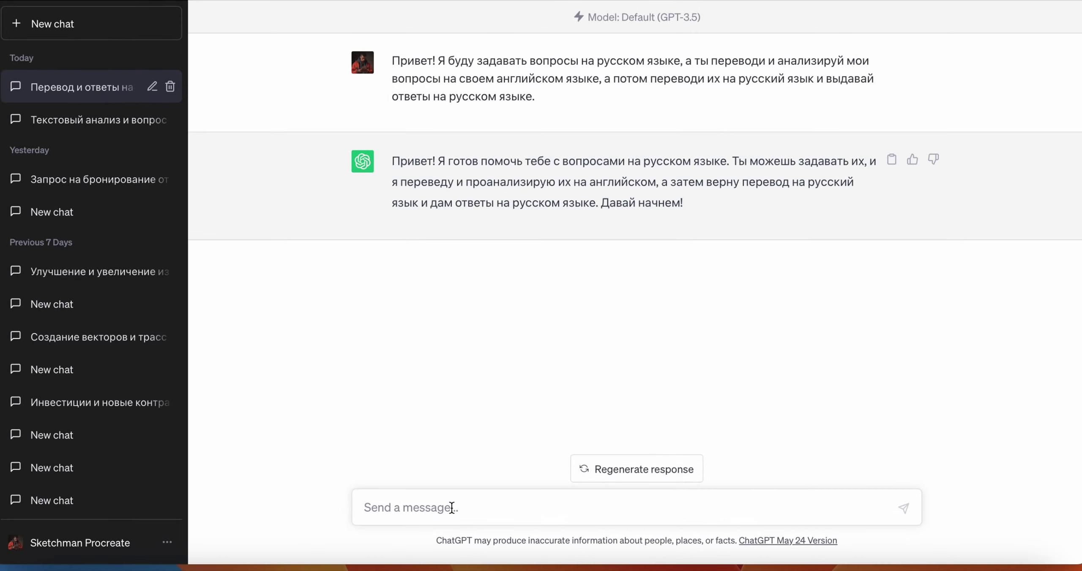
Step: Ask "Как создать новый слой в цифровом рисовании?" and look through the numbered instructions in the answer
type("Как создать новый слой в цифровом рисовании?")
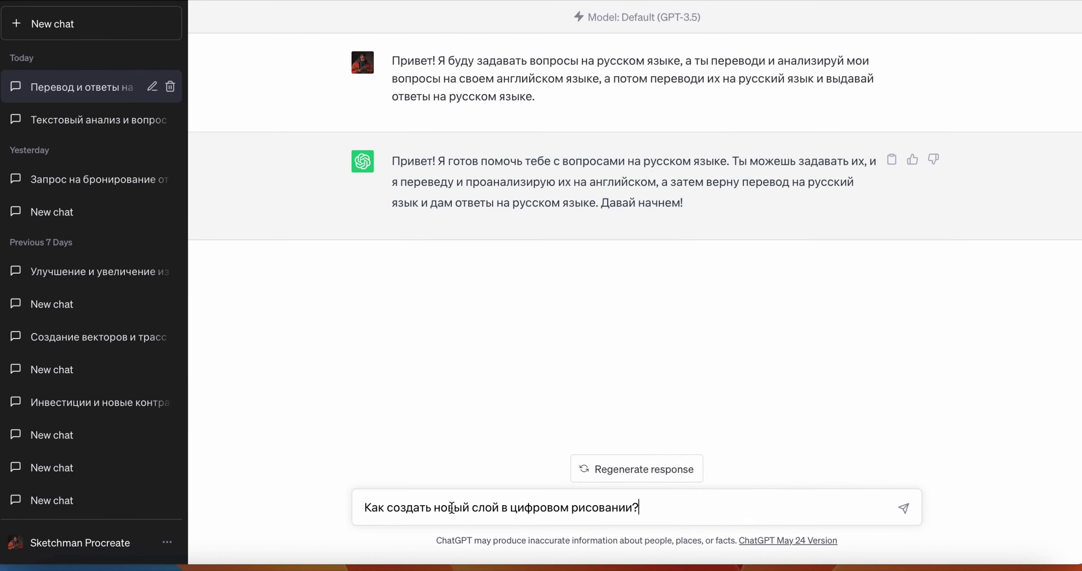
key("Return")
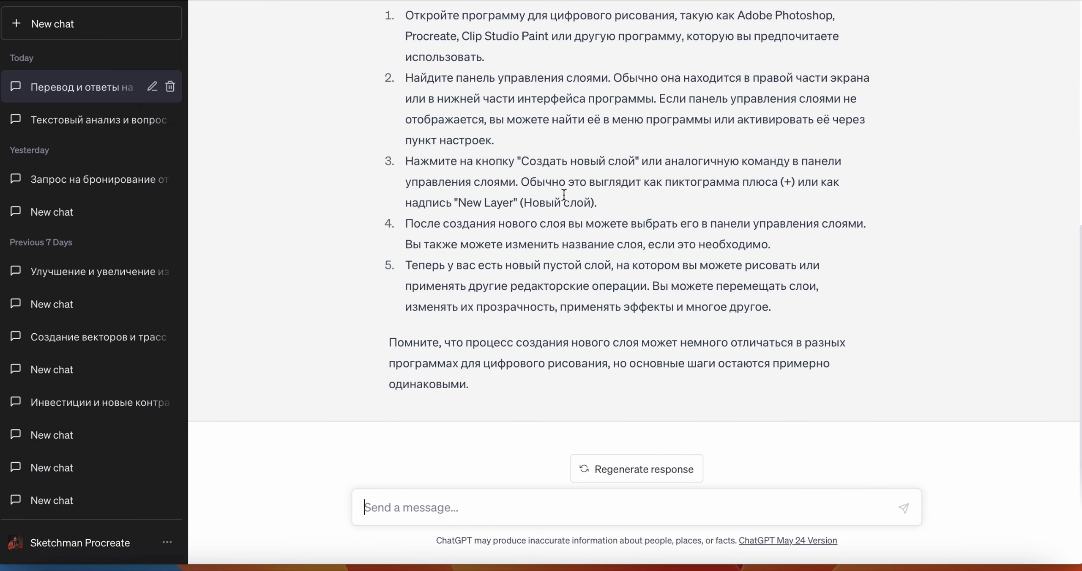
scroll(563, 194, "up", 2)
mouse_move(716, 105)
left_mouse_down()
mouse_move(862, 102)
mouse_move(563, 117)
mouse_move(592, 232)
left_mouse_up()
scroll(591, 232, "up", 6)
scroll(592, 231, "down", 7)
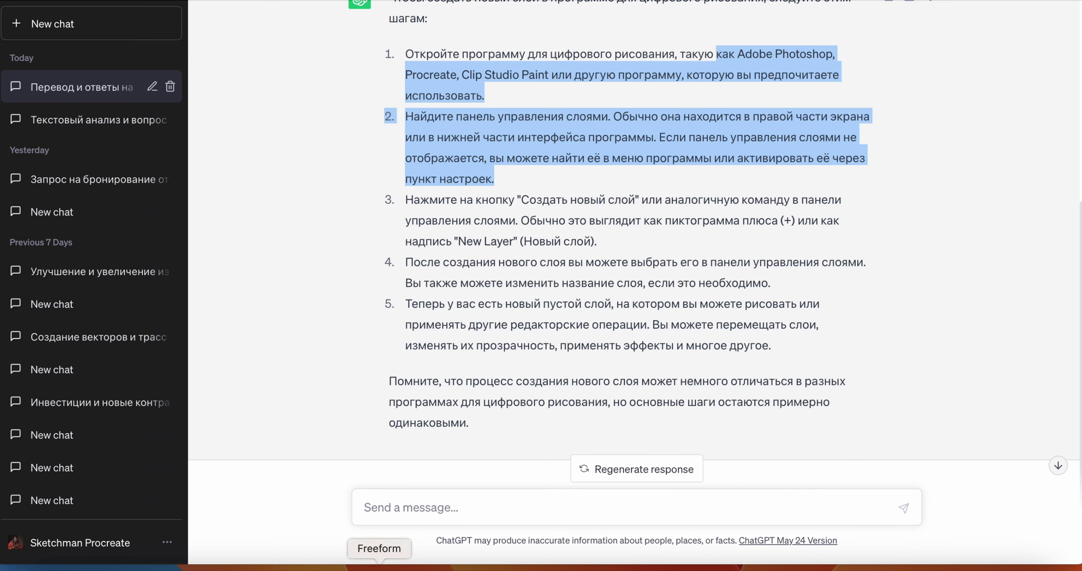
Step: Send the more specific question "Как создать новый слой в Procreate?"
left_click(775, 139)
type("Как создать новый слой в  Procreate?")
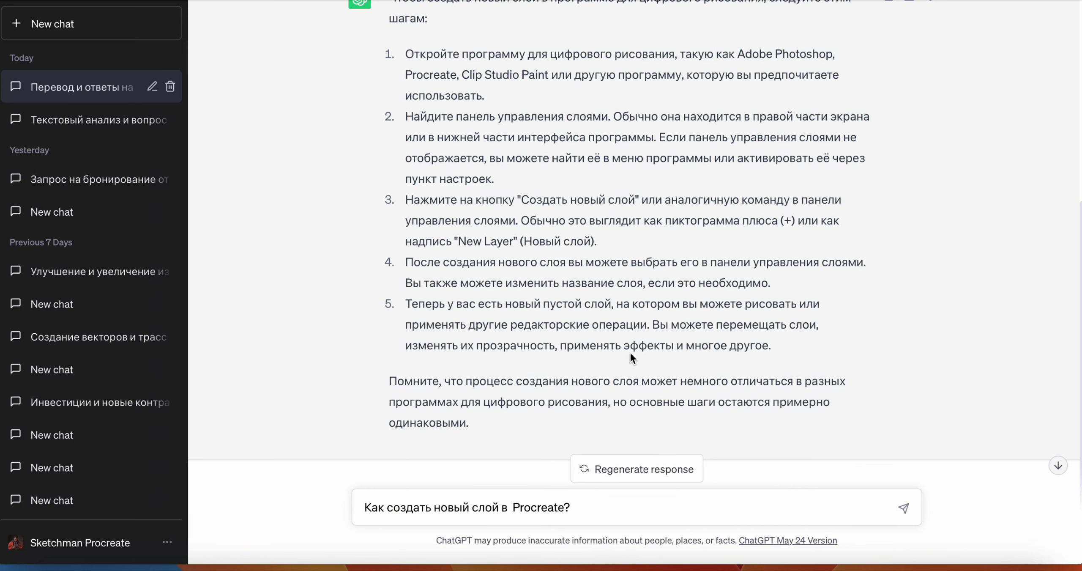
key("Return")
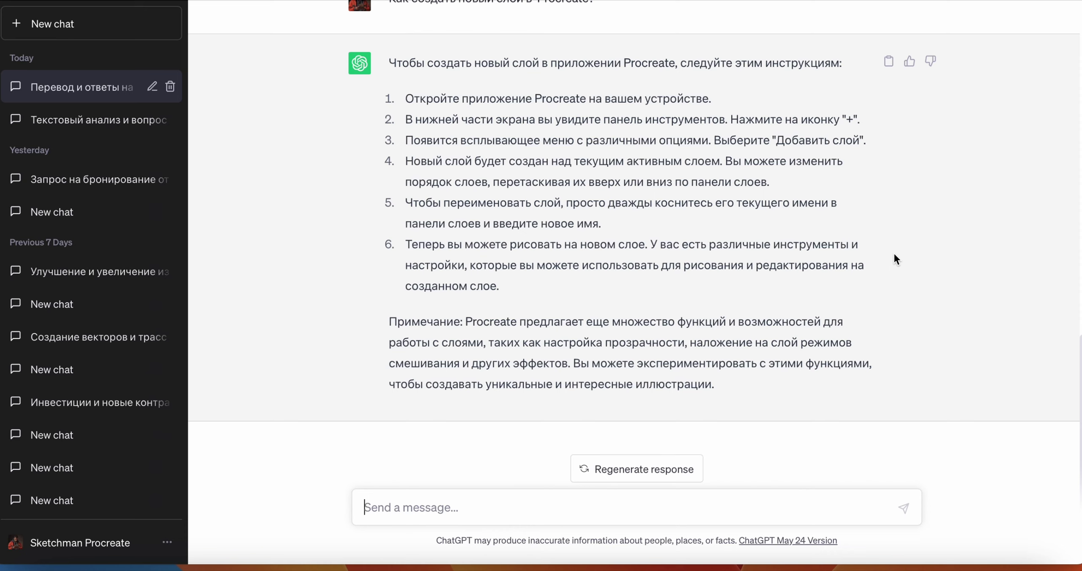
Step: Correct the second instruction of the answer by sending "2 пункт не правильный - он находится в верхней правой части экрана"
left_click_drag(405, 119, 537, 122)
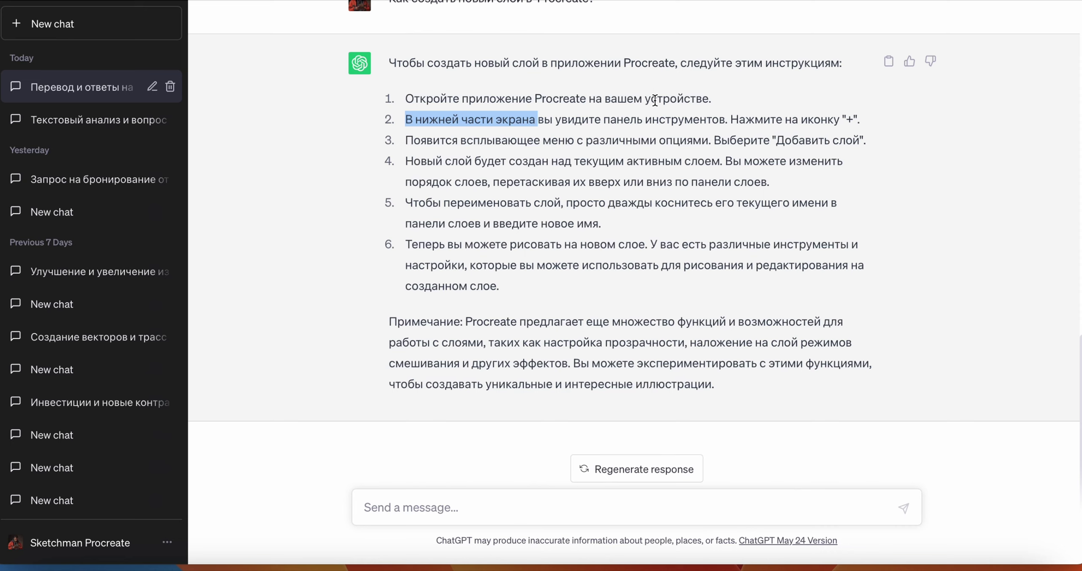
type("2 пункт не правиль")
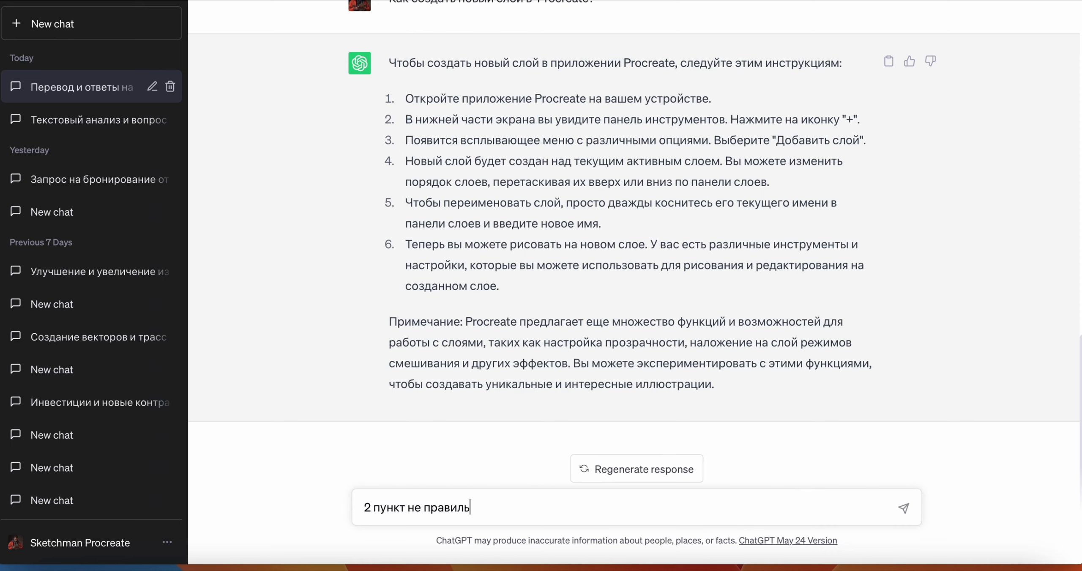
type("ный - он находится")
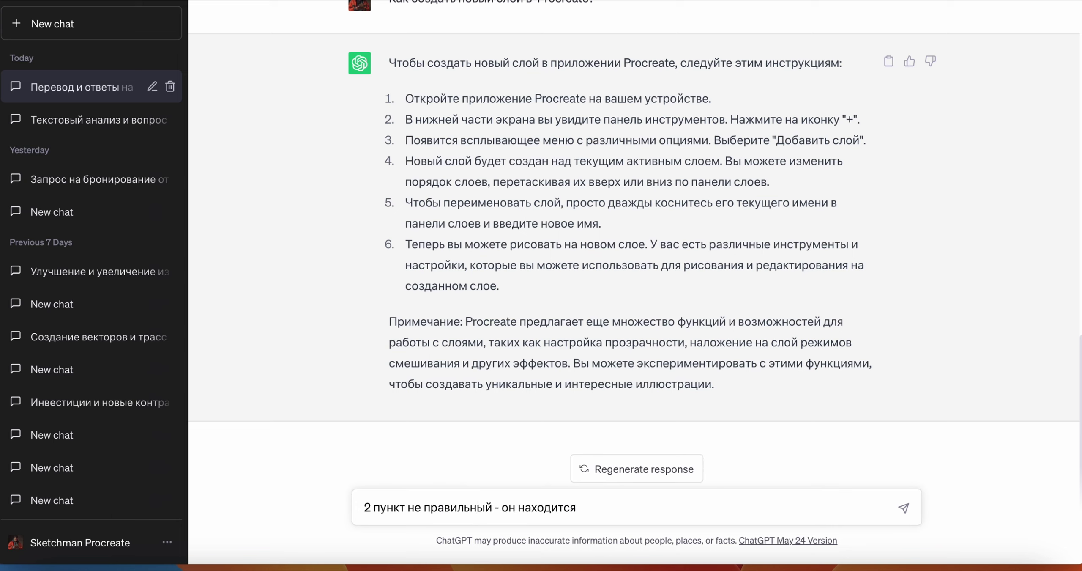
type(" в верхней ча")
type("сти")
key("BackSpace")
key("BackSpace")
key("BackSpace")
key("BackSpace")
key("BackSpace")
key("BackSpace")
type("правой части ")
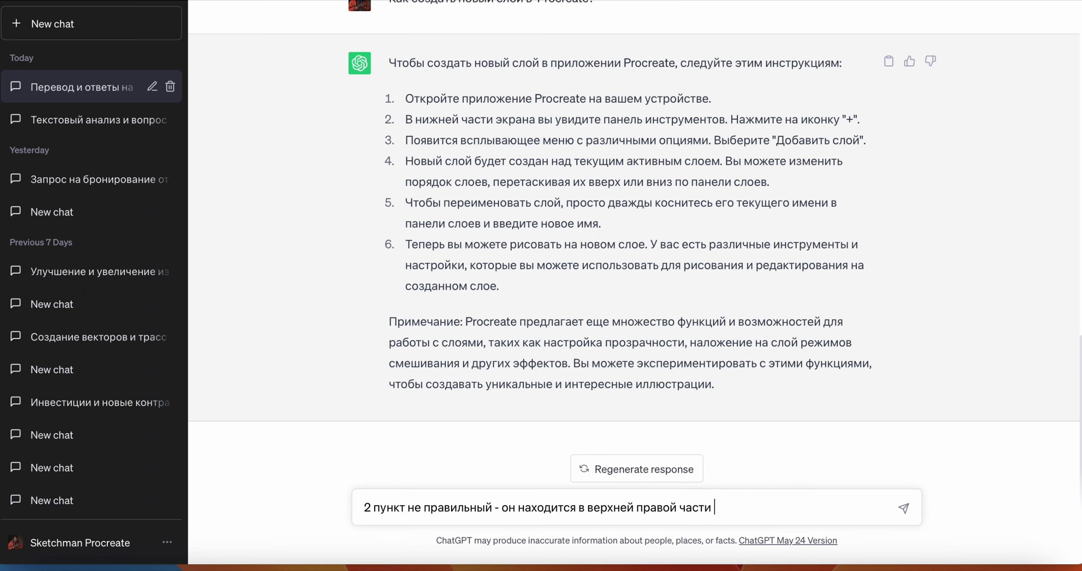
type("экрана")
key("Return")
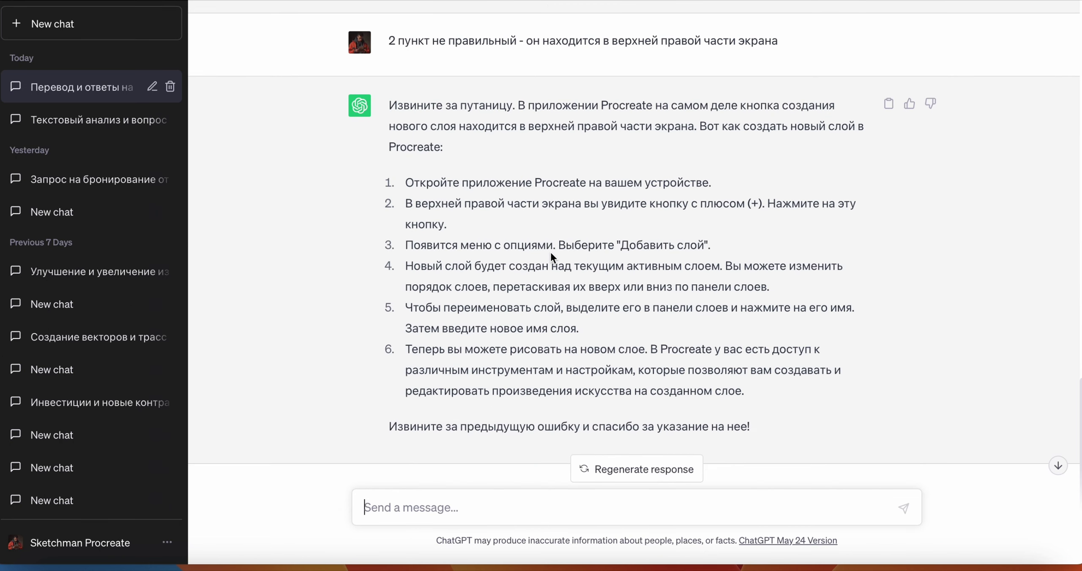
Step: Ask in Russian, as a digital artist, for several group project ideas for Procreate drawing classes, using Procreate to create digital paintings
scroll(551, 252, "down", 2)
scroll(551, 253, "down", 1)
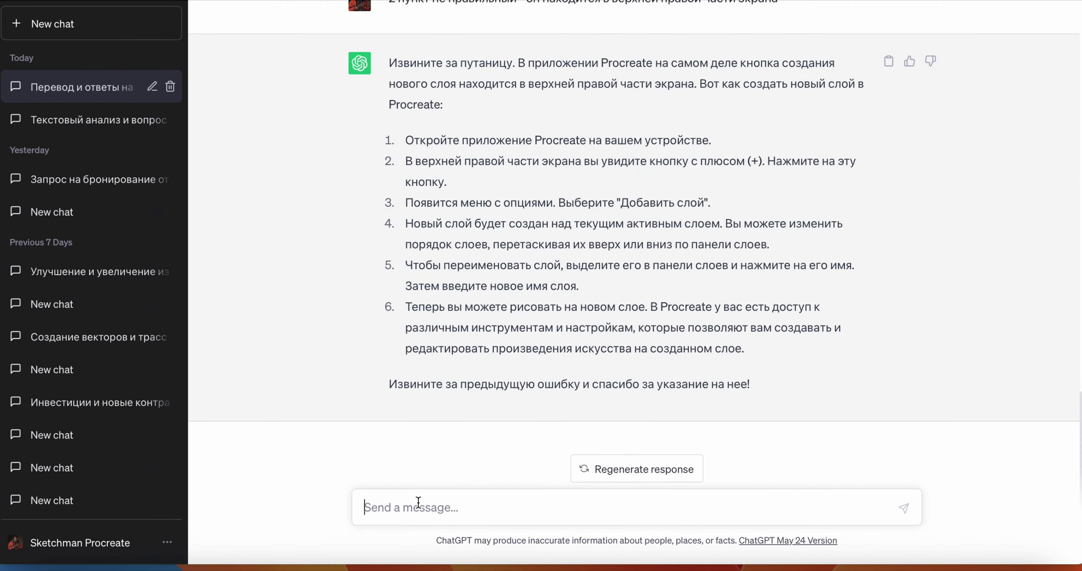
type("[Мне, цифровому художнику, необходимо разработать групповой проект для занятий по цифровому рисованию в Procreate]. Не мог бы ты предложить несколько идей, сочетающих [использование программы Procreate  для создания цифровых картин]?")
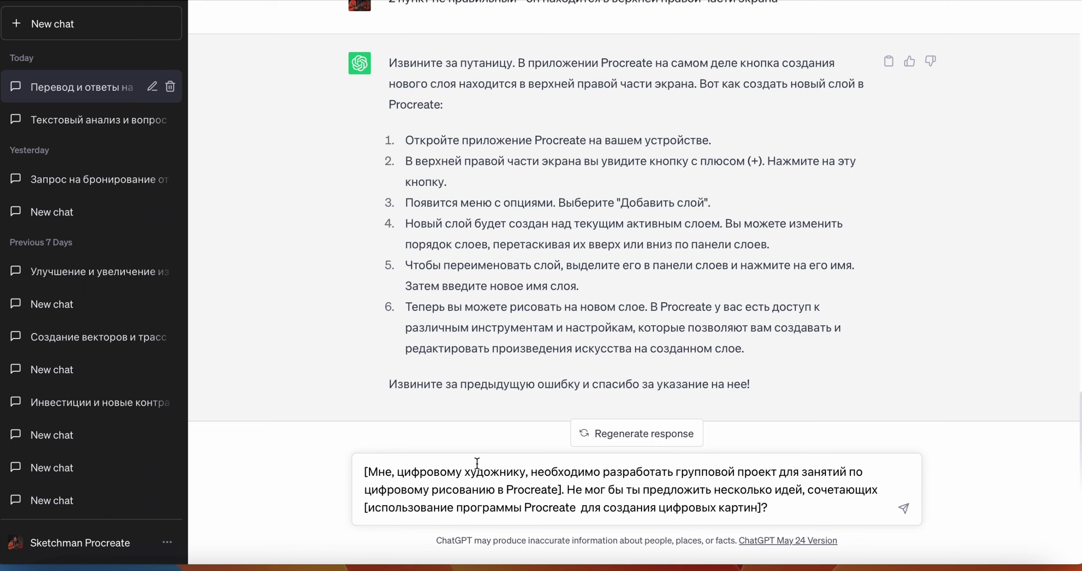
key("Return")
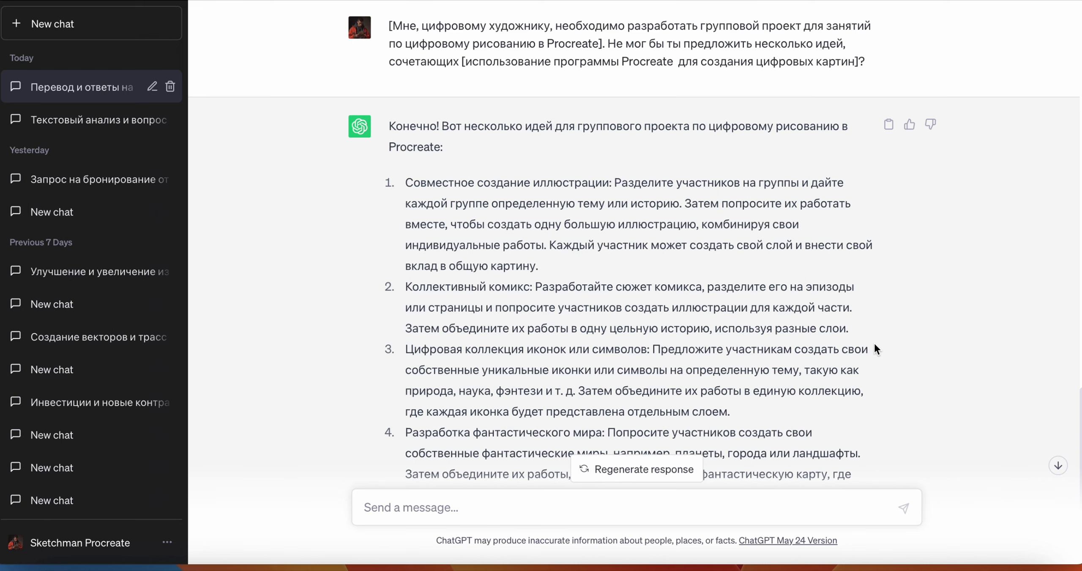
Step: Read through the suggested group projects and send the follow-up "напиши еще 3 идеи"
scroll(874, 344, "down", 1)
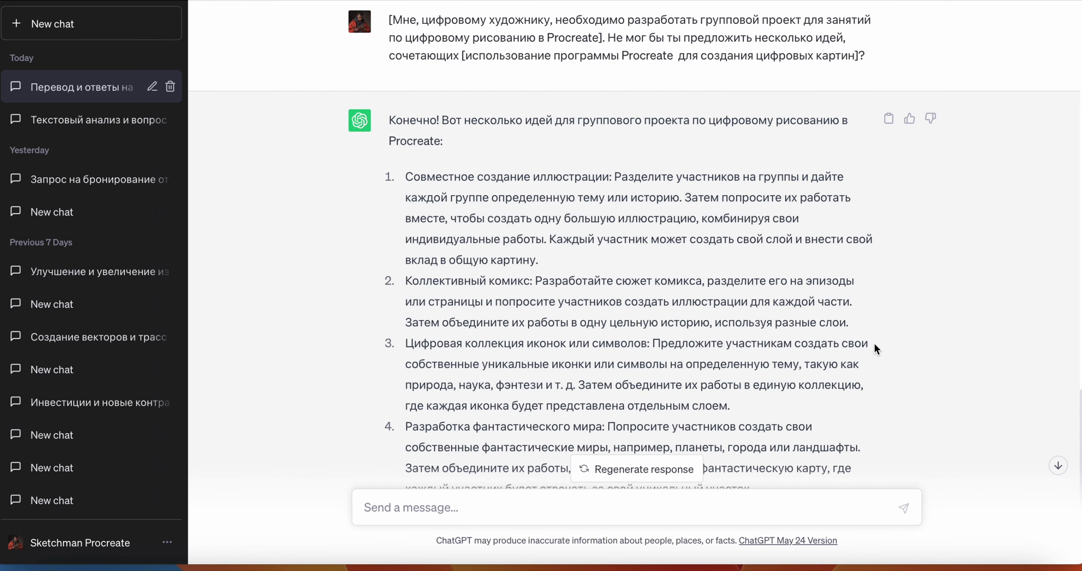
scroll(875, 344, "down", 5)
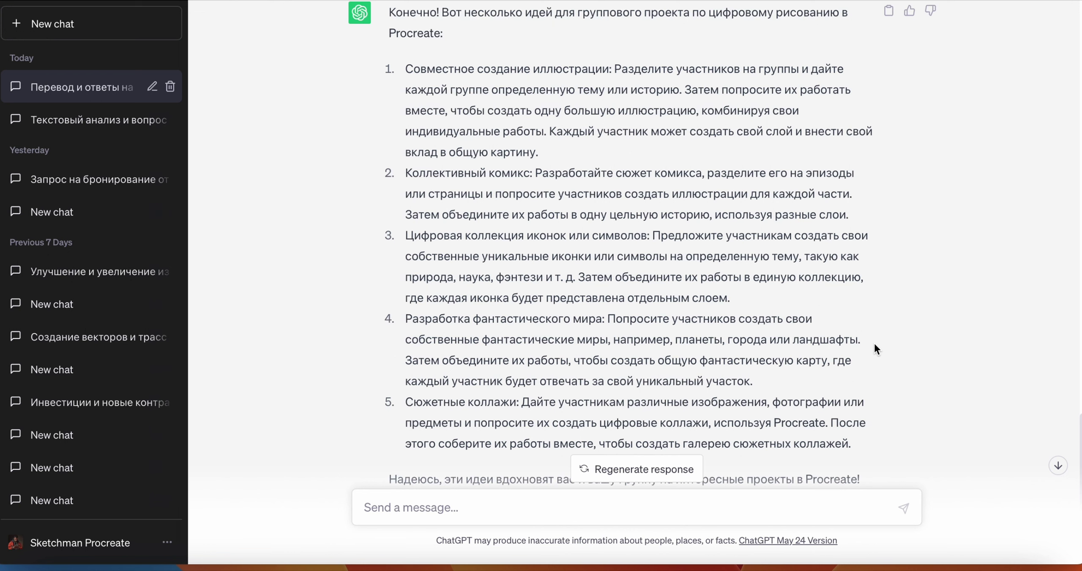
scroll(874, 341, "down", 4)
type("напи")
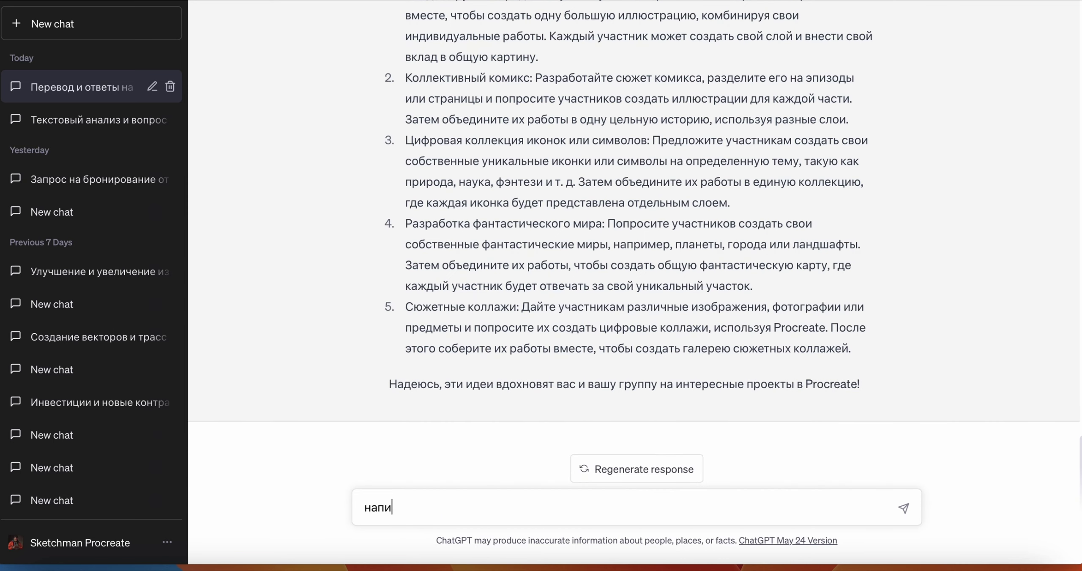
type("ши еще 3 идеи")
key("BackSpace")
key("BackSpace")
type("еи")
key("Return")
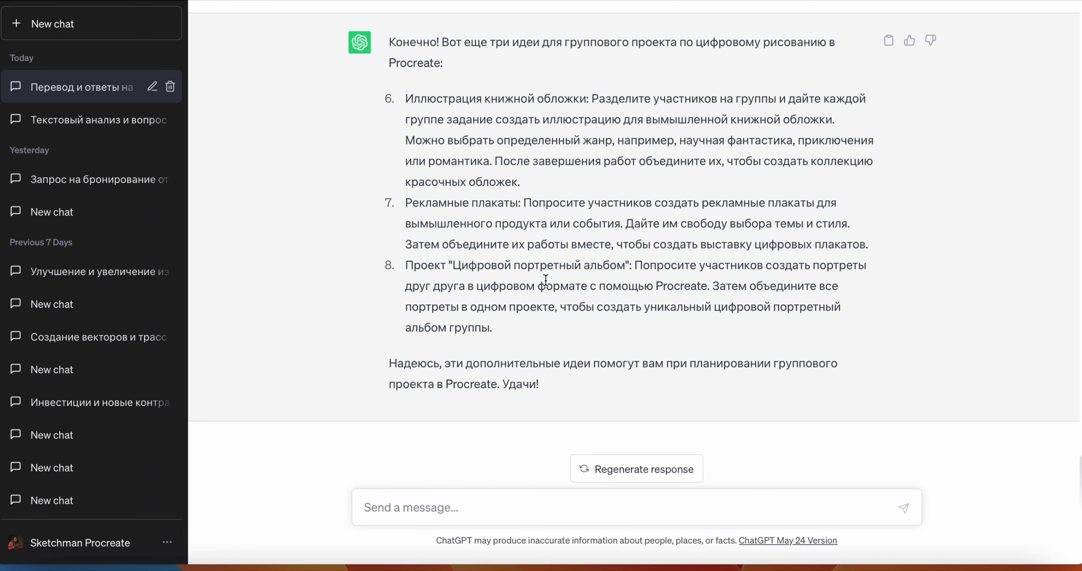
Step: Ask "как лучше организовать работу по 2 пункту" about the collective comic idea and continue generating the answer
scroll(545, 280, "up", 15)
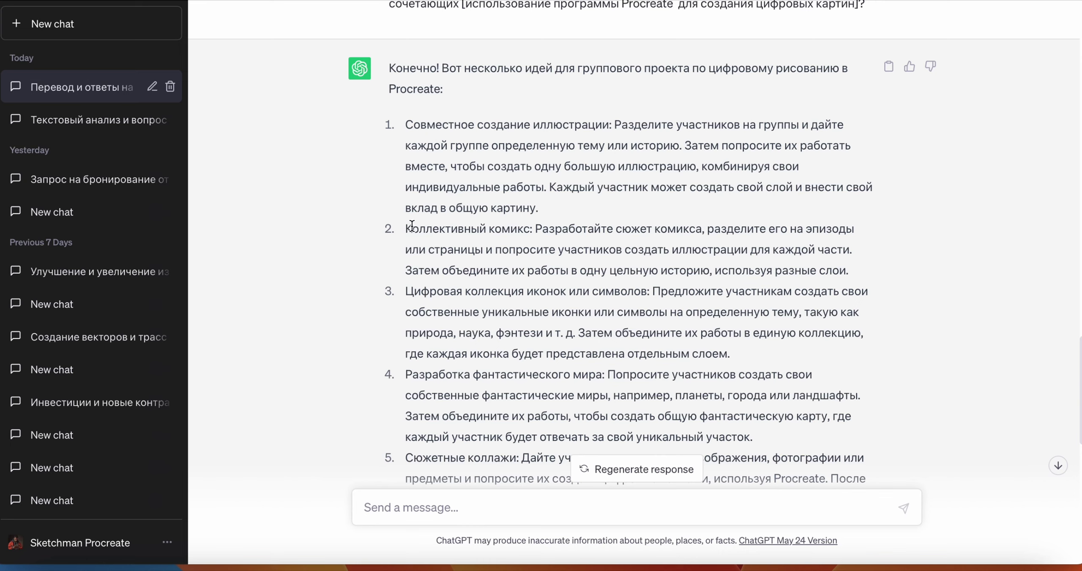
left_click_drag(406, 228, 523, 228)
scroll(521, 296, "down", 10)
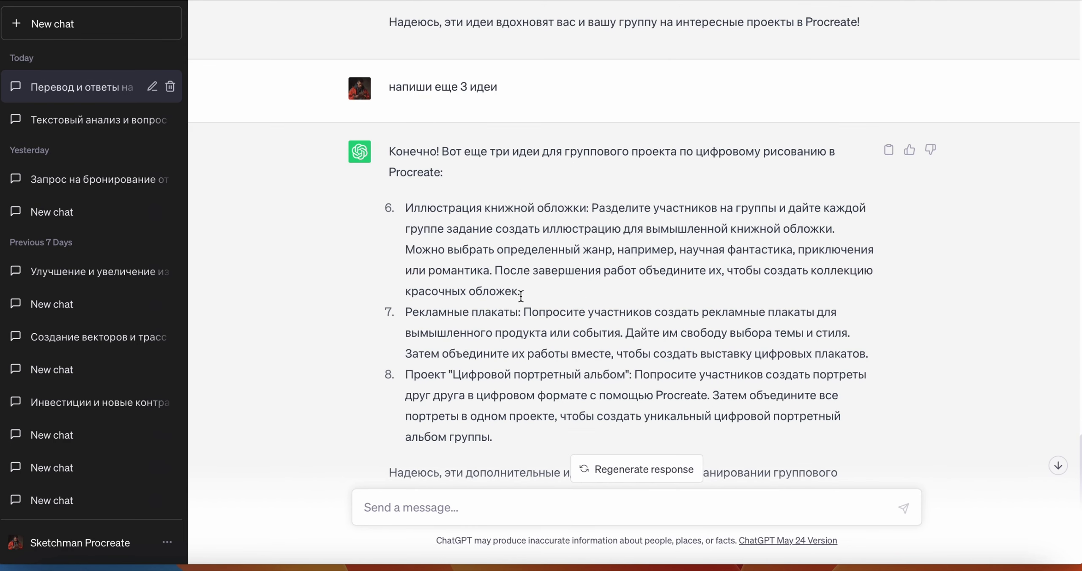
scroll(520, 296, "down", 3)
left_click(472, 501)
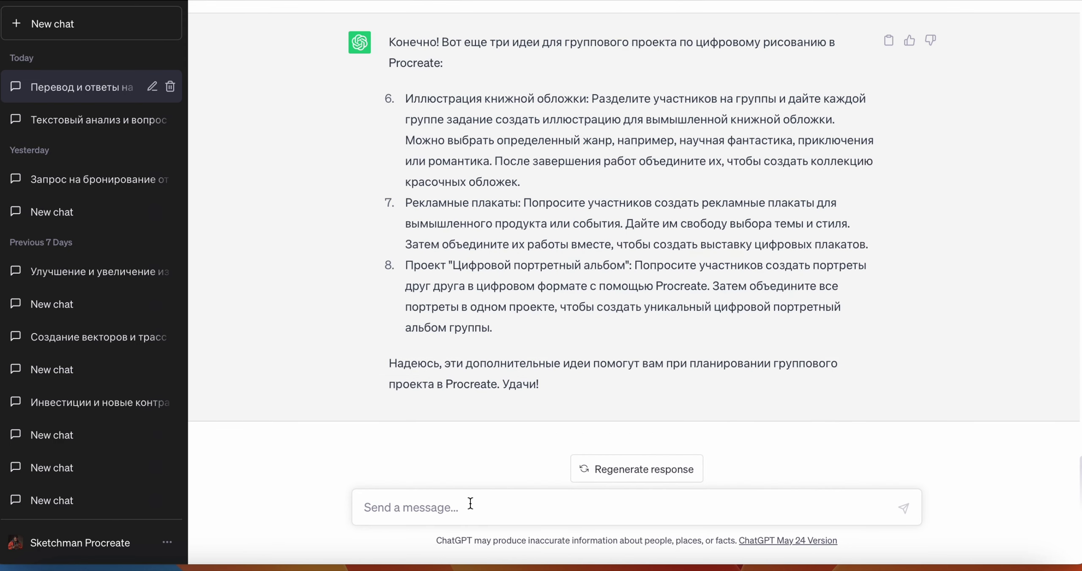
type("как ")
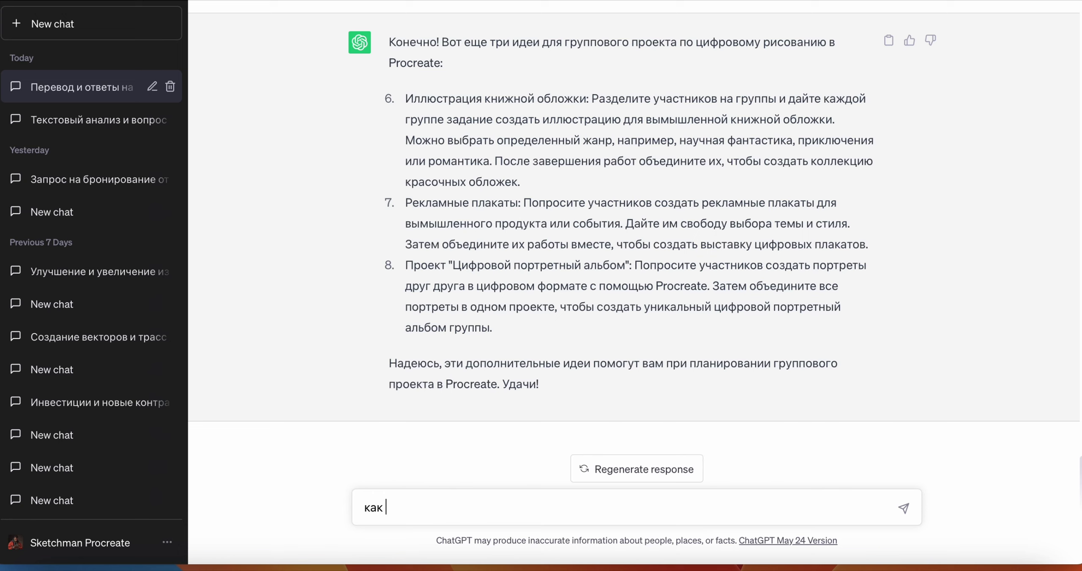
type("лучше организовать работу по 2 пункту")
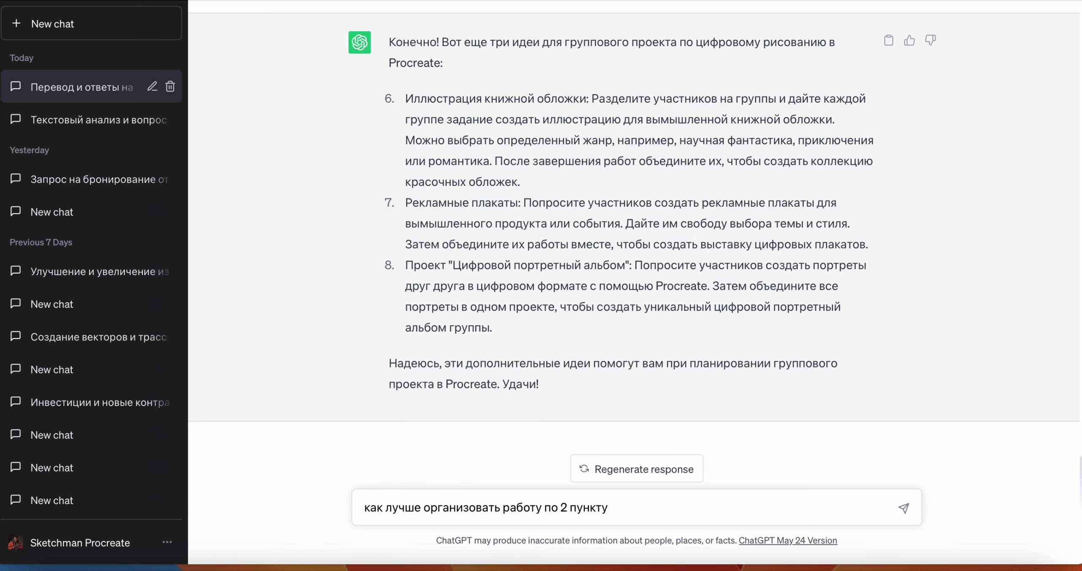
scroll(478, 388, "up", 10)
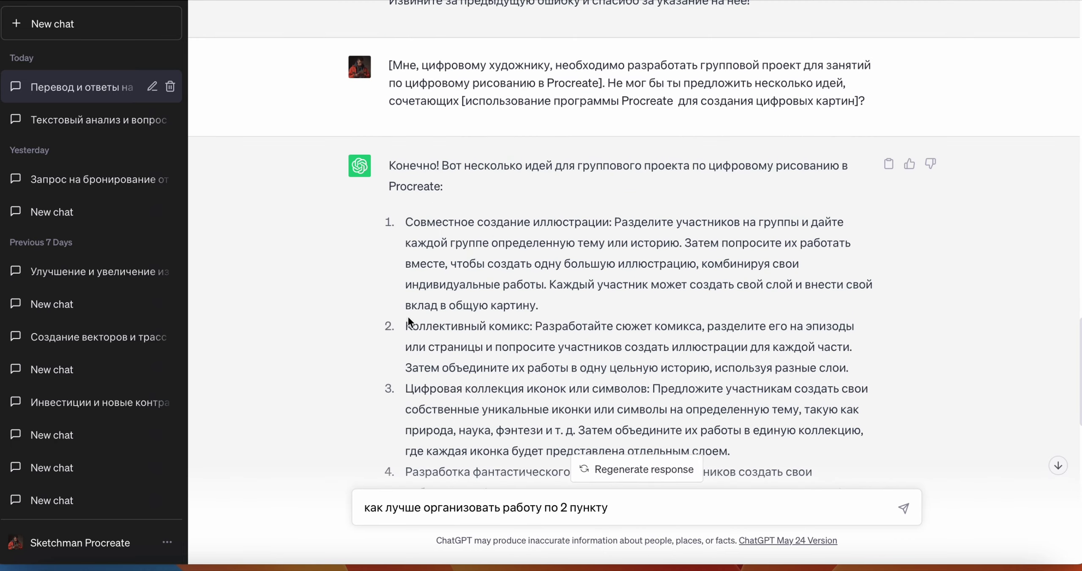
scroll(442, 321, "down", 10)
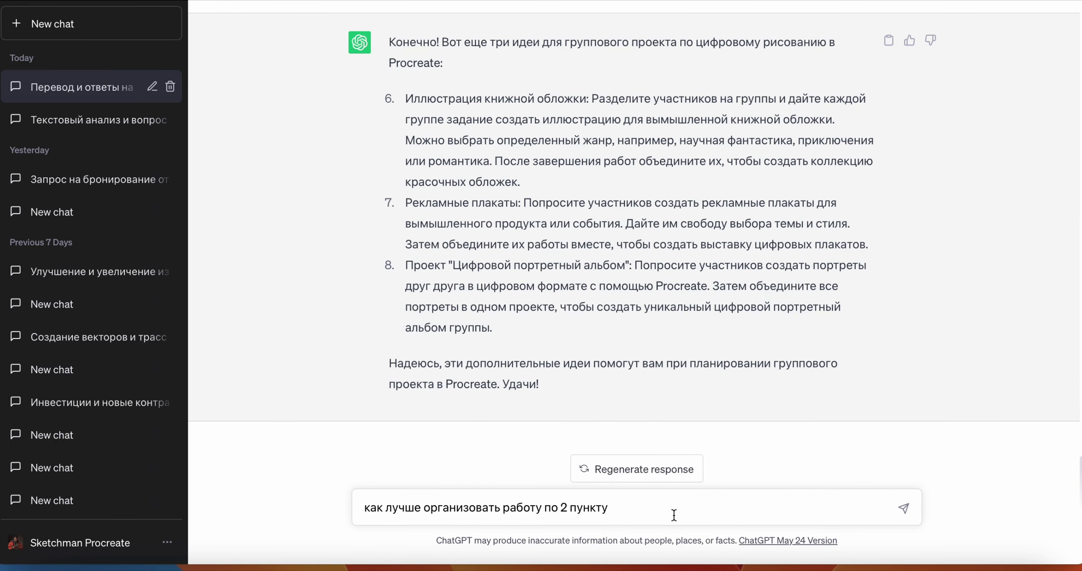
left_click(904, 510)
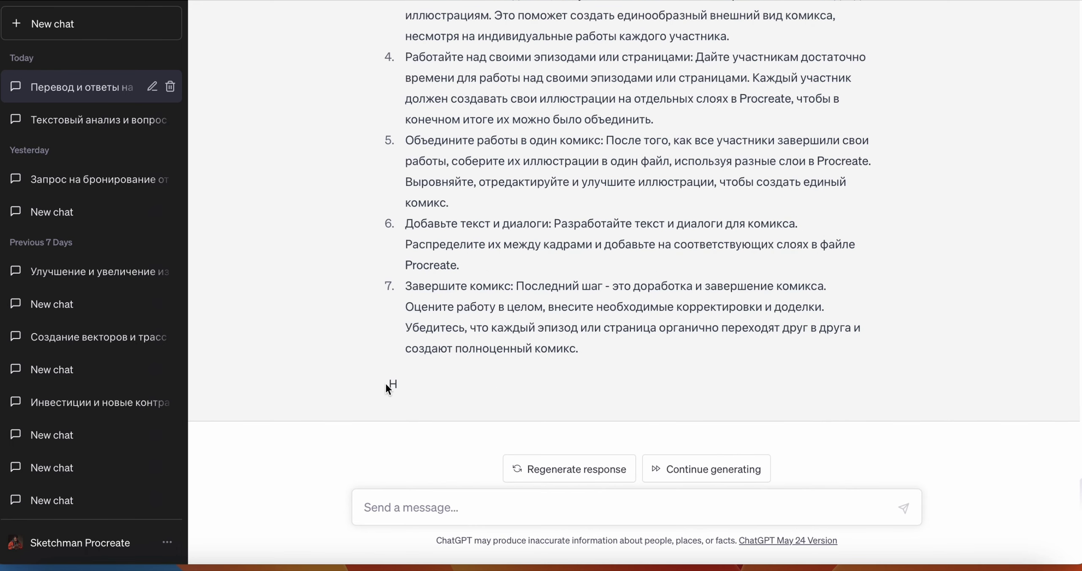
left_click(682, 477)
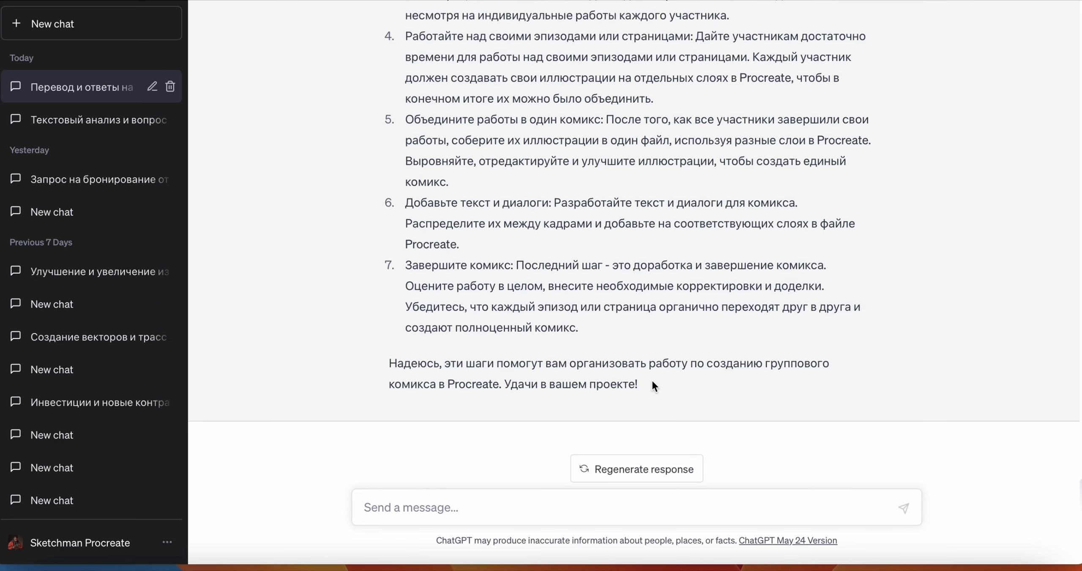
Step: Start a new GPT-3.5 chat with the first chat's opening instruction to analyse Russian questions in English and answer in Russian
scroll(652, 381, "up", 10)
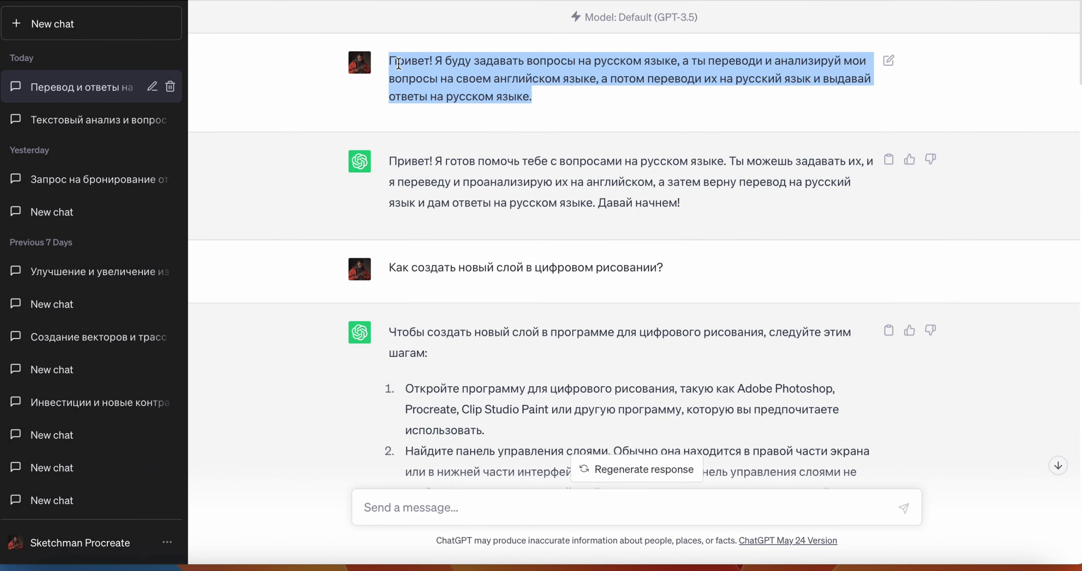
left_click(85, 31)
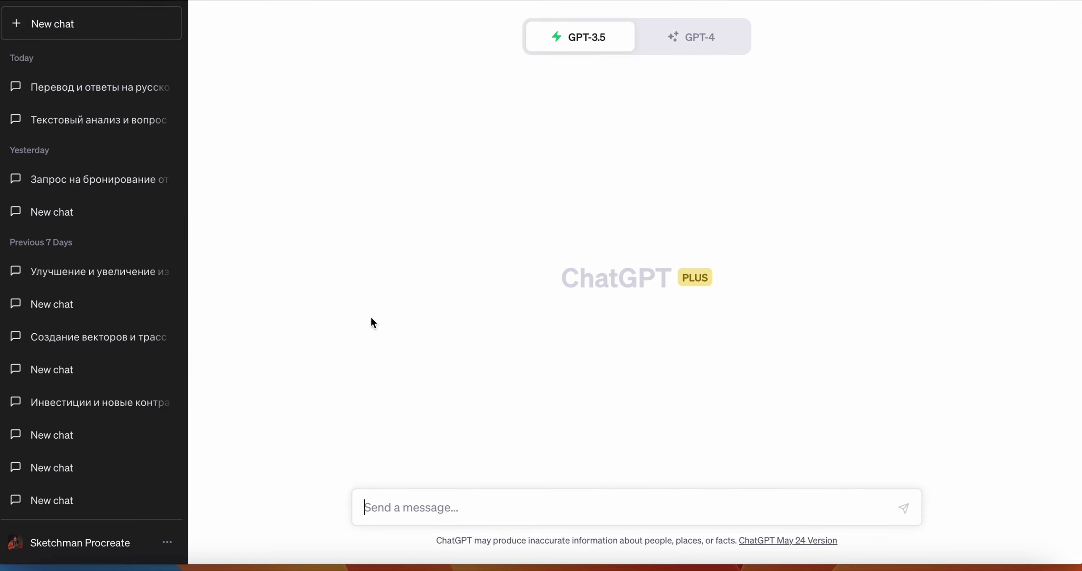
type("Привет! Я буду задавать вопросы на русском языке, а ты переводи и анализируй мои вопросы на своем английском языке, а потом переводи их на русский язык и выдавай ответы на русском языке.")
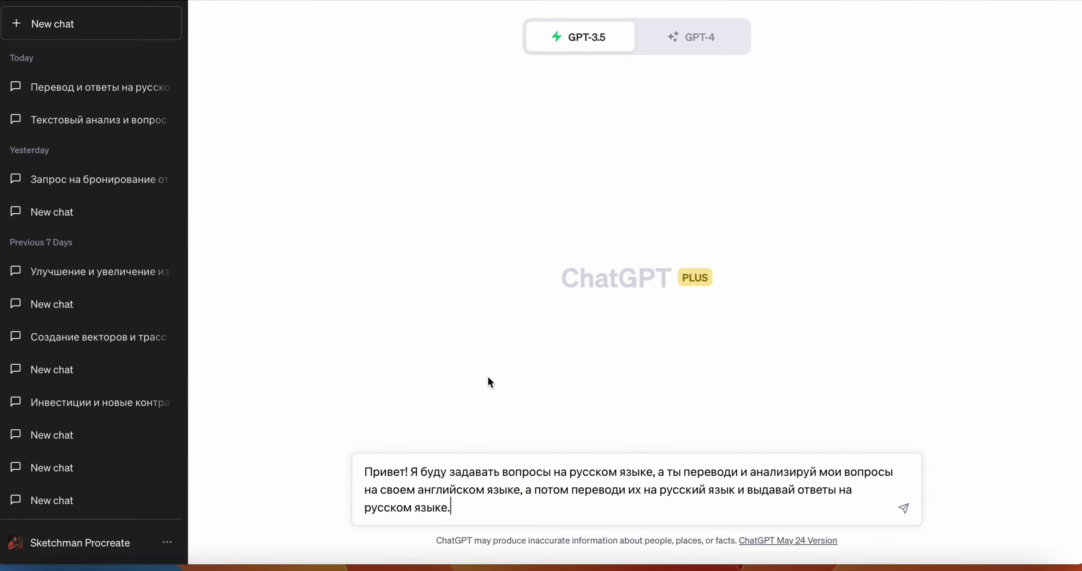
key("Return")
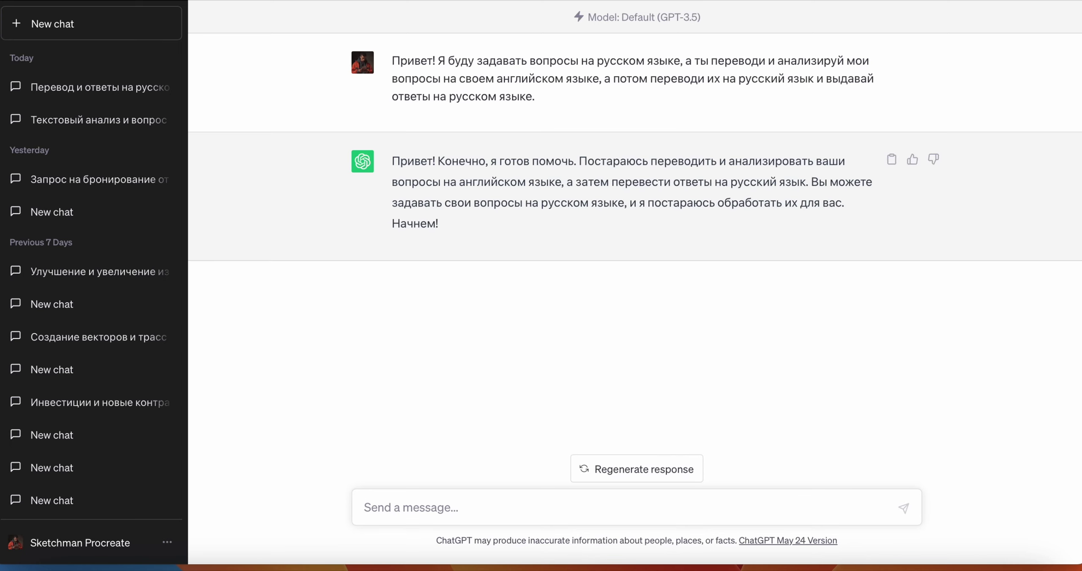
Step: Request in Russian a software engineer's resume covering Java, distributed systems, 2 years at Google, 1 year at Yandex and МГУ education, and review it
type("Напиши результативное резюме для программного инженера, знакомого с Java, распределенными системами, имеющего 2 года опыта работы в Google и 1 год в Yandex, а также получившего высшее техническое образование в МГУ.")
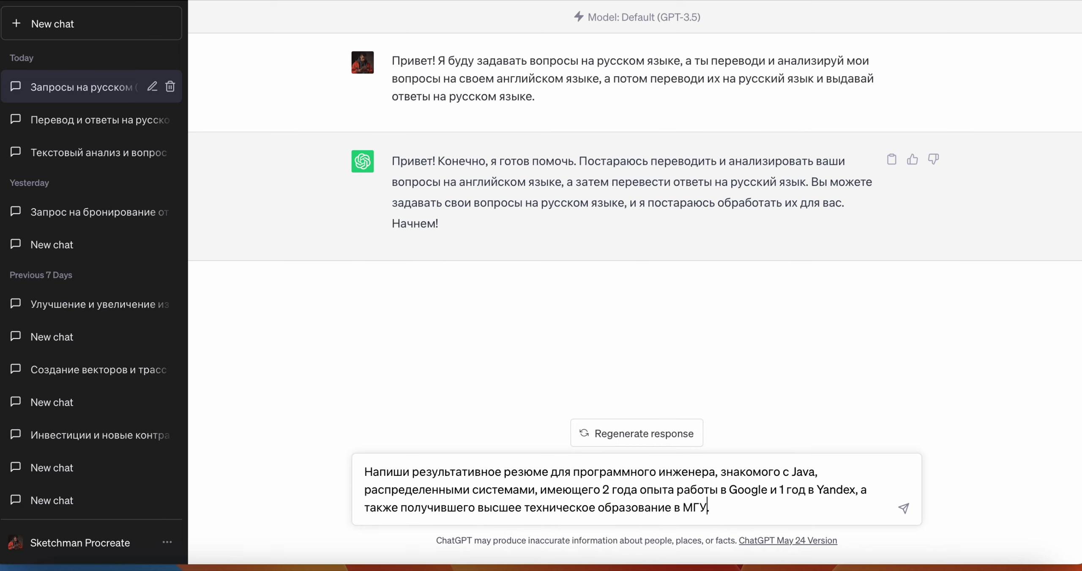
key("Return")
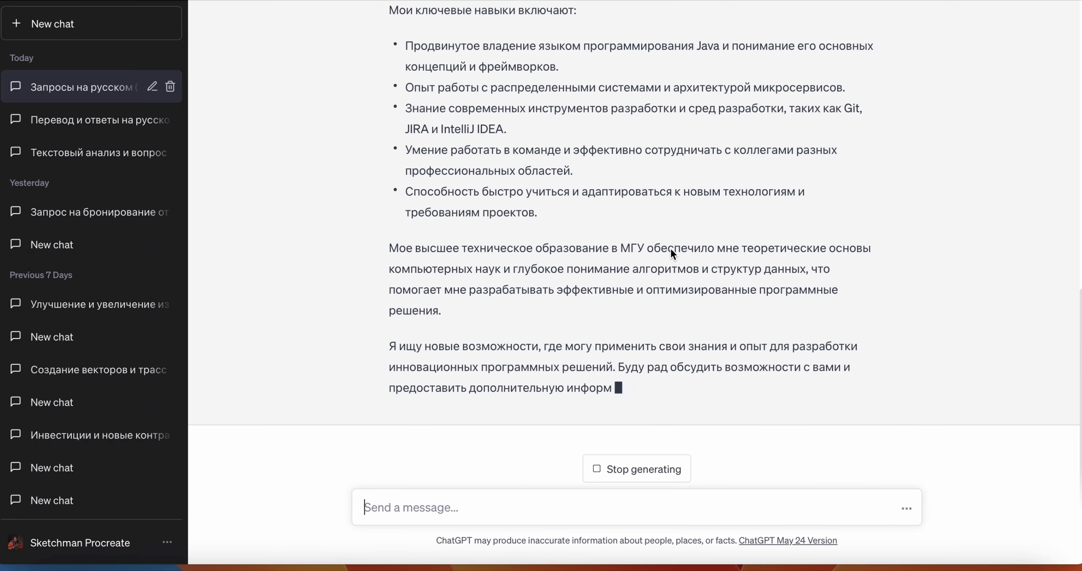
scroll(670, 247, "up", 8)
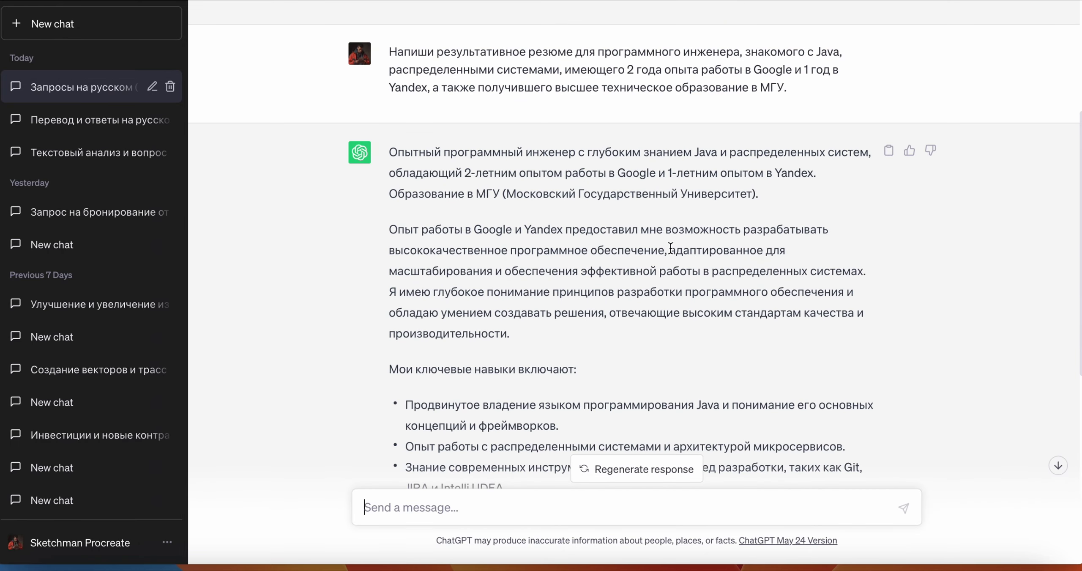
scroll(671, 247, "down", 1)
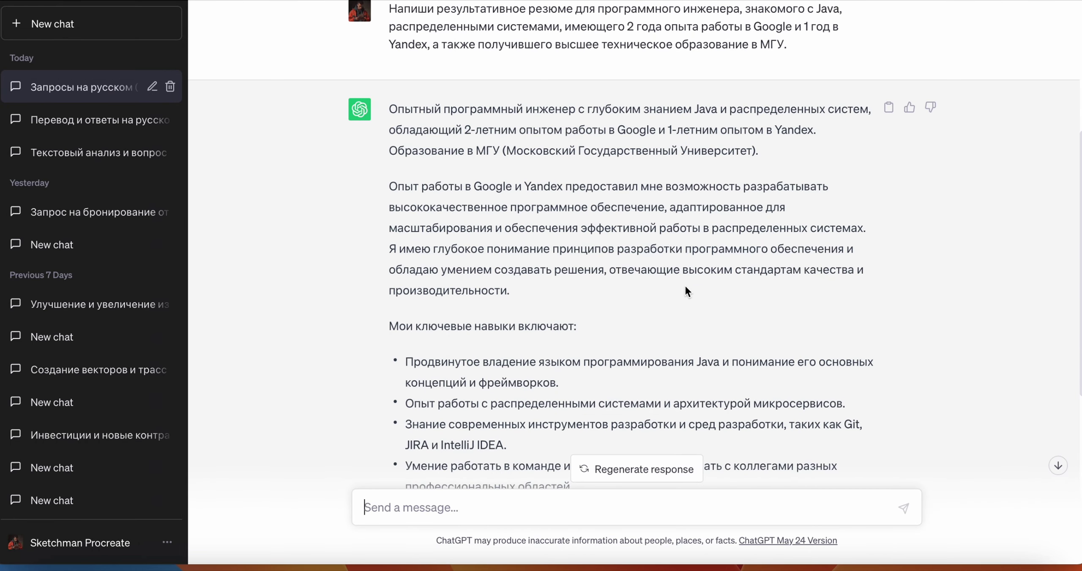
scroll(709, 277, "up", 2)
scroll(708, 277, "down", 1)
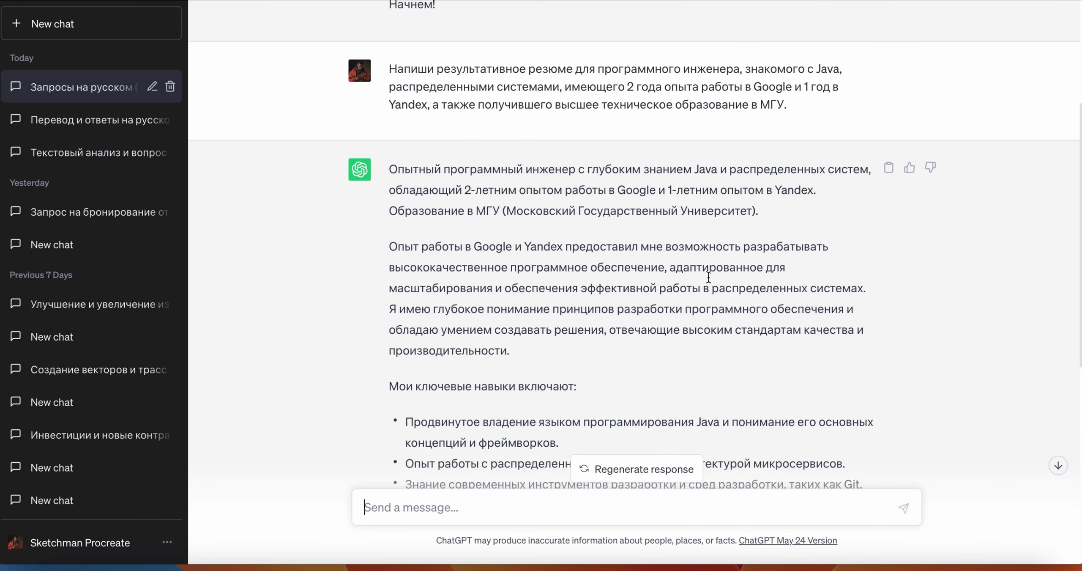
Step: Ask in Russian to add the candidate's first name and age 35 лет and rewrite the resume as "шаблон резюме о поиске работе"
scroll(708, 276, "down", 1)
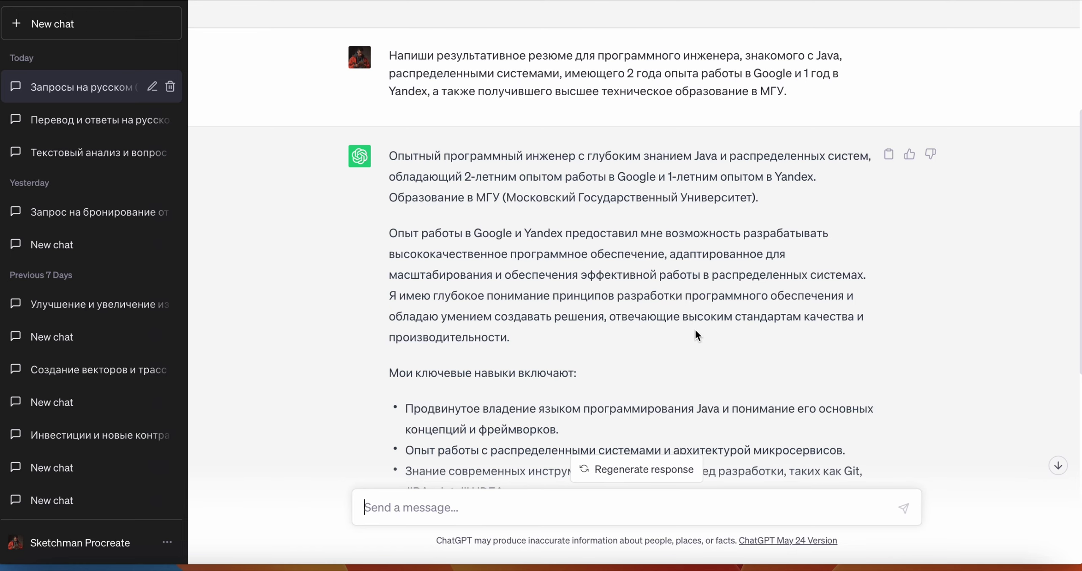
scroll(696, 335, "down", 5)
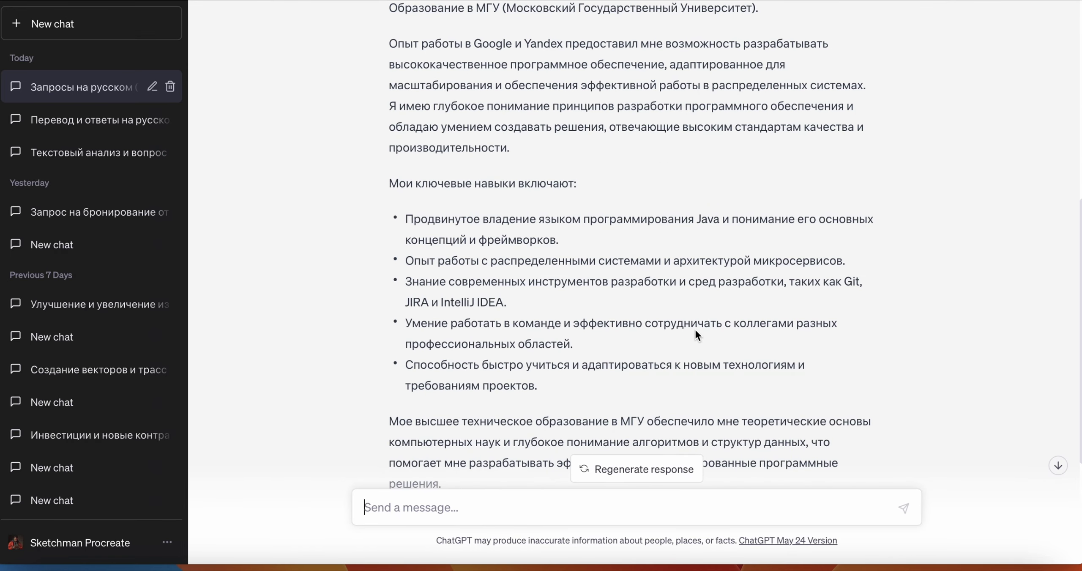
scroll(695, 334, "down", 2)
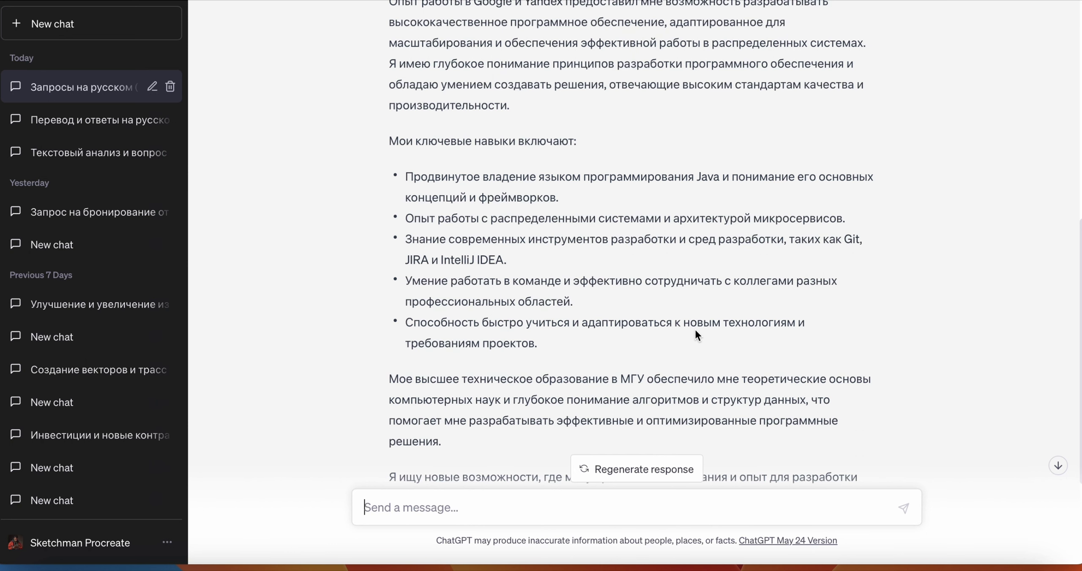
scroll(695, 327, "down", 3)
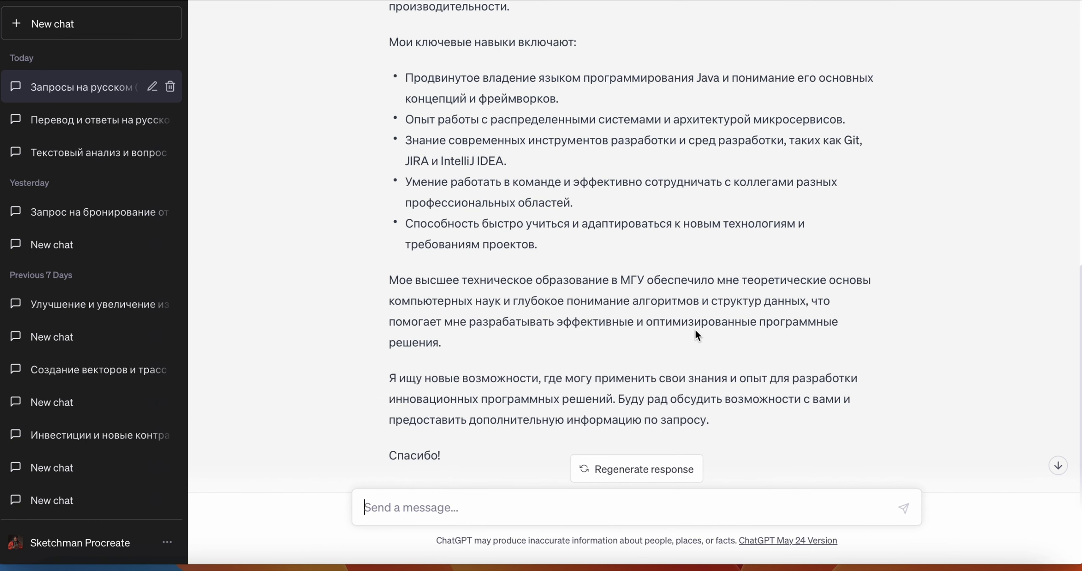
scroll(695, 328, "down", 1)
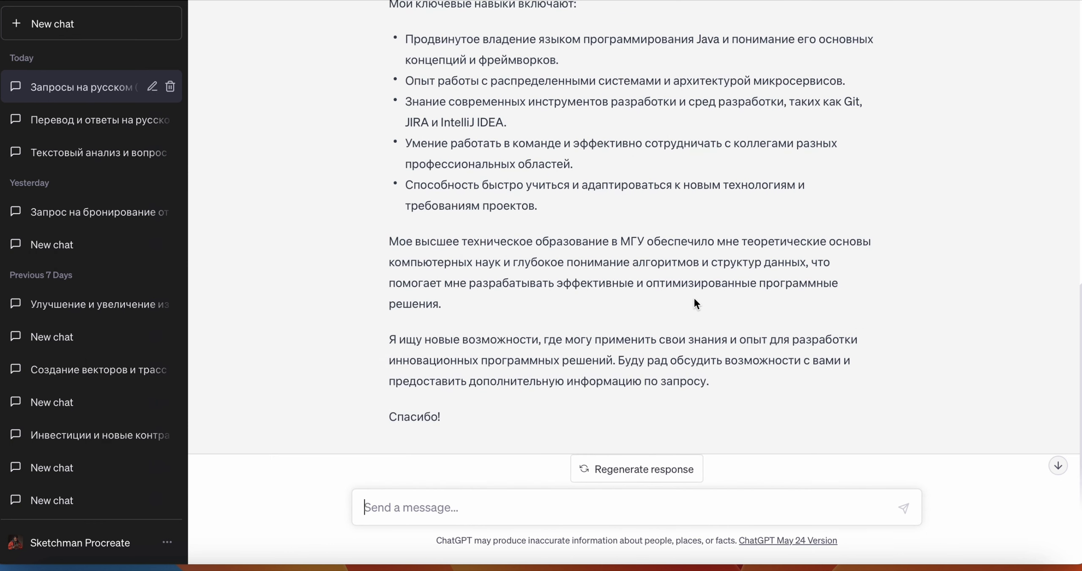
type("доава")
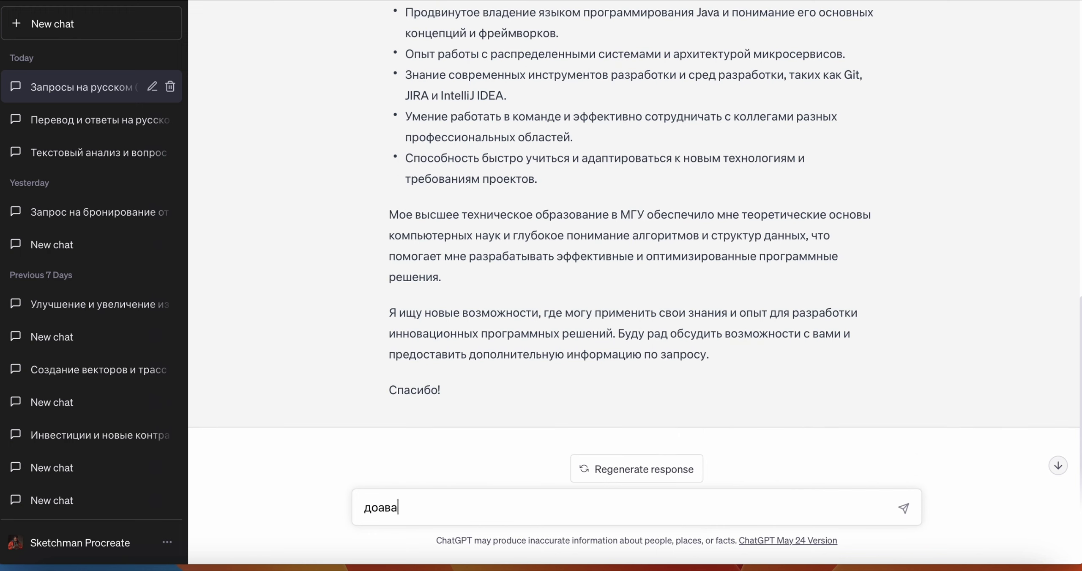
key("BackSpace")
key("BackSpace")
type("авай добавим Имя -")
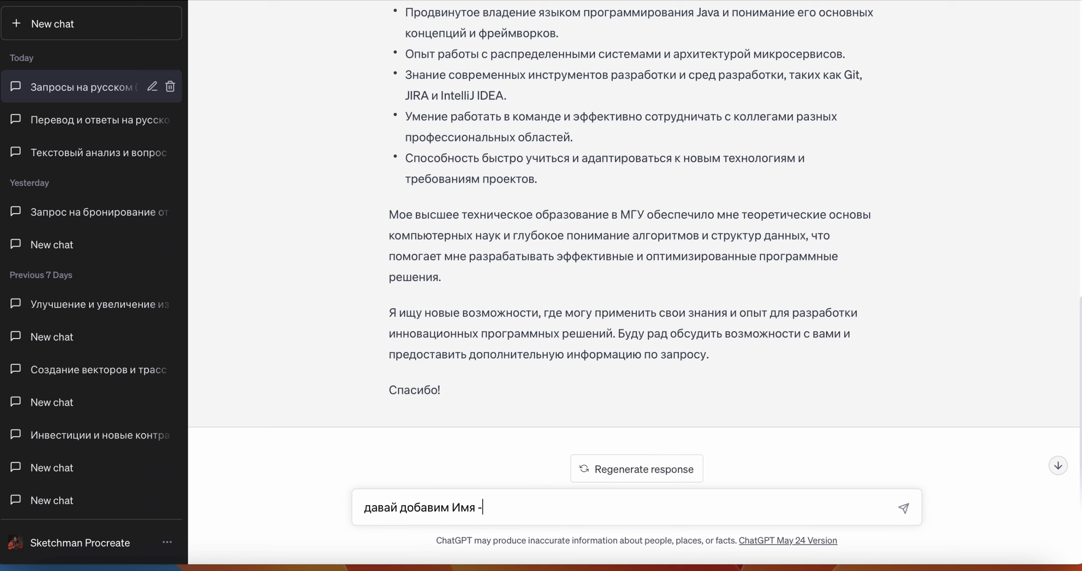
type(" Денис 35 лет - и перепишем как шаблон резюме о поиске ра")
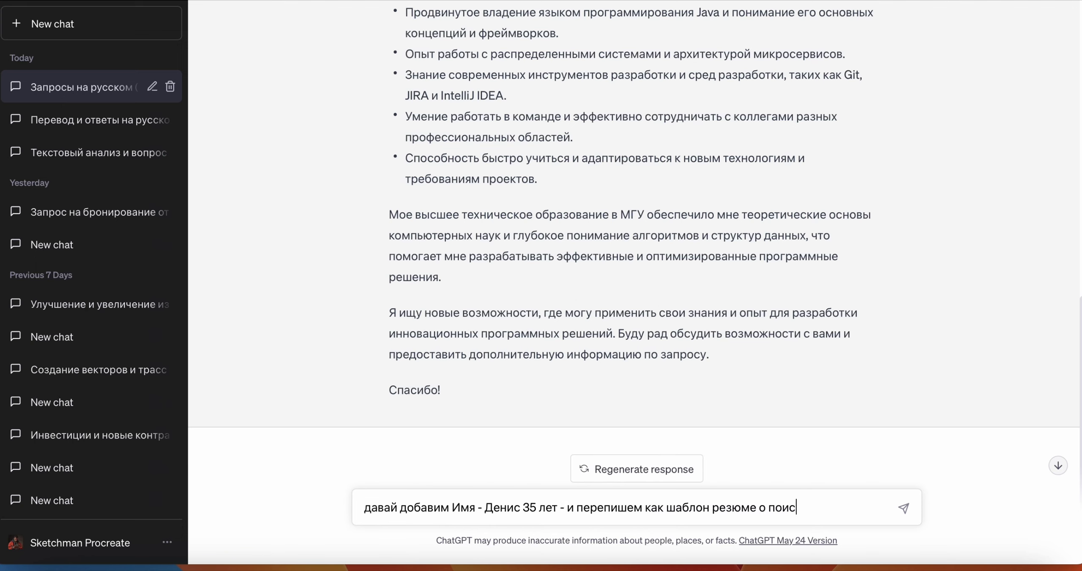
type("боте")
key("Return")
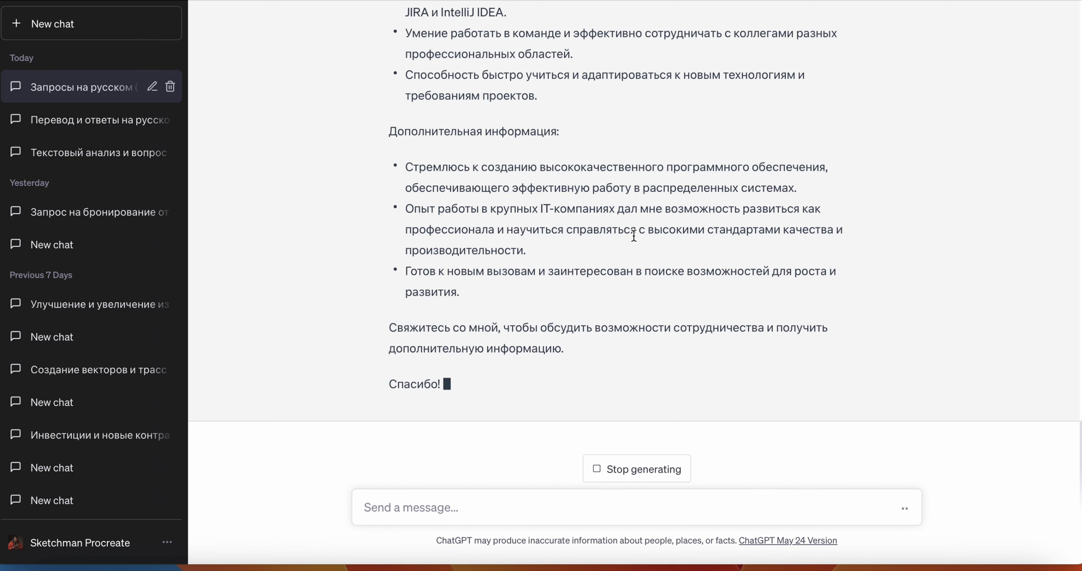
Step: Review the rewritten resume template from the name and age through the goal, work experience, education and key skills
scroll(634, 235, "up", 15)
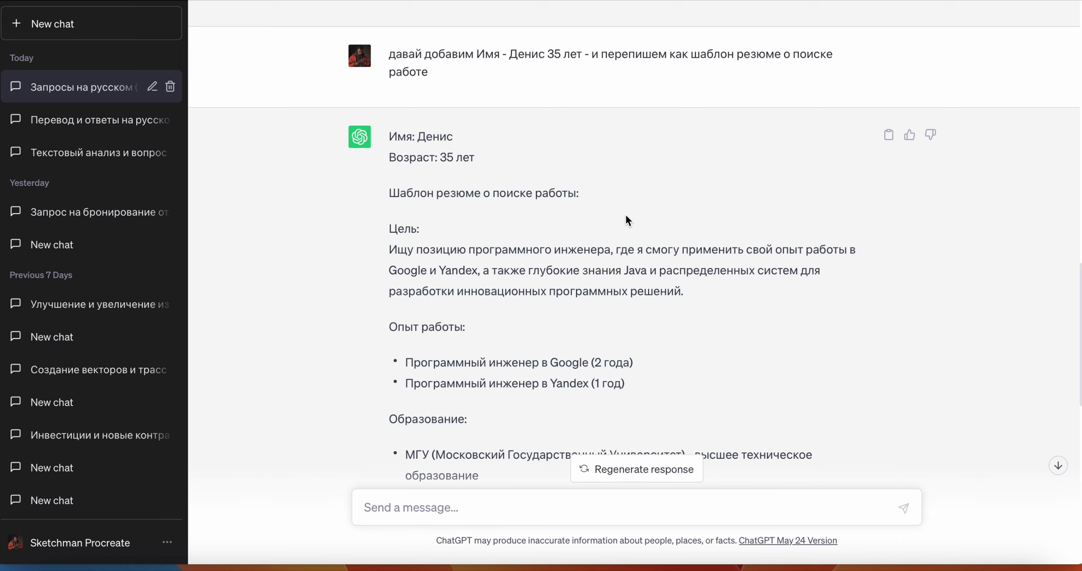
scroll(626, 218, "up", 3)
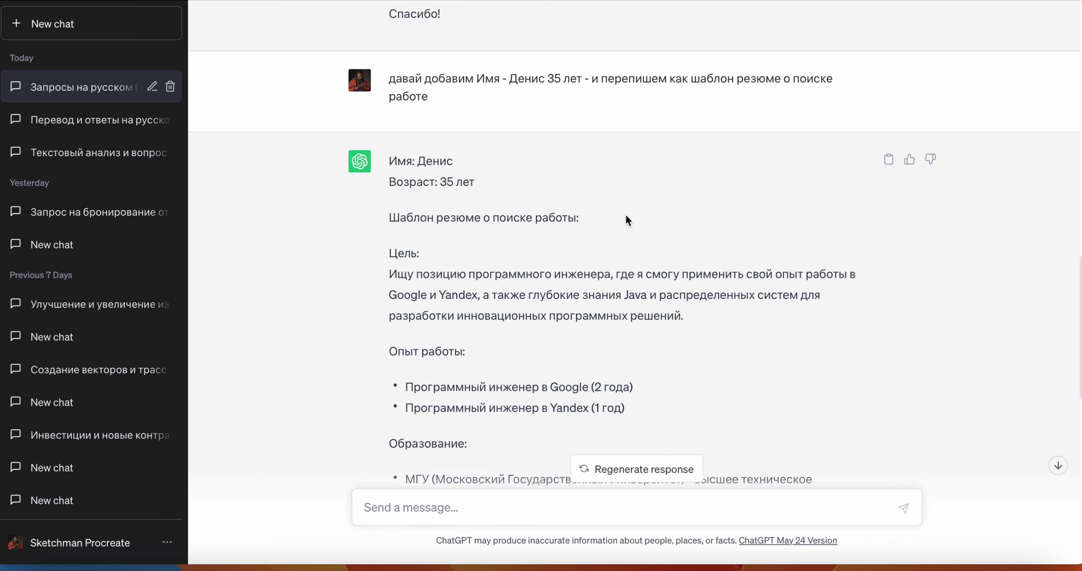
scroll(625, 217, "down", 2)
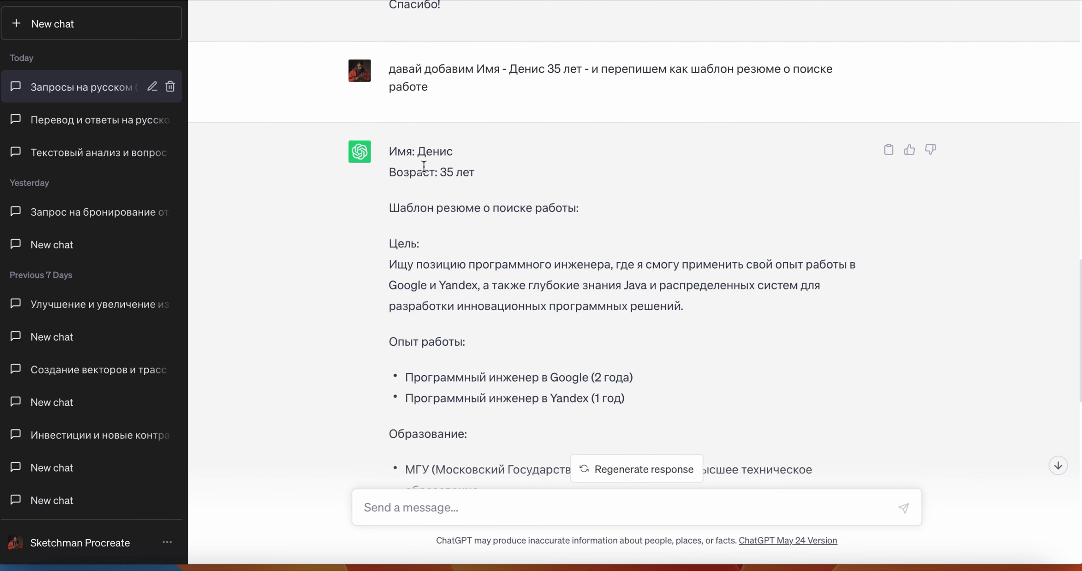
scroll(434, 202, "down", 2)
scroll(411, 200, "down", 1)
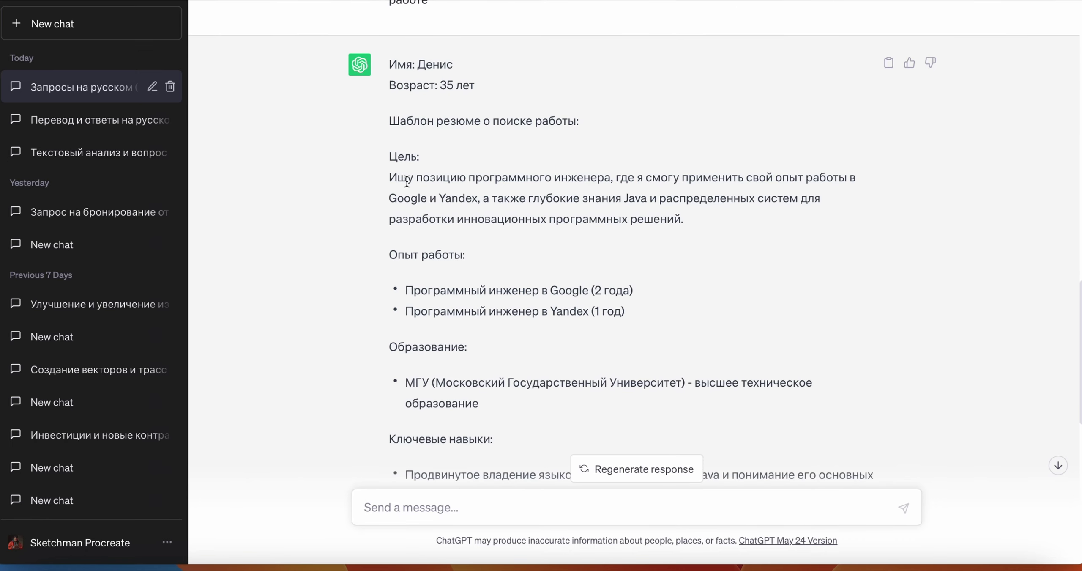
scroll(406, 182, "down", 2)
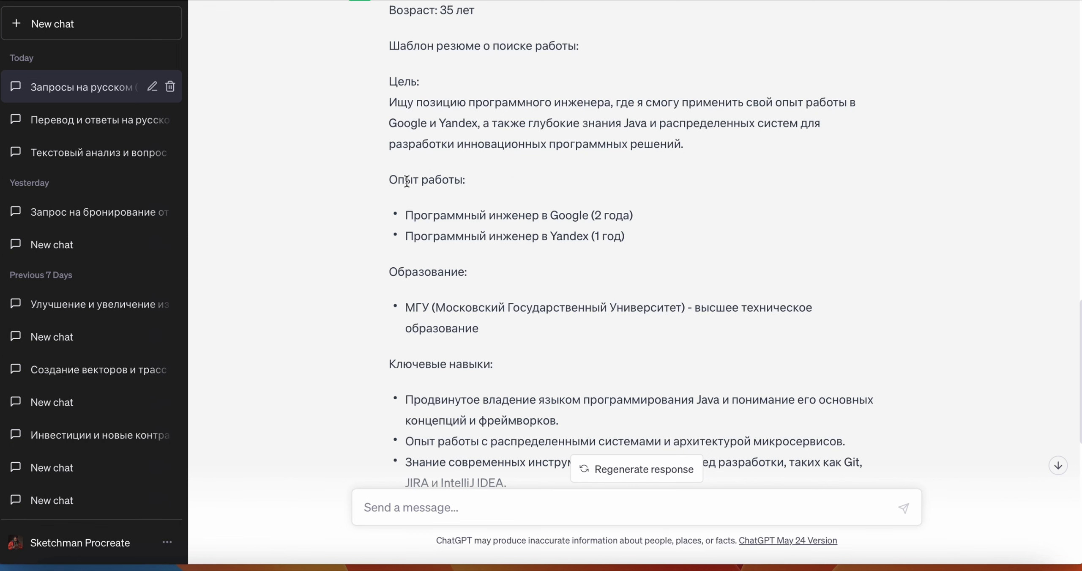
Step: Send the correction "добавь в пункт образования год окончания учебы - 2008 год" for the resume's education section
type("добавь в пункт")
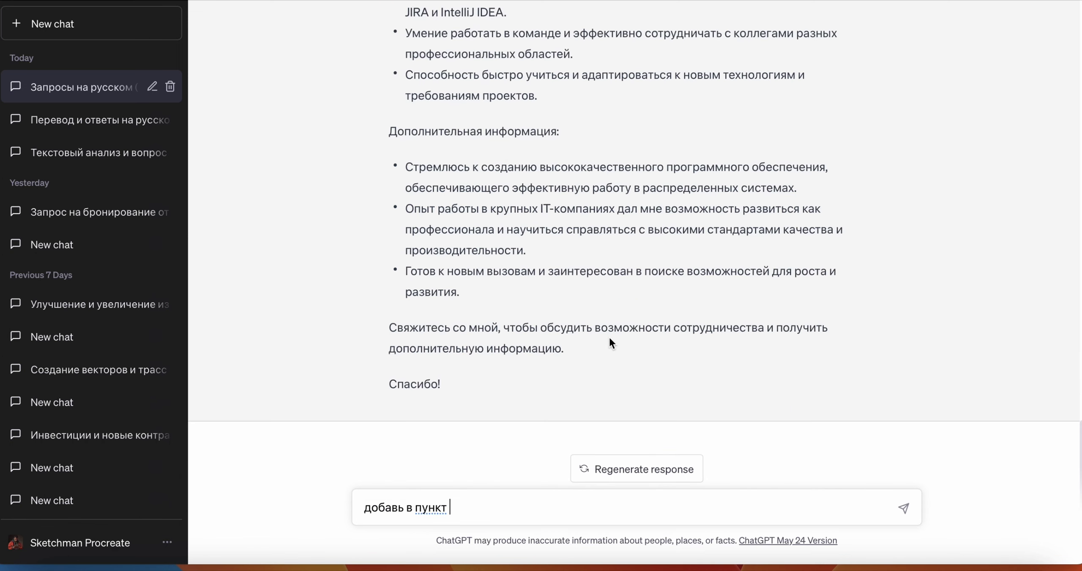
scroll(609, 336, "up", 6)
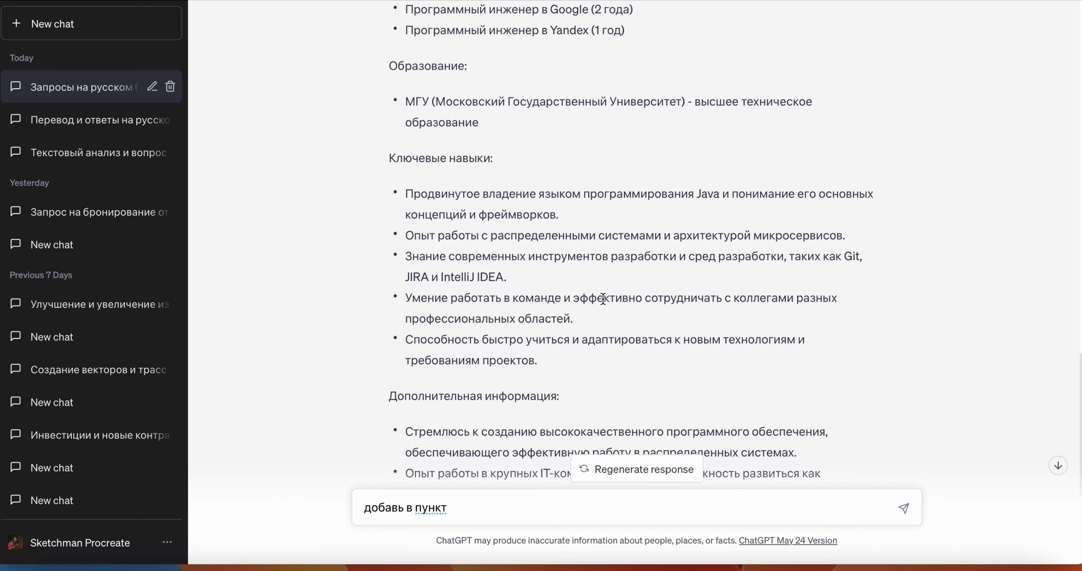
type("образования год ок")
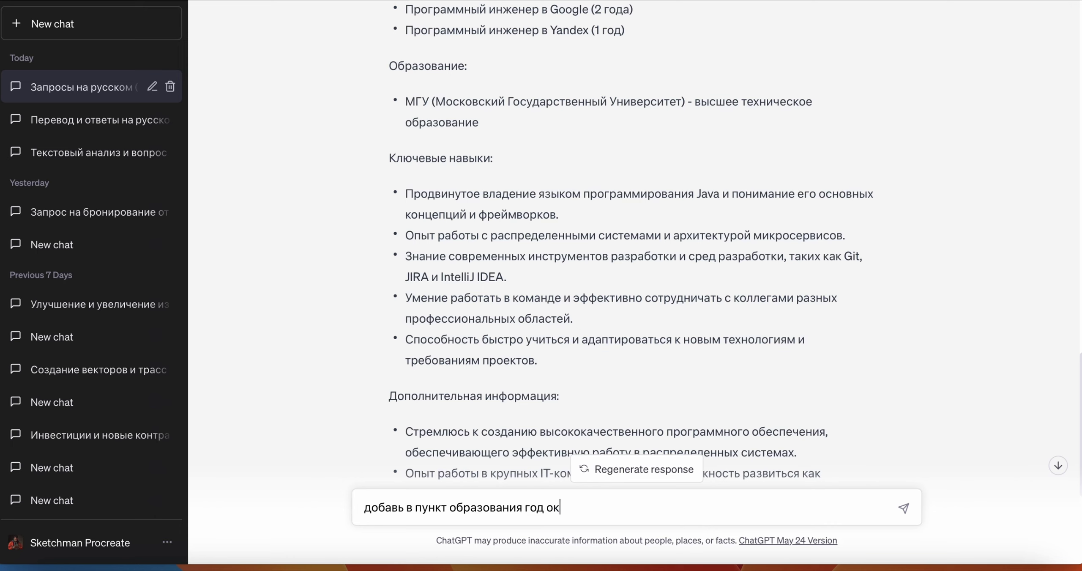
type("ончания учебы ")
type(" -")
type(" 20")
key("BackSpace")
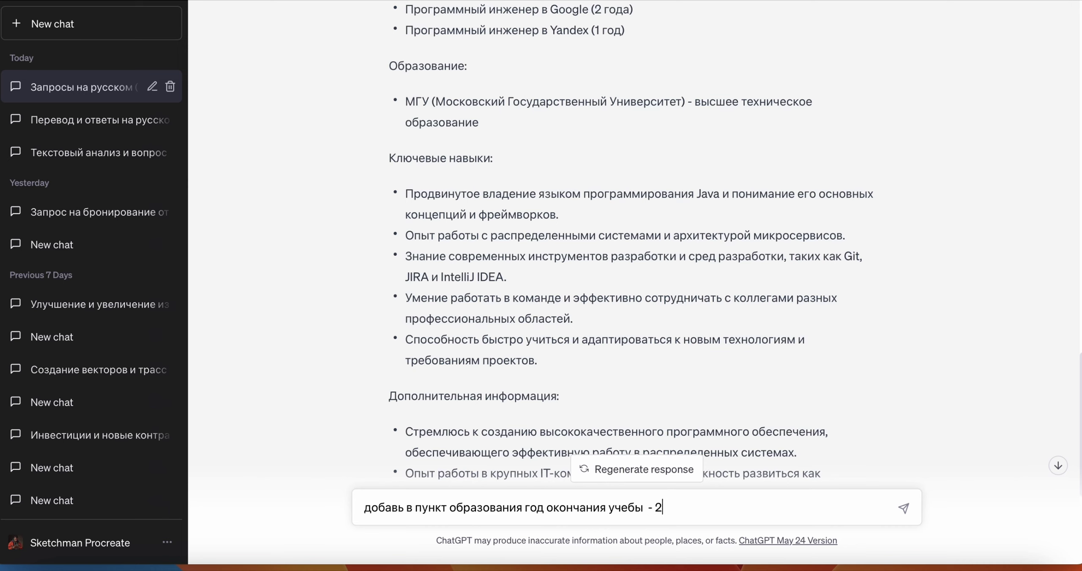
type("08")
key("BackSpace")
type("08 год")
key("Return")
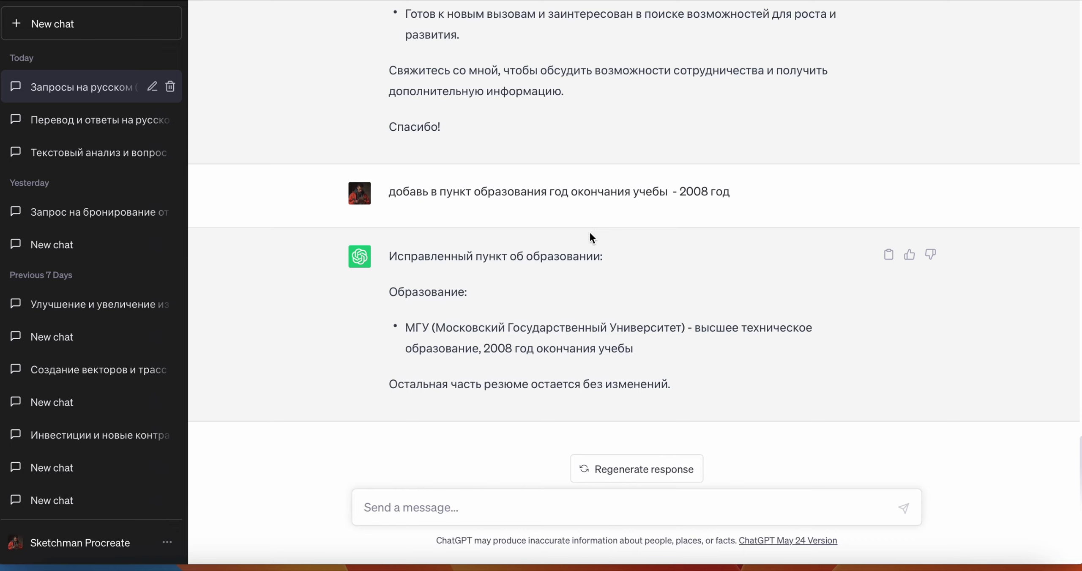
Step: Send "теперь напиши еще раз резюме со всеми правками" and check the rewritten resume
type("тепер")
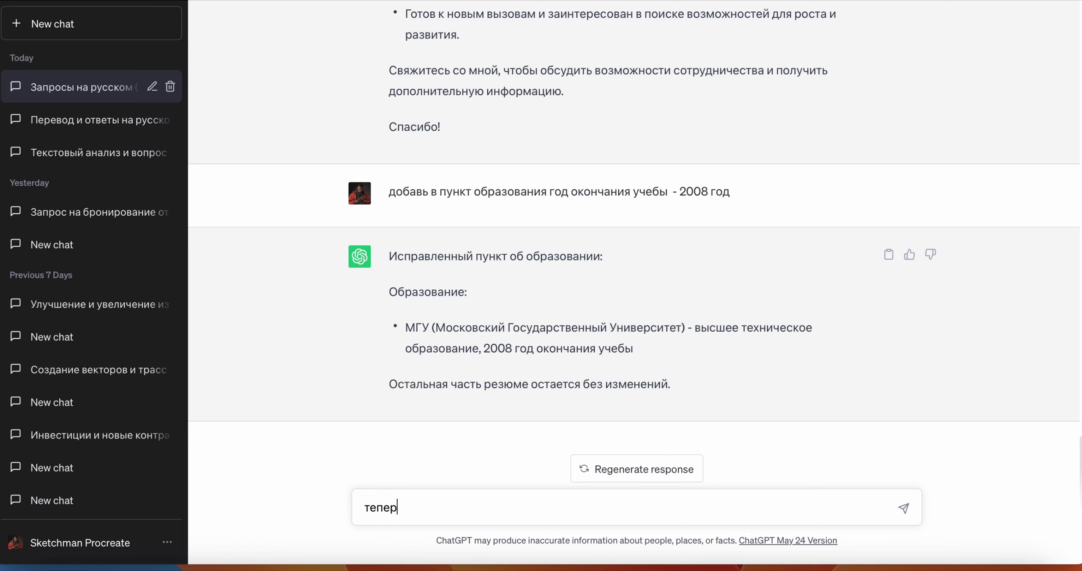
type("ь напиши еще раз резюме со всеми правками")
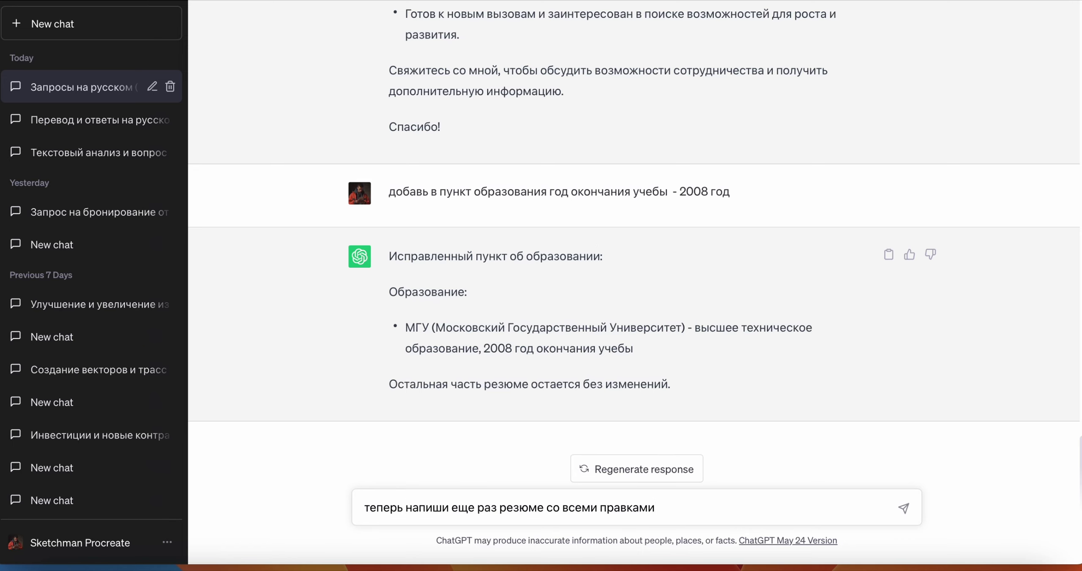
key("Return")
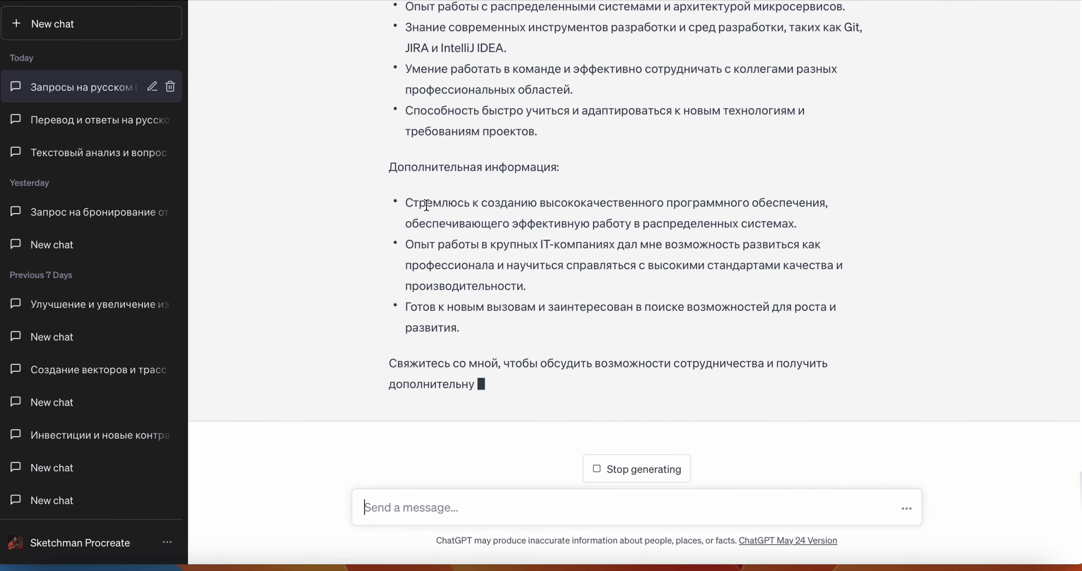
scroll(426, 204, "up", 15)
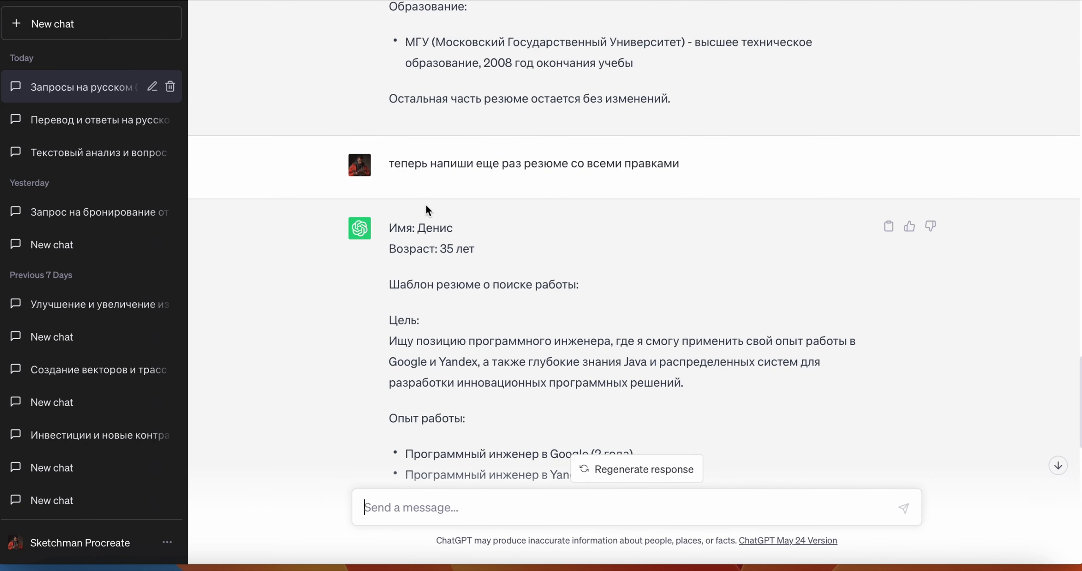
scroll(426, 204, "down", 2)
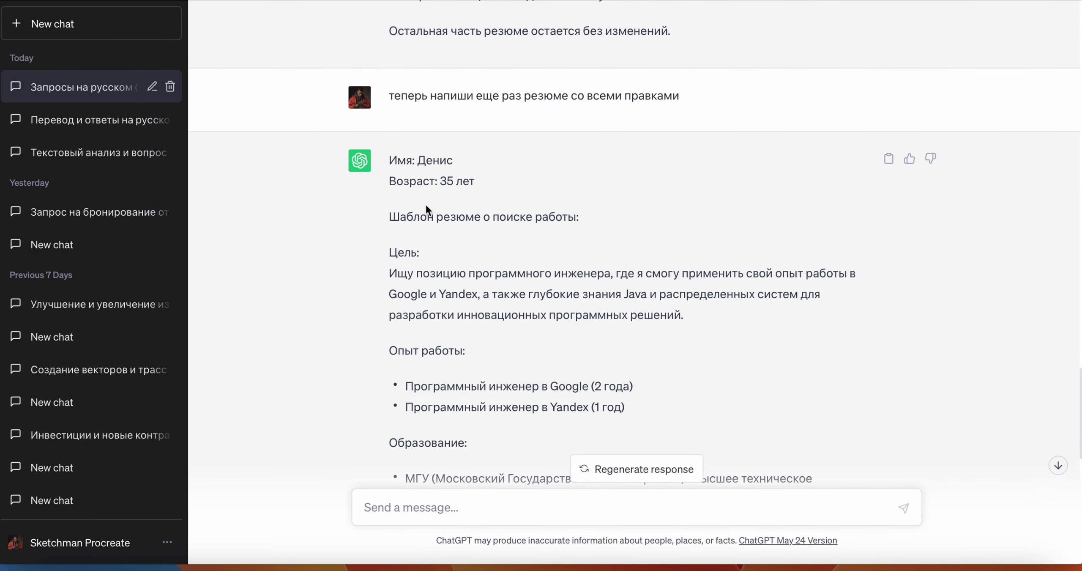
scroll(427, 205, "down", 2)
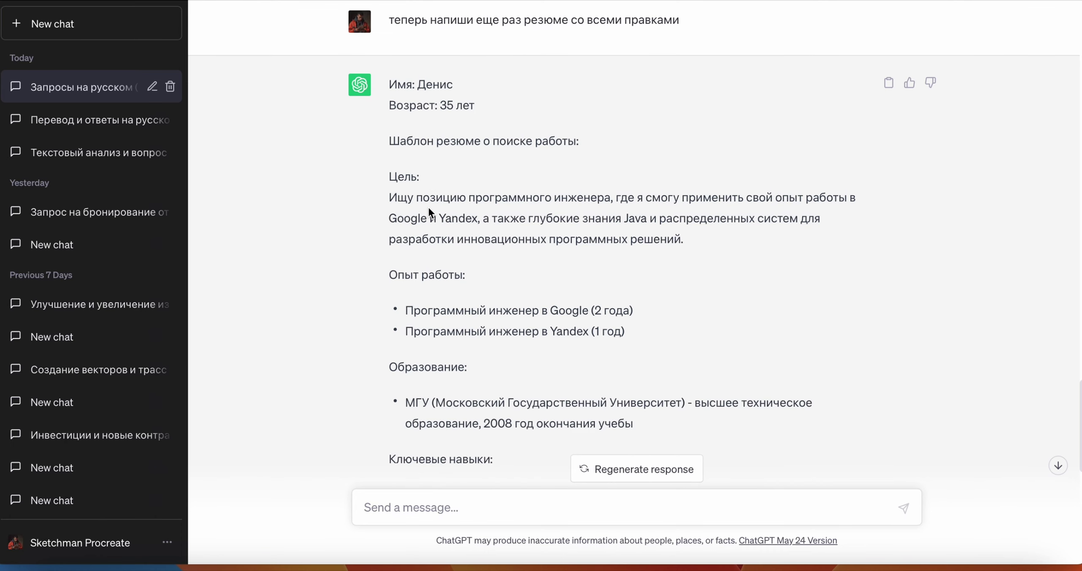
scroll(429, 208, "down", 3)
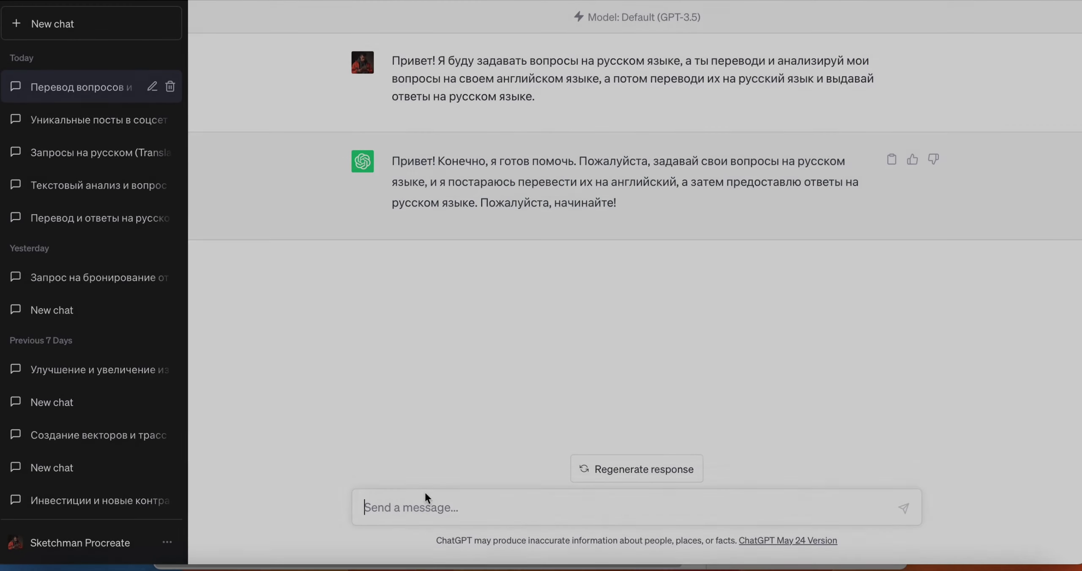
Step: Ask in Russian for 10 informative, engaging and relevant article ideas for a blog about [цифровом рисовании в Procreate] and review the list
left_click(424, 490)
type("Я хочу начать блог о [цифровом рисовании в  Procreate]. Не мог бы ты помочь мне придумать 10 идей для статей, которые будут информативными, увлекательными и актуальными для моей целевой аудитории?")
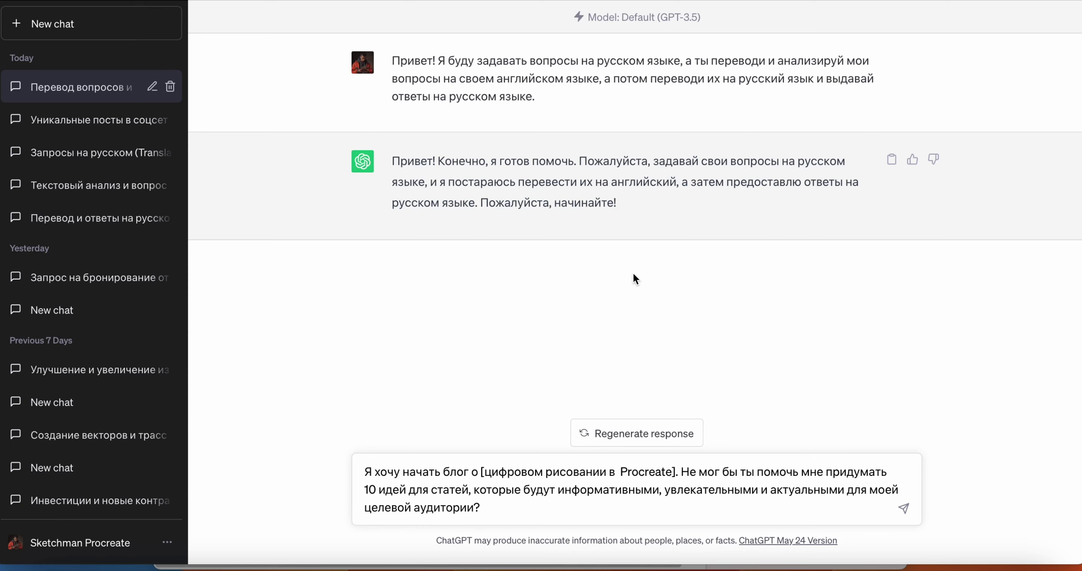
key("Return")
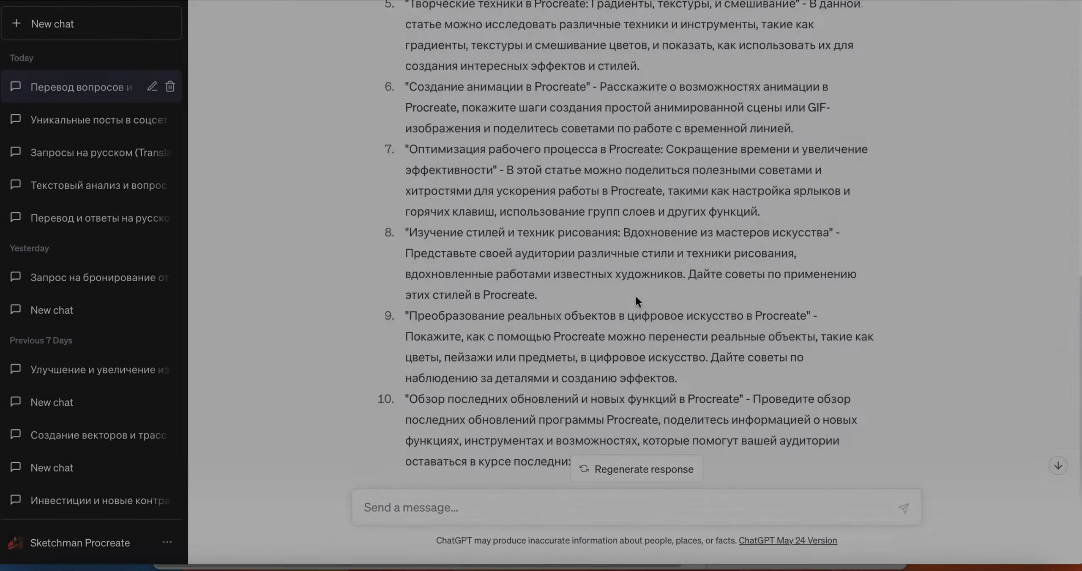
scroll(635, 295, "up", 10)
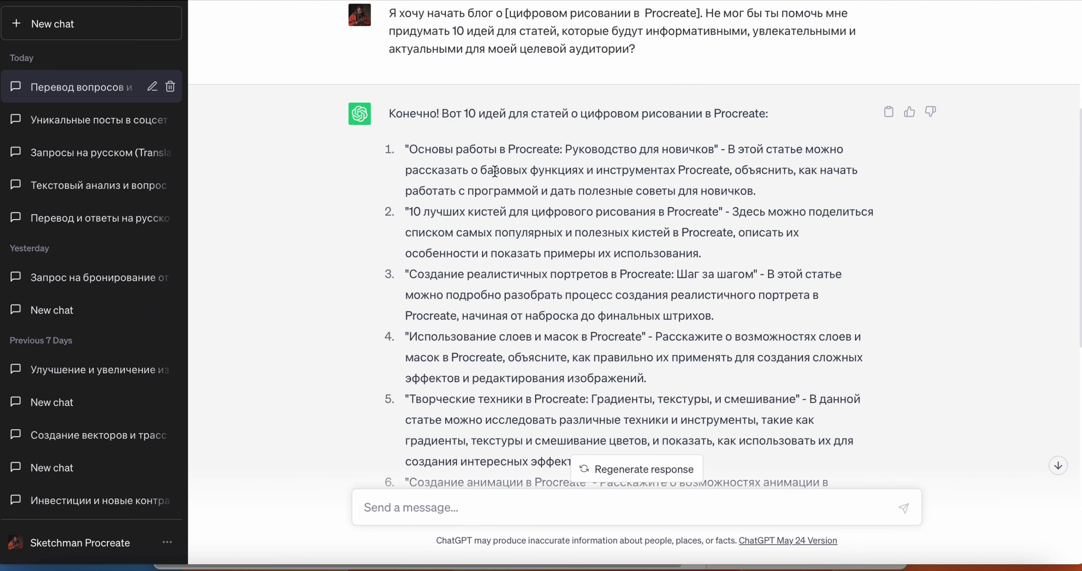
Step: Request an article on the first blog idea with "напиши мне статью по 1 пункту"
scroll(498, 236, "down", 10)
type("напиши мне статью по 1 пунтку")
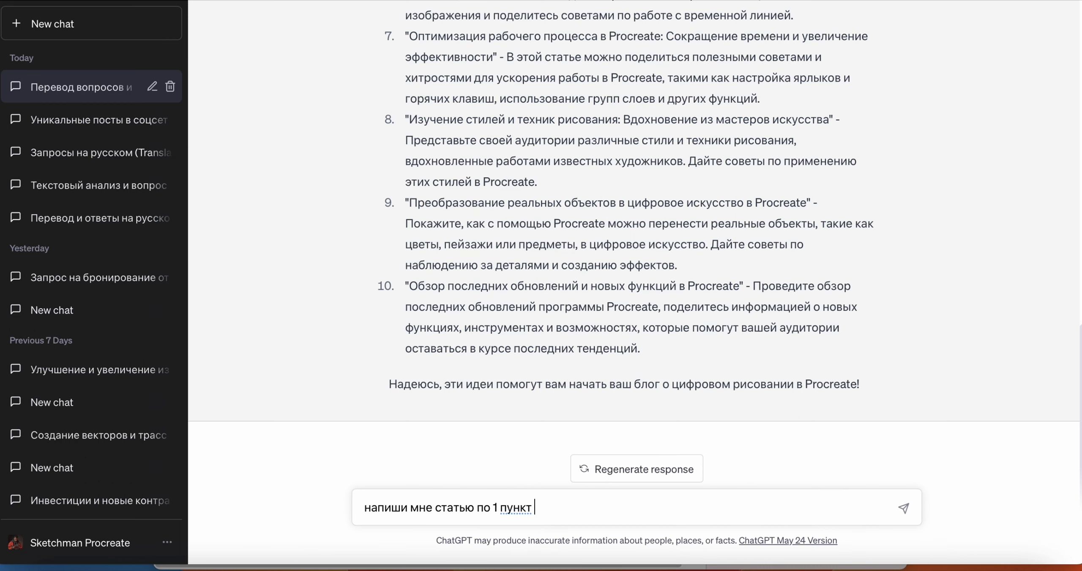
key("BackSpace")
type("у")
key("Return")
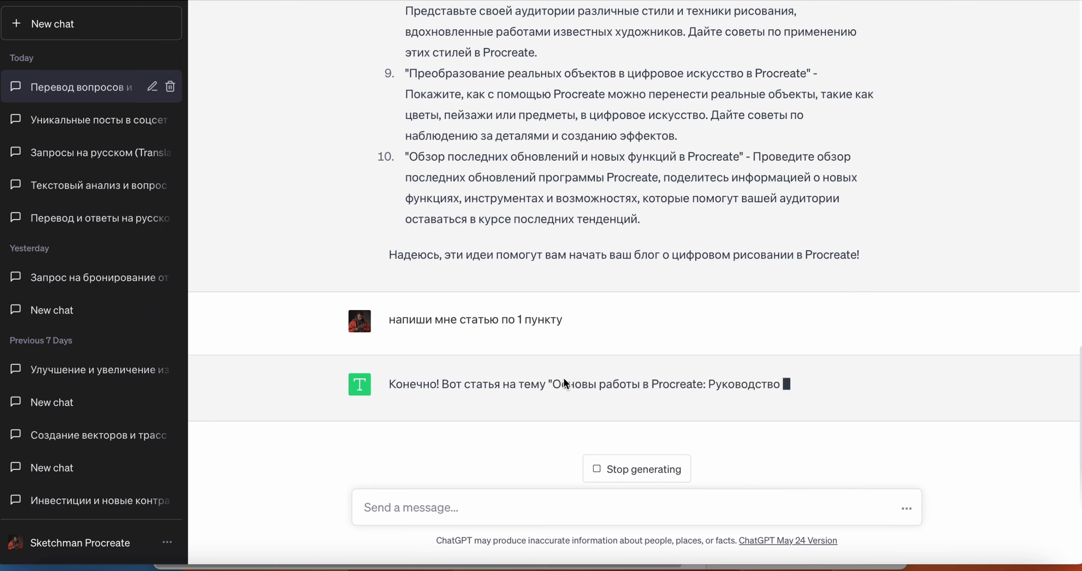
Step: Stop the article's generation, regenerate the response until it completes, and return to the article's introduction
left_click(634, 468)
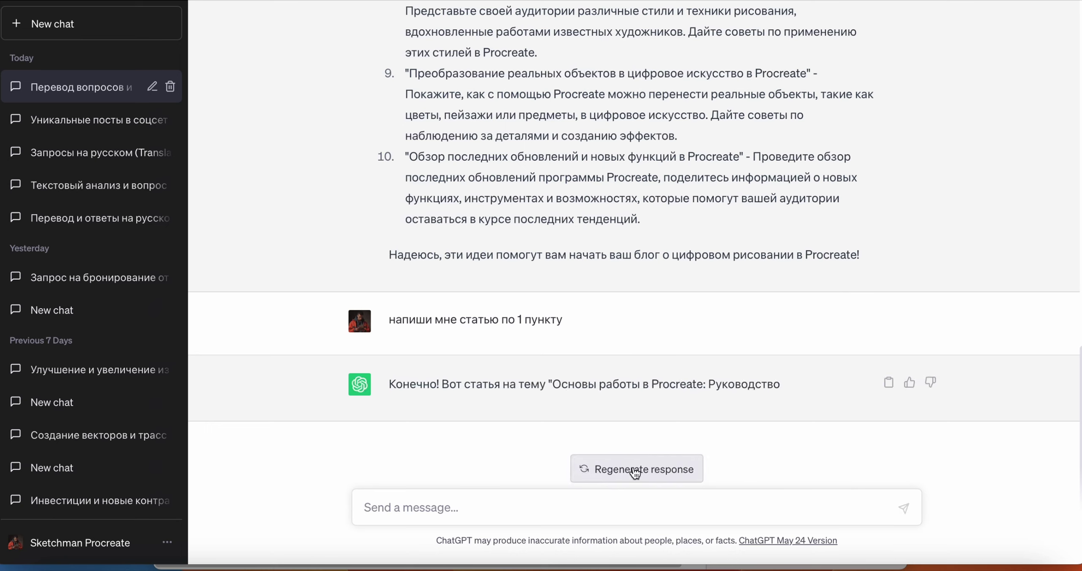
left_click(635, 469)
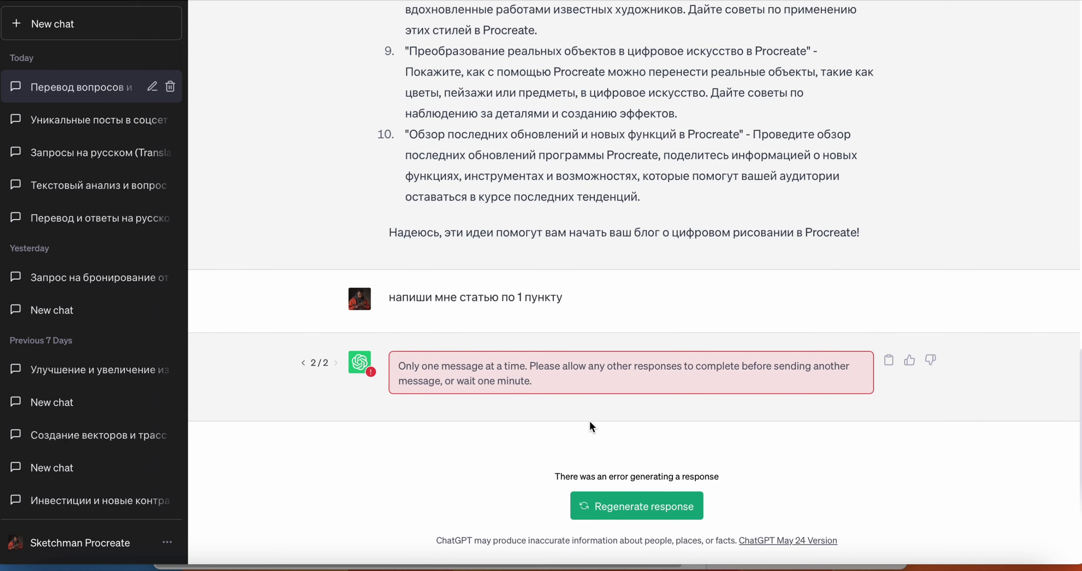
left_click(655, 510)
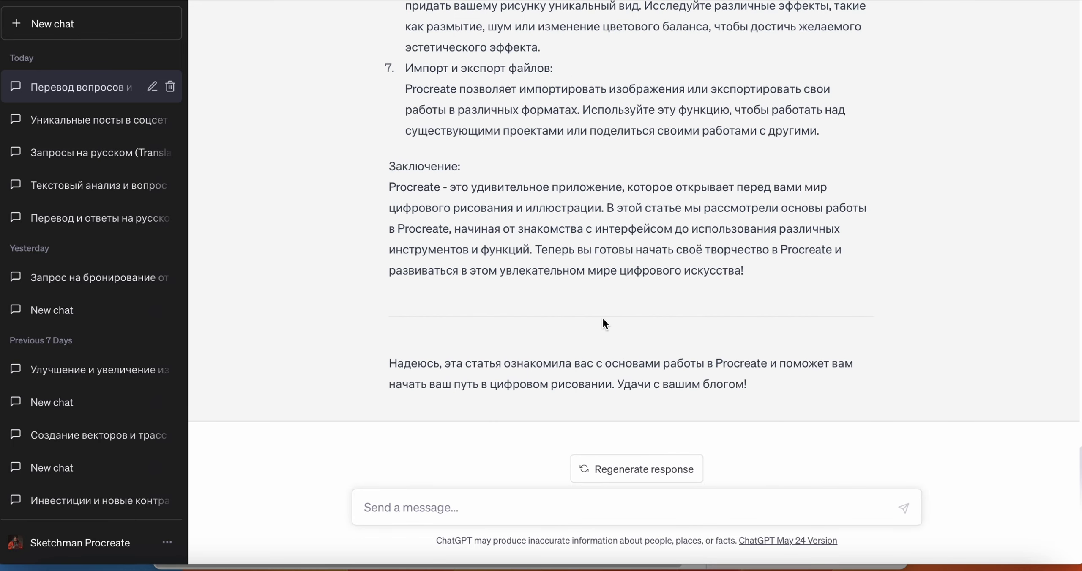
scroll(603, 319, "up", 20)
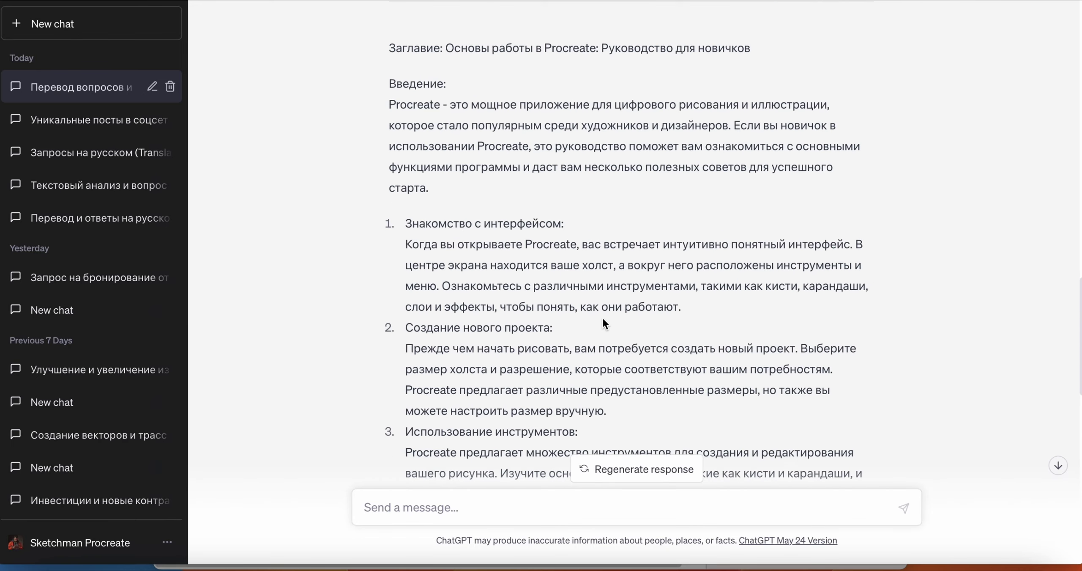
Step: Read through the generated Procreate beginner article, from its title and introduction through the numbered sections to the conclusion
scroll(603, 319, "up", 2)
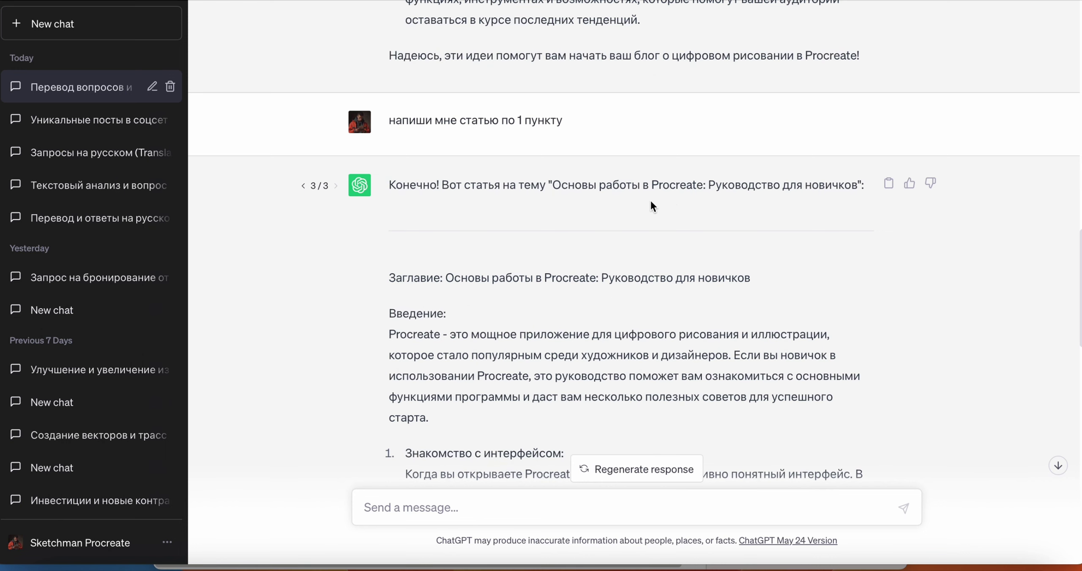
scroll(568, 236, "down", 5)
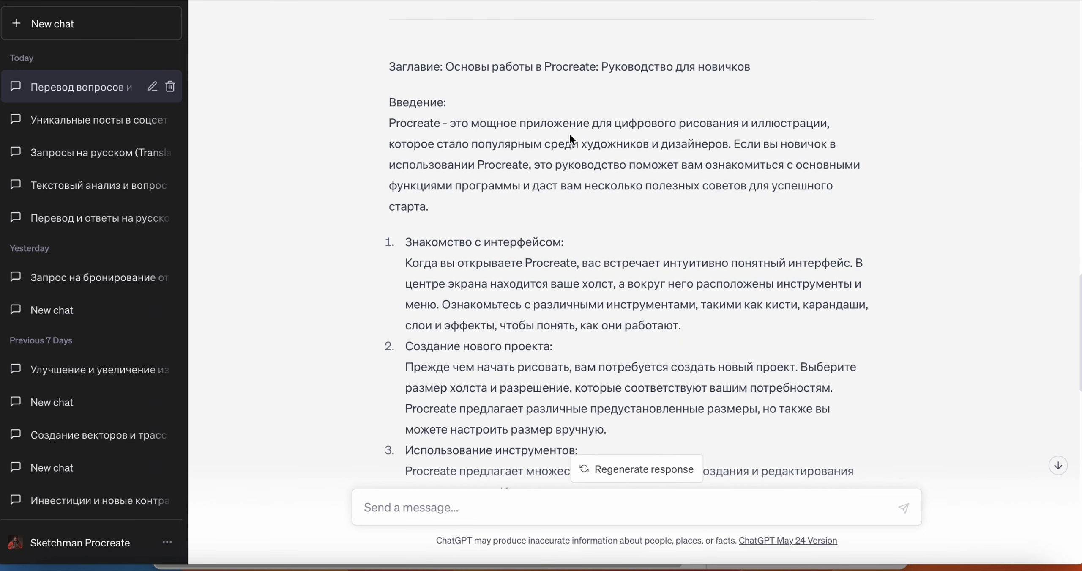
scroll(387, 171, "down", 1)
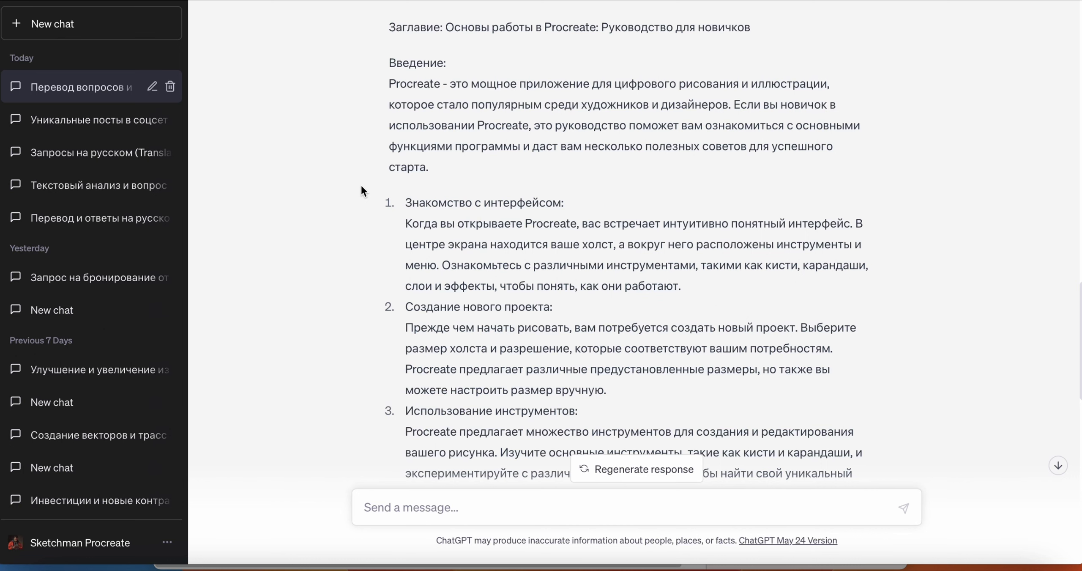
scroll(360, 185, "down", 1)
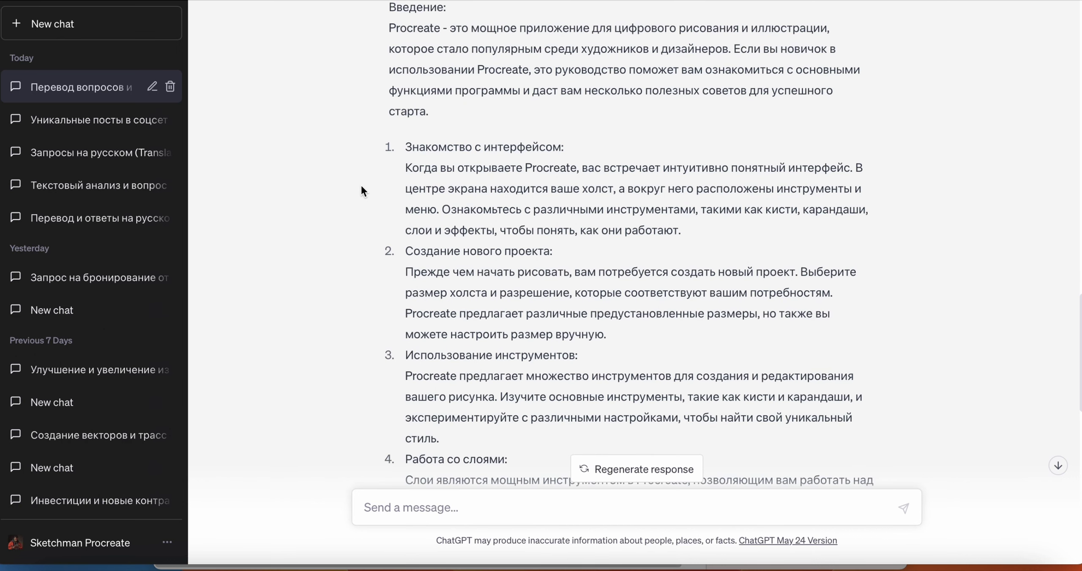
scroll(361, 184, "down", 2)
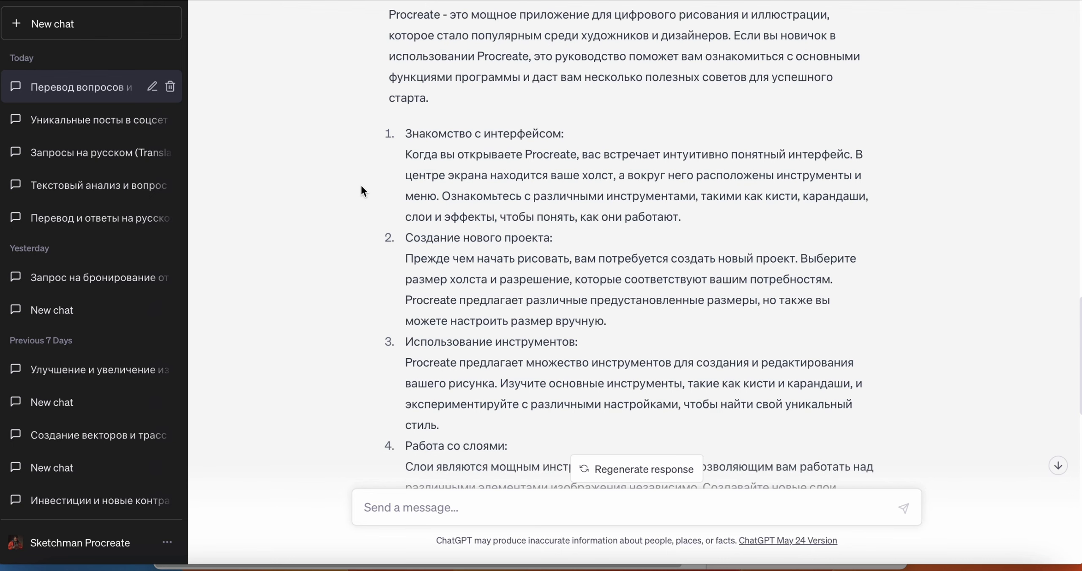
scroll(360, 184, "down", 4)
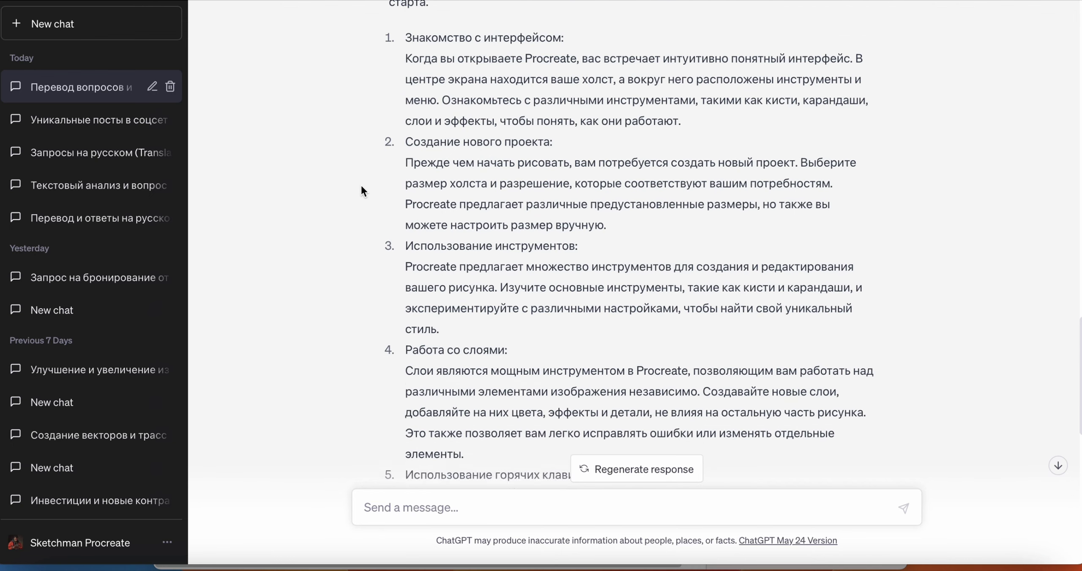
scroll(360, 184, "down", 2)
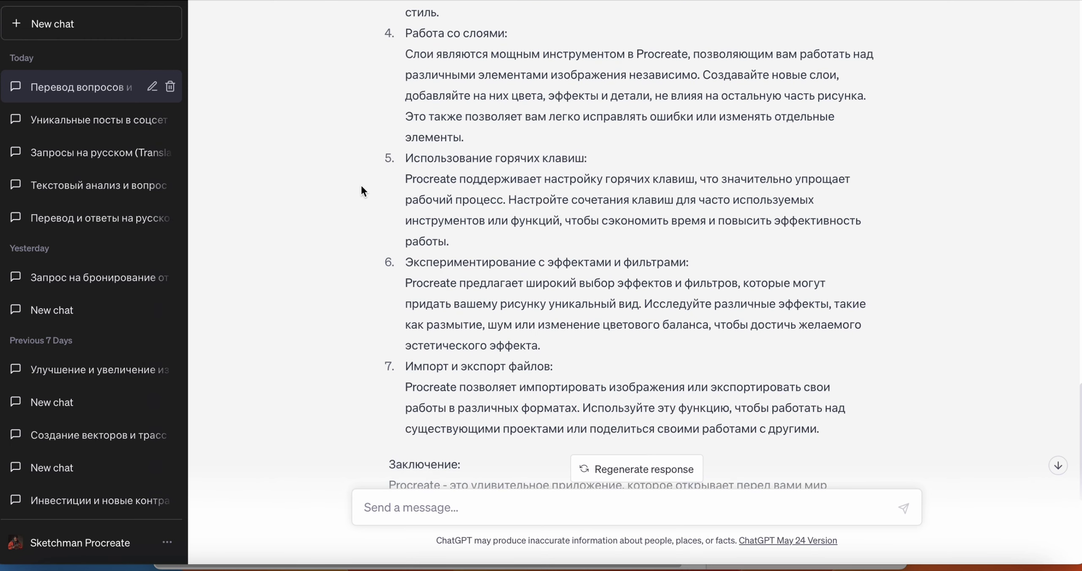
scroll(361, 186, "down", 3)
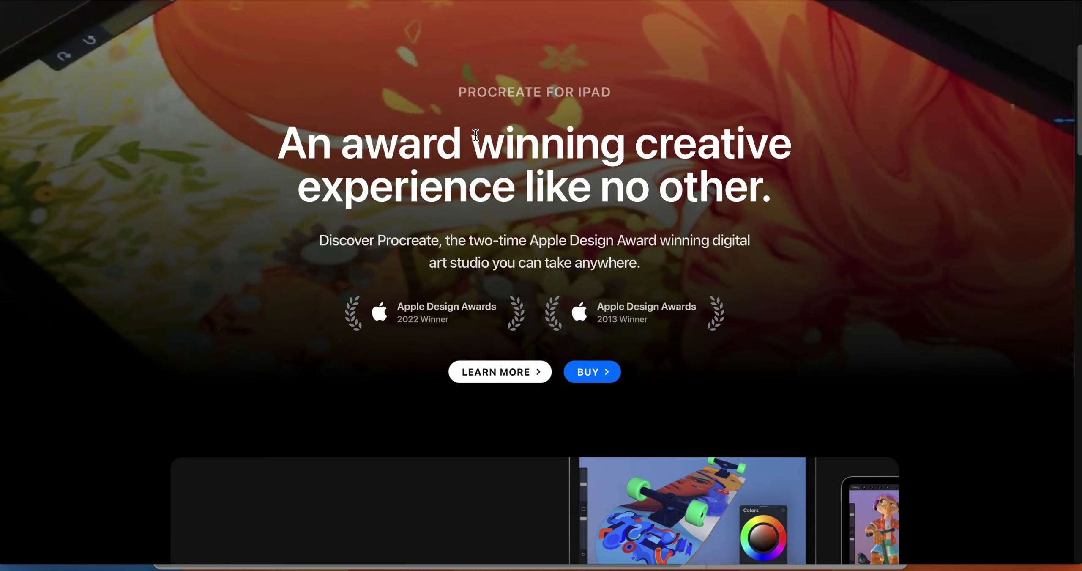
Step: Switch to the Procreate website, browse its learning resources and open the Procreate Handbook
scroll(475, 134, "down", 4)
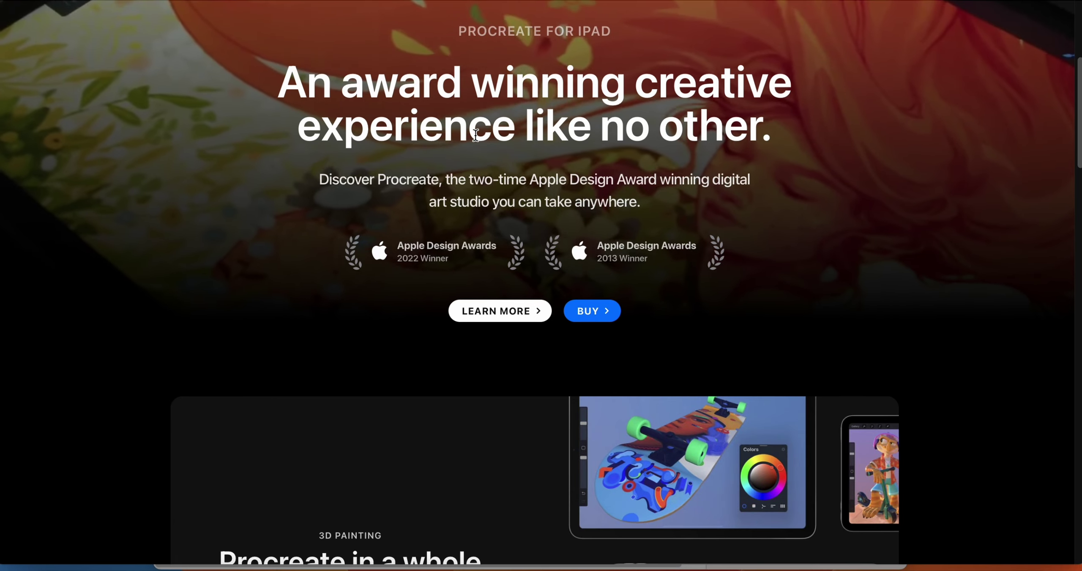
scroll(475, 134, "up", 8)
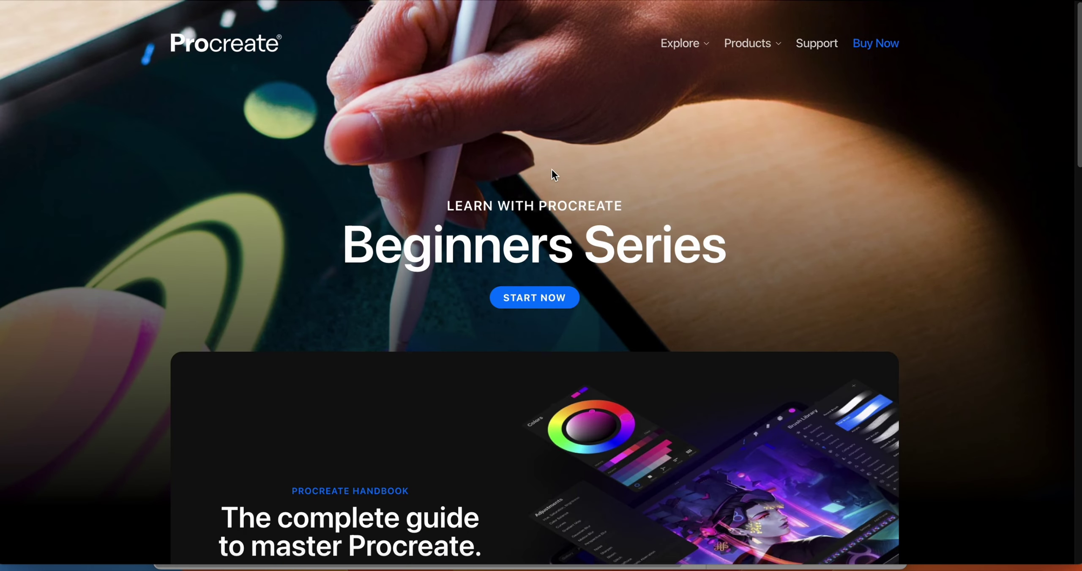
scroll(549, 169, "down", 4)
scroll(542, 178, "down", 7)
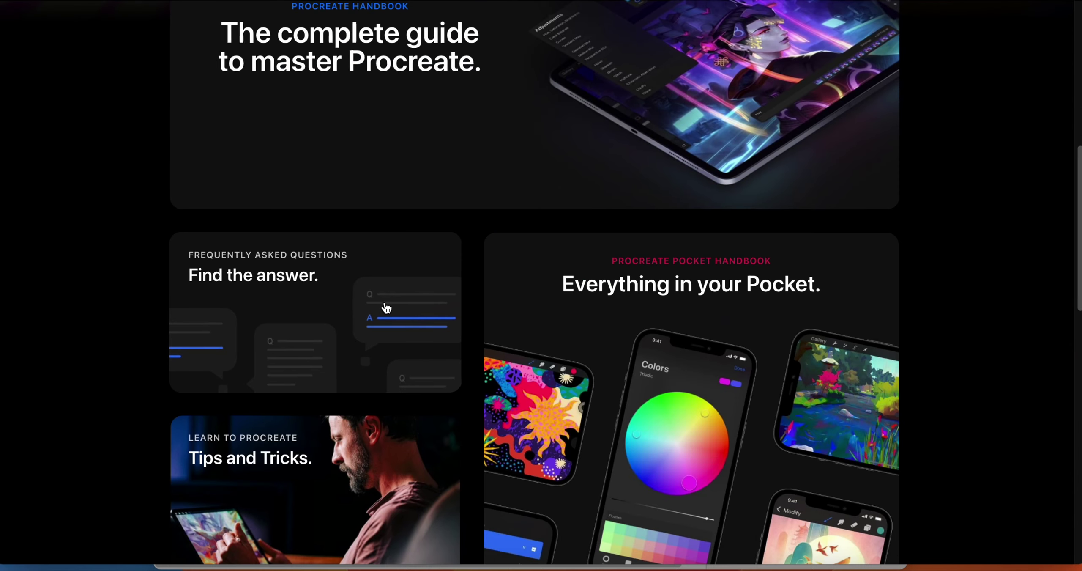
scroll(418, 172, "up", 3)
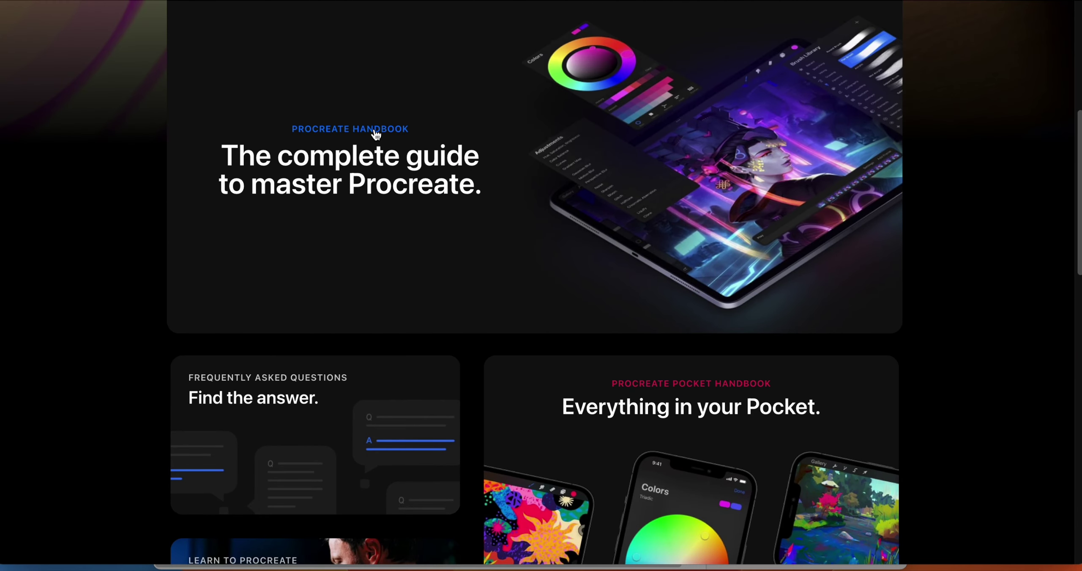
left_click(380, 142)
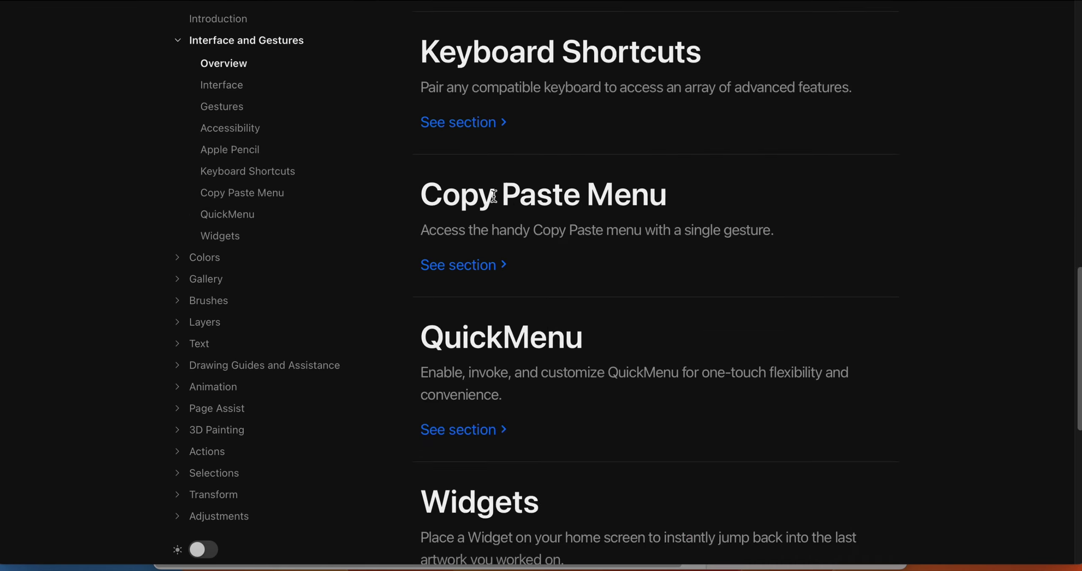
Step: Select and copy the handbook's Interface and Gestures overview text, from its title through the Widgets section
scroll(491, 195, "down", 7)
scroll(492, 195, "up", 15)
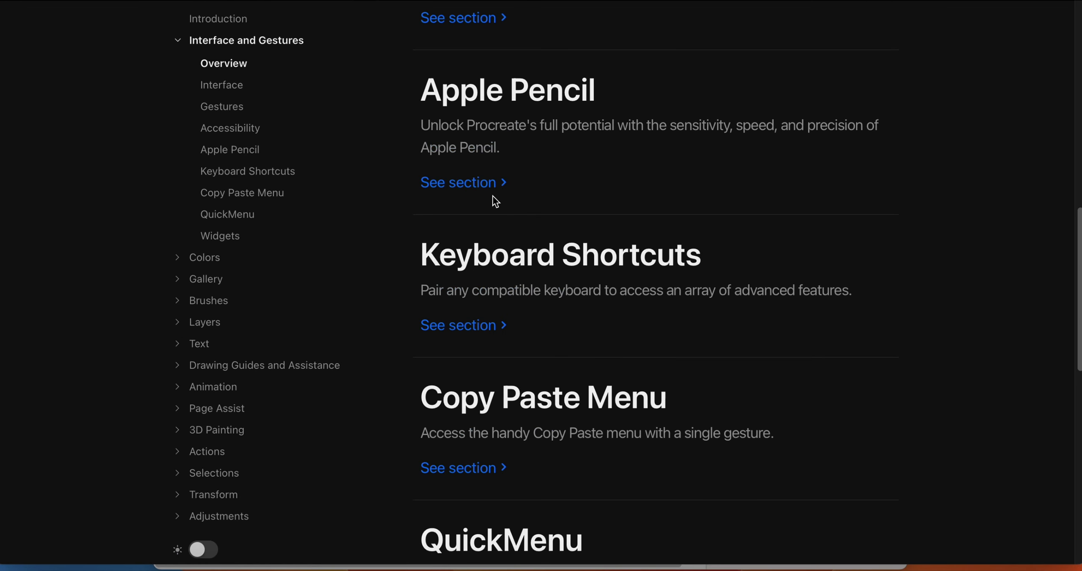
scroll(492, 196, "up", 1)
scroll(482, 195, "down", 3)
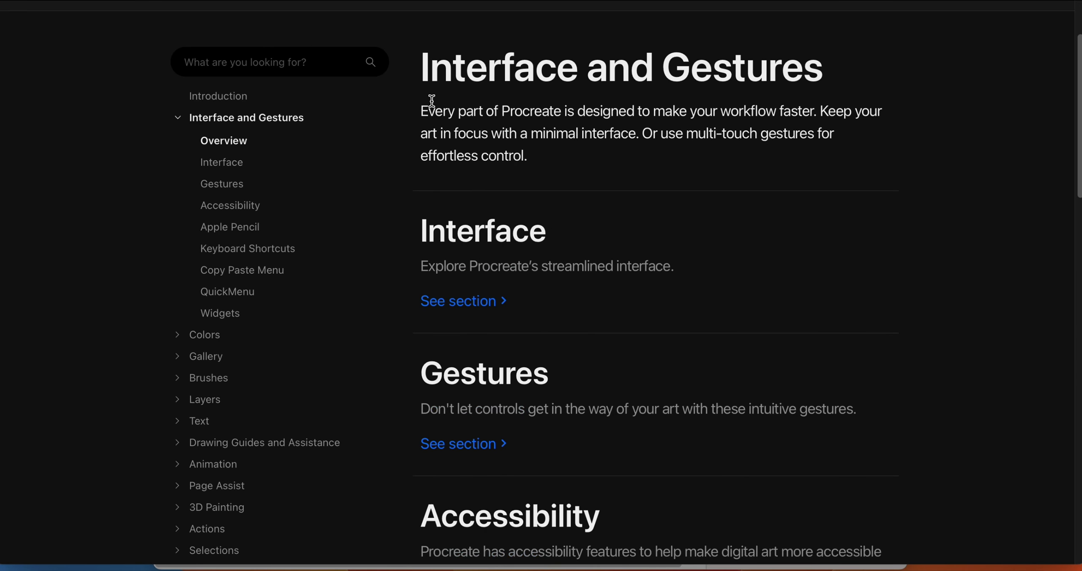
left_click_drag(425, 68, 621, 270)
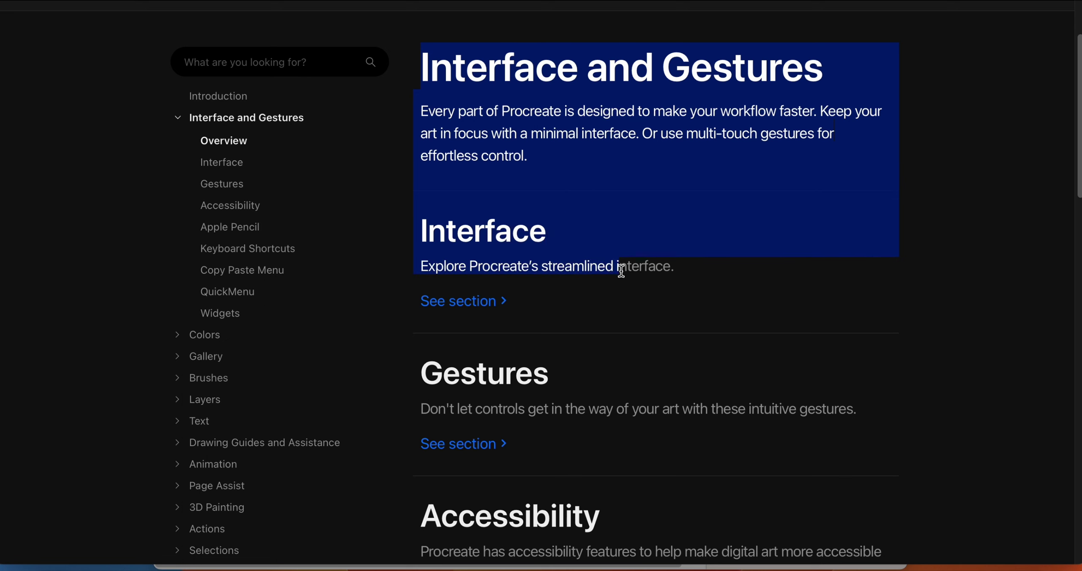
scroll(634, 289, "down", 20)
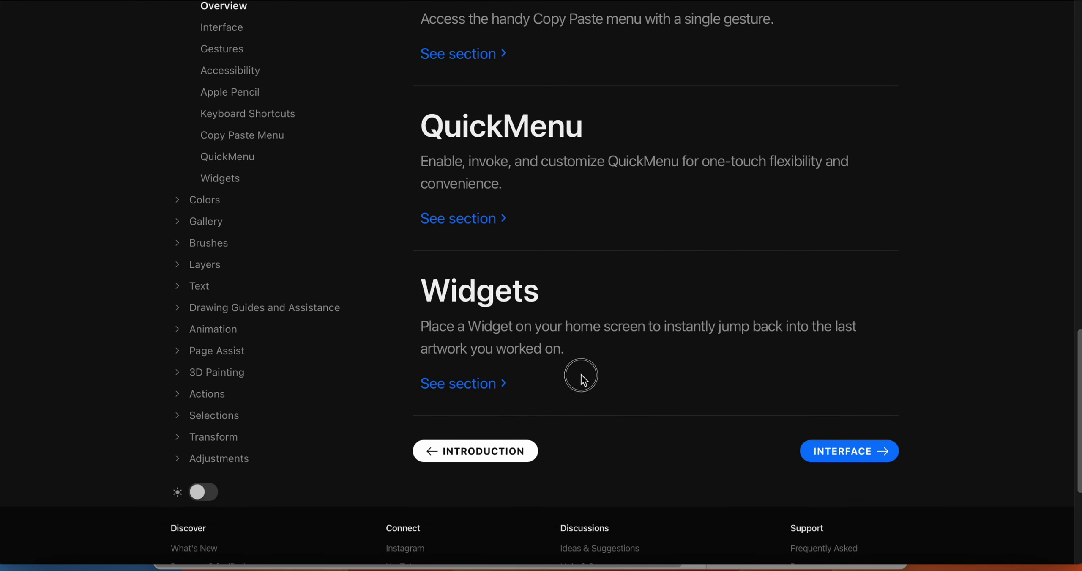
left_click_drag(581, 378, 584, 382)
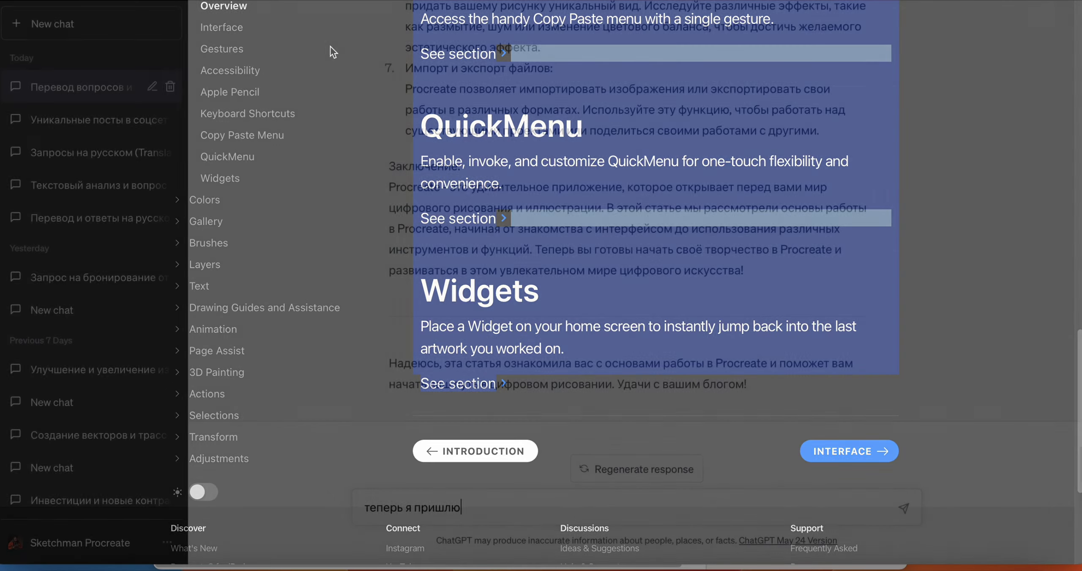
Step: Back in the ChatGPT conversation, draft the message "теперь я пришлю тебе текст, а ты его проанализируй и"
type("ье")
type("е")
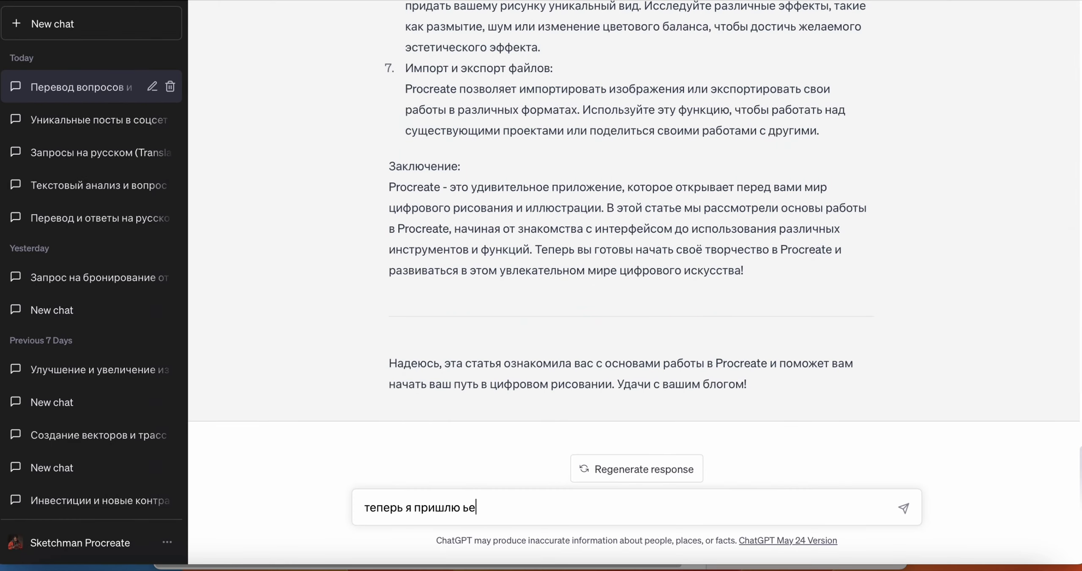
key("BackSpace")
key("BackSpace")
type("теб")
type("ы")
key("BackSpace")
key("BackSpace")
type("тебе текст, а ты его проанал")
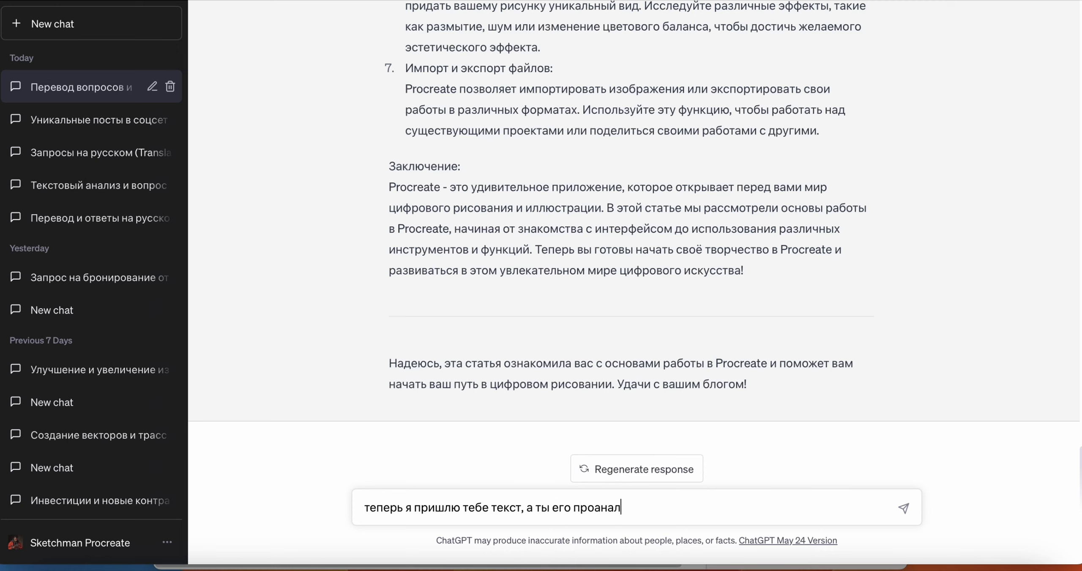
type("изируй ")
type("и")
Step: Replace "я пришлю" with "буду присылать" in the draft and append "добавляй в 1 пункт" at its end
left_click_drag(404, 507, 464, 507)
type("булу")
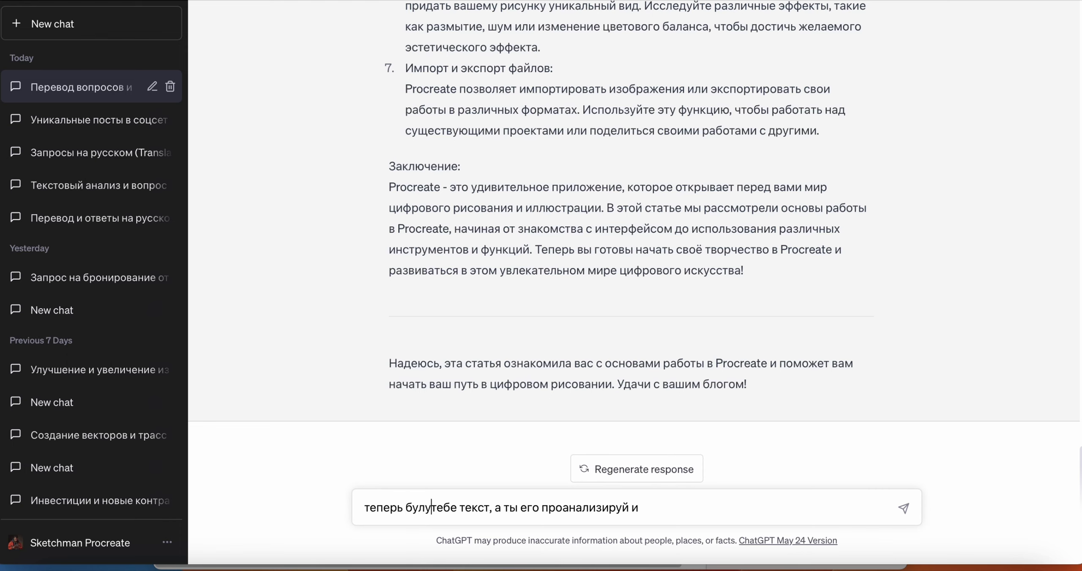
key("BackSpace")
key("BackSpace")
type("ду пр")
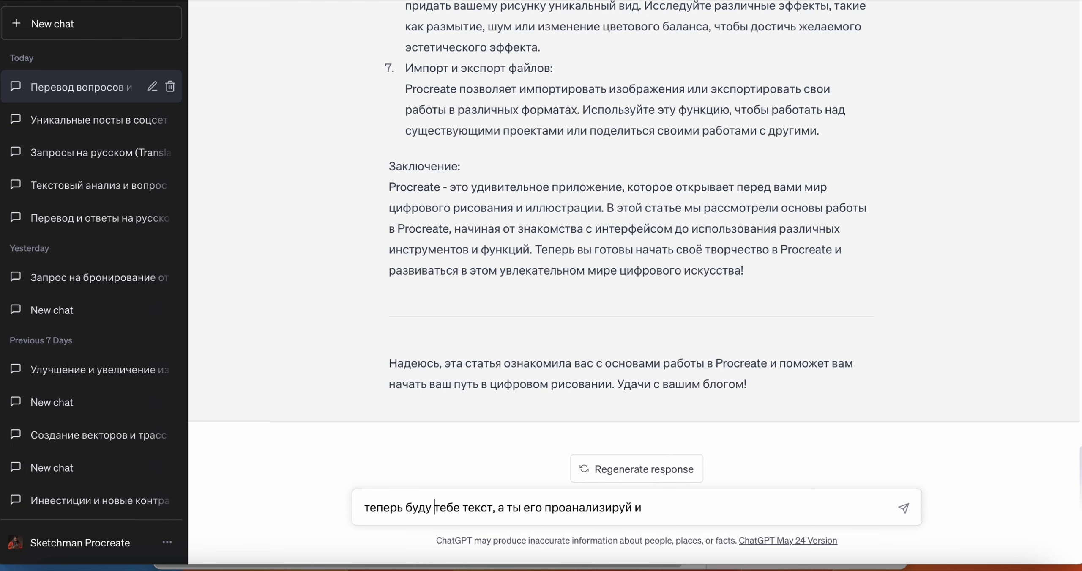
type("исылать")
key("End")
type("добавляй в 1 пункт")
Step: Check the article's first section title, insert "для статьи" before "в 1 пункт" and append "Знакомство с интерфейсом" in quotation marks
scroll(614, 249, "up", 10)
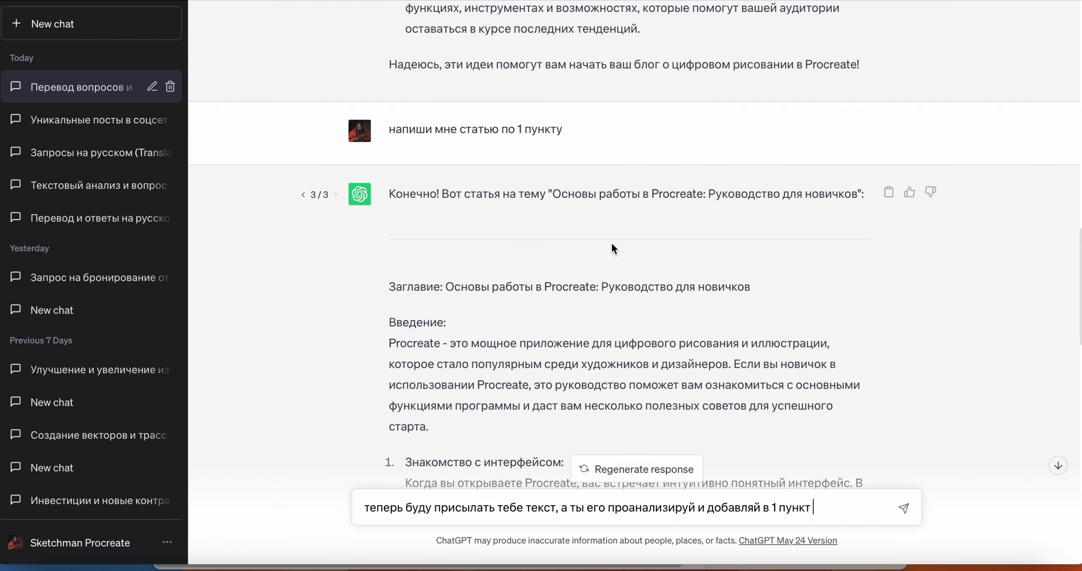
scroll(612, 244, "down", 2)
left_click_drag(404, 371, 581, 362)
scroll(593, 356, "down", 20)
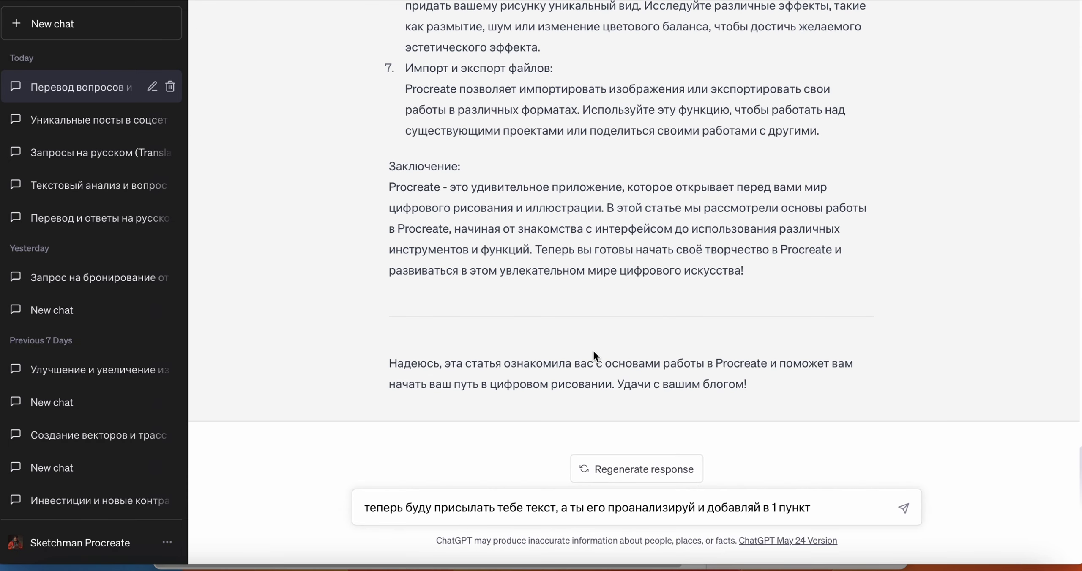
left_click(763, 504)
type("для статьи")
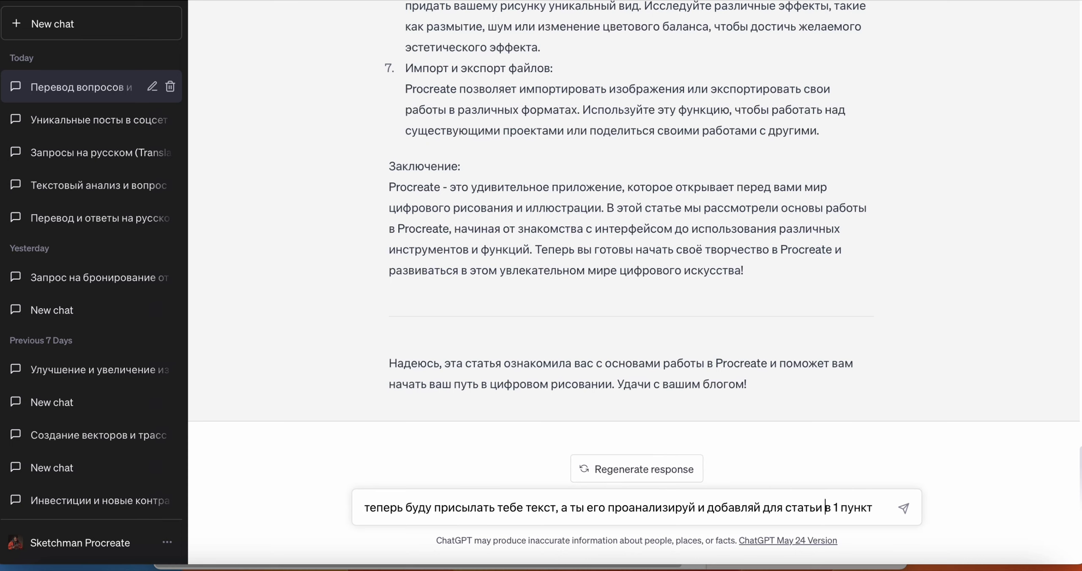
key("End")
type("\"Знакомство с интерфейсом\"")
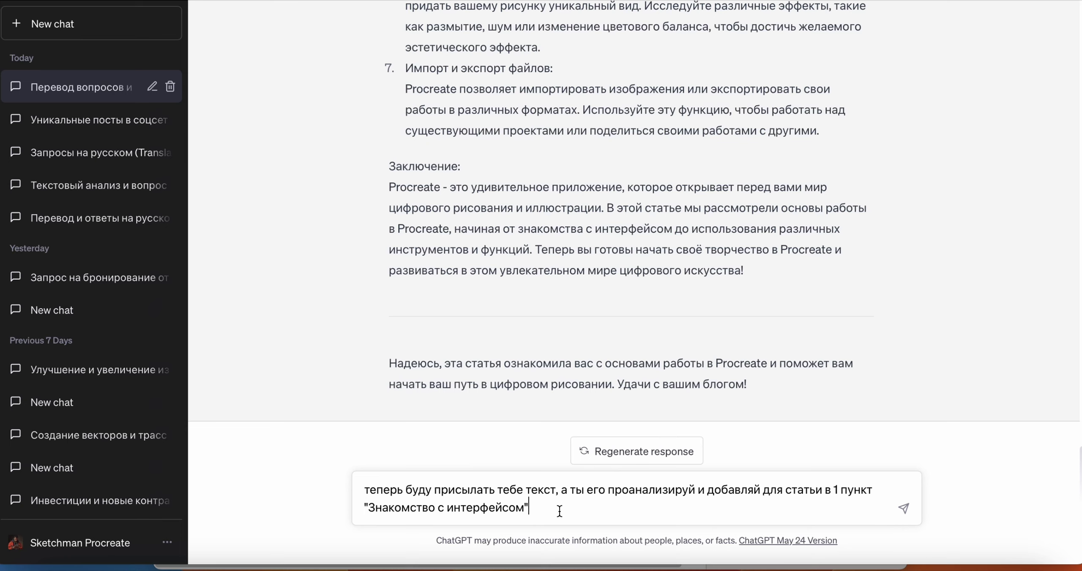
Step: Append "ответ мне присылать не надо пока я не попрошу тебя сделать статью по 1 пункту. Ты понял задачу?" and send the message
type(". ответ мне присылать не надо")
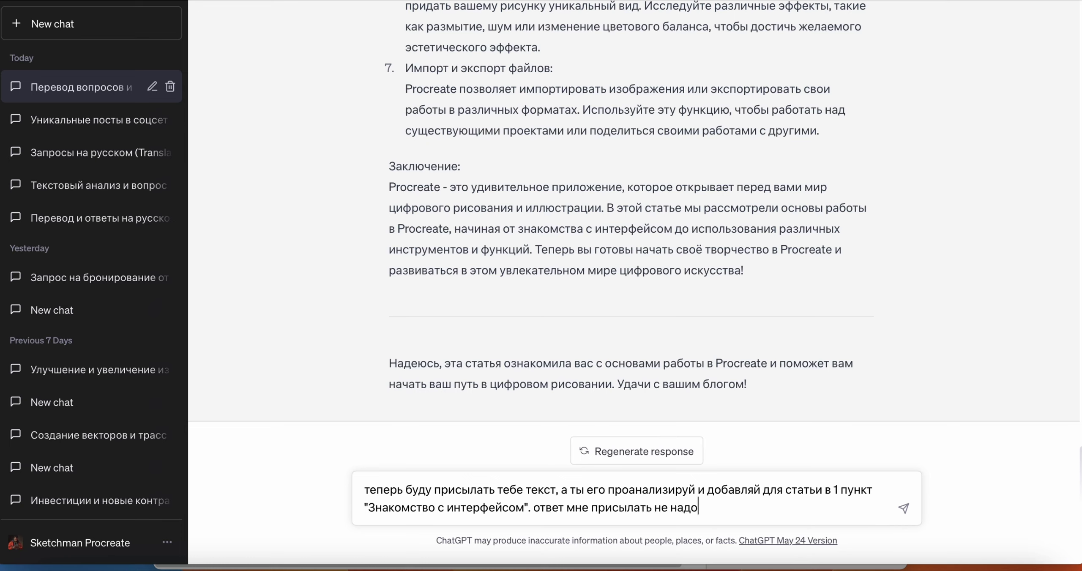
type(" пока я не попрошу тебя ")
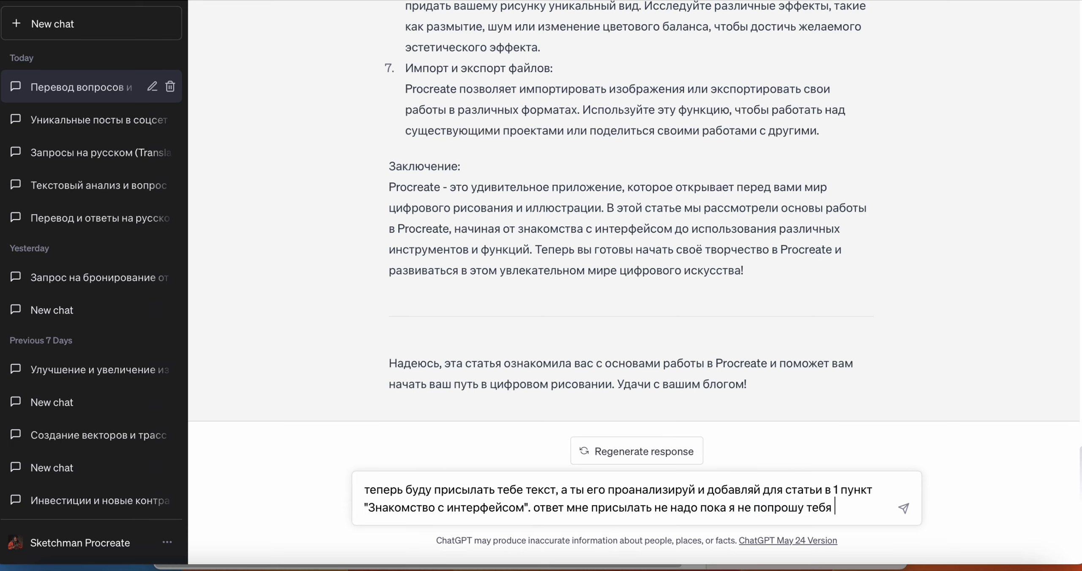
type("сделать статью")
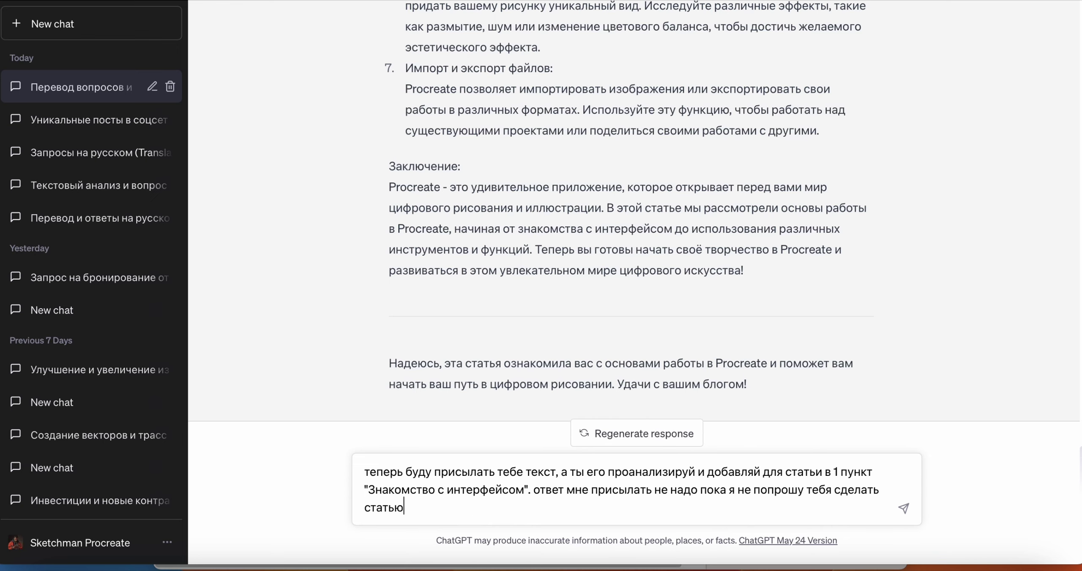
type(" по 1 пункту. Ты понял задачу?")
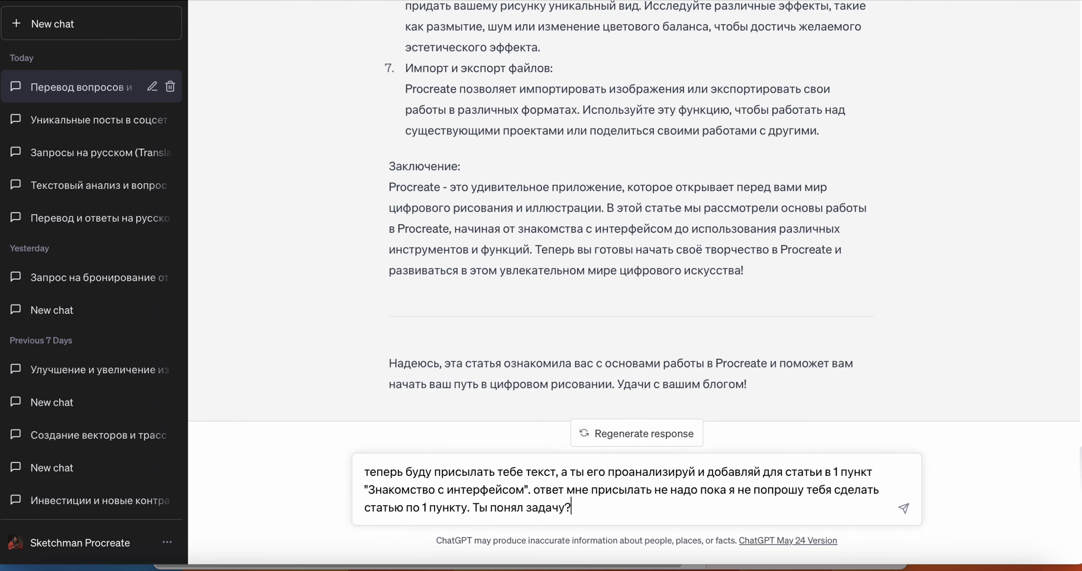
key("Return")
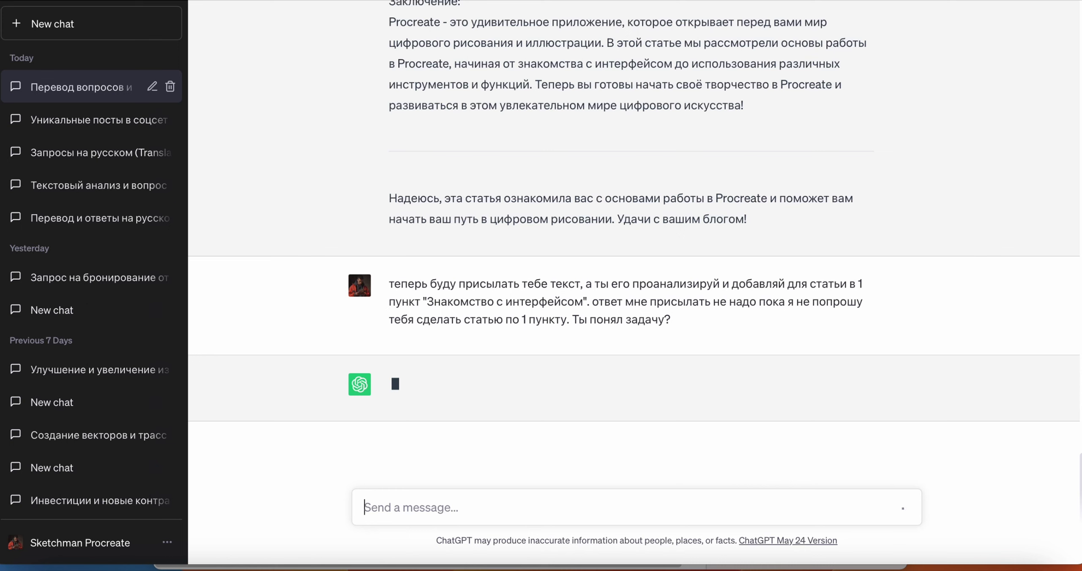
Step: Send "вот текст" followed by the copied handbook text in quotation marks, and stop the response while it is generating
type("вот текст \"\"")
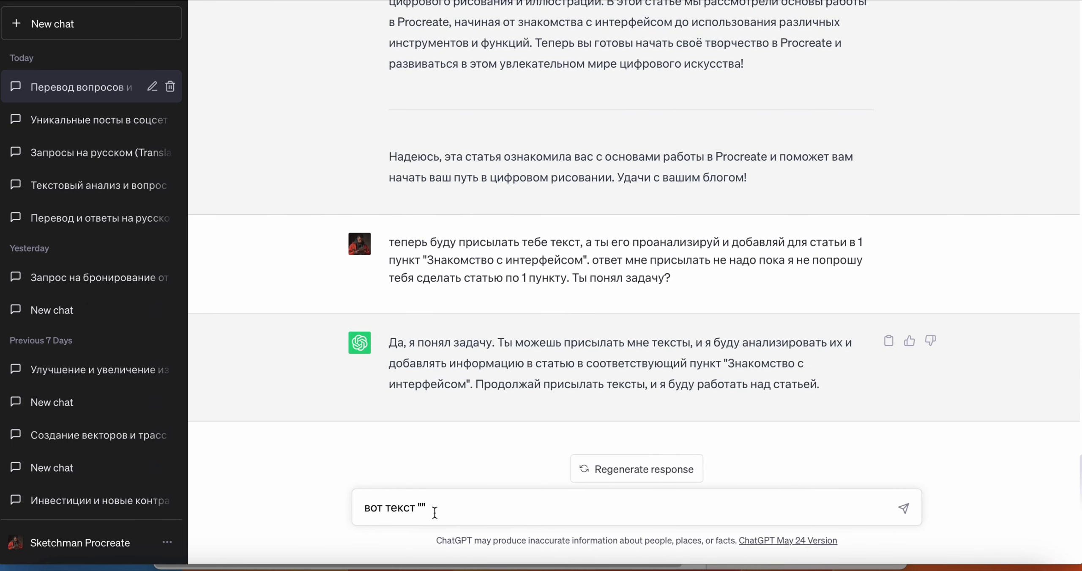
key("ctrl+v")
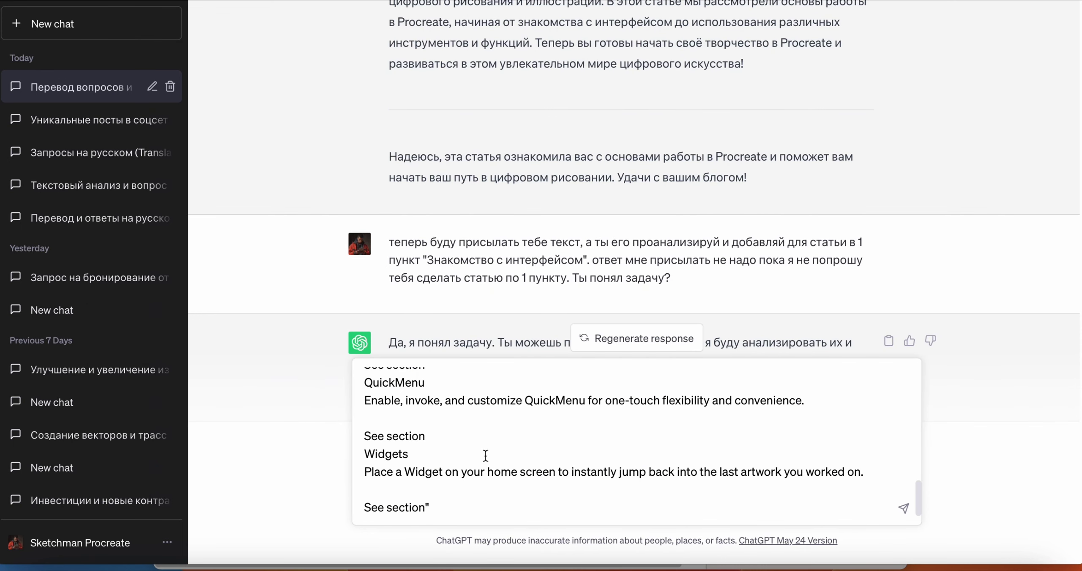
key("Return")
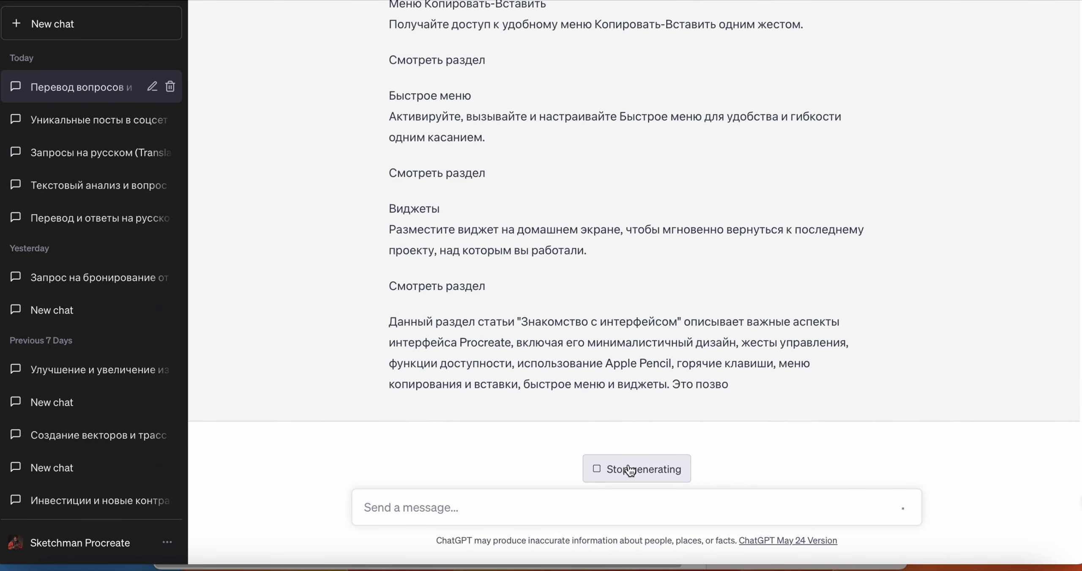
left_click(625, 467)
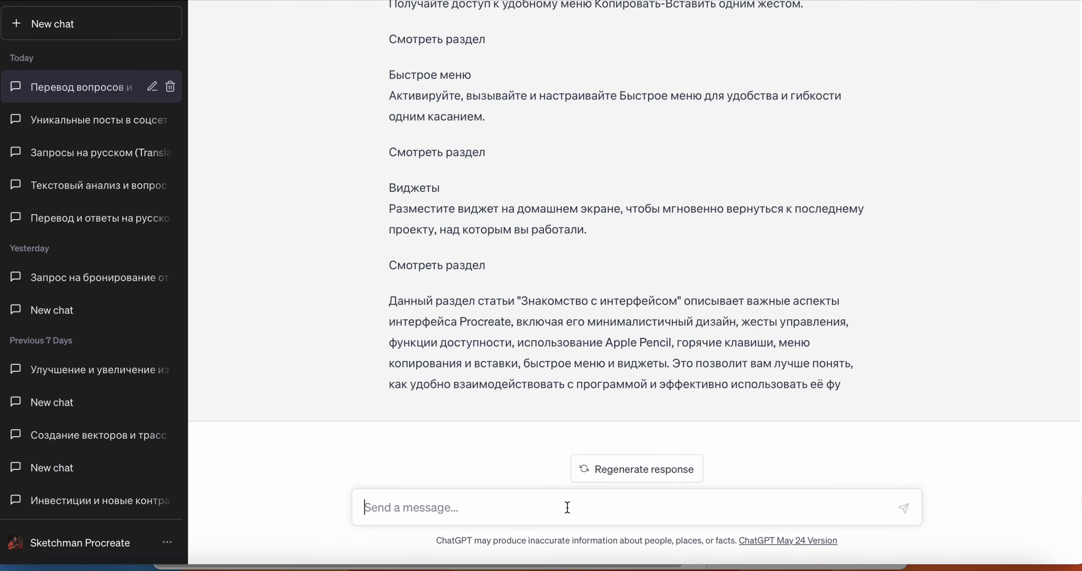
Step: Send the message "не надо присылать мне ответ - пиши - принято и жду следующий текст"
type("не над")
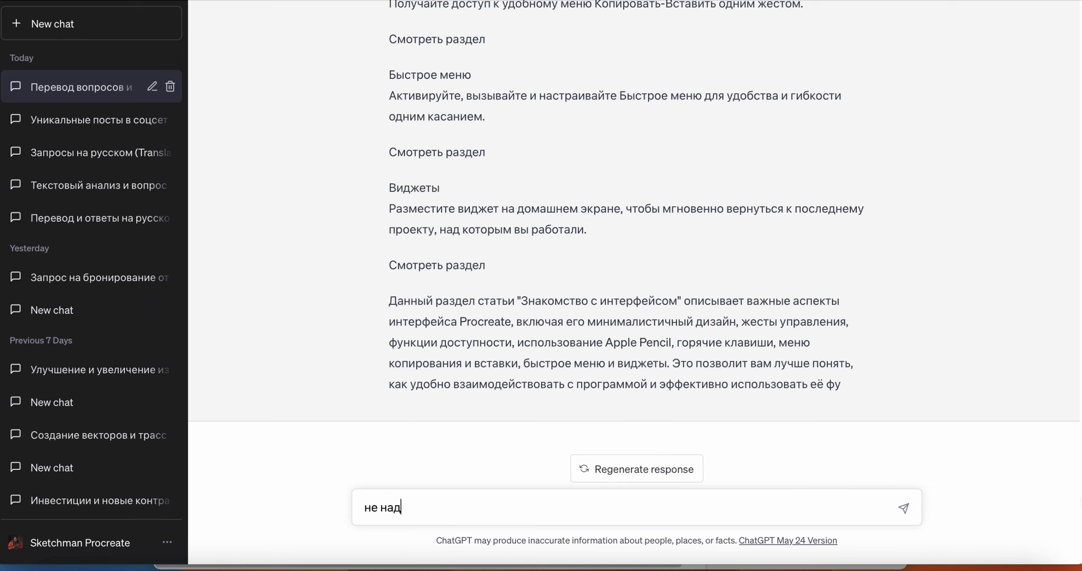
type("о присылать мне о")
type("твет - пиши - принято и жду следующий текст")
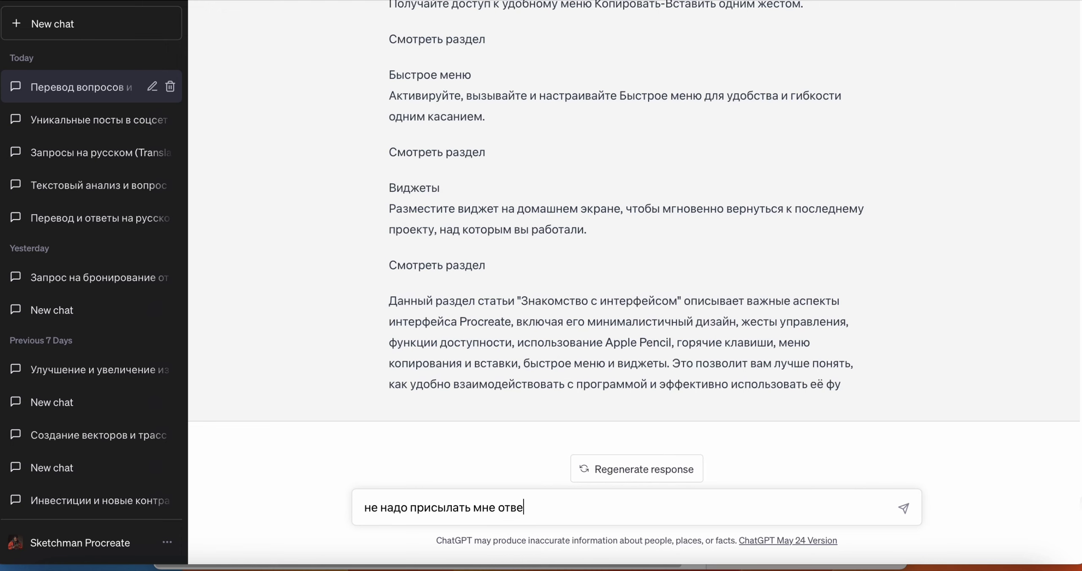
key("Return")
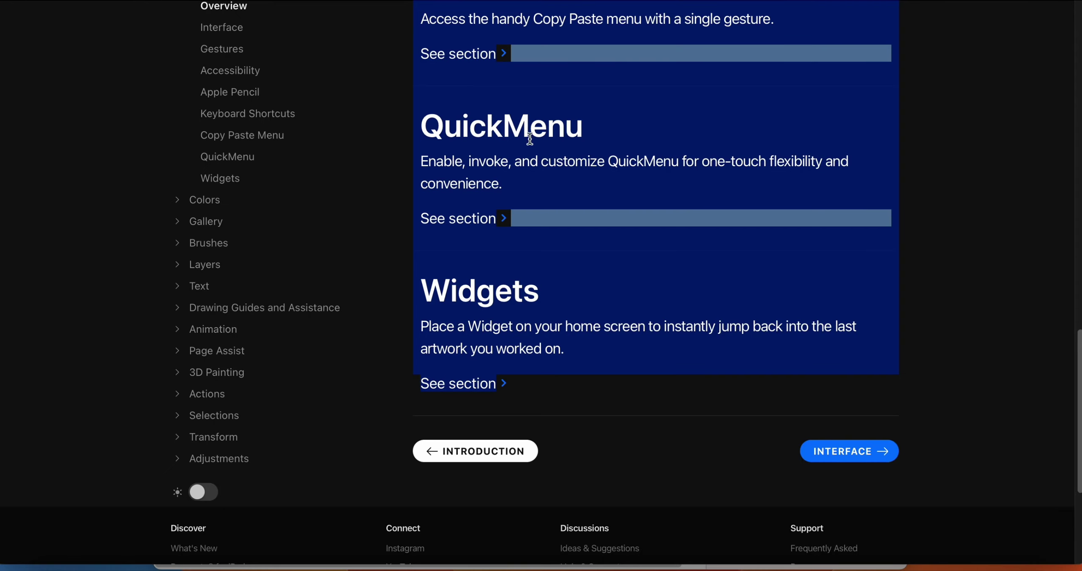
Step: Switch to the Procreate Handbook, open the Interface page under Interface and Gestures, and copy its full text from the heading down
scroll(232, 155, "up", 2)
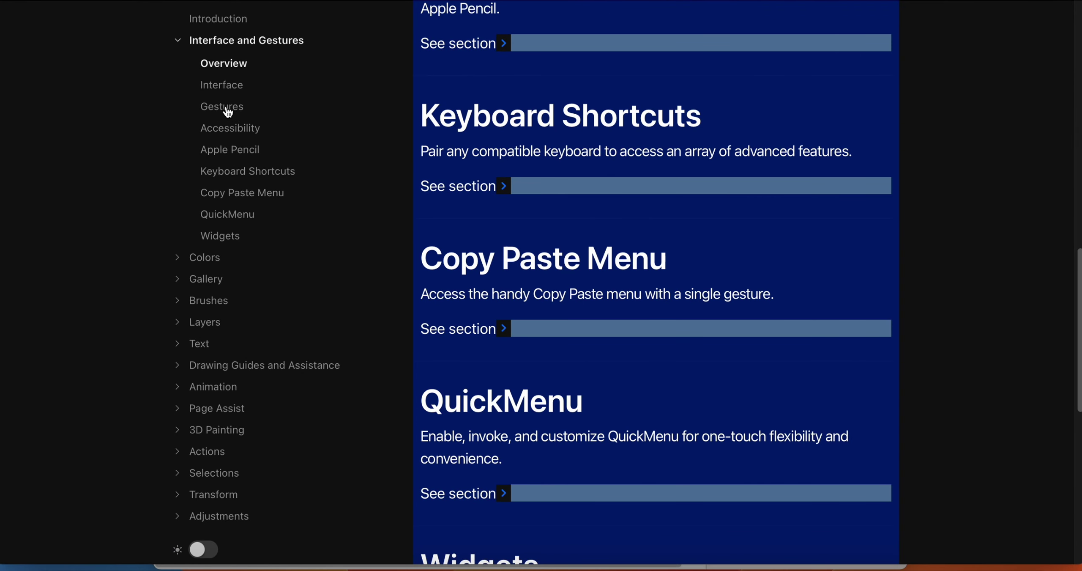
left_click(225, 90)
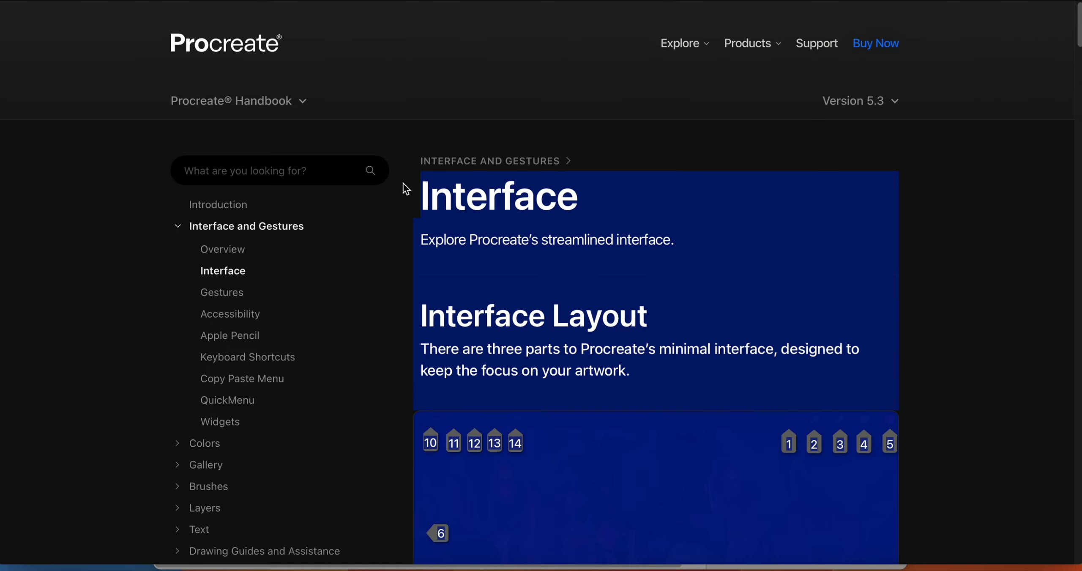
left_click(506, 225)
left_click_drag(408, 198, 599, 306)
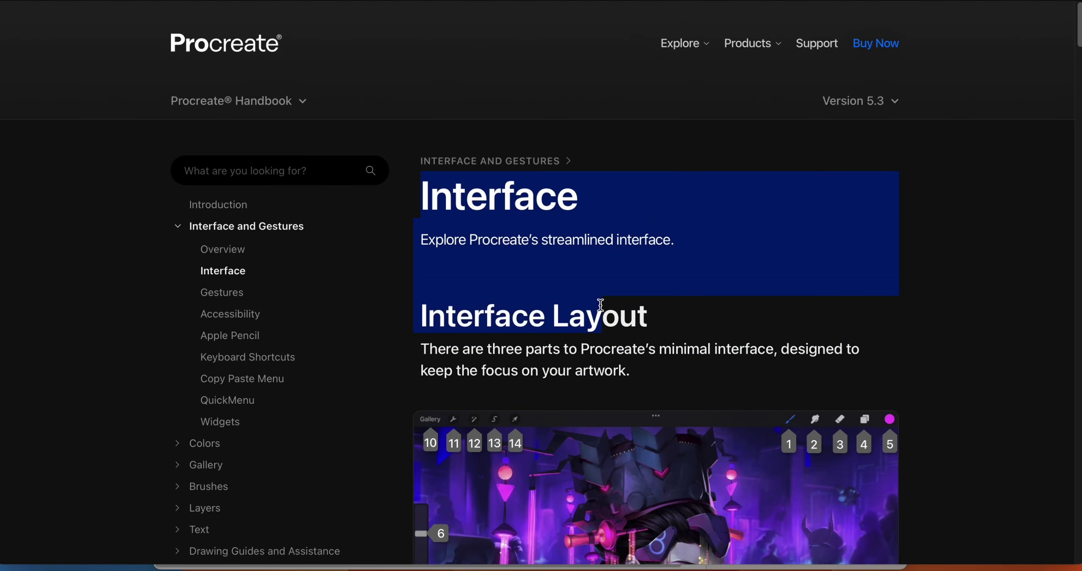
scroll(600, 307, "down", 7)
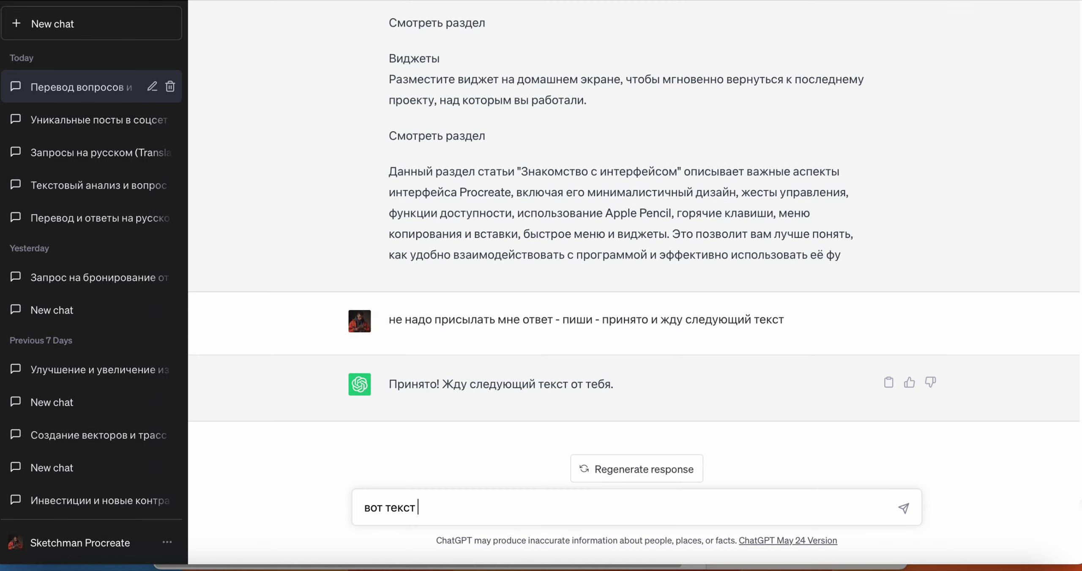
Step: Back in ChatGPT, send "вот текст" followed by the copied Interface page text in quotation marks
type("\"\"")
left_click(422, 507)
key("super+v")
key("Return")
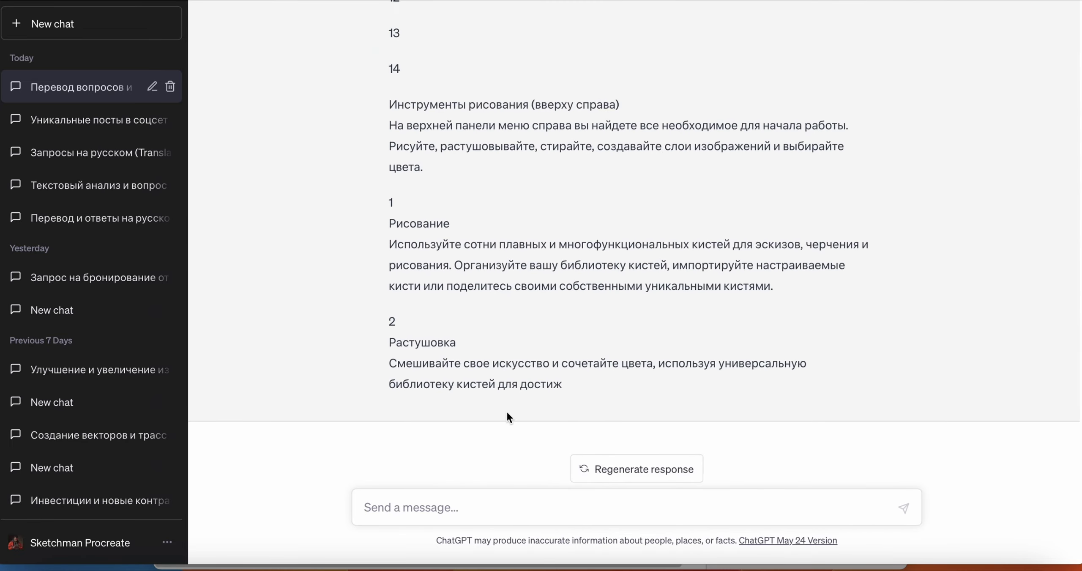
Step: Find the earlier message "не надо присылать мне ответ - пиши - принято и жду следующий текст" in the chat, copy it and send it again
scroll(506, 410, "up", 15)
scroll(507, 410, "up", 8)
scroll(506, 410, "up", 20)
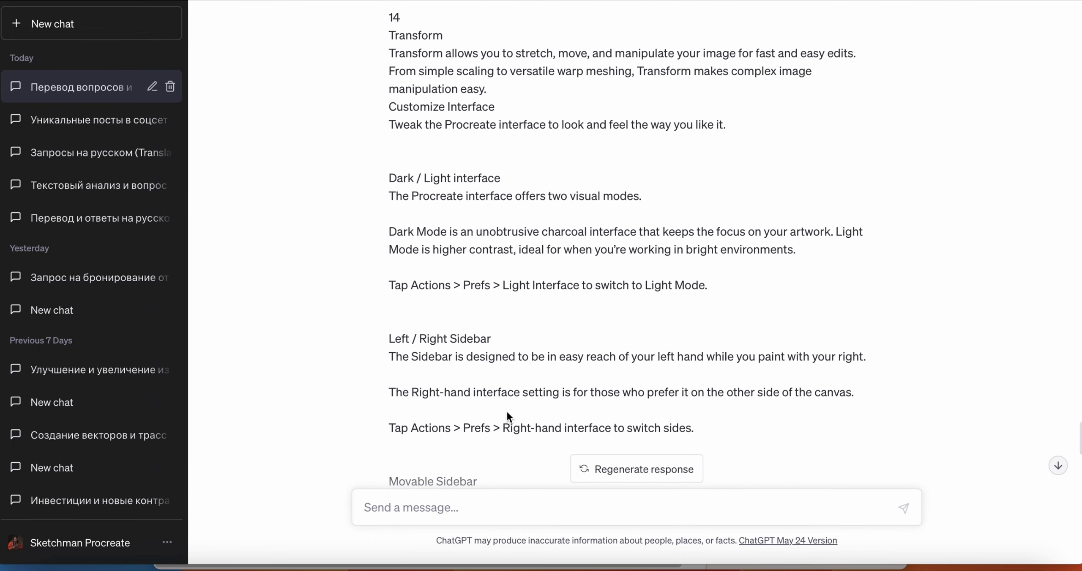
scroll(507, 411, "up", 20)
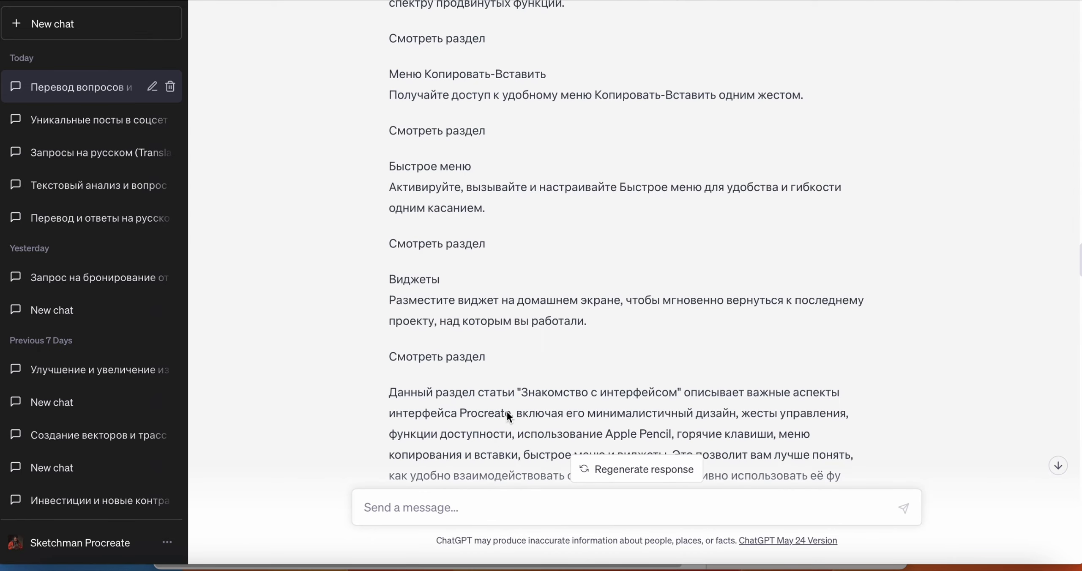
scroll(507, 410, "down", 8)
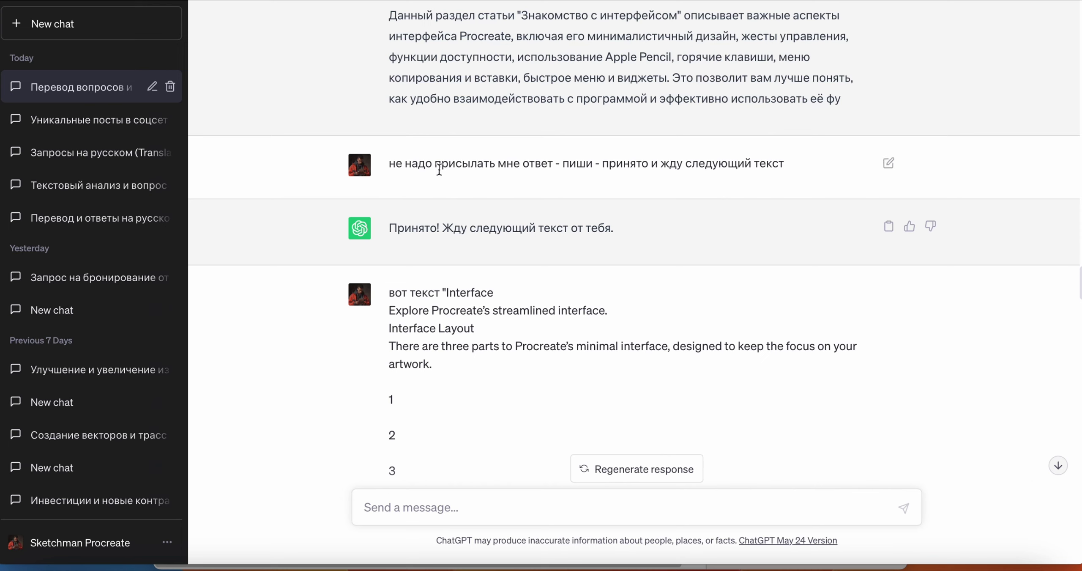
left_click_drag(389, 164, 802, 165)
key("ctrl+c")
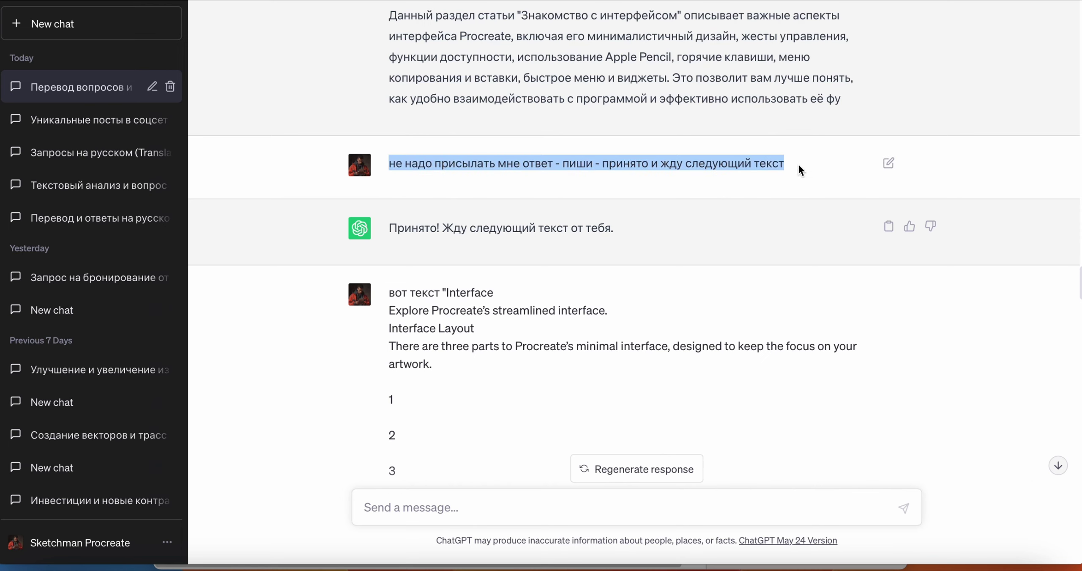
left_click(523, 507)
key("ctrl+v")
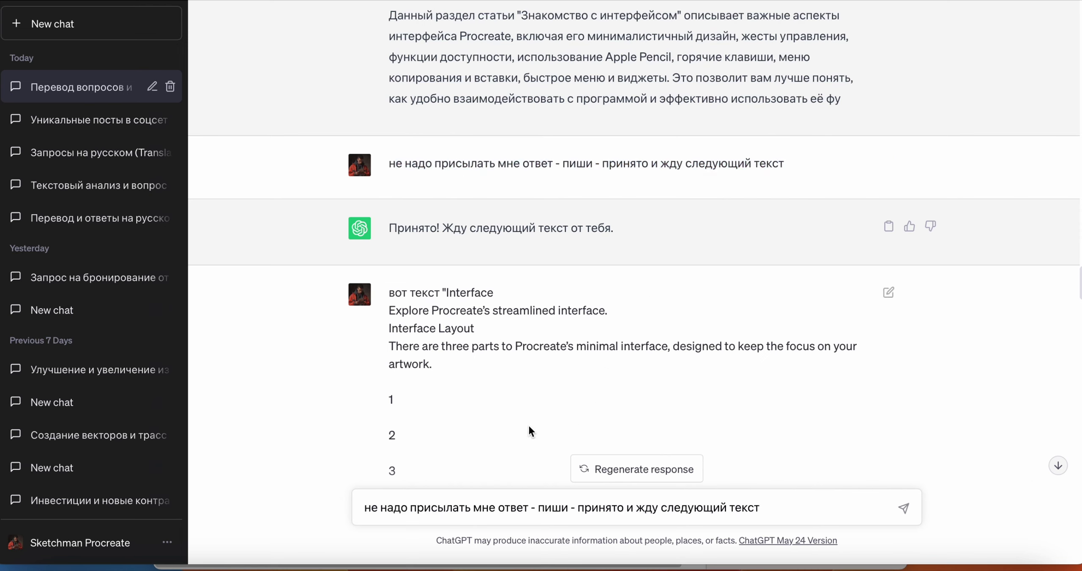
key("Return")
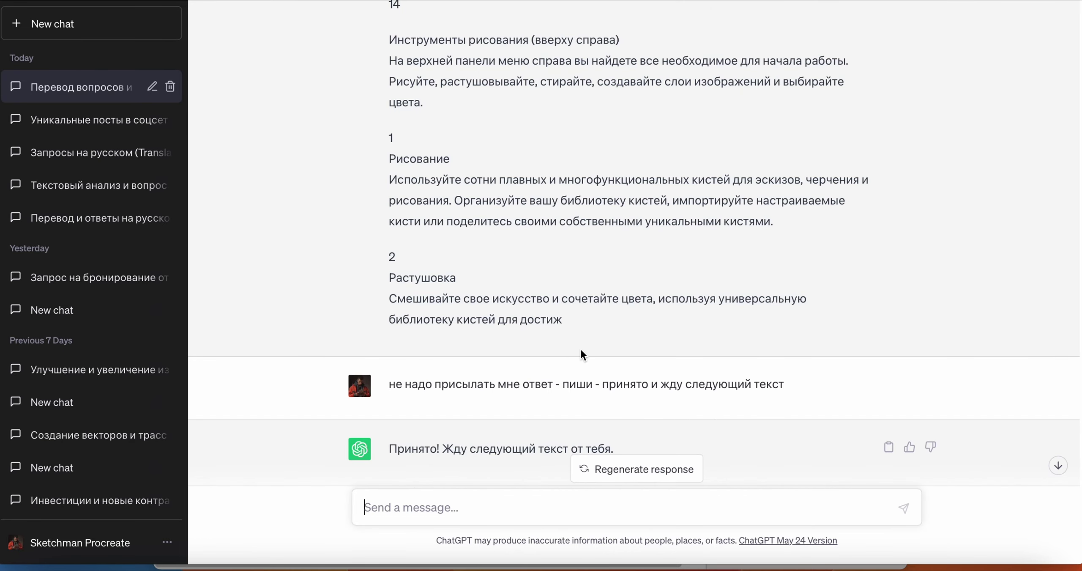
Step: Paste the same instruction as a new draft, then open the Gestures page in the Procreate Handbook and copy its full text
key("ctrl+v")
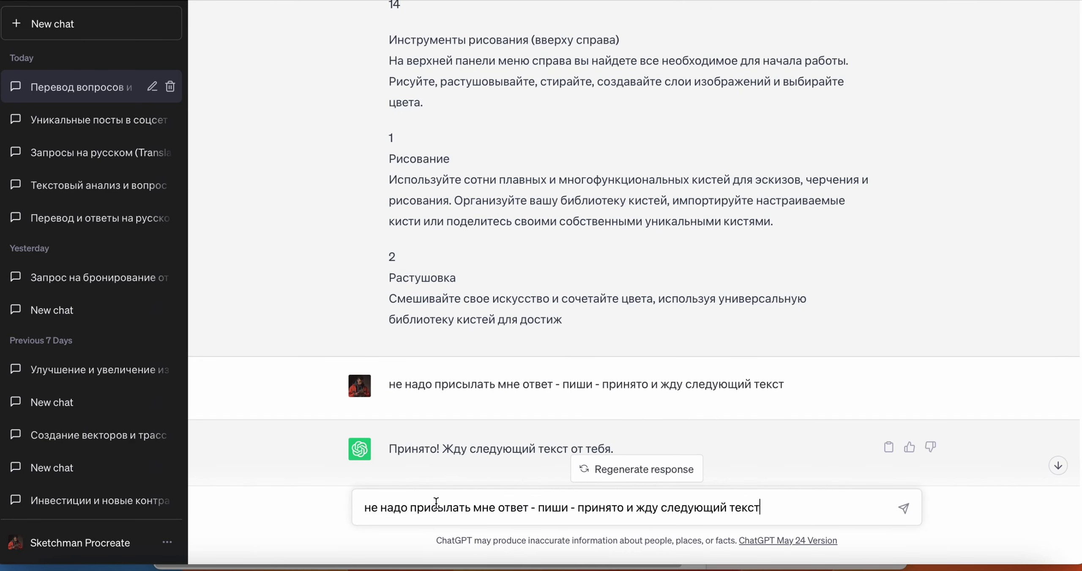
key("super+Tab")
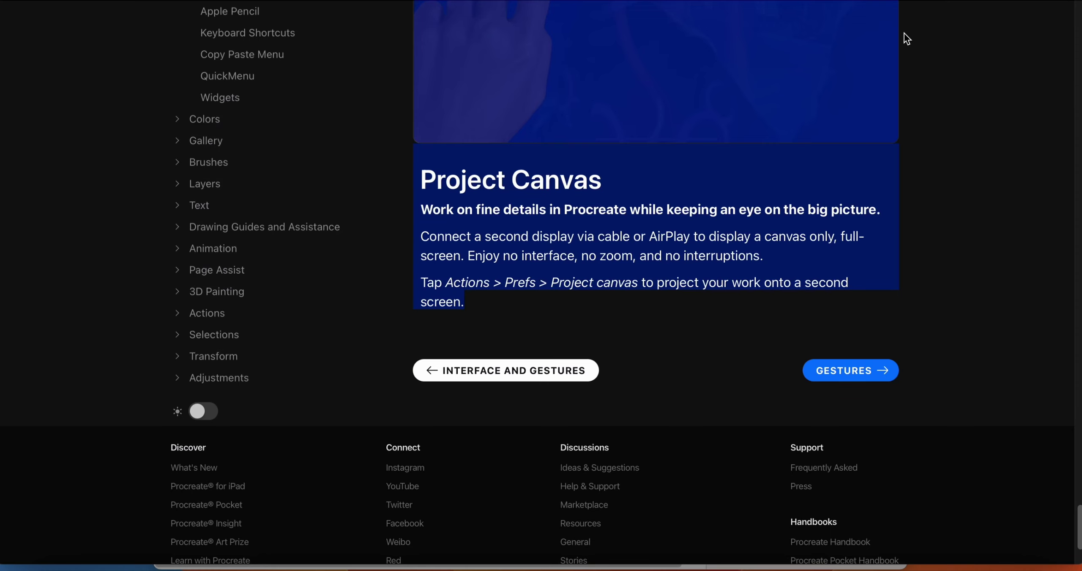
scroll(324, 159, "up", 10)
left_click(224, 106)
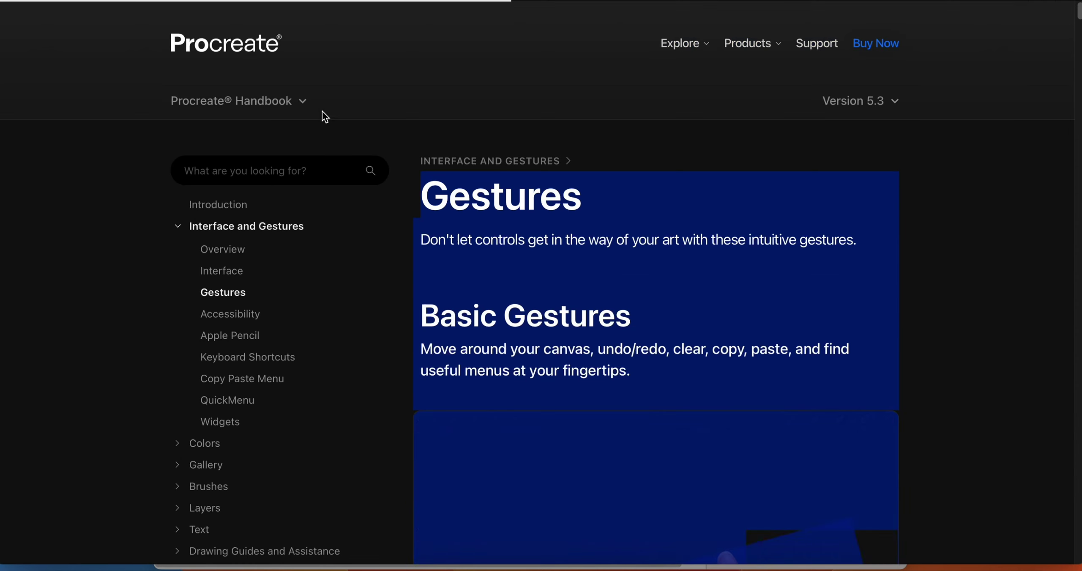
left_click_drag(418, 187, 636, 286)
scroll(635, 286, "down", 20)
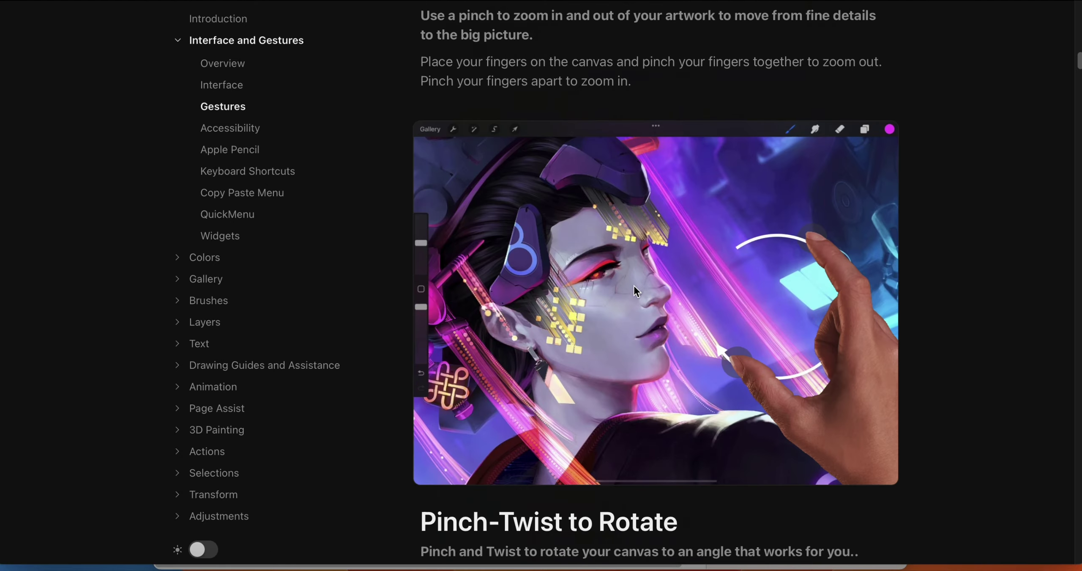
scroll(634, 286, "down", 15)
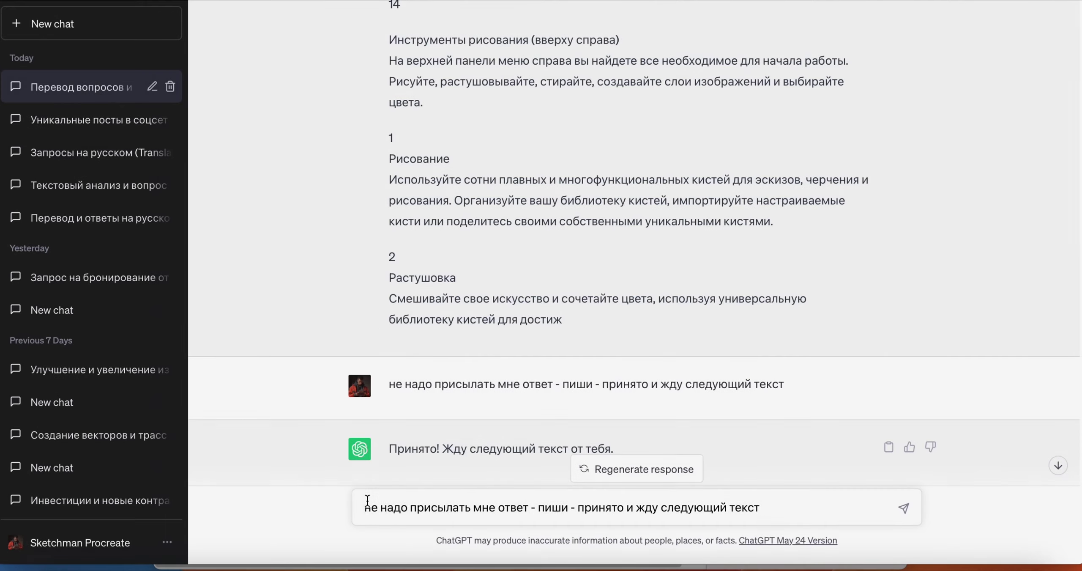
Step: Back in ChatGPT, insert "вот следующий текст" and the quoted Gestures text before the drafted instruction, and send the message
type("вот сл")
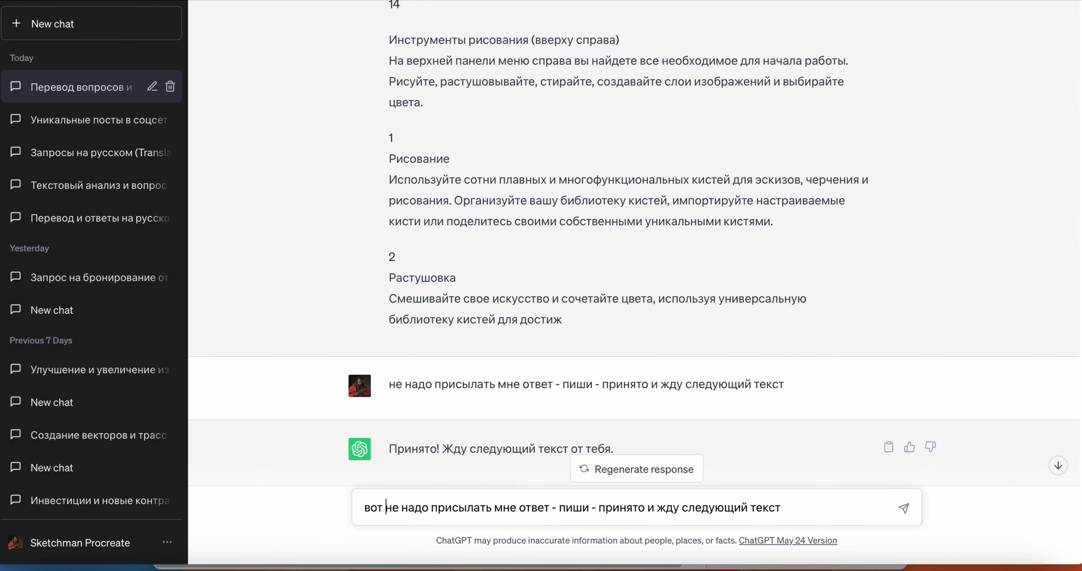
type("едующий текст")
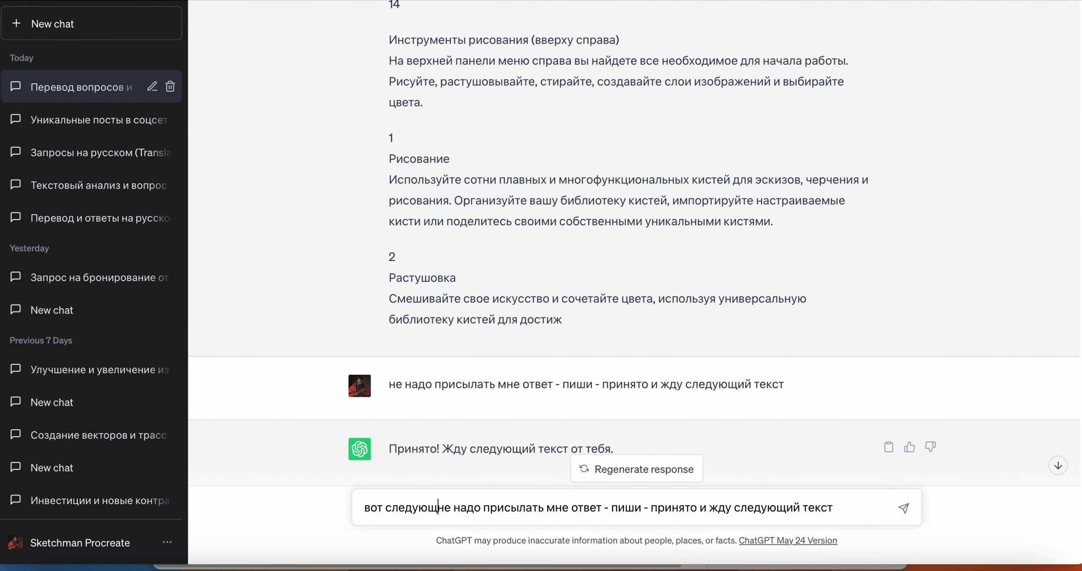
type(" \"\"")
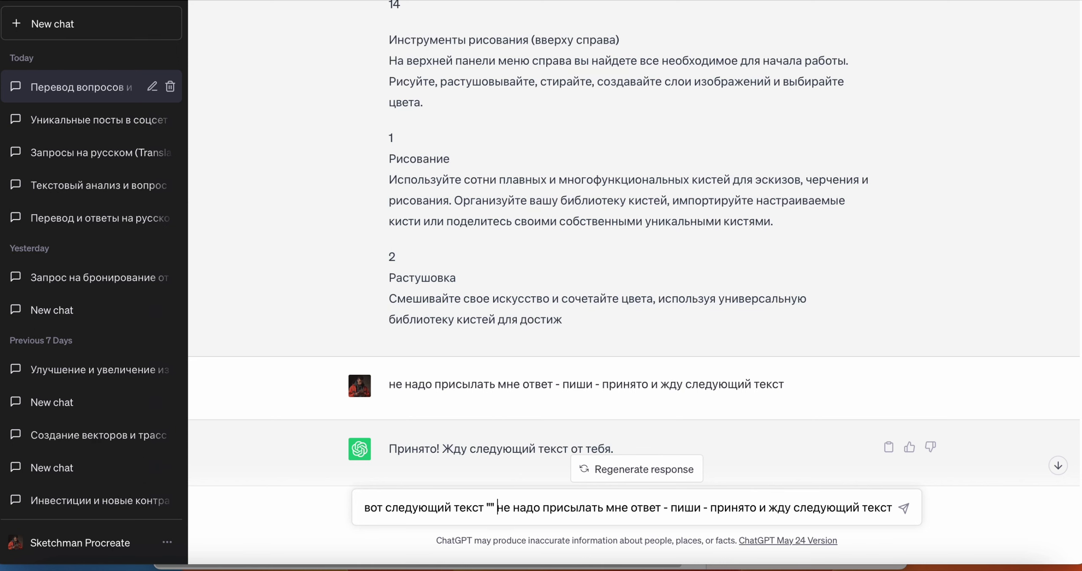
key("ctrl+v")
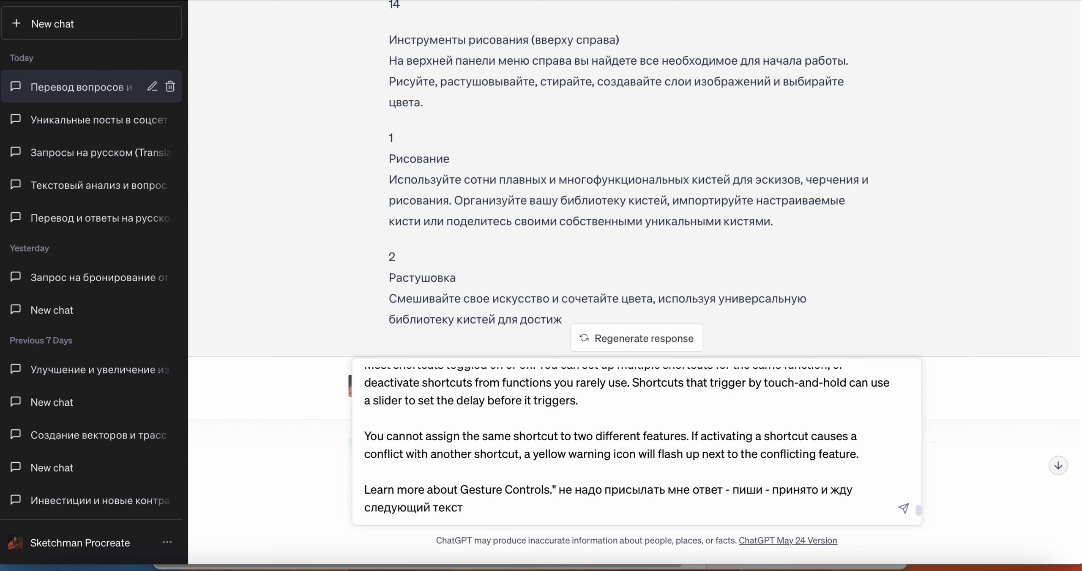
key("Return")
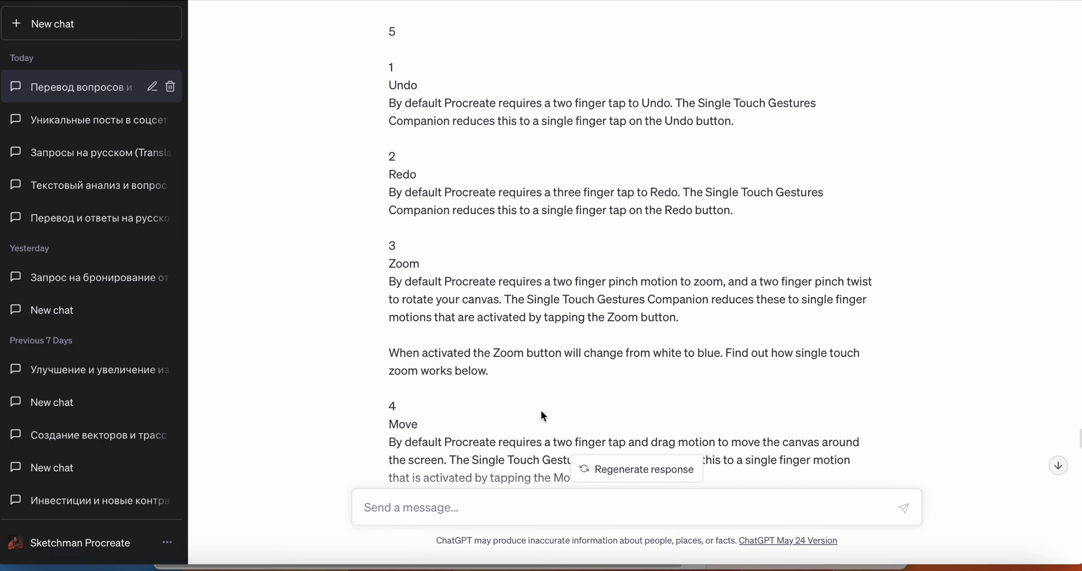
Step: Copy "не надо присылать мне ответ - пиши - принято и жду следующий текст" from the end of the sent message into a new draft
scroll(541, 415, "down", 15)
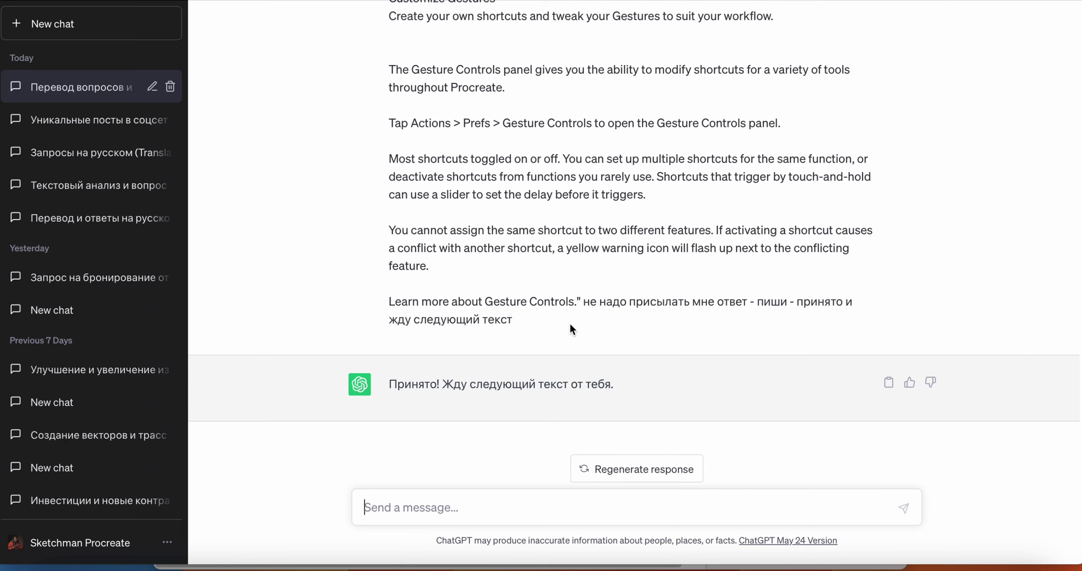
left_click_drag(583, 302, 590, 311)
key("ctrl+c")
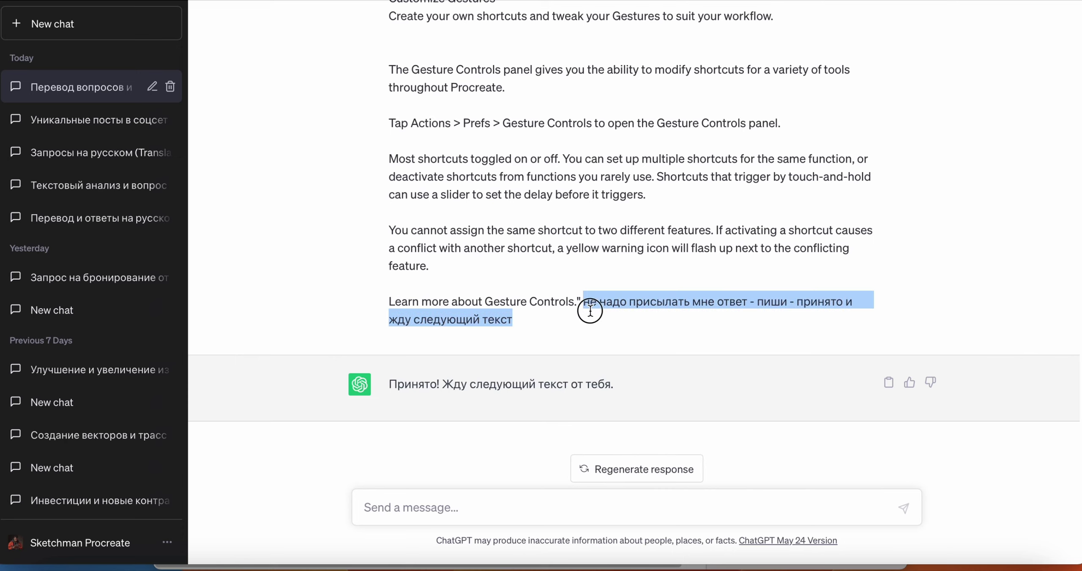
left_click(480, 517)
key("ctrl+v")
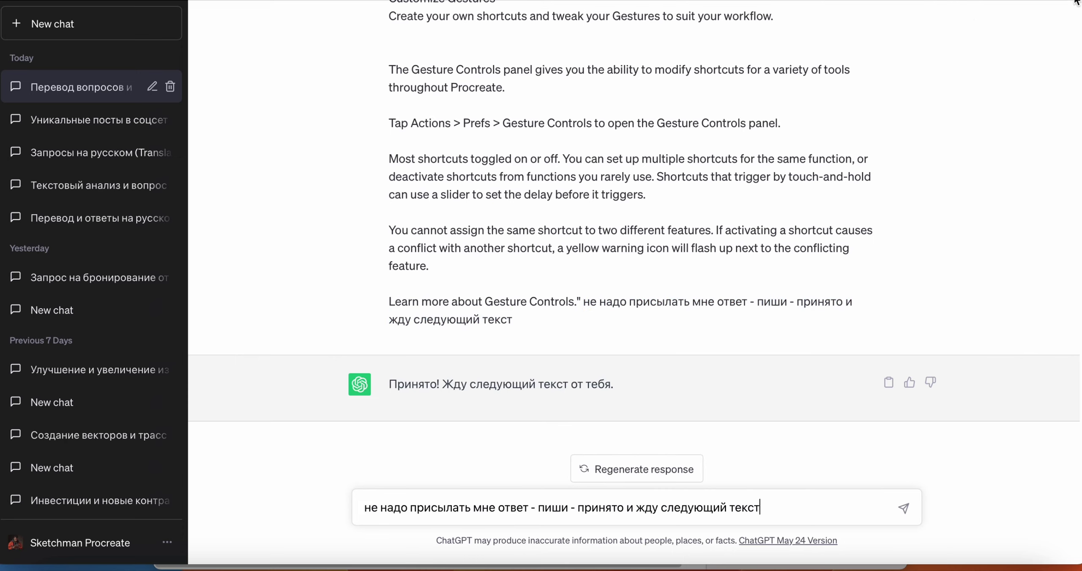
Step: Switch to the Procreate Handbook, open the Apple Pencil page and copy its full text from the heading down
key("ctrl+Tab")
scroll(462, 83, "up", 10)
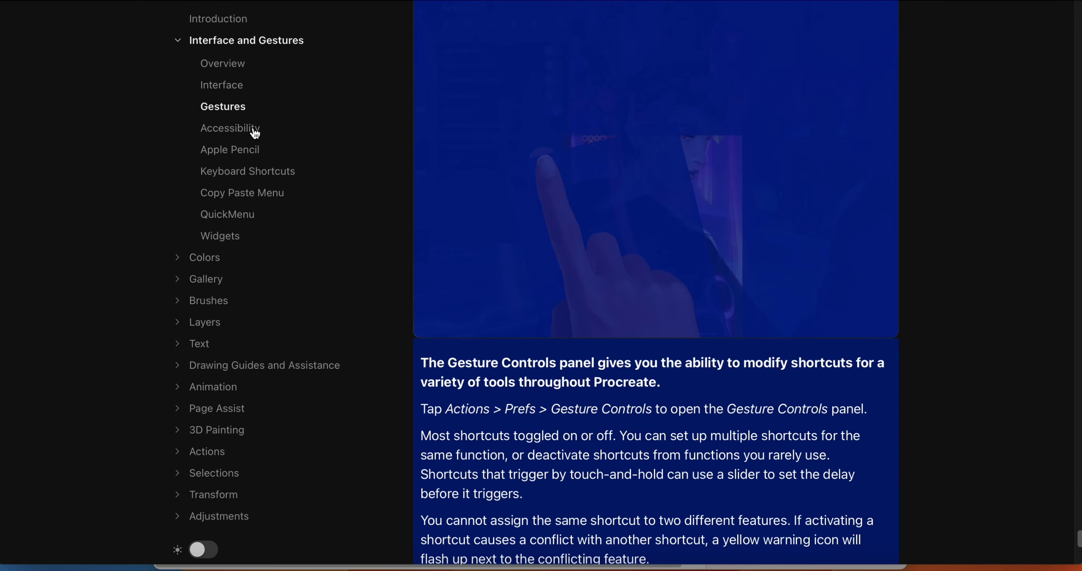
left_click(232, 146)
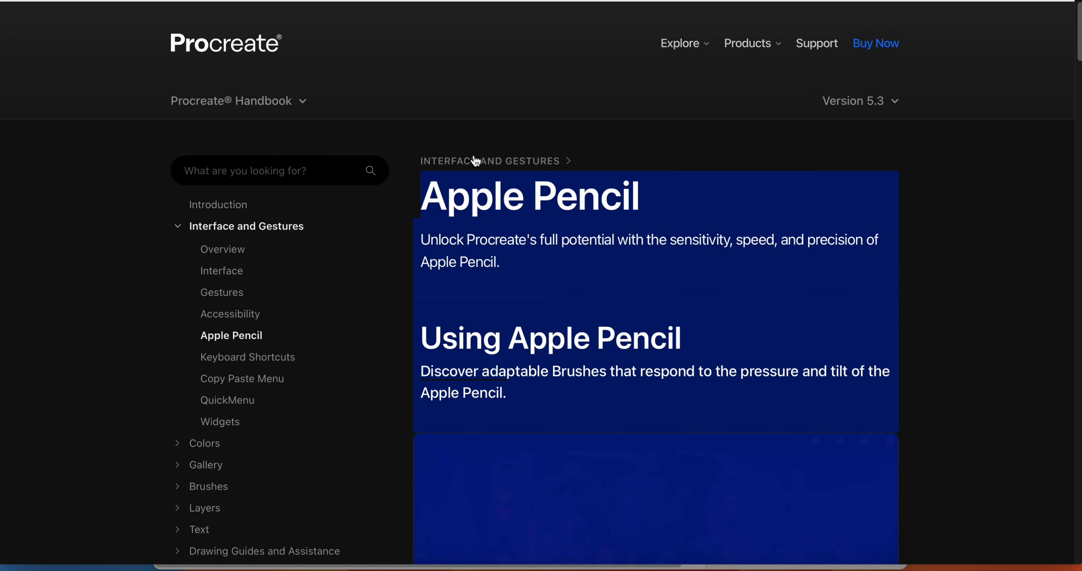
mouse_move(418, 199)
left_mouse_down()
mouse_move(594, 285)
mouse_move(612, 253)
left_mouse_up()
scroll(612, 254, "down", 20)
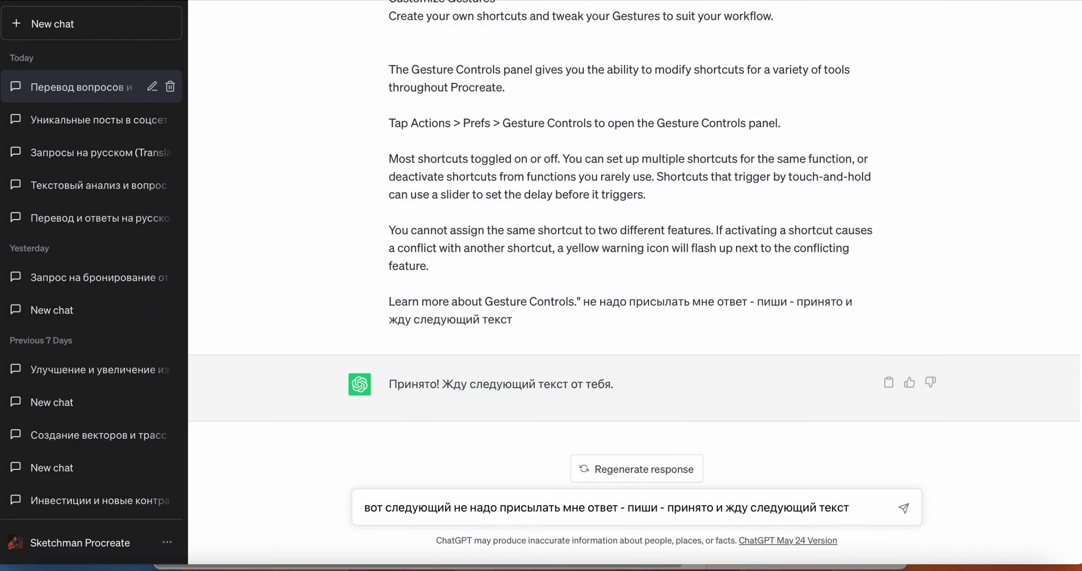
Step: In ChatGPT, complete the draft's opening as "вот следующий текст", add the copied Apple Pencil text in quotation marks after it, and send
type("текст \"\"")
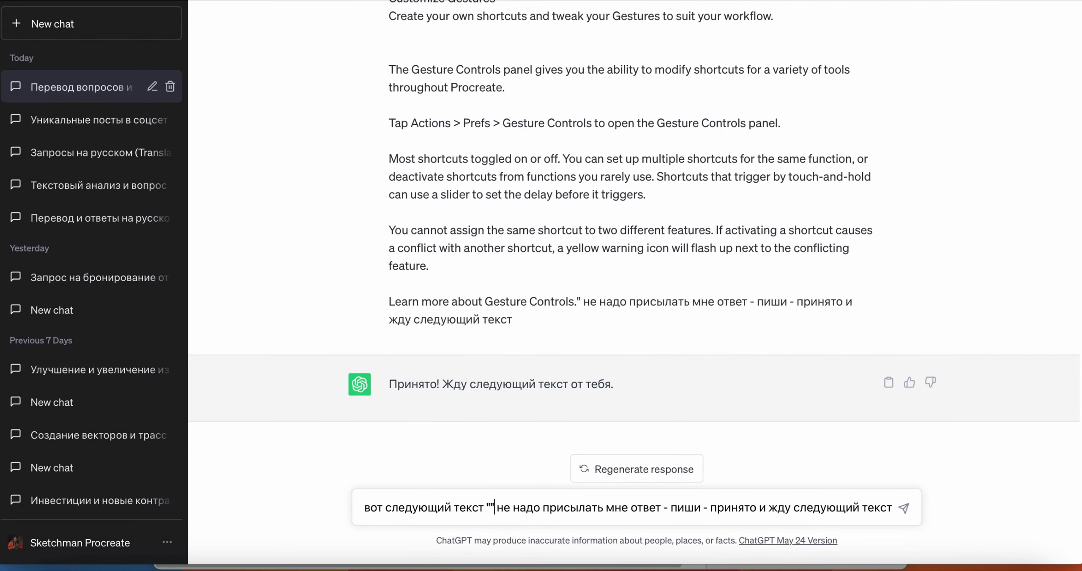
key("super+v")
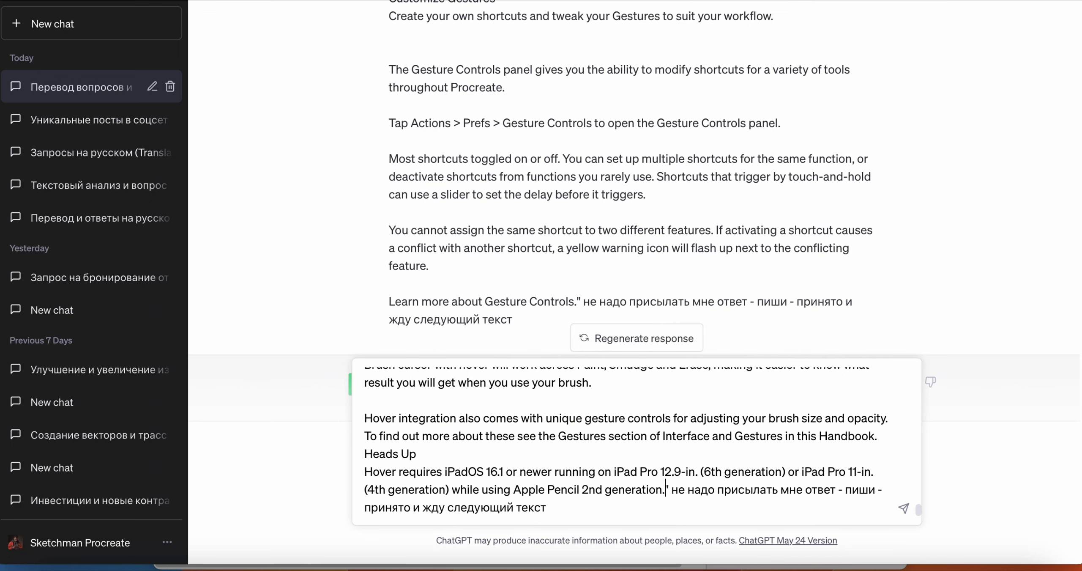
key("Return")
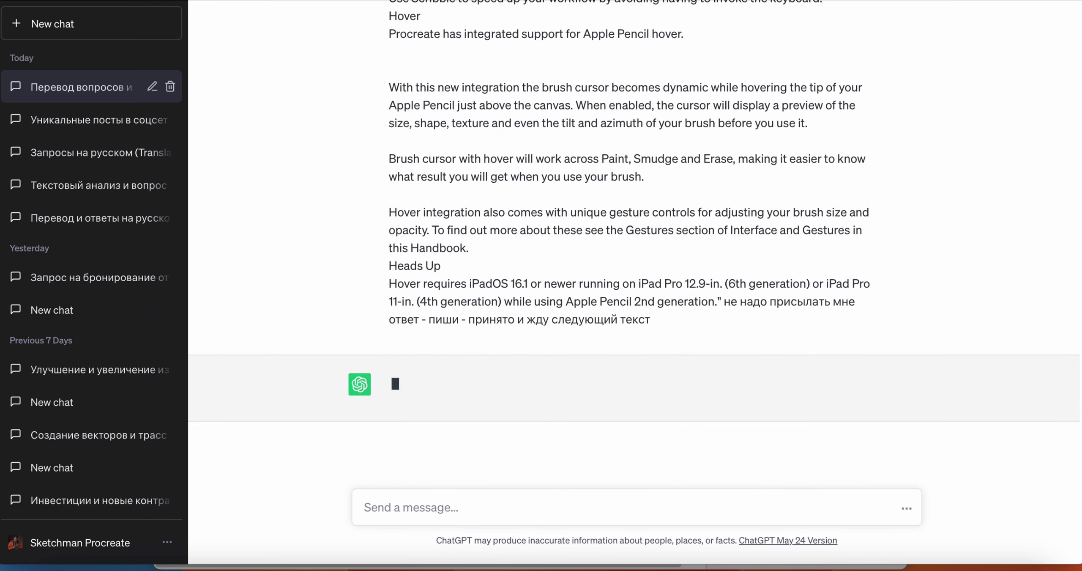
Step: Draft the request "теперь составь мне статью по 1 пункту" in the message box
left_click(498, 508)
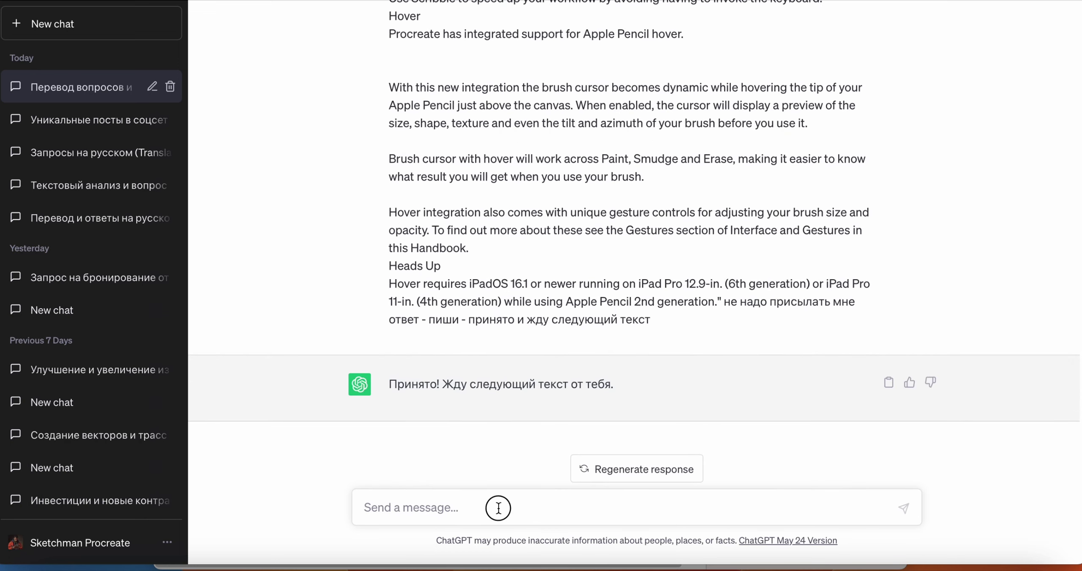
type("тепер")
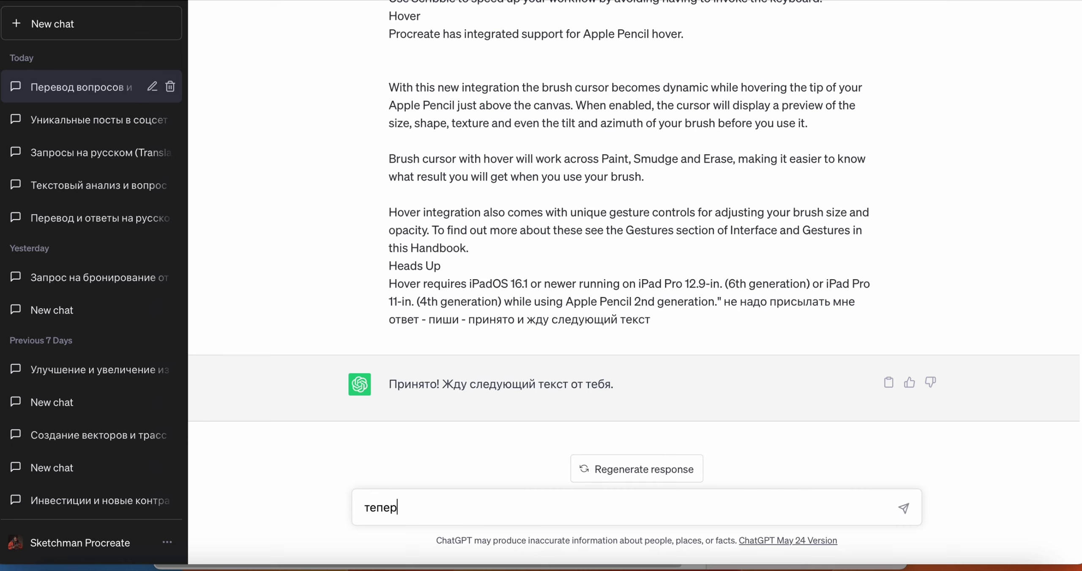
type("ь состьав")
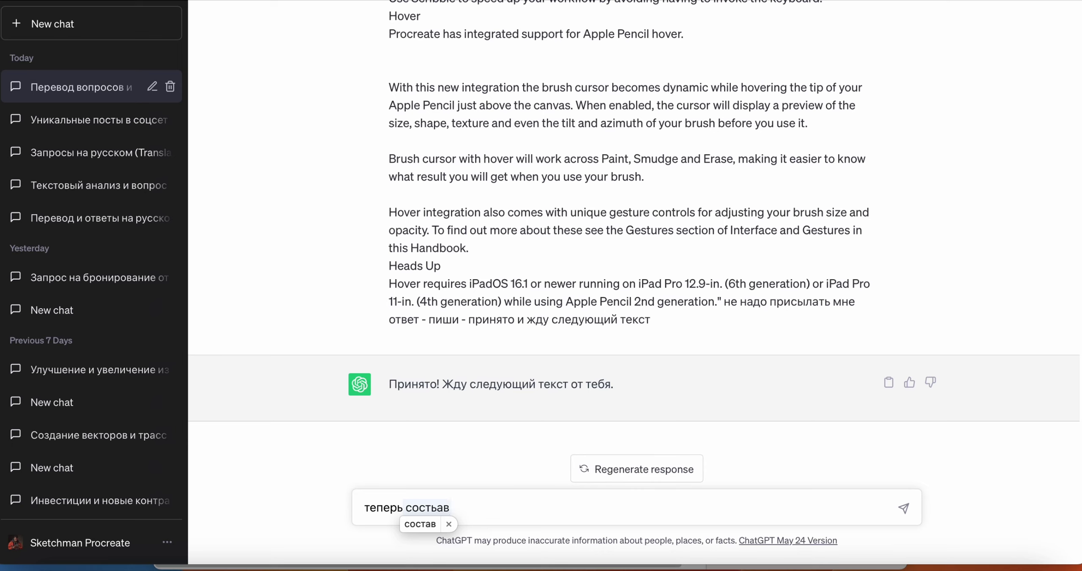
key("BackSpace")
key("BackSpace")
key("BackSpace")
type("авь ")
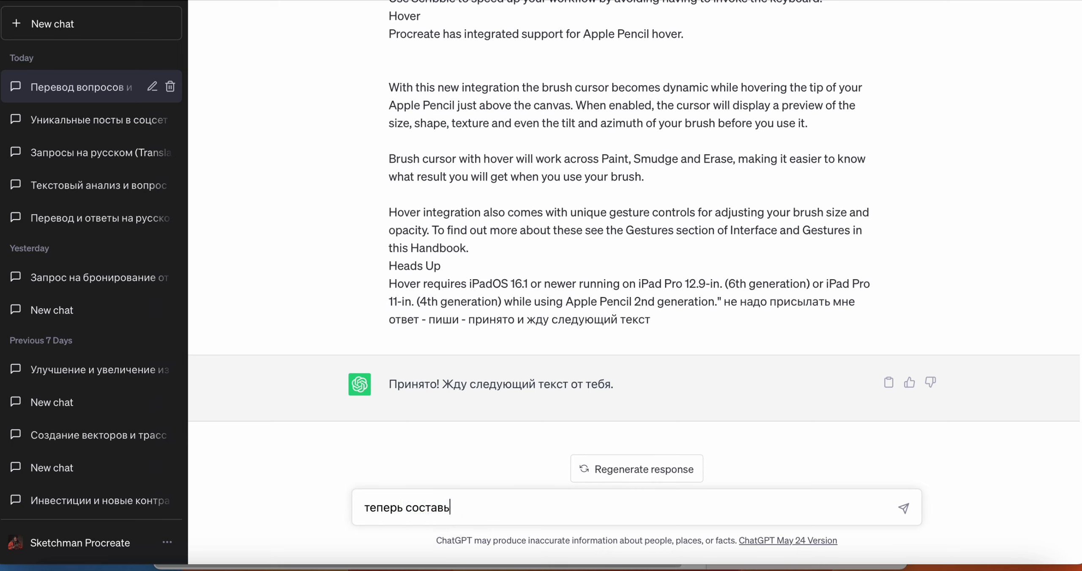
type("мне статью по 1 пункту")
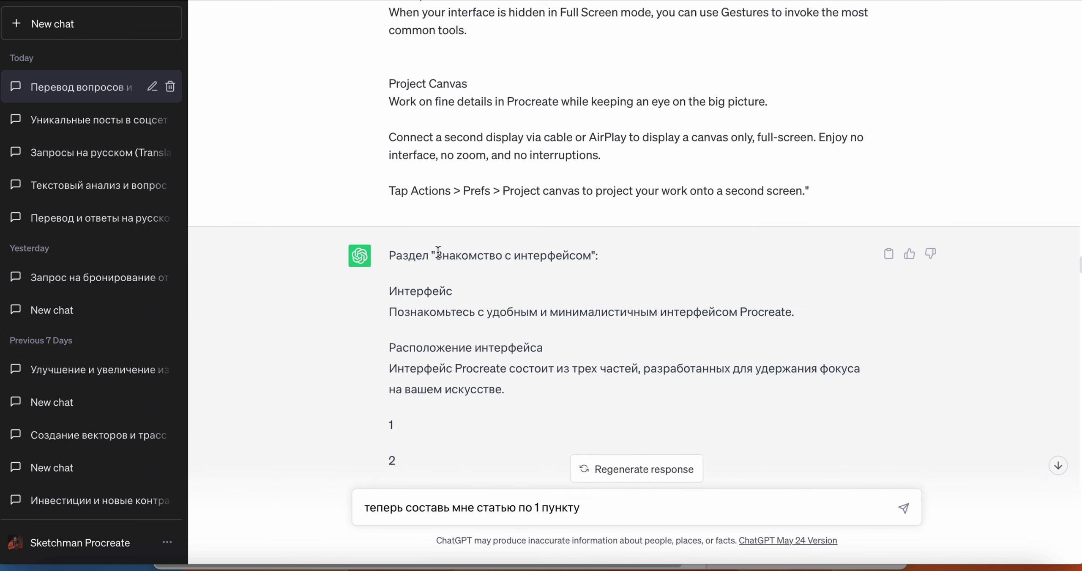
Step: Copy the section title "Знакомство с интерфейсом" from the earlier answer and add it in quotation marks to the end of the drafted request
left_click_drag(436, 254, 594, 252)
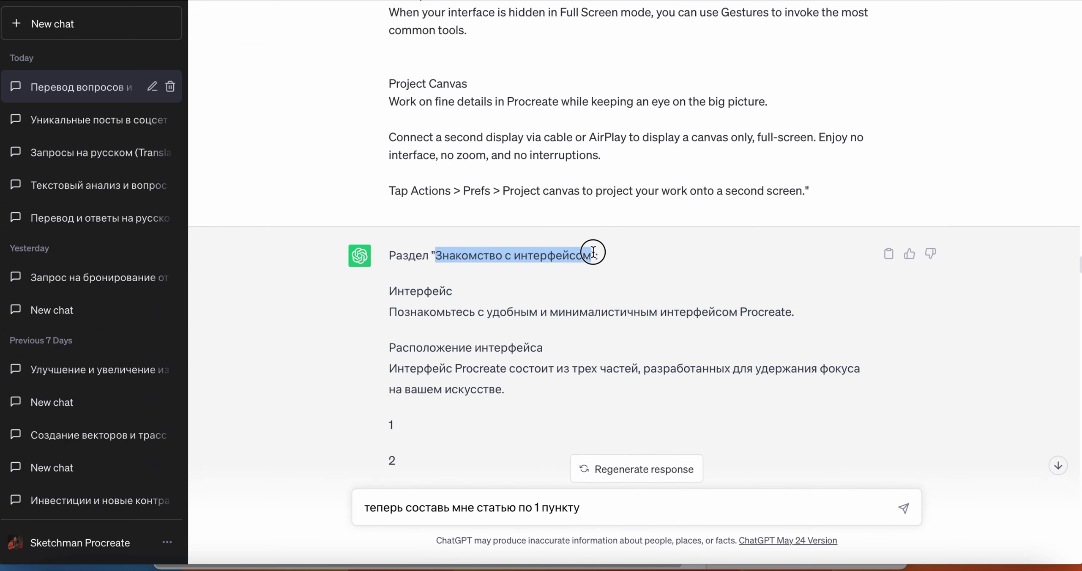
left_click_drag(433, 255, 613, 503)
key("BackSpace")
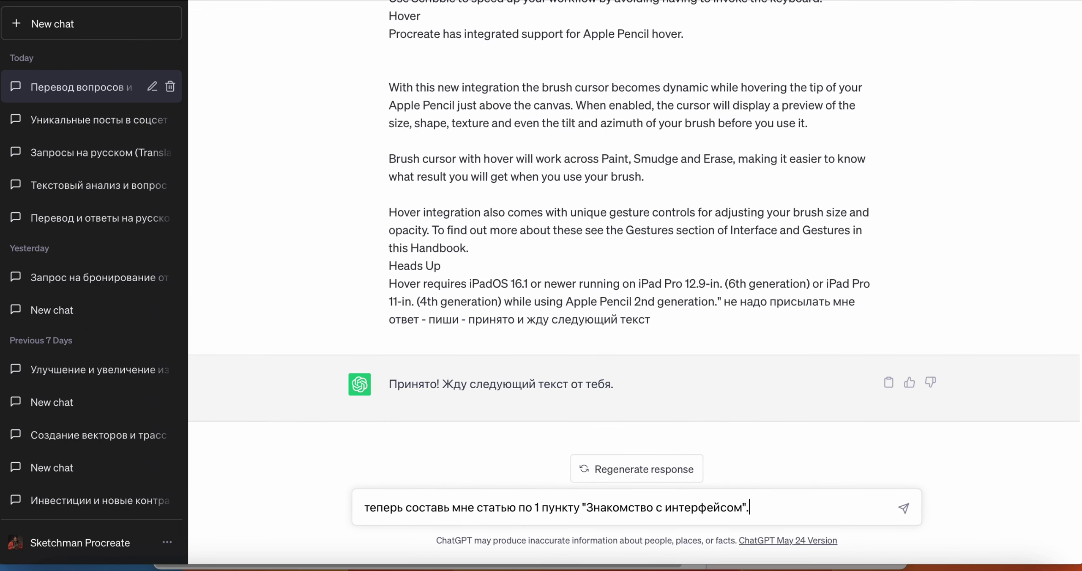
Step: Complete the request with ", используя все текста, которые я прислал тебе по нему" and send it
type(", используя все тек")
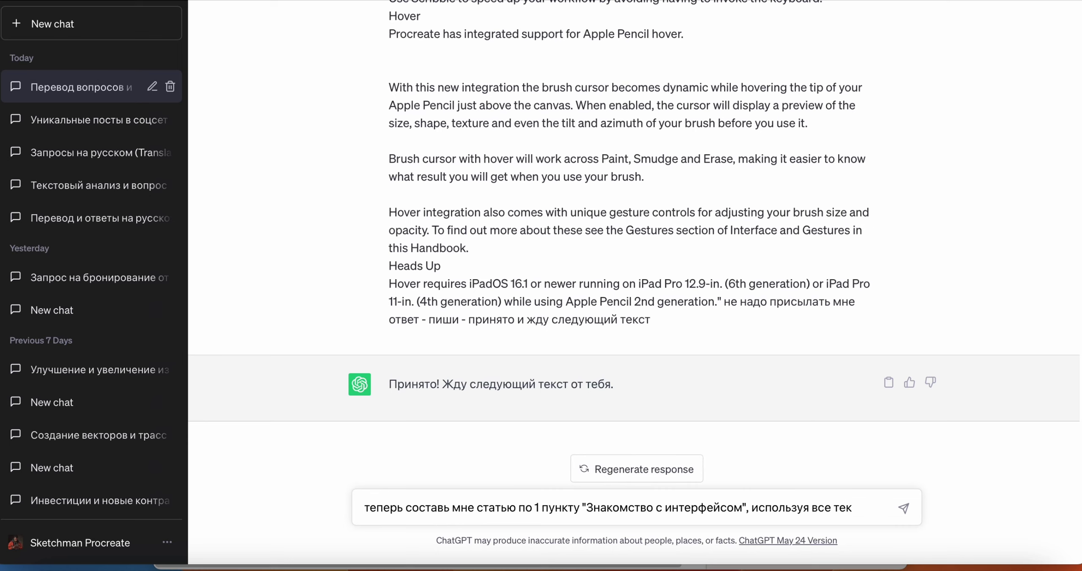
type("ста, которые ")
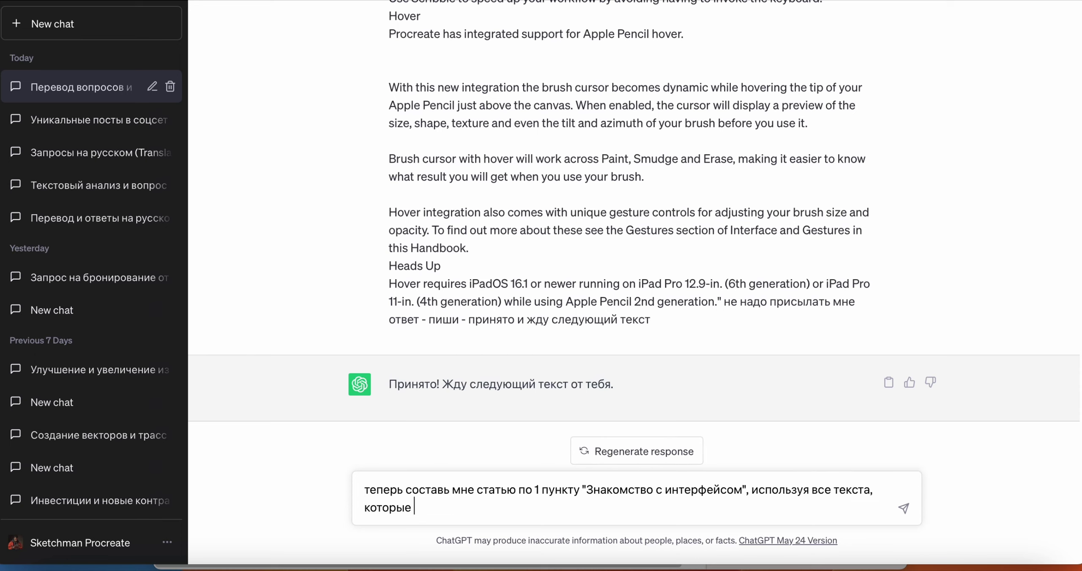
type("я прислал тебе по нему")
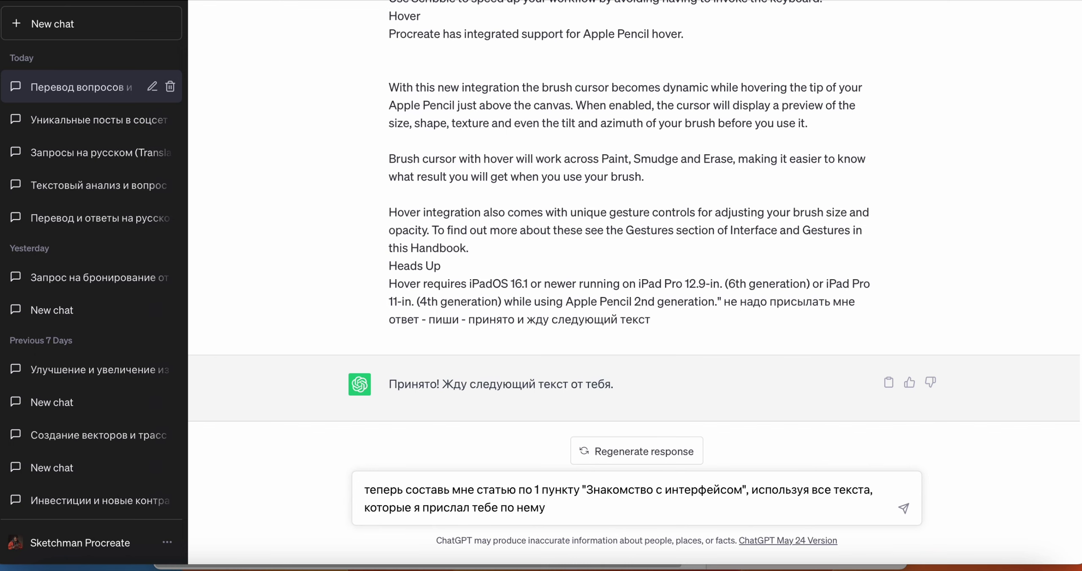
key("Return")
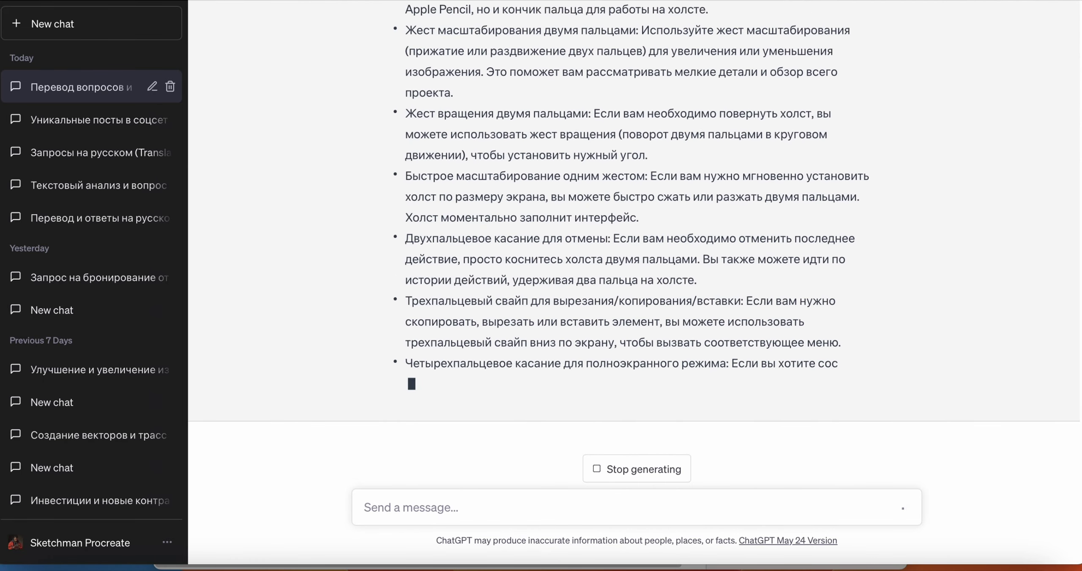
Step: Read the generated article from its beginning to the conclusion, examining the sections on gestures, interface settings and Apple Pencil
left_click(719, 465)
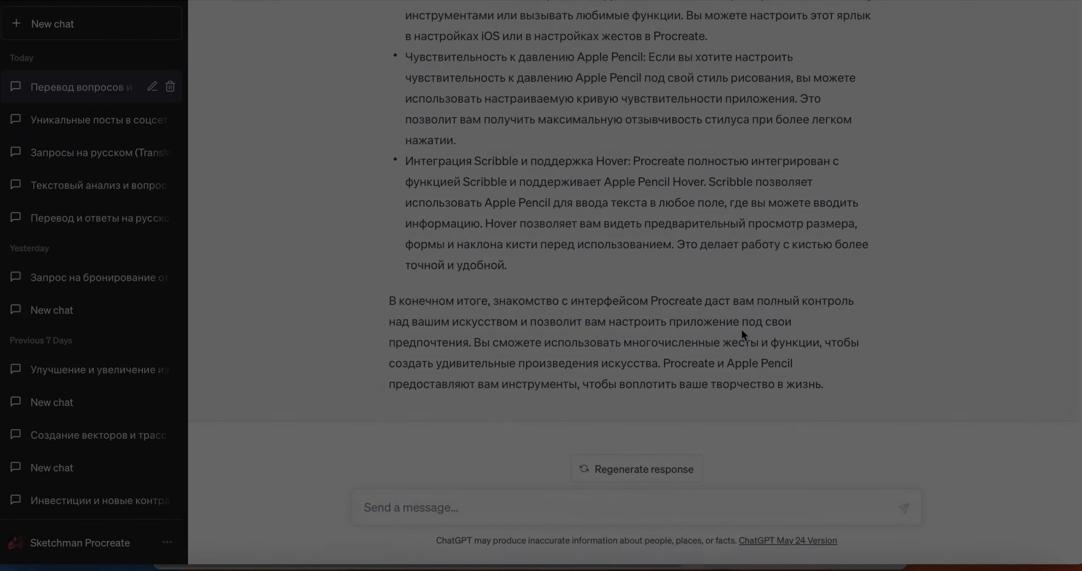
scroll(741, 328, "up", 15)
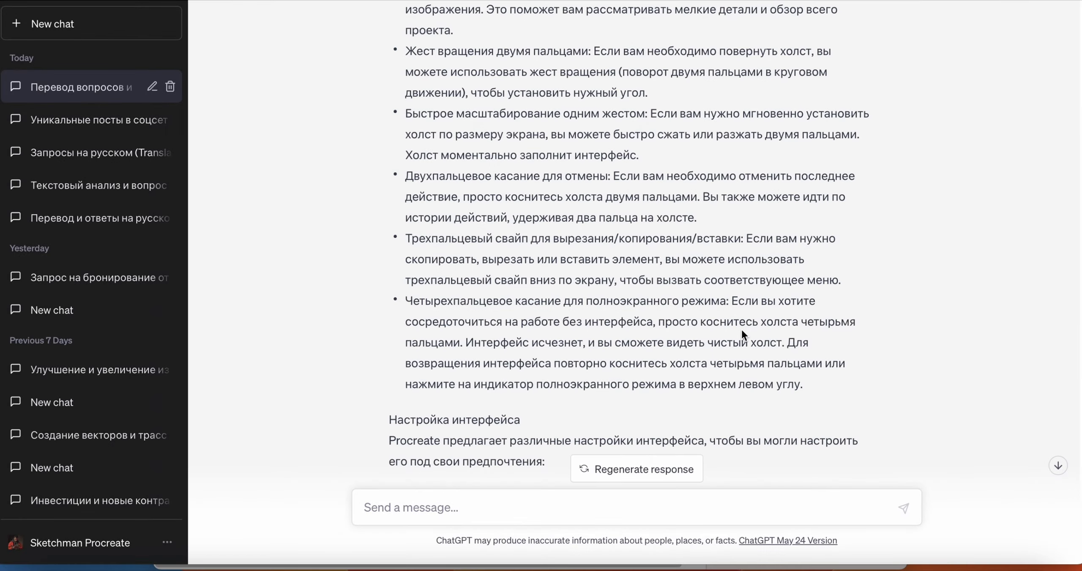
scroll(741, 330, "up", 1)
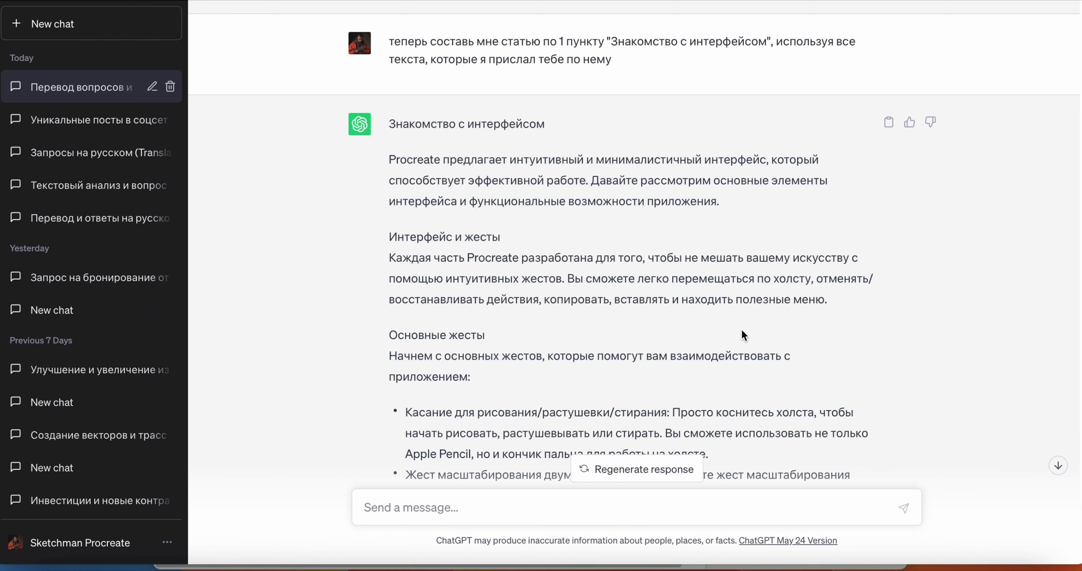
scroll(526, 168, "down", 1)
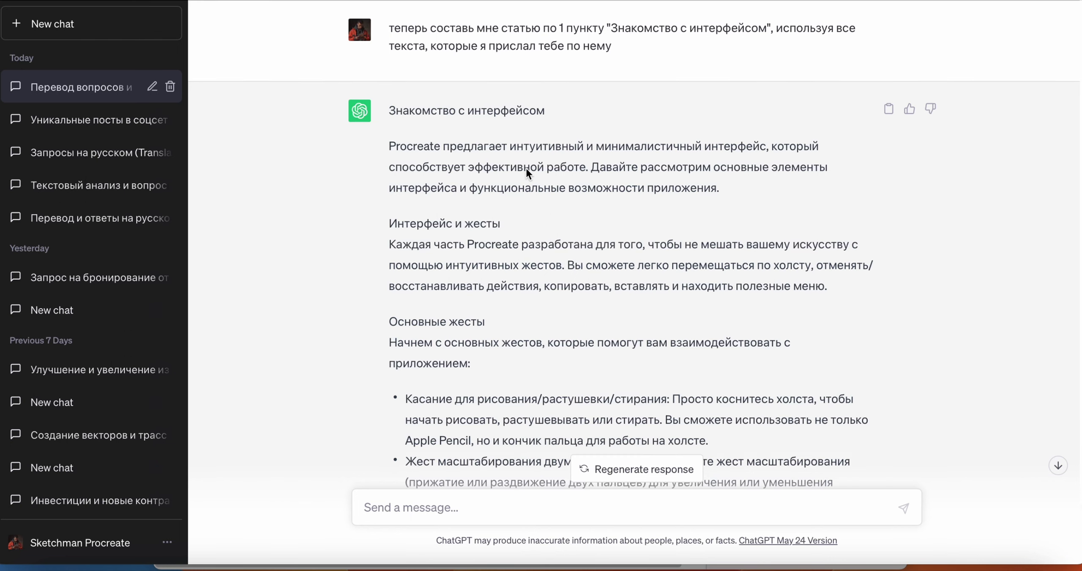
scroll(525, 168, "down", 2)
left_click_drag(391, 120, 512, 134)
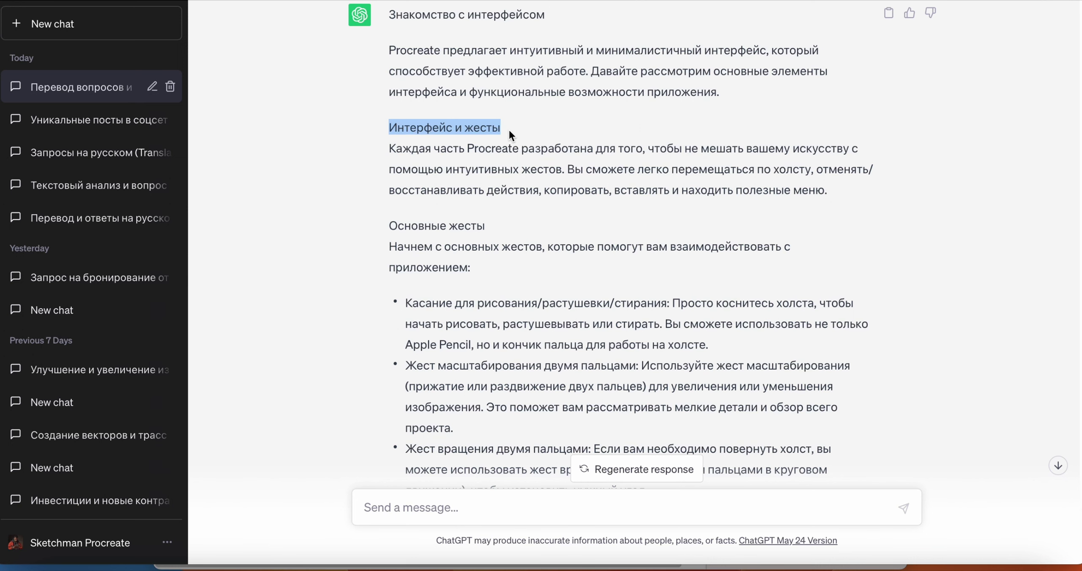
scroll(508, 132, "down", 5)
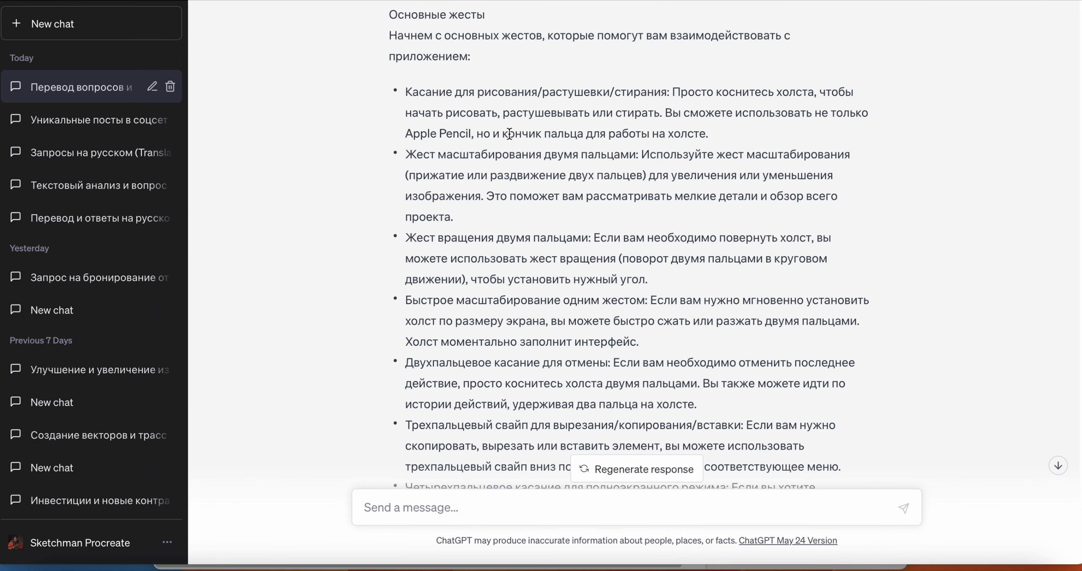
scroll(510, 133, "down", 1)
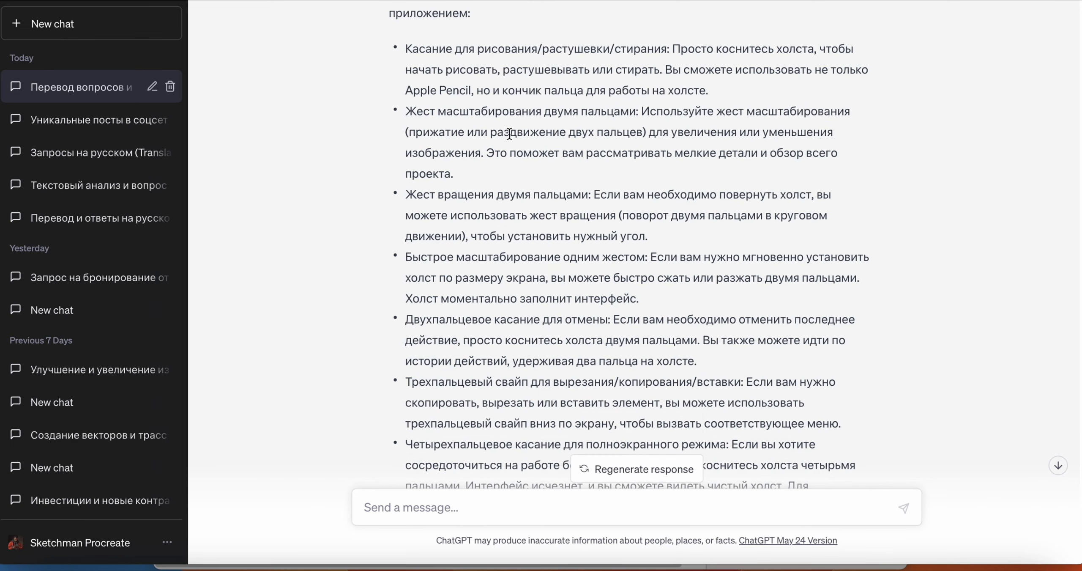
scroll(510, 133, "down", 10)
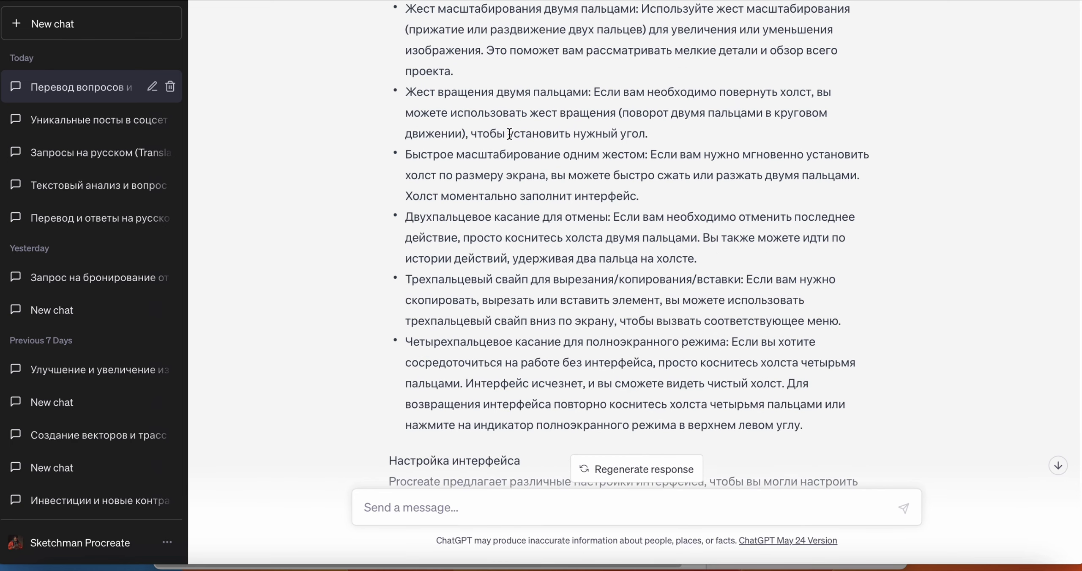
left_click_drag(383, 113, 539, 119)
scroll(538, 119, "down", 3)
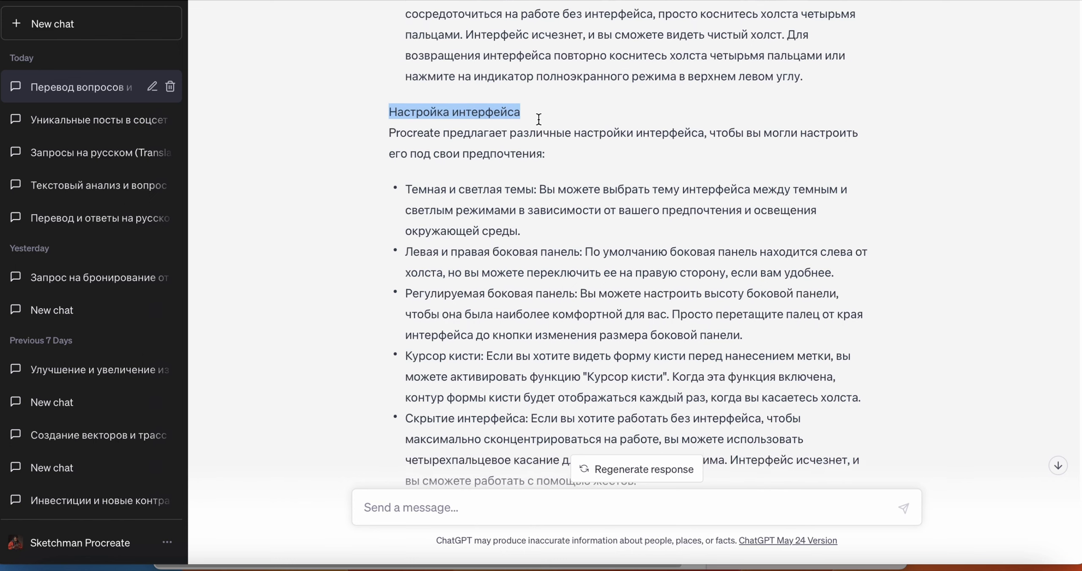
scroll(538, 119, "down", 4)
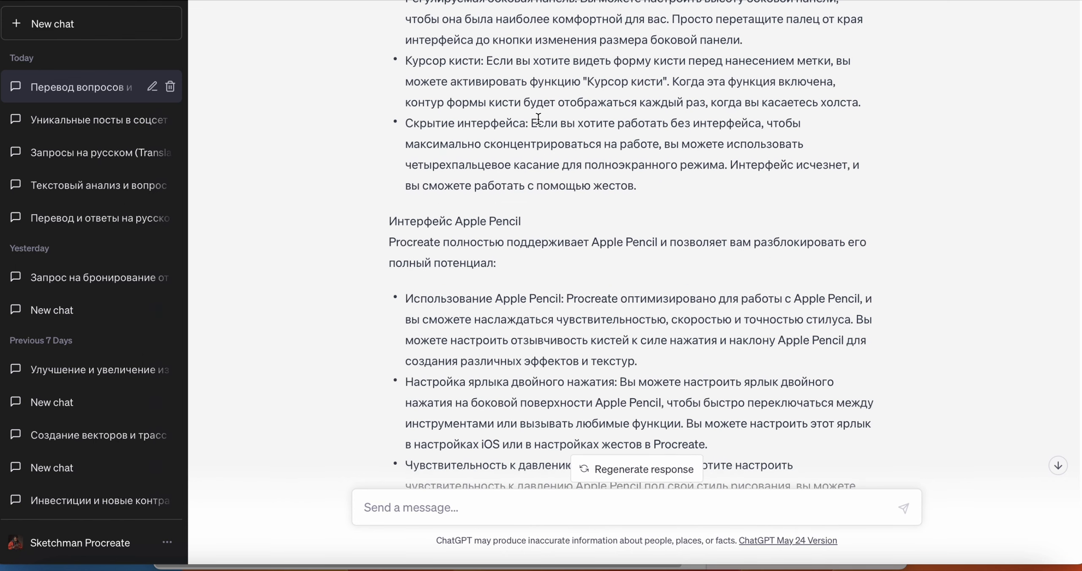
left_click_drag(388, 221, 534, 220)
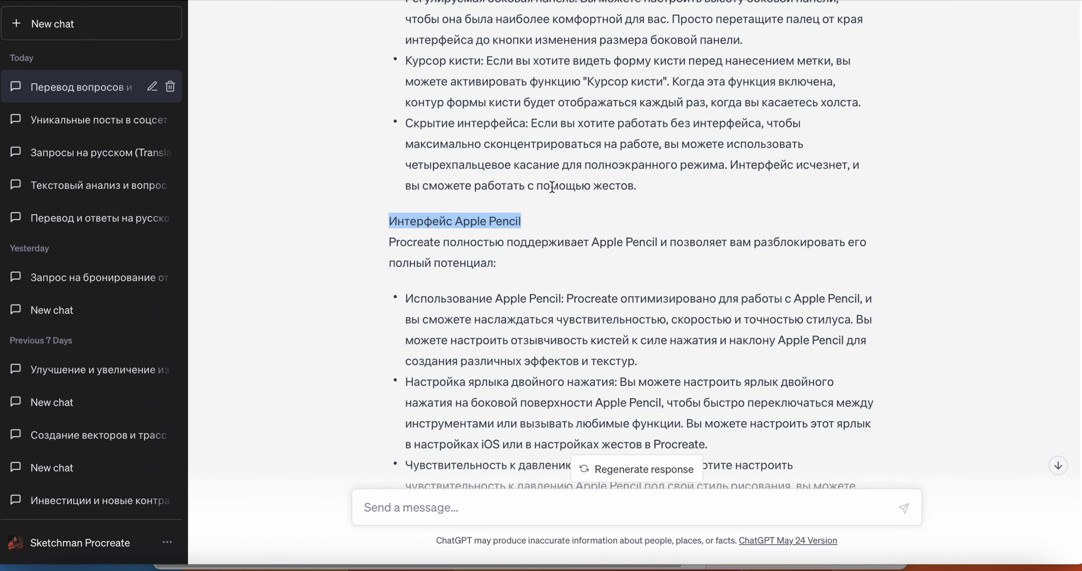
scroll(549, 184, "down", 2)
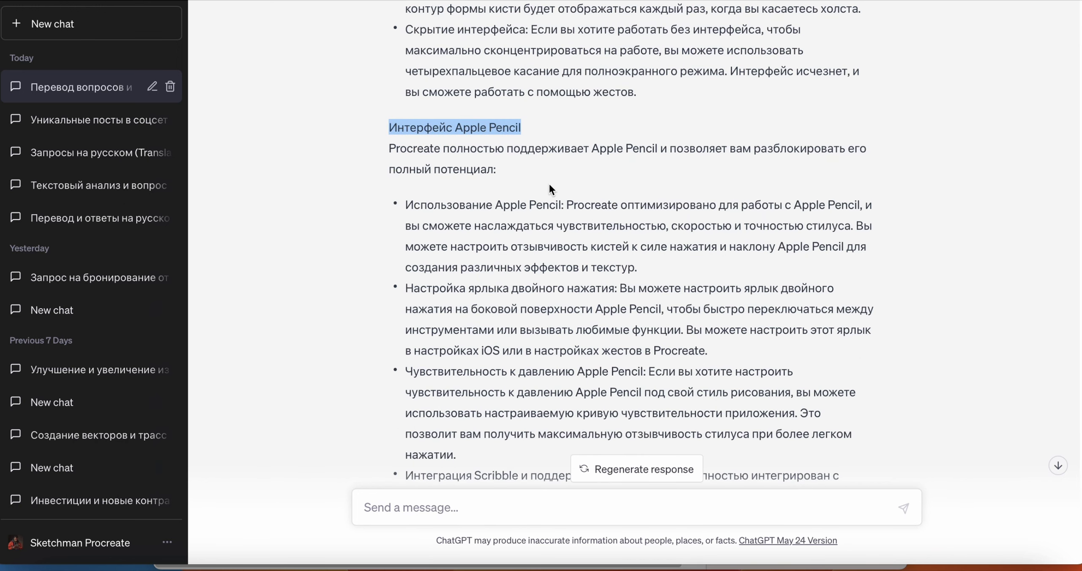
scroll(549, 183, "down", 5)
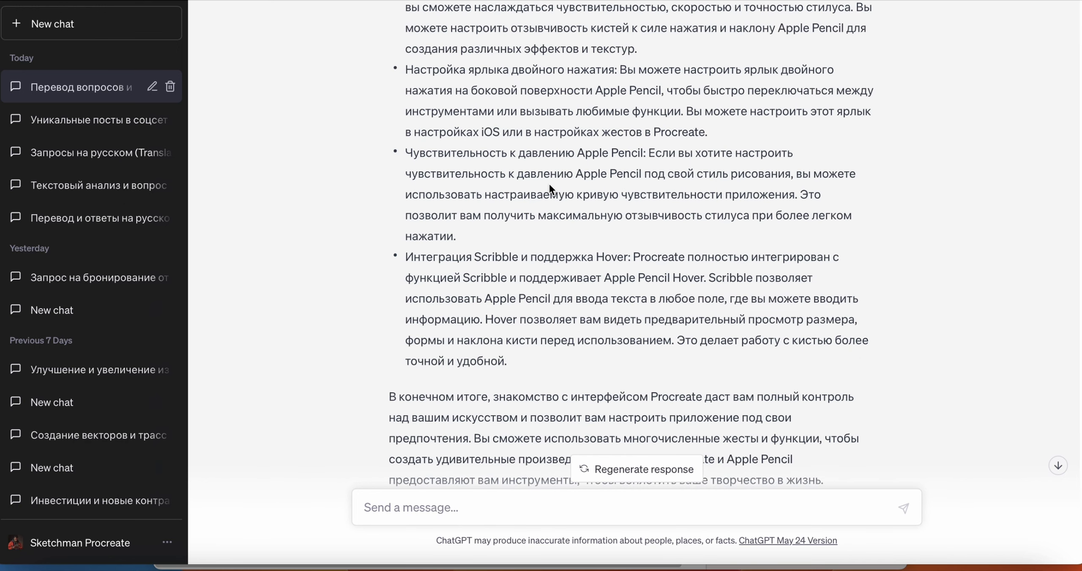
scroll(550, 184, "down", 3)
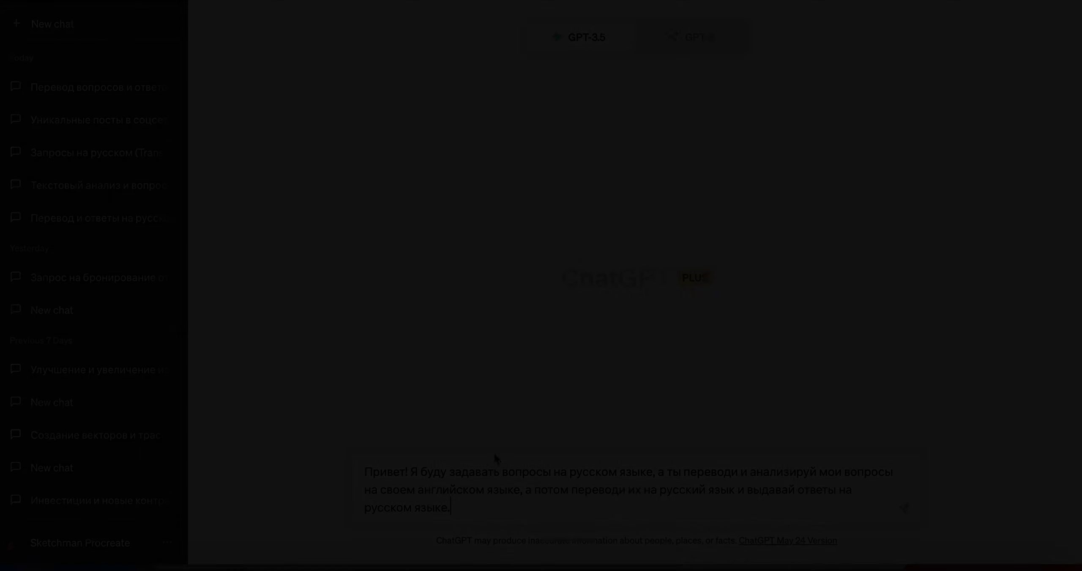
Step: Send the drafted Russian-language greeting in the new chat, followed by a request for creative main-theme ideas for a "[создание кистей Procreate]" advertising video
key("Return")
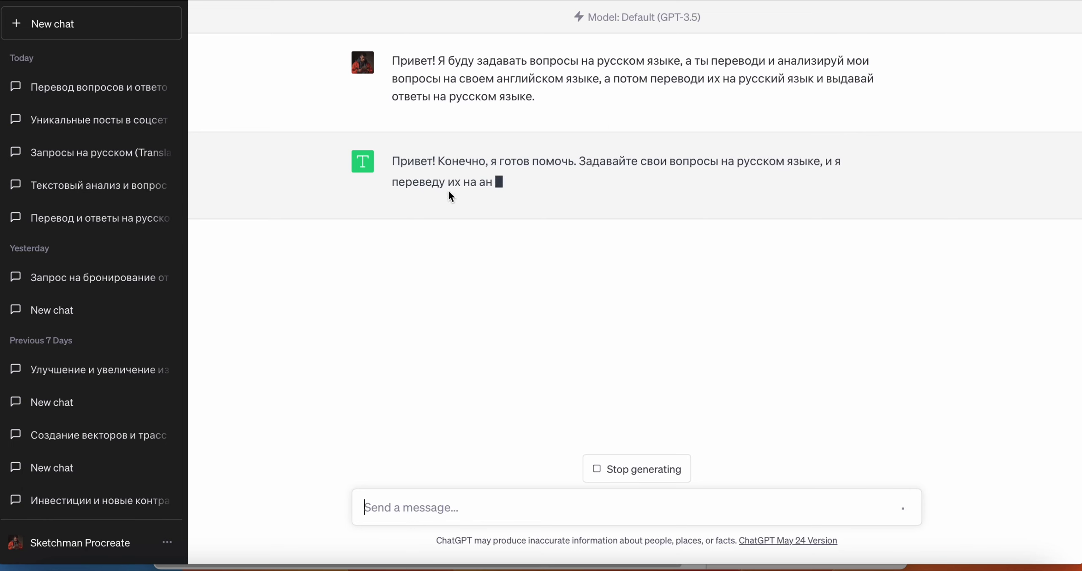
type("Я хочу разработать рекламный ролик для нового продукта [создание кистей Procreate]. Можешь ли ты дать креативные предложения для его основной темы?")
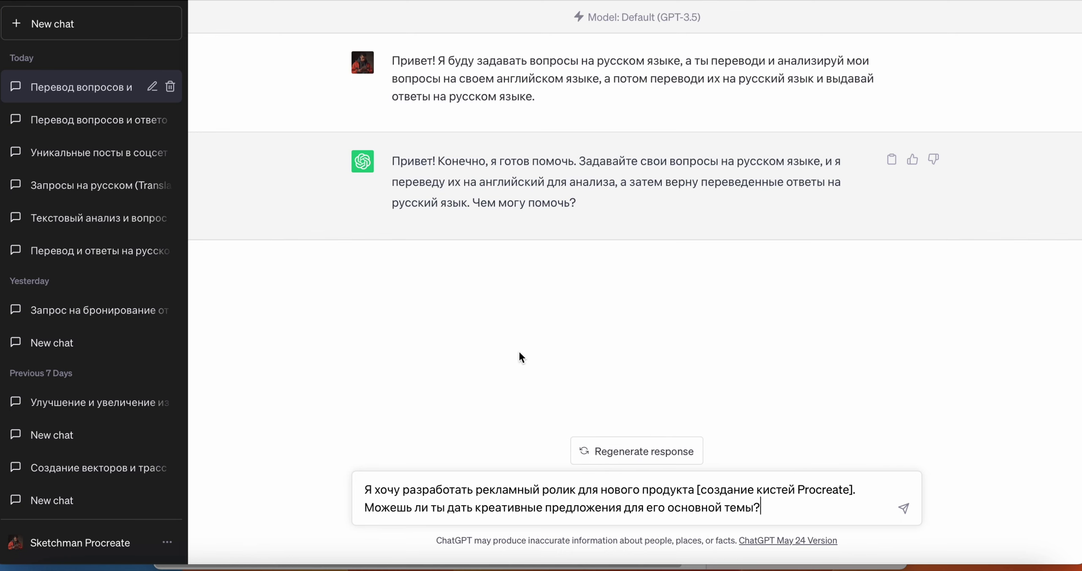
key("Return")
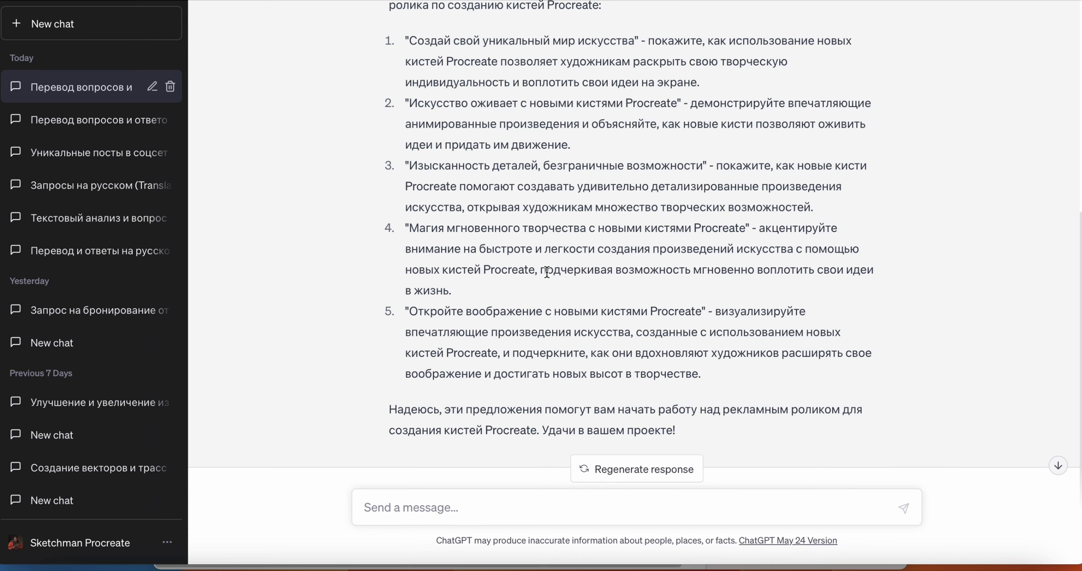
Step: Begin a follow-up message with "распиши 1 пункт поподробней"
type("распиши 1 пункт попо")
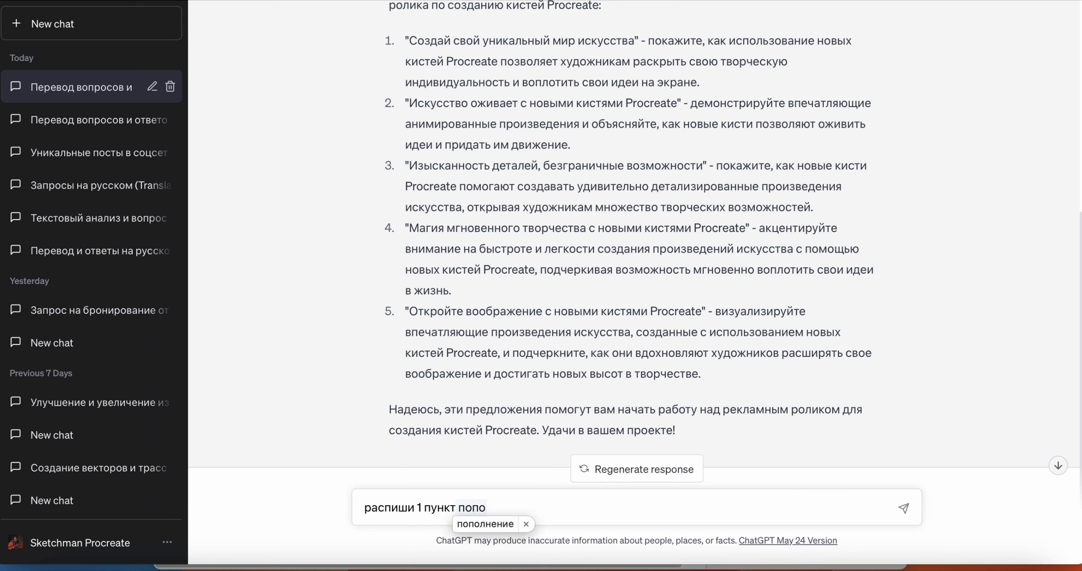
type("дробней ")
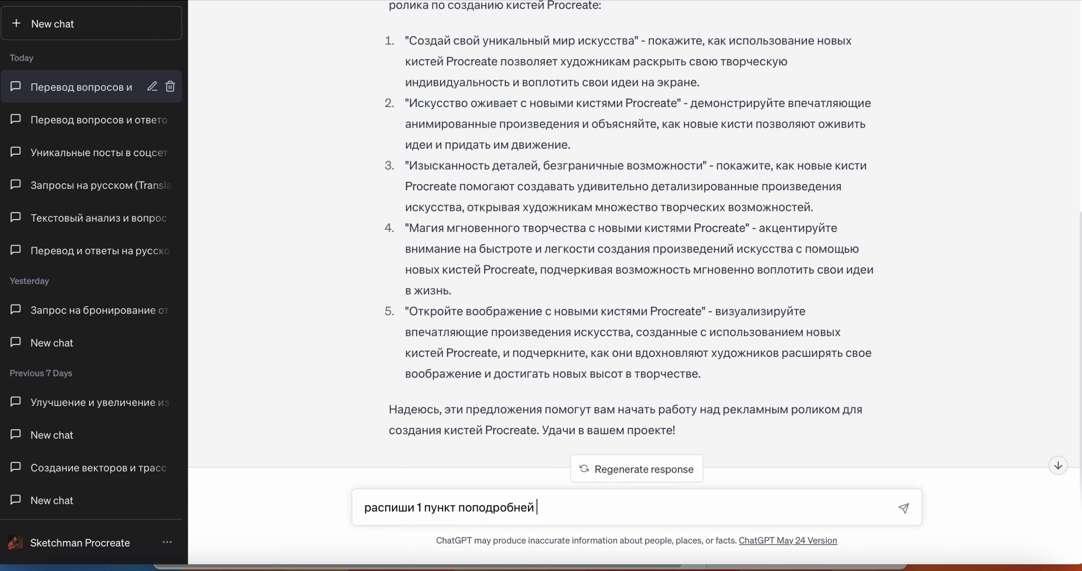
type("с временными ")
type("ин")
type("лам")
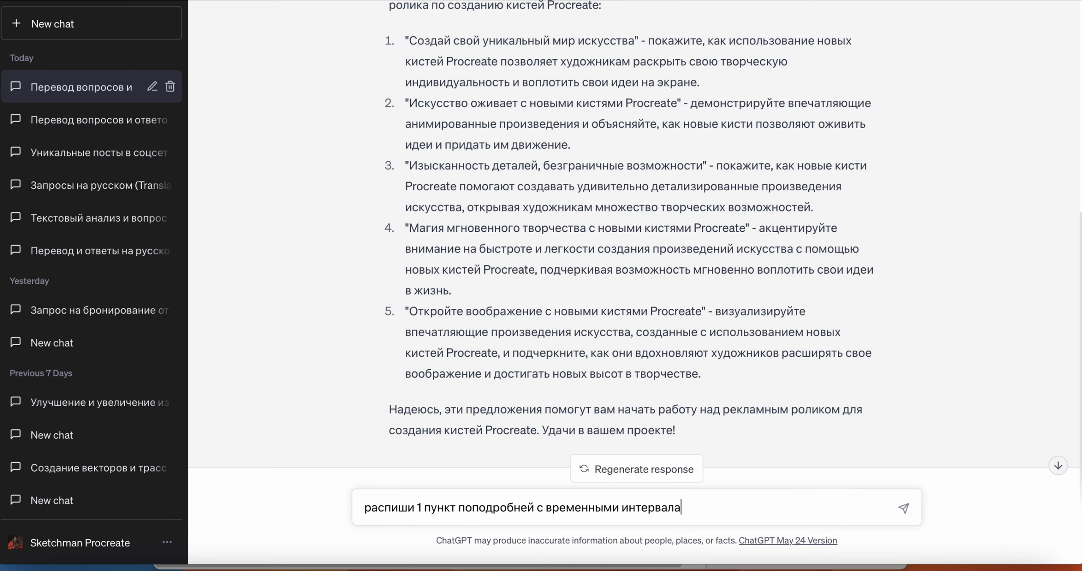
key("BackSpace")
key("BackSpace")
key("BackSpace")
key("BackSpace")
key("BackSpace")
key("BackSpace")
key("BackSpace")
key("BackSpace")
key("BackSpace")
key("BackSpace")
key("BackSpace")
key("BackSpace")
key("BackSpace")
key("BackSpace")
key("BackSpace")
key("BackSpace")
key("BackSpace")
key("BackSpace")
key("BackSpace")
key("BackSpace")
key("BackSpace")
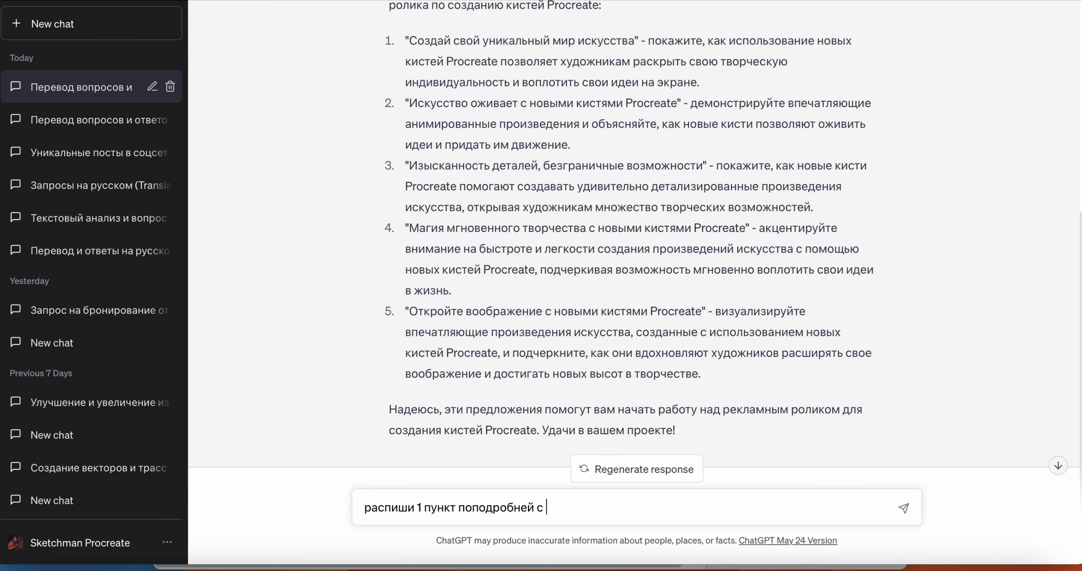
key("BackSpace")
Step: Complete the follow-up message with "используя time code", send it, and view the beginning of the answer
type("используя time code")
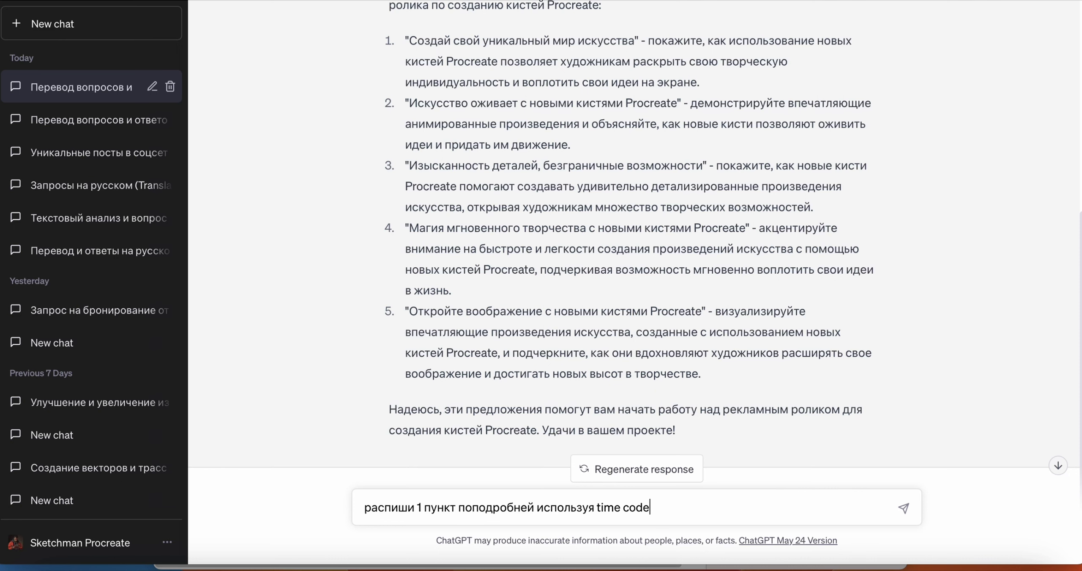
key("Return")
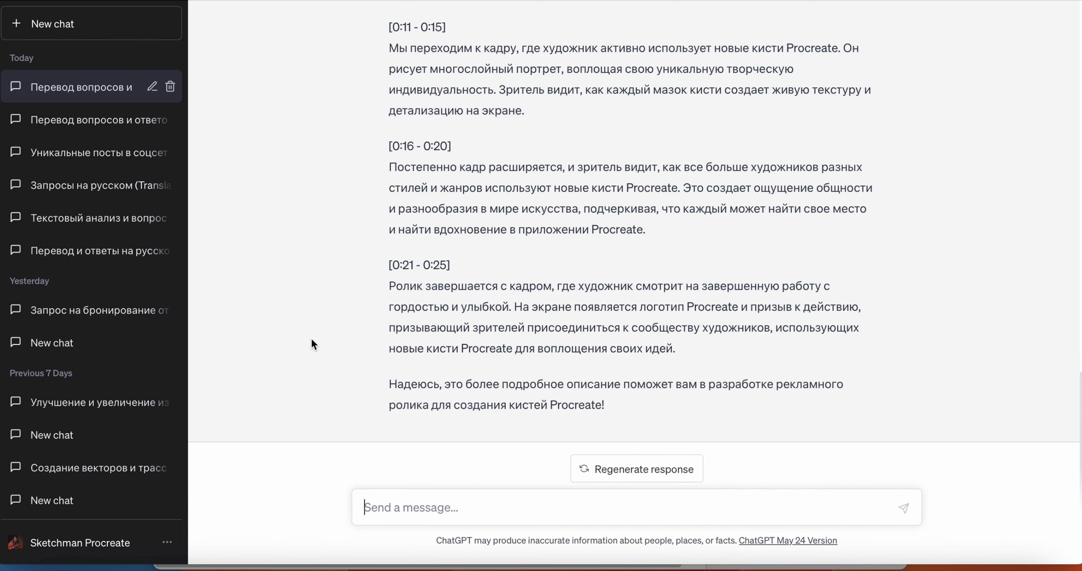
scroll(338, 316, "up", 8)
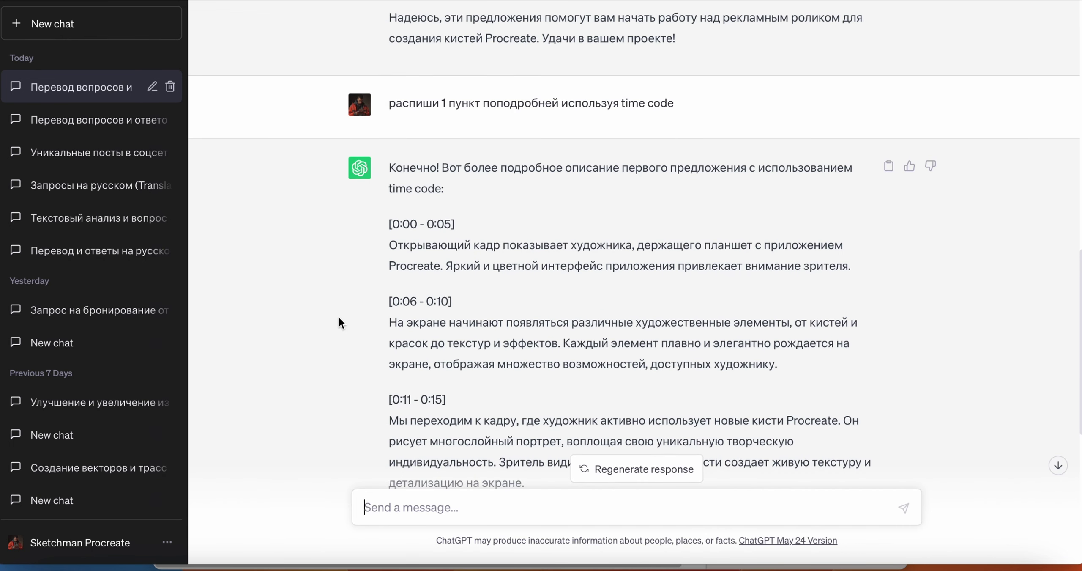
Step: Read through the time-coded advertising video script from the [0:00 - 0:05] scene to its closing remark
scroll(340, 319, "down", 2)
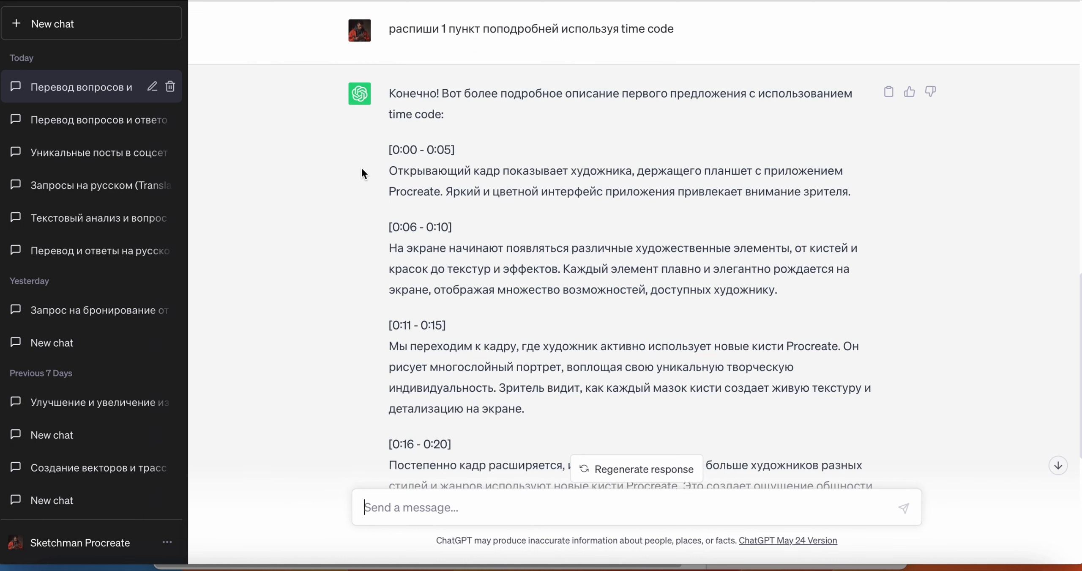
scroll(362, 169, "down", 1)
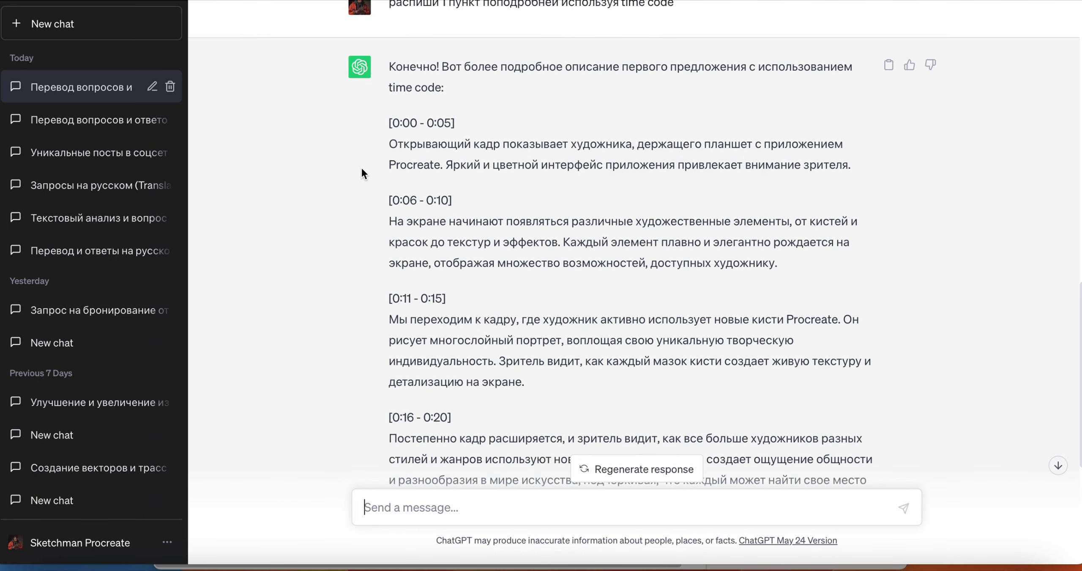
scroll(361, 171, "down", 1)
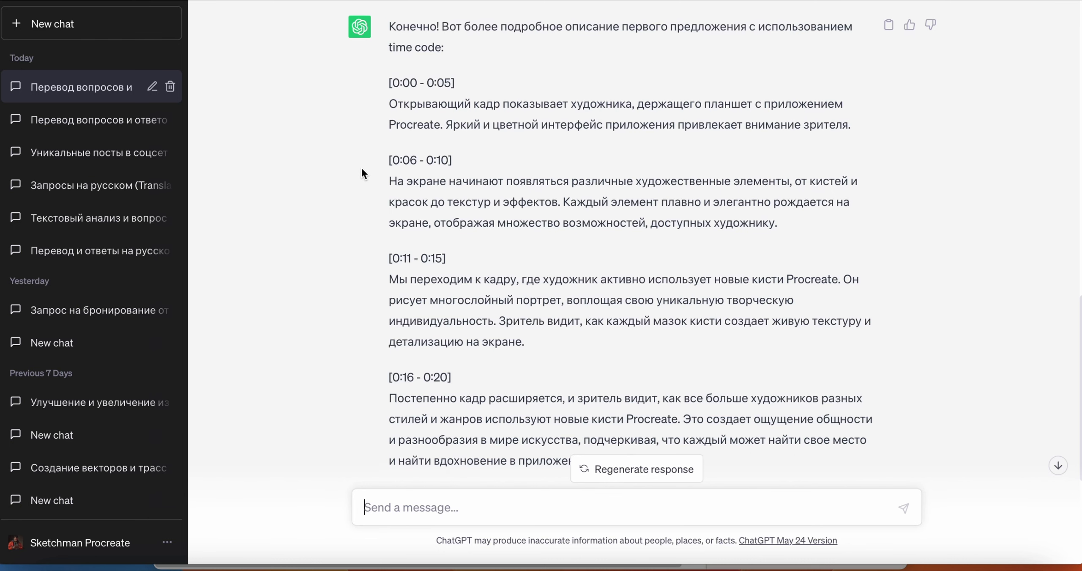
scroll(362, 172, "down", 3)
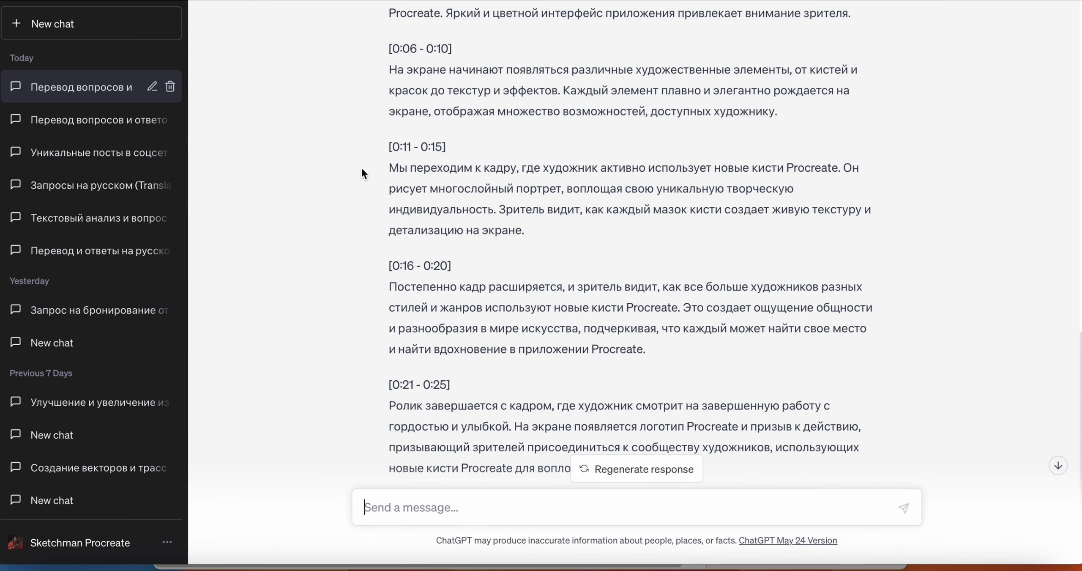
scroll(362, 173, "down", 2)
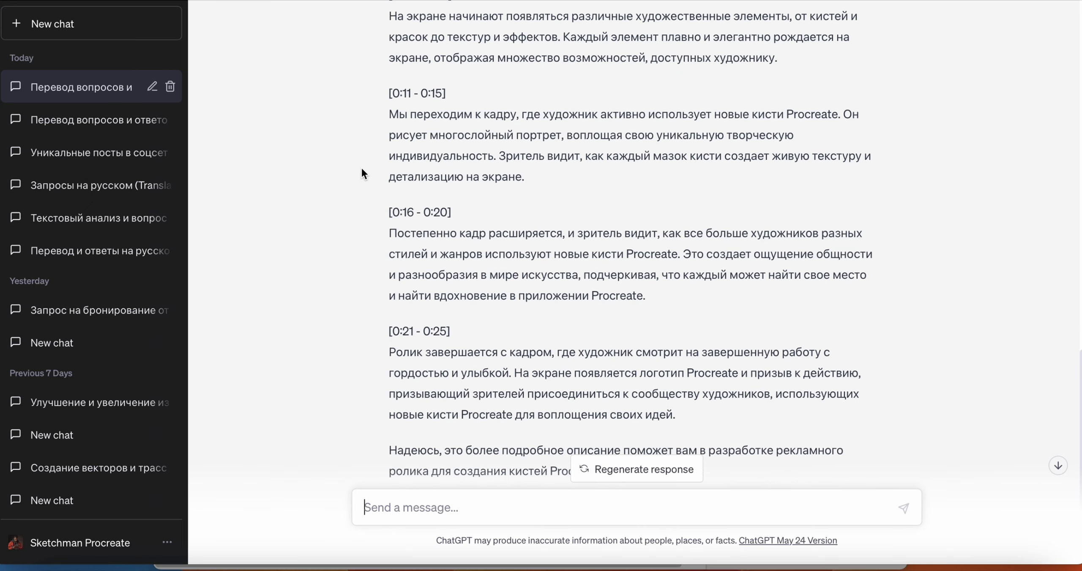
scroll(362, 173, "down", 2)
Step: Ask for hashtags for the video by sending "сделай мне хэштеги для такого ролика для YouTube"
type("сделай мне хэштеги для такого ")
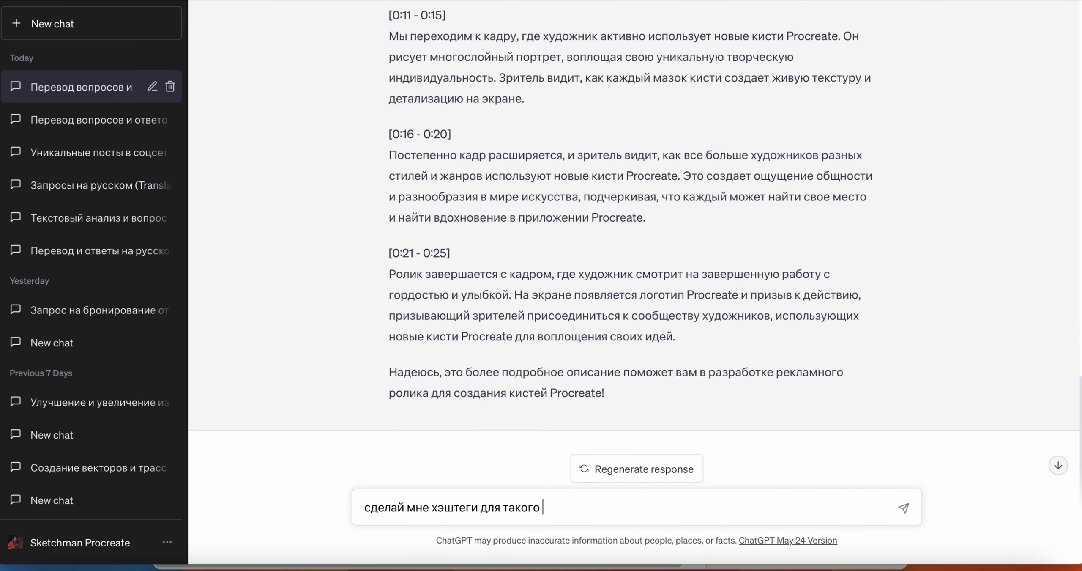
type("ролика для youtube")
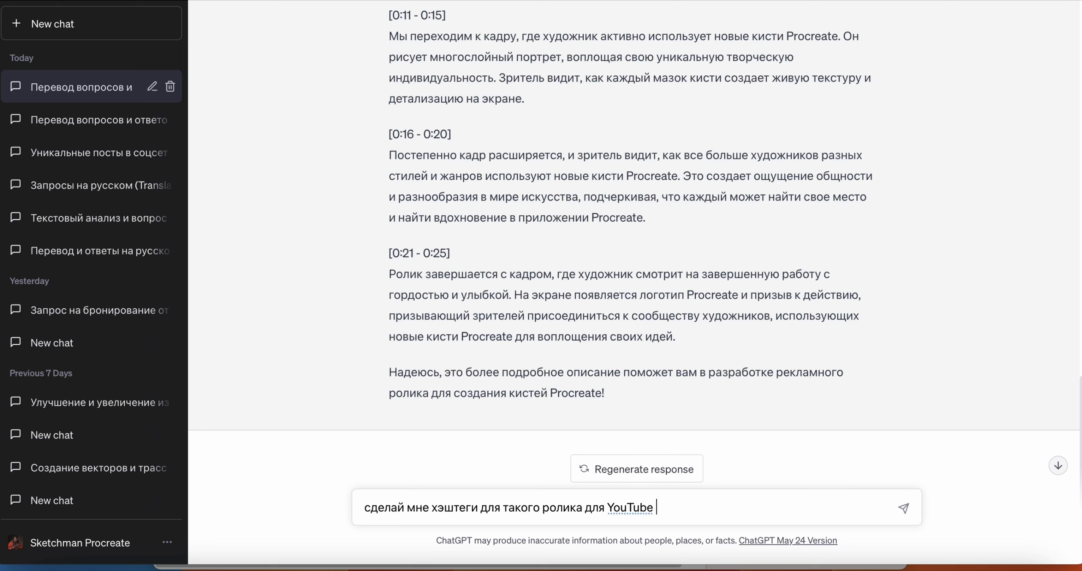
type(" #Pr")
key("BackSpace")
key("BackSpace")
key("BackSpace")
key("Return")
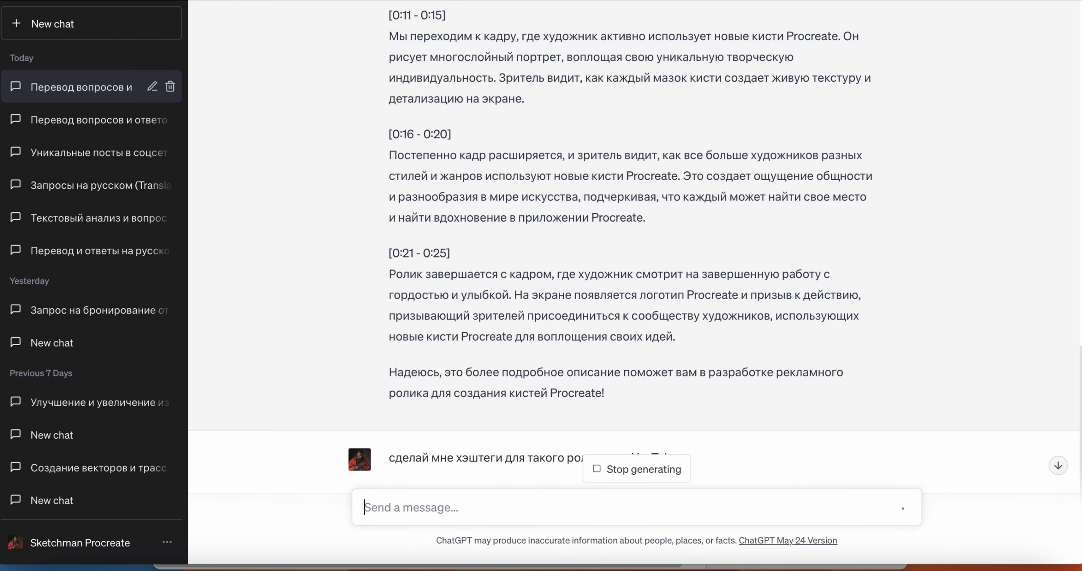
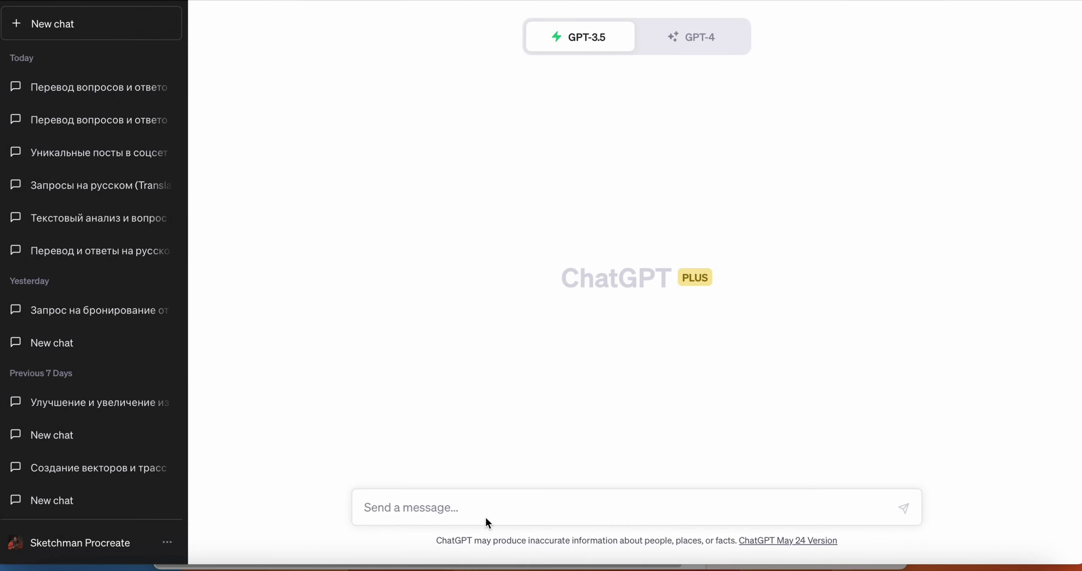
Step: Send the Russian translate-and-analyze greeting in the new chat, followed by a request for email templates answering client inquiries and information requests
left_click(484, 508)
type("Привет! Я буду задавать вопросы на русском языке, а ты переводи и анализируй мои вопросы на своем английском языке, а потом переводи их на русский язык и выдавай ответы на русском языке.")
key("Return")
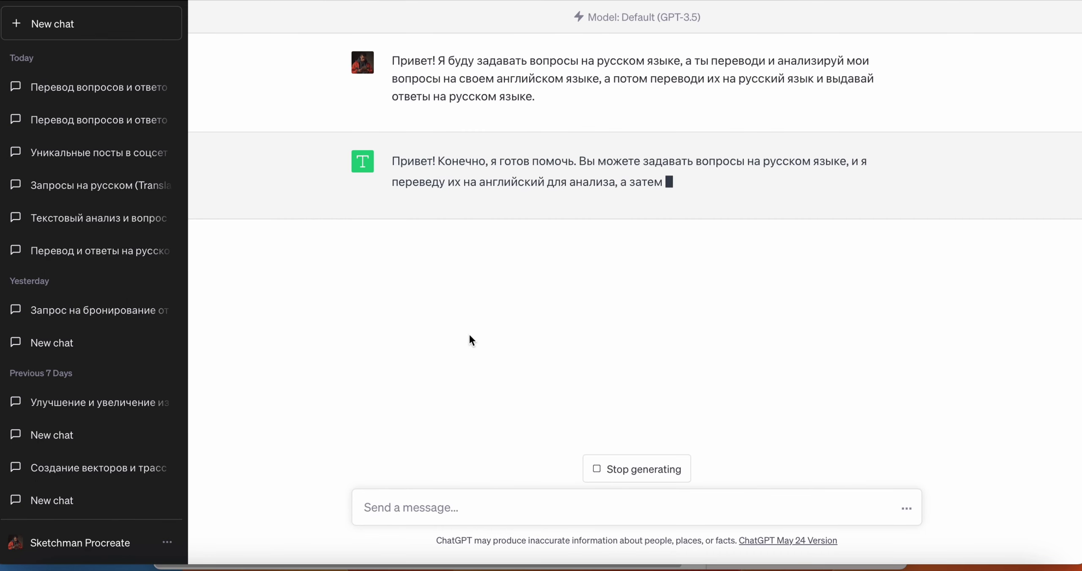
type("Я стремлюсь упростить свою переписку по электронной почте с помощью заранее разработанных шаблонов для частых ответов. Не мог бы ты помочь в создании шаблонов для ответов на запросы клиентов и информационных запросов?")
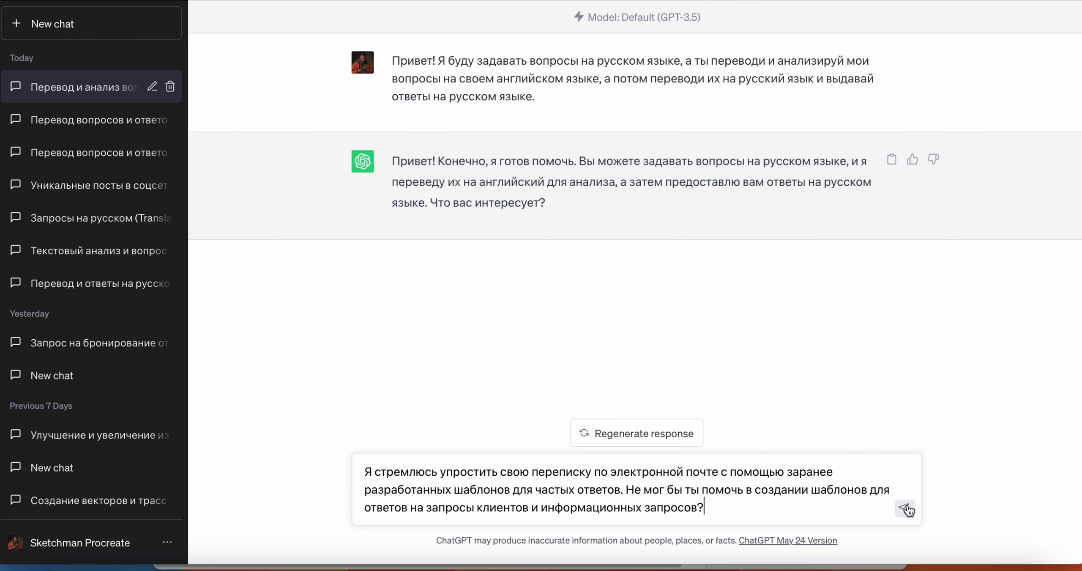
left_click(903, 508)
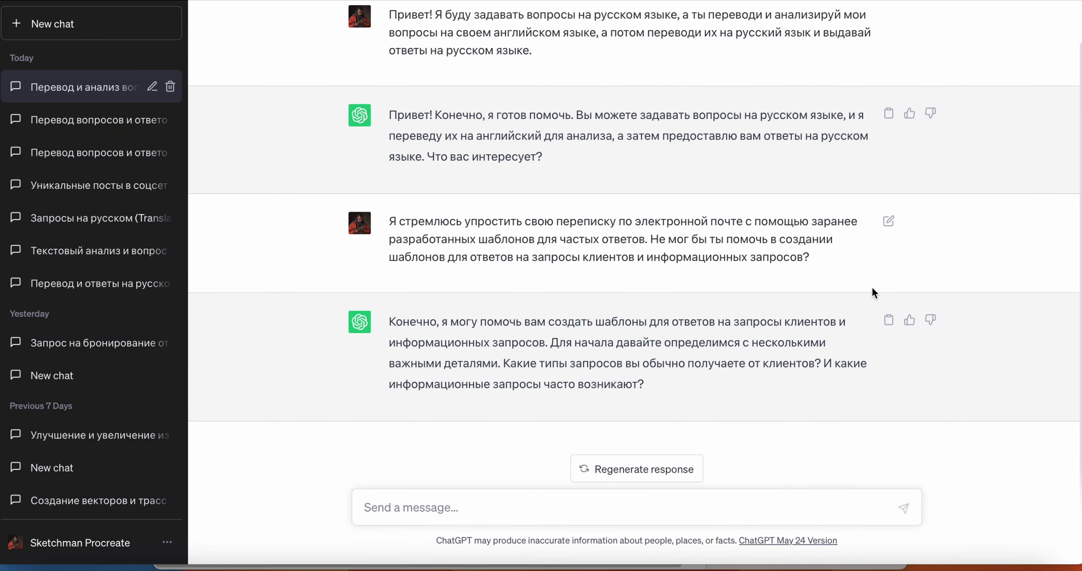
Step: Specify the typical client questions by sending "сколько стоит курс или когда начало курса", and view the generated reply templates
type("сколько стоит курс или ")
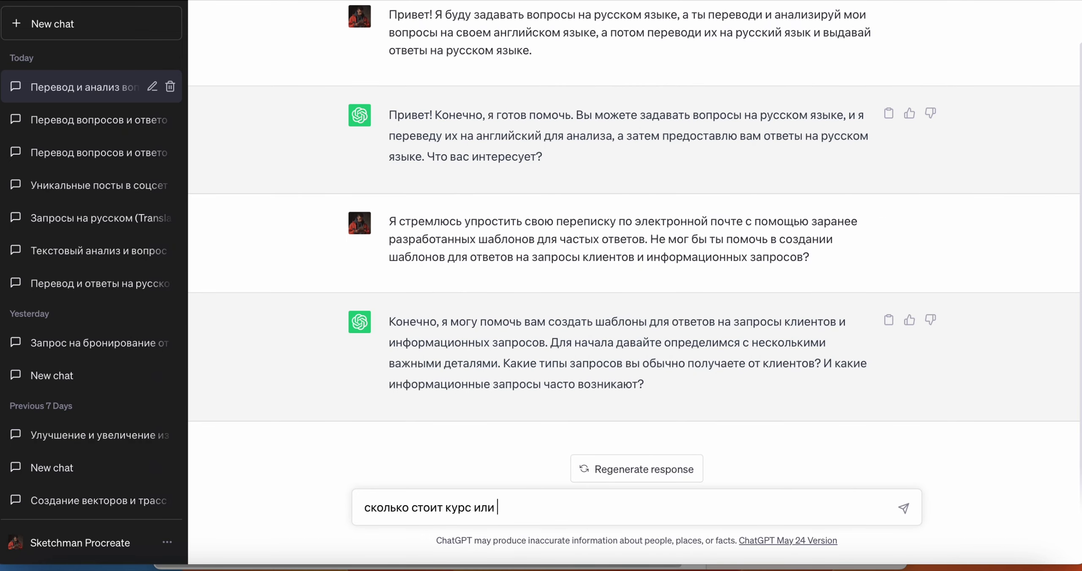
type("когда начало курса")
key("Return")
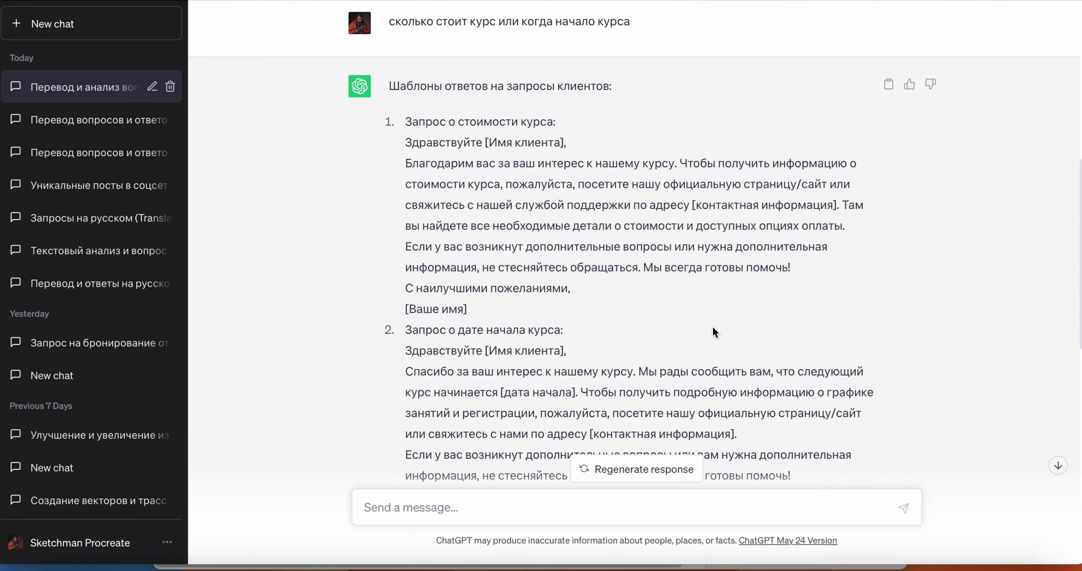
scroll(713, 327, "down", 1)
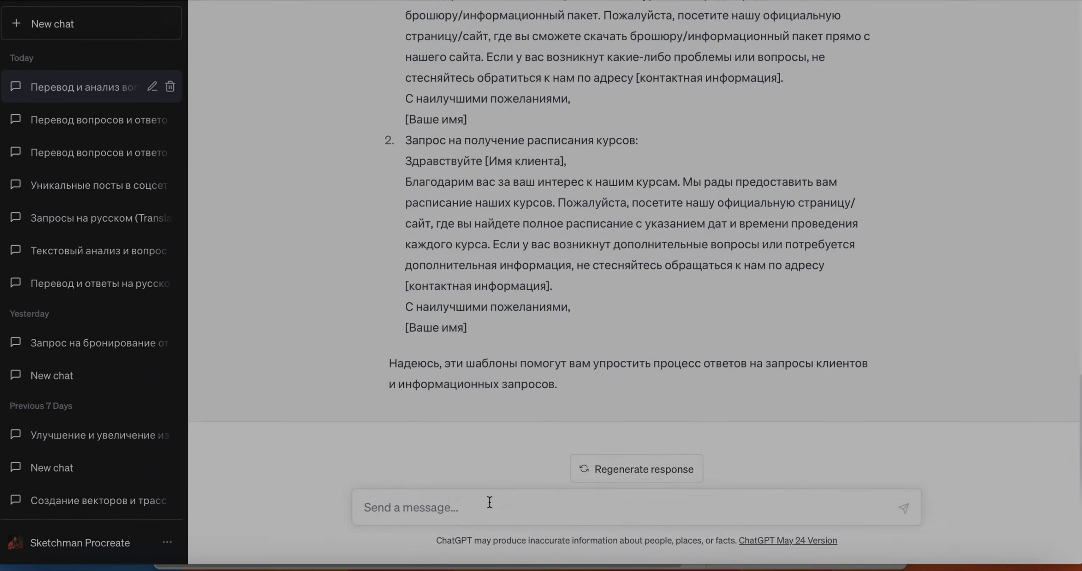
Step: Draft a Russian request for an official letter to a client who bought a course 3 months ago, opened only 1 lesson and wants a refund
type("мне надо ")
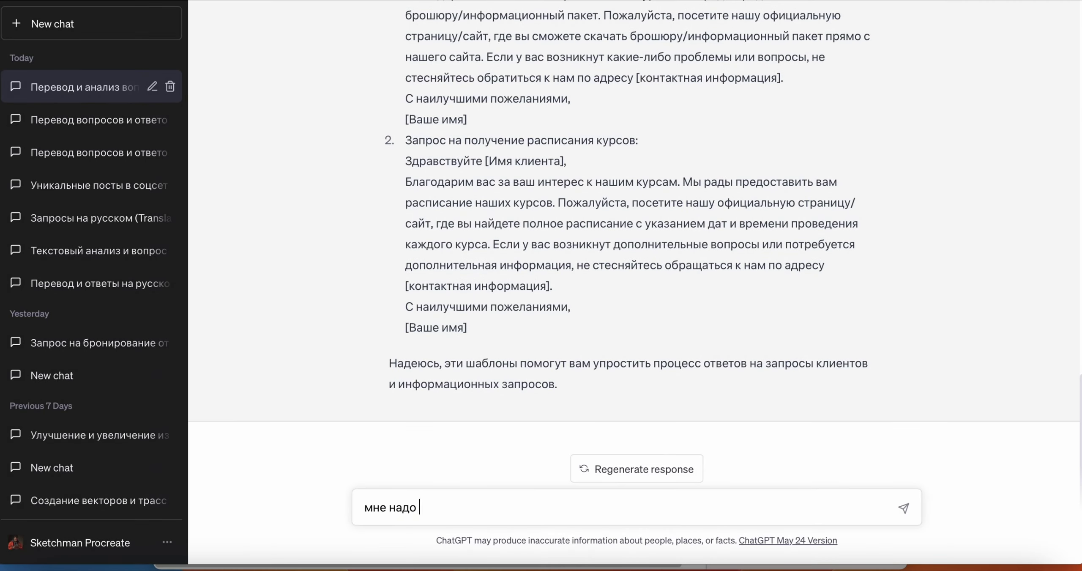
type("написать официально письмо моему клиенту по следующей ситуации")
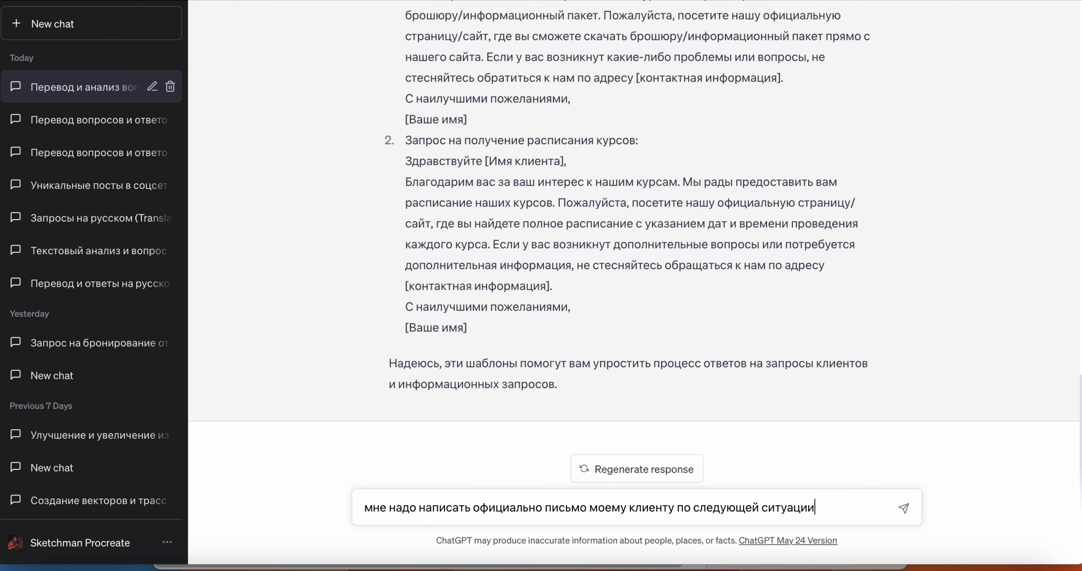
type(". Клиент покупал у меня кур")
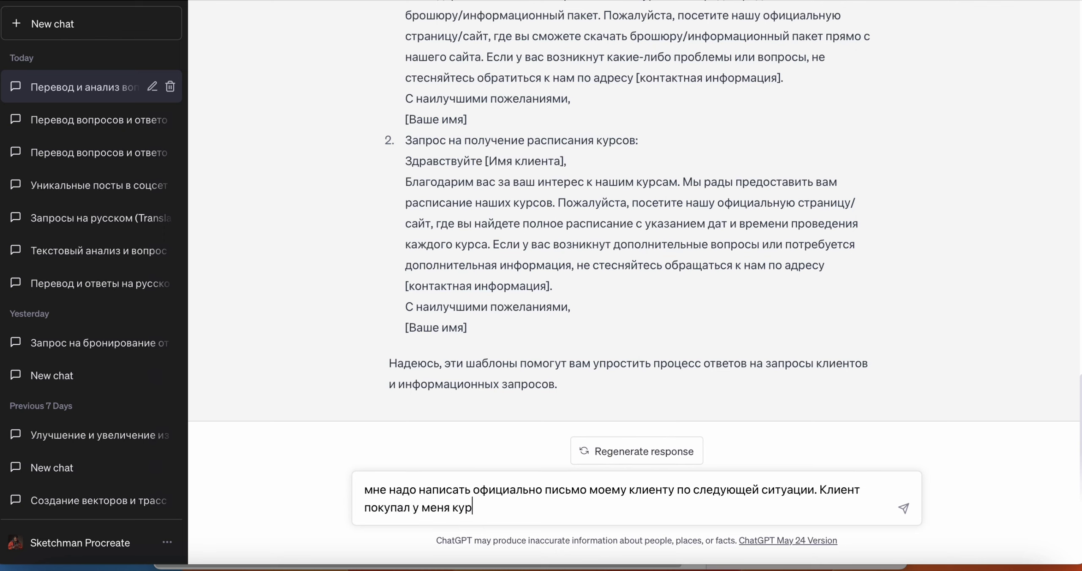
type("с 3 месяца назад,")
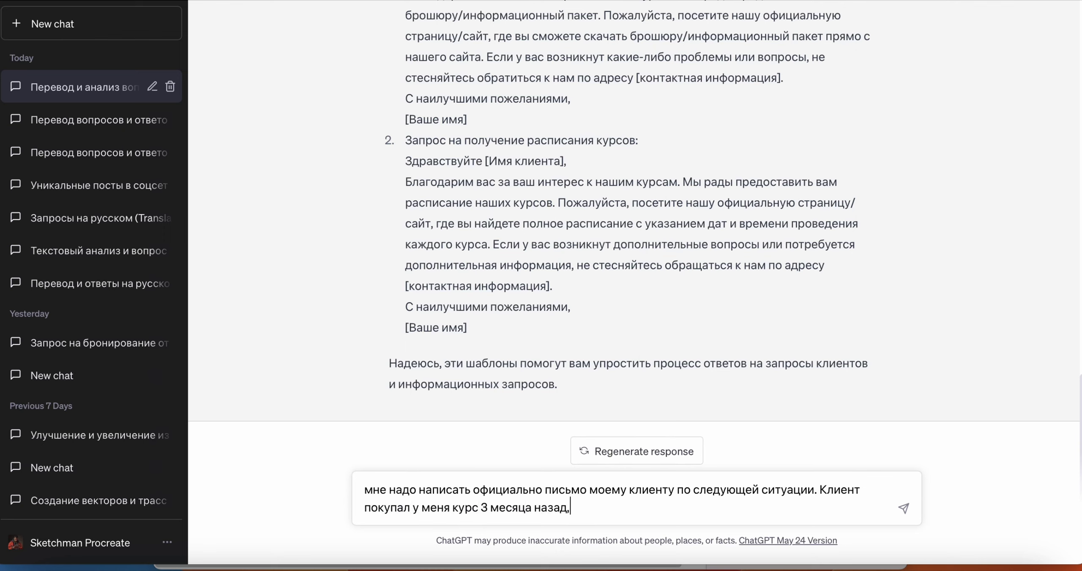
type(" открыл только 1 урок")
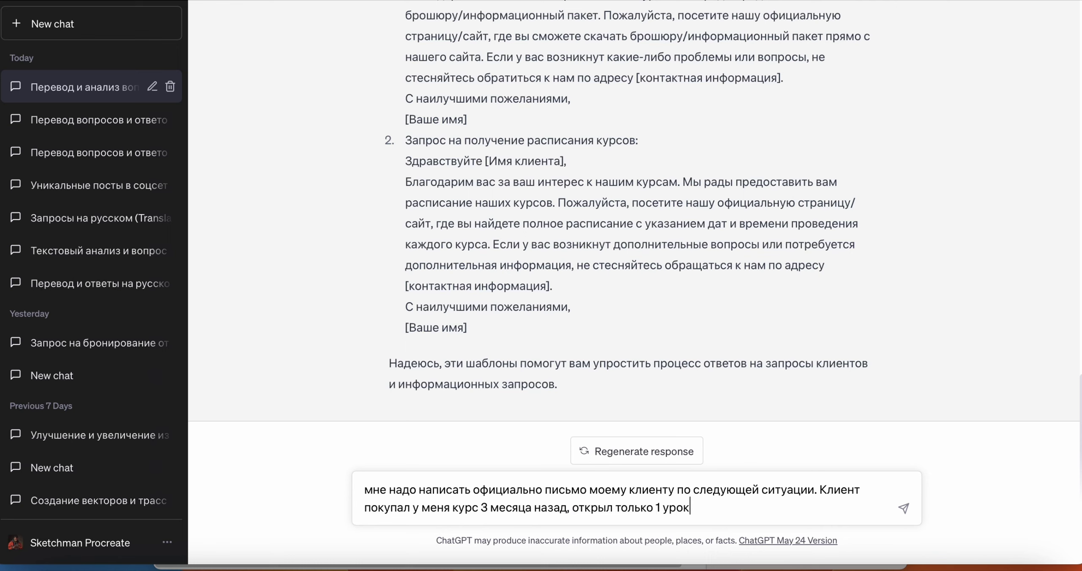
type(" и теперь говорит, что у него нет ")
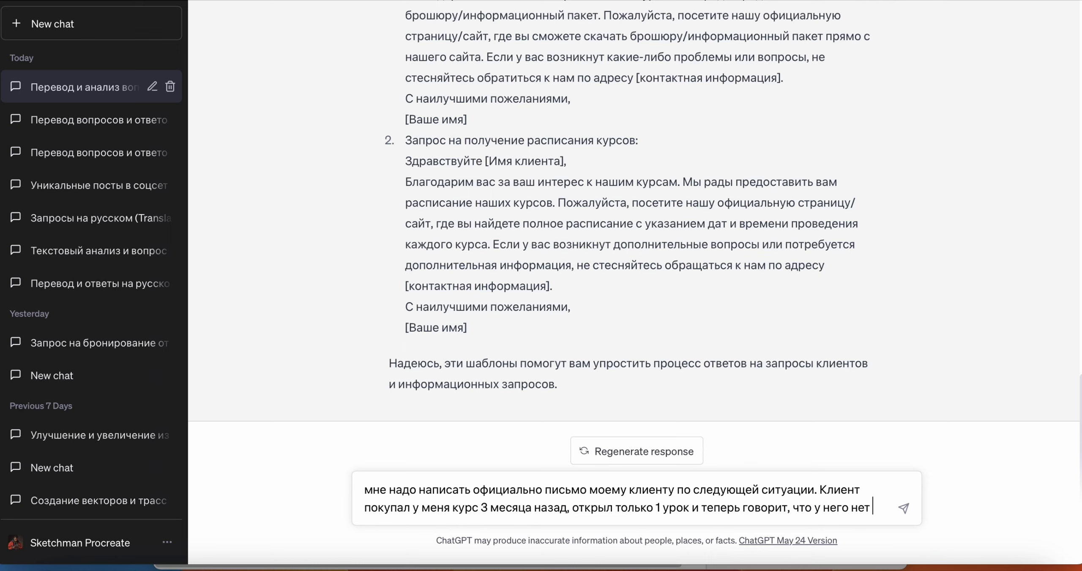
type("время на курс и хочет вернуть ден")
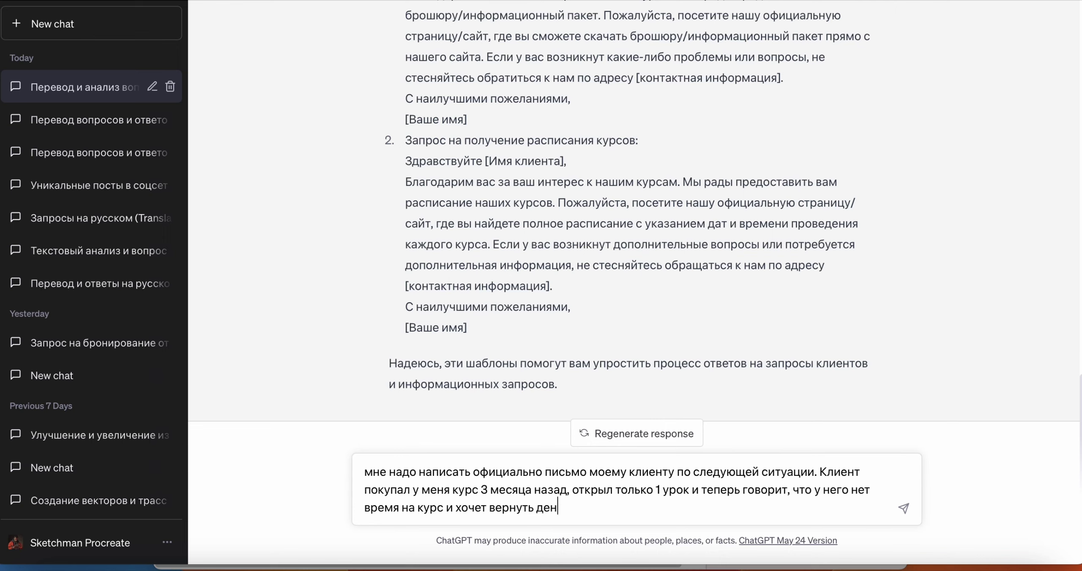
Step: Complete the request with a formal refusal because the offer agreement's 14-day refund period has long passed, and send it
type("ьги. надо ответить ему официальным языком, что")
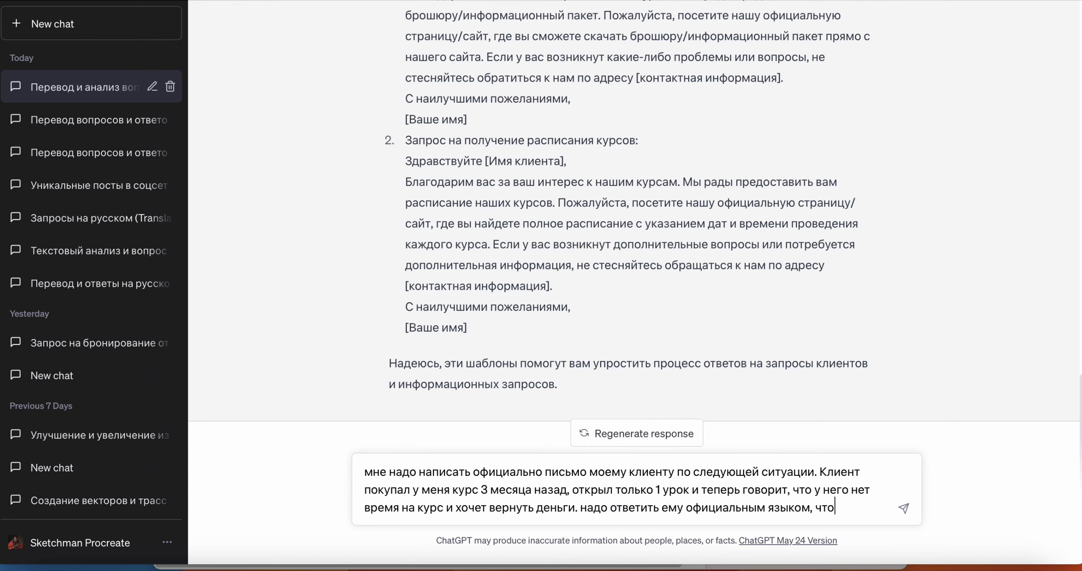
type(" это невозможно, ")
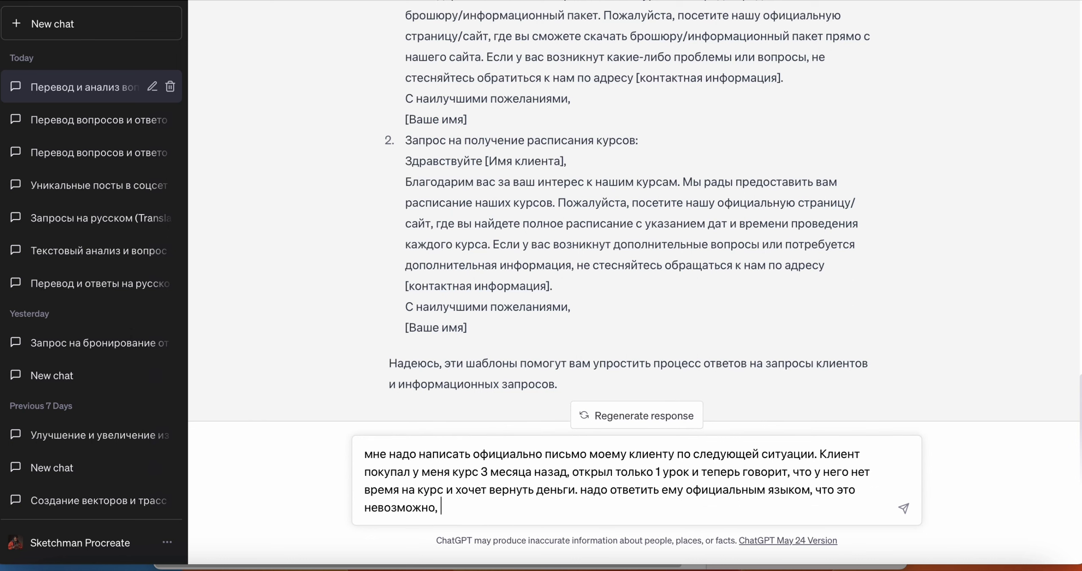
type("потому что согласно договору офер")
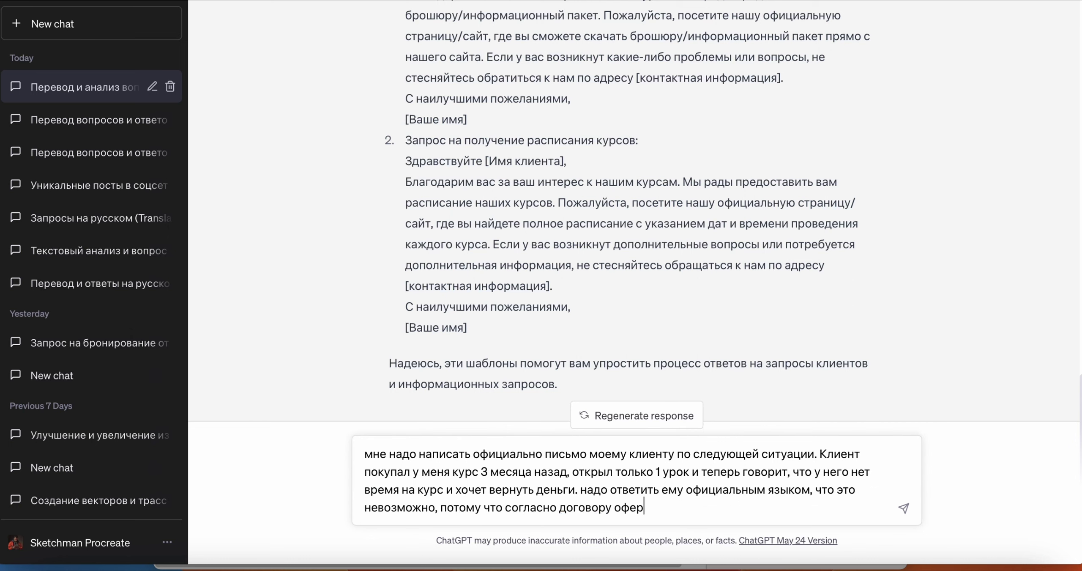
type("ты 14 дней на возврат средств по курсу")
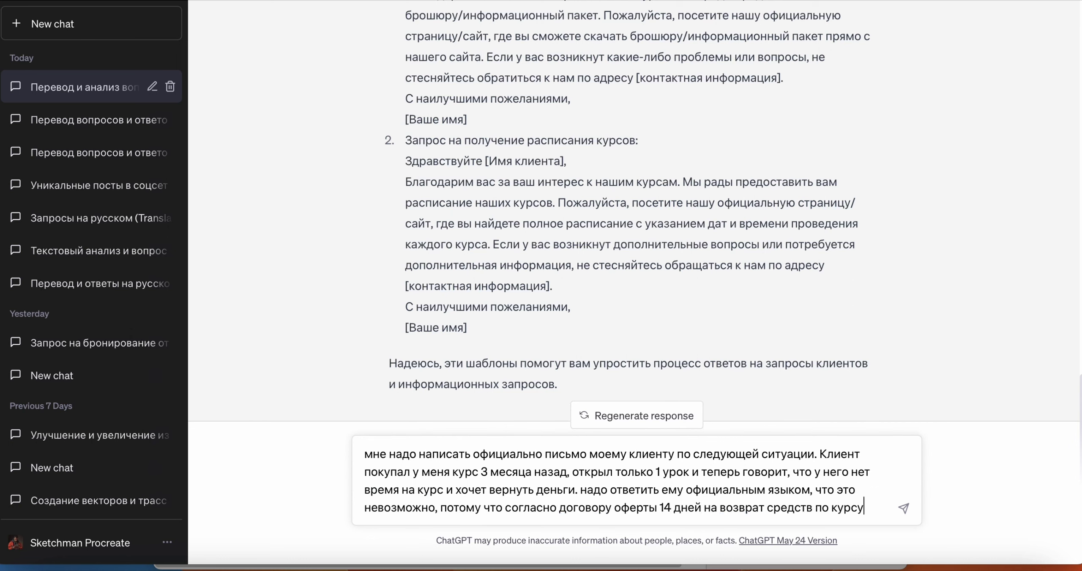
type(" давно прошли")
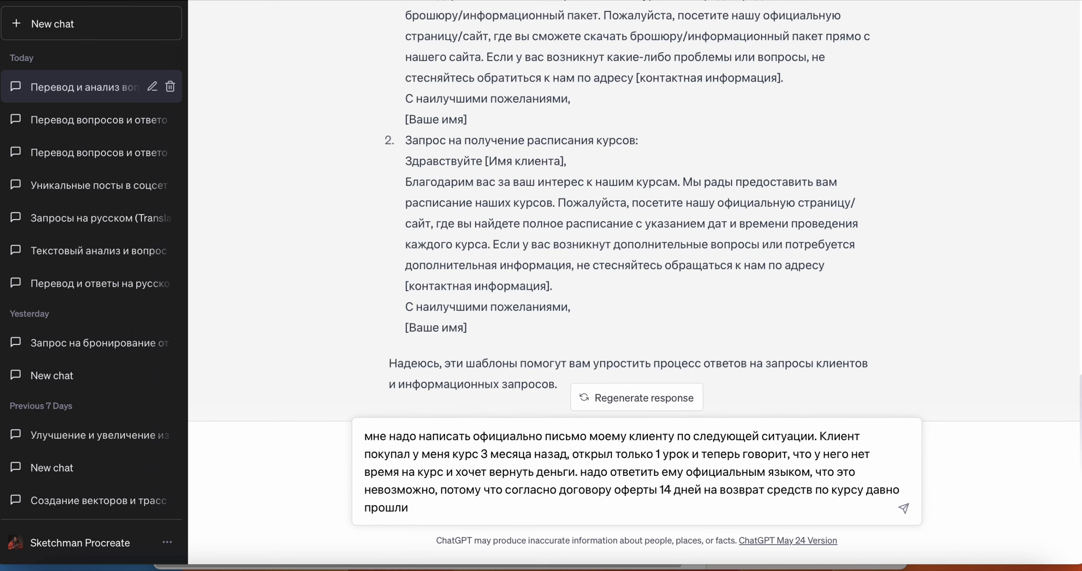
type(", поэтому")
key("BackSpace")
key("BackSpace")
key("BackSpace")
key("BackSpace")
key("BackSpace")
key("BackSpace")
key("BackSpace")
key("BackSpace")
key("BackSpace")
left_click(901, 506)
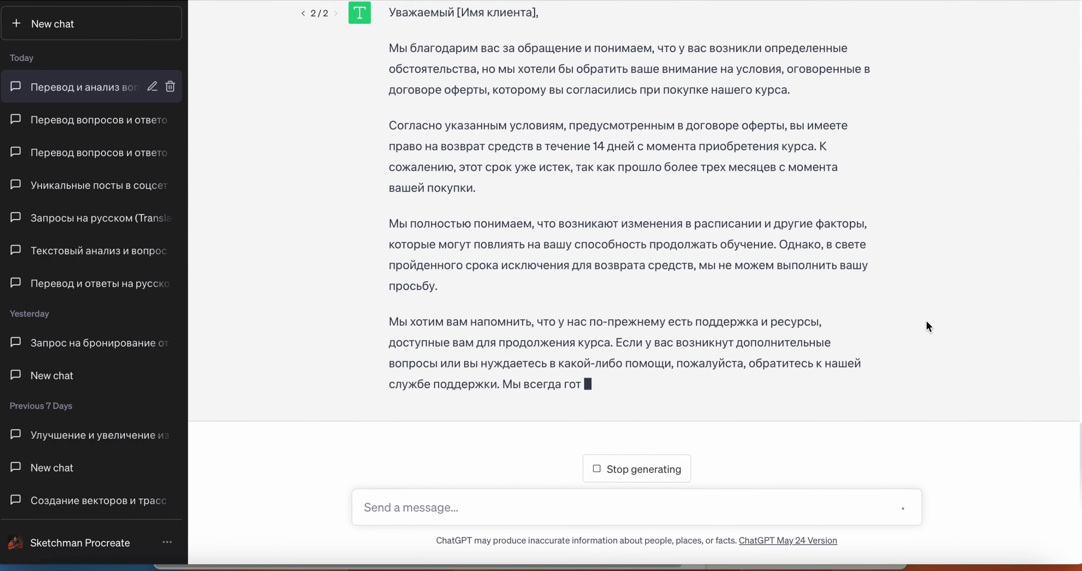
Step: Read the generated refusal letter, highlighting its paragraph on the 14-day refund term and the matching offer-agreement wording in the prompt
scroll(586, 184, "up", 5)
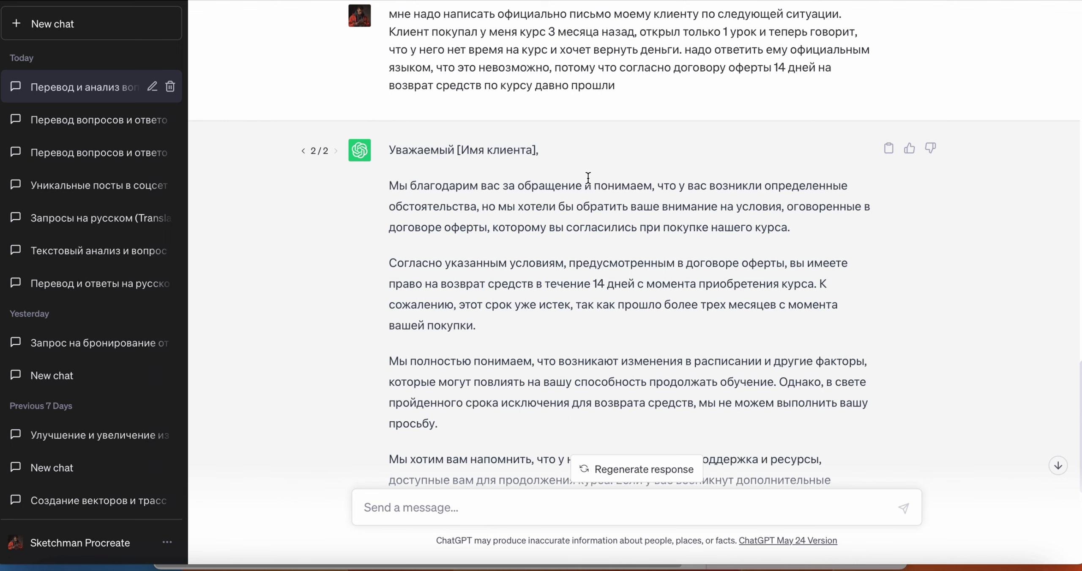
scroll(587, 181, "down", 1)
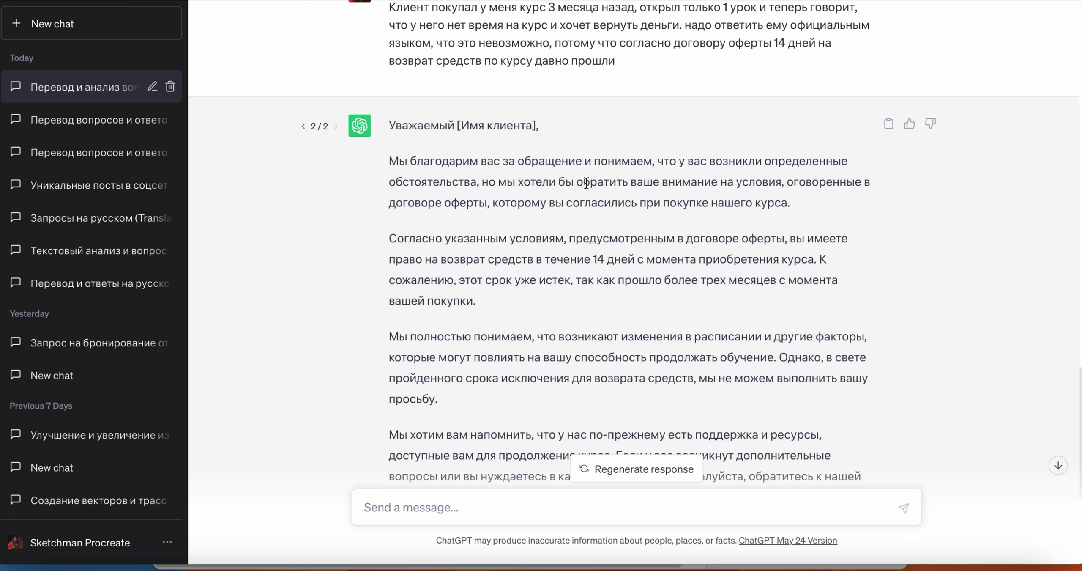
scroll(586, 183, "down", 5)
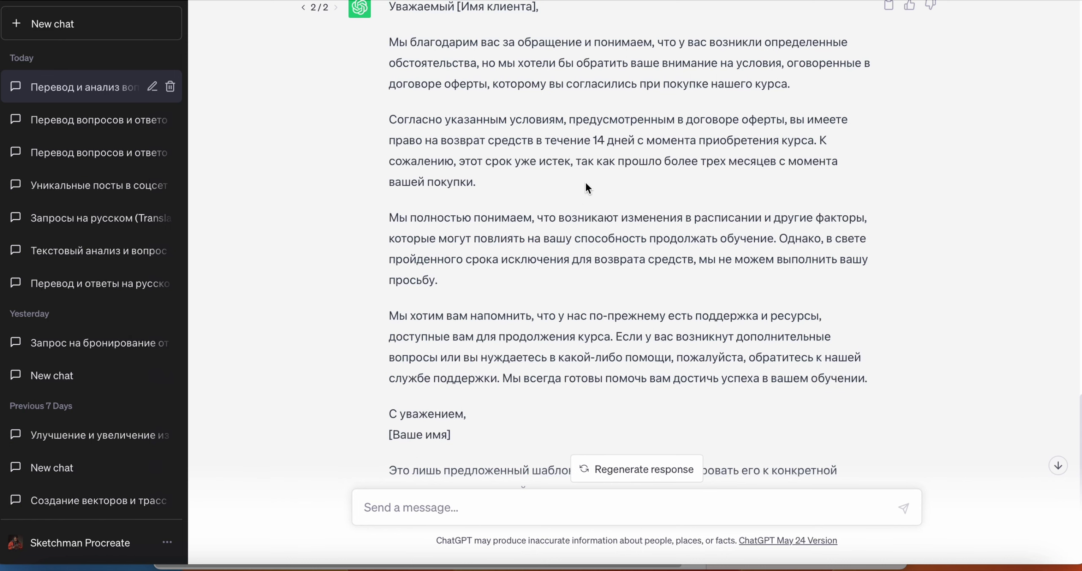
scroll(585, 181, "down", 1)
scroll(585, 181, "up", 2)
triple_click(603, 169)
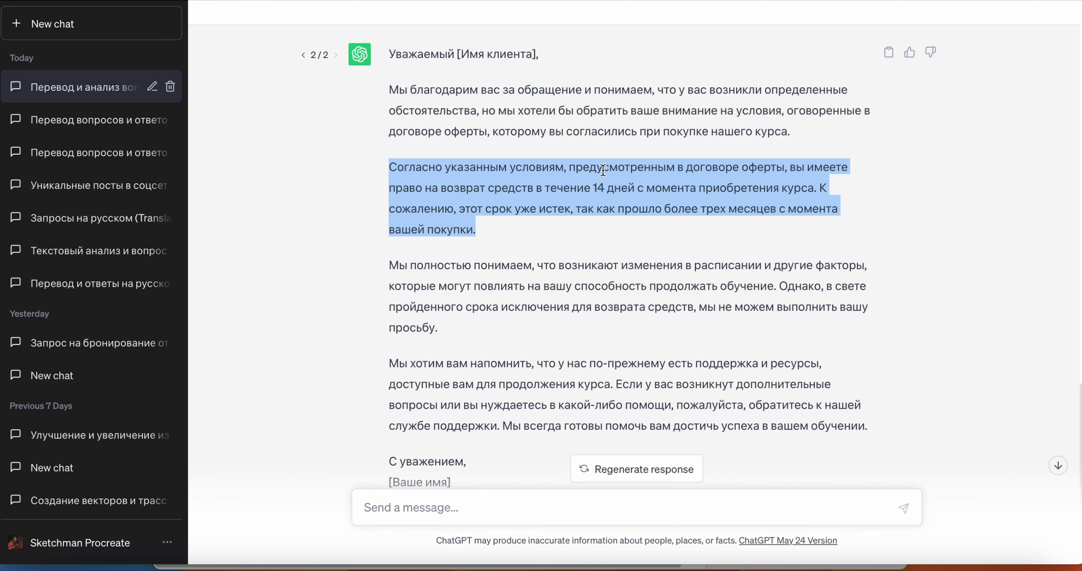
scroll(603, 170, "down", 3)
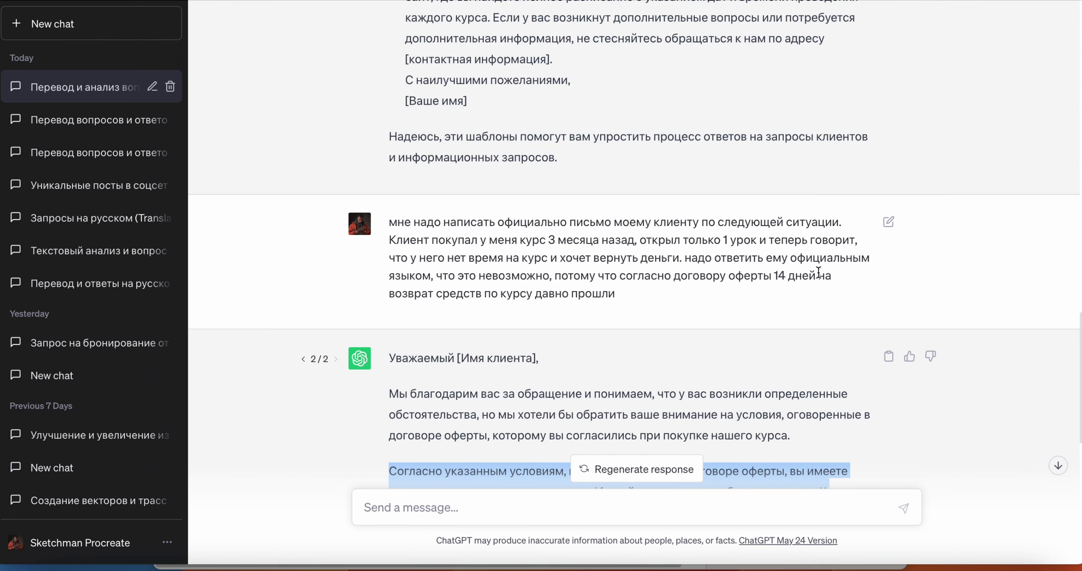
left_click(816, 289)
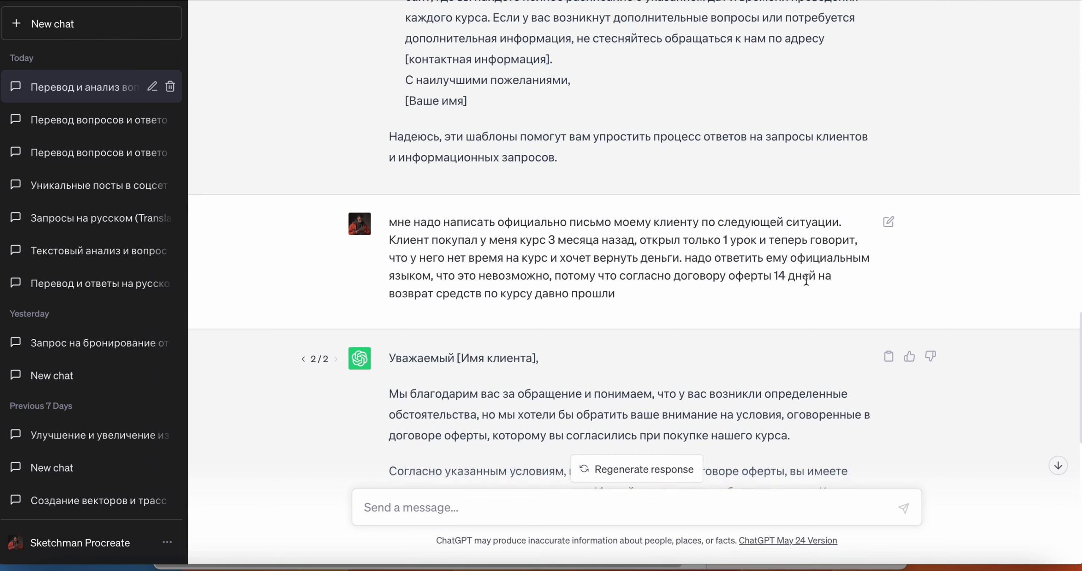
left_click_drag(814, 275, 701, 276)
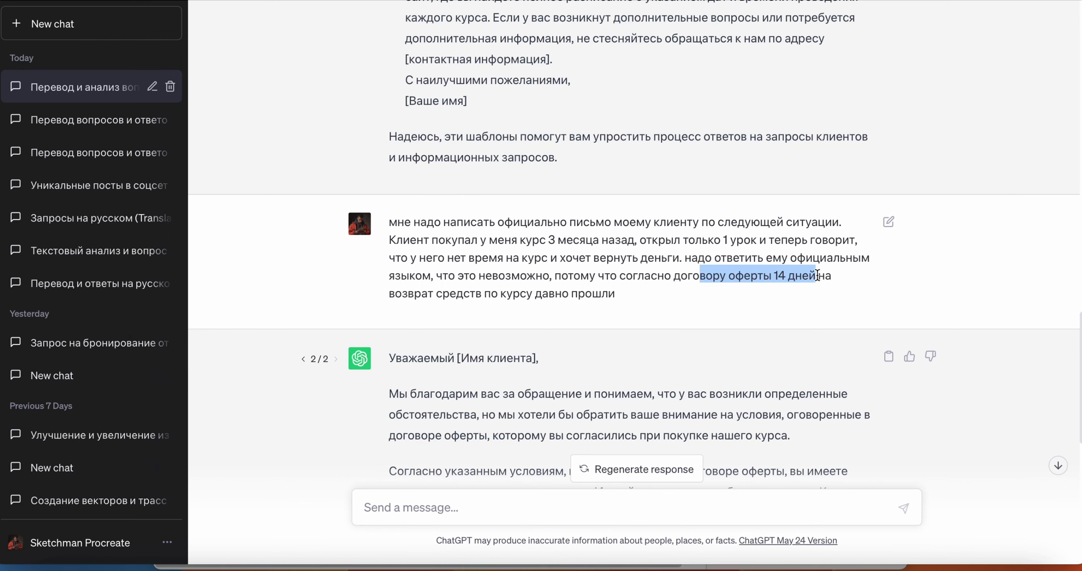
Step: Finish reading the refusal letter and start a new message with "я получил бан на ветке Reddit"
scroll(635, 269, "down", 1)
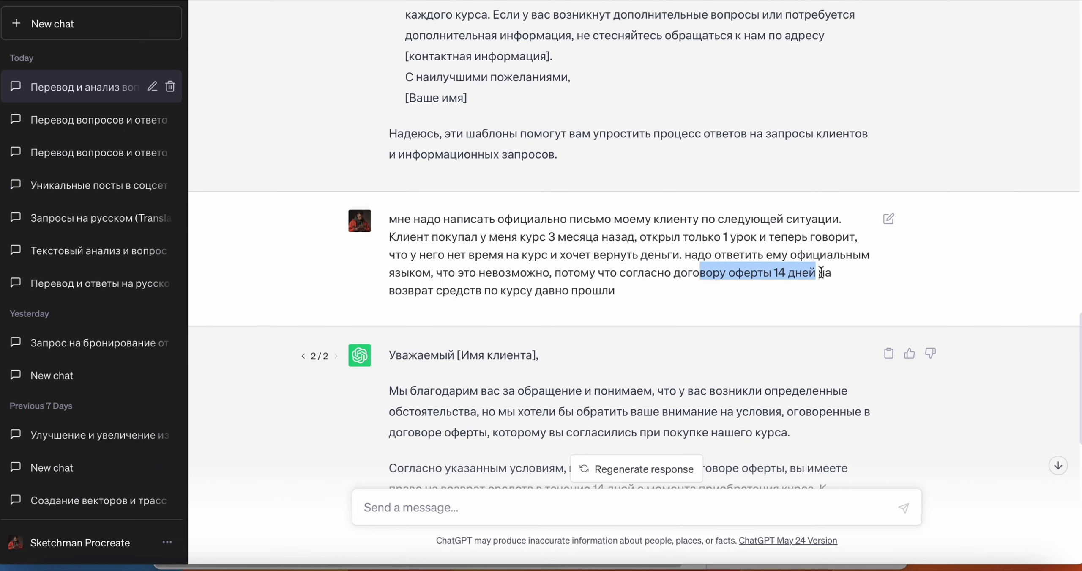
scroll(646, 264, "down", 3)
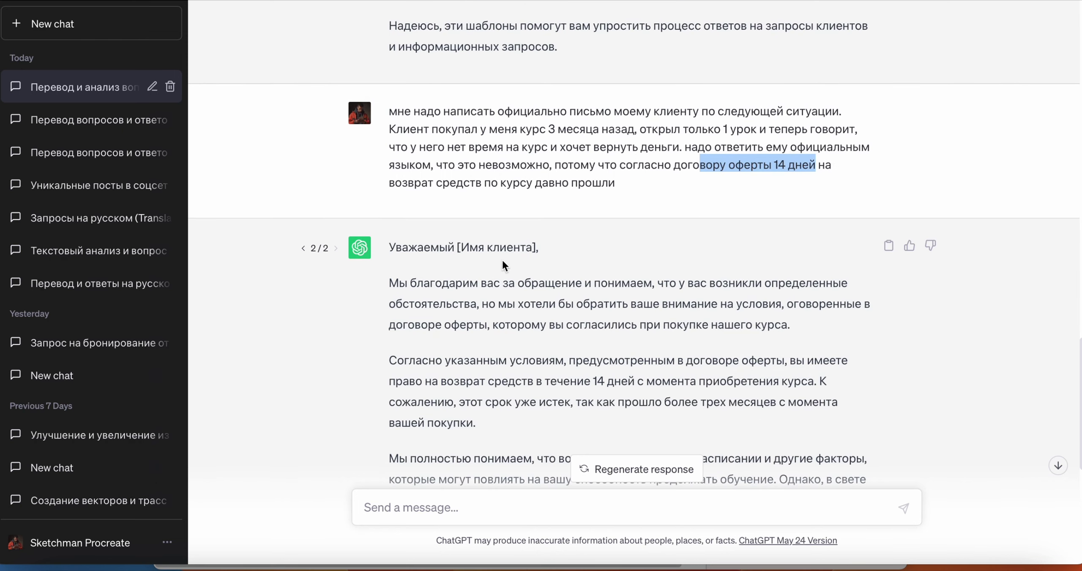
scroll(502, 258, "down", 2)
scroll(578, 278, "down", 7)
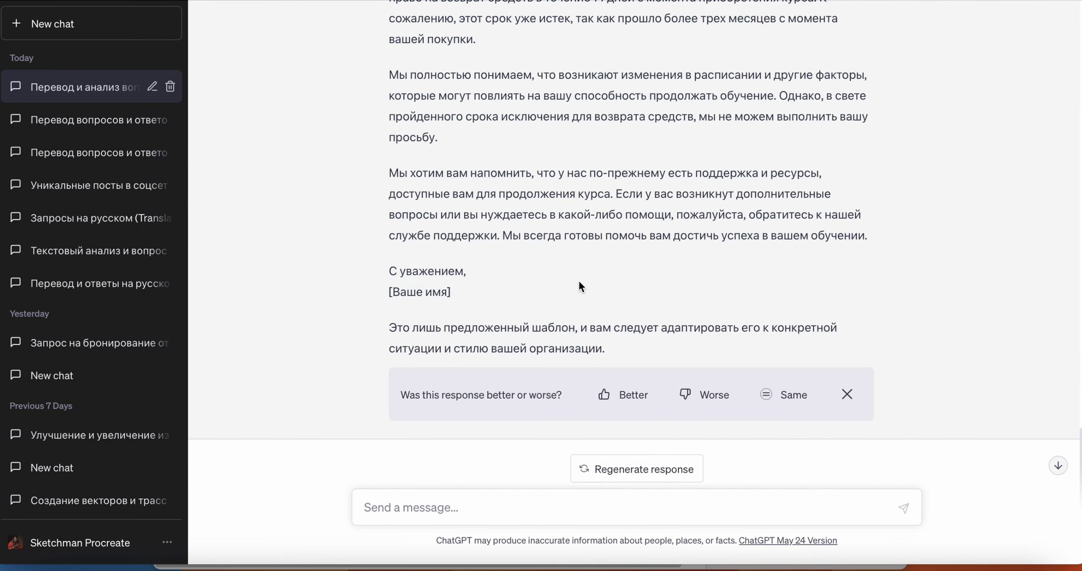
scroll(579, 281, "down", 1)
left_click(519, 506)
type("у")
key("BackSpace")
type("я получил ")
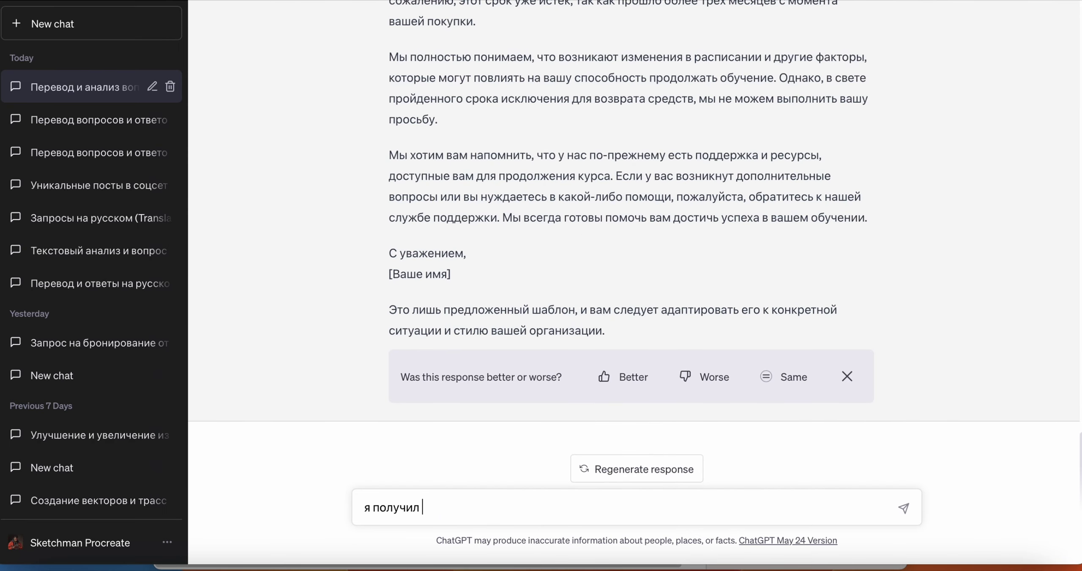
type("бан на ветке Кувв")
key("BackSpace")
key("BackSpace")
key("BackSpace")
key("BackSpace")
type("Reddit b cx")
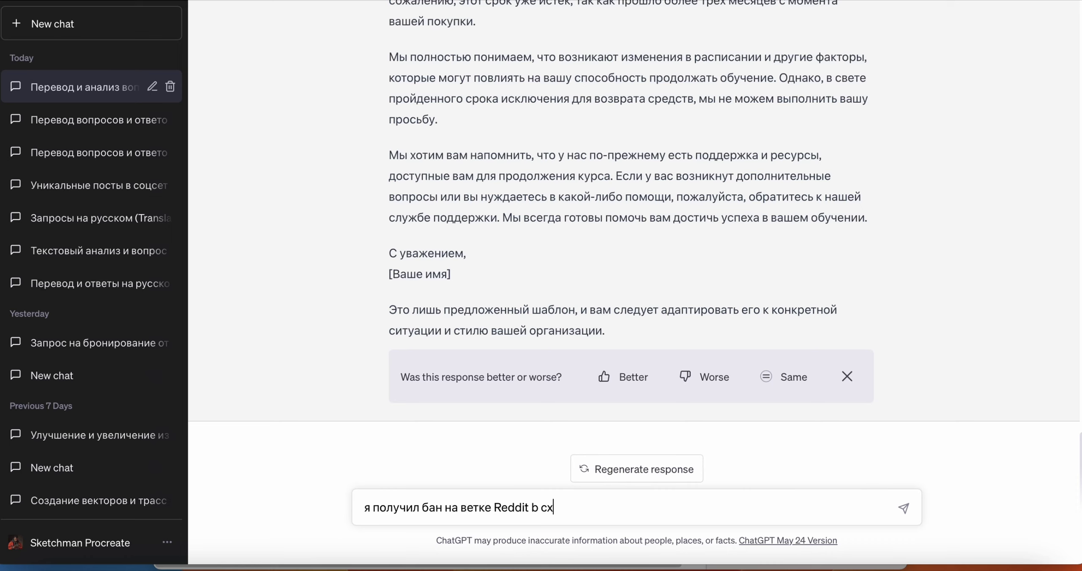
Step: Continue the message by calling the ban unfair and naming the thread: "и считаю его не справедливым. ветка называется Procreate."
key("BackSpace")
key("BackSpace")
key("BackSpace")
key("BackSpace")
type("и считаю его не справедливым. ветка на")
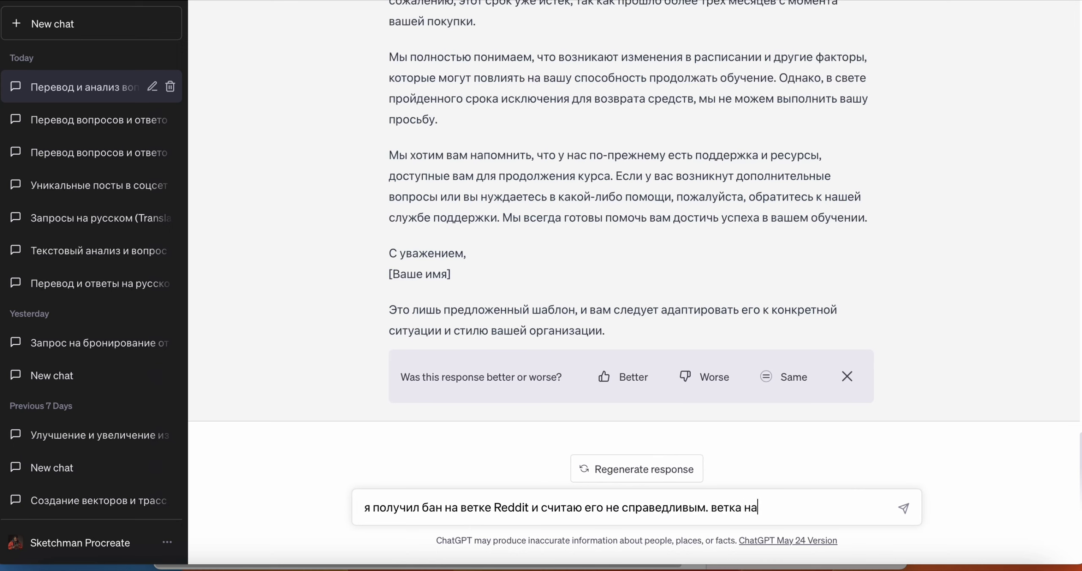
type("зывается Procreate. ")
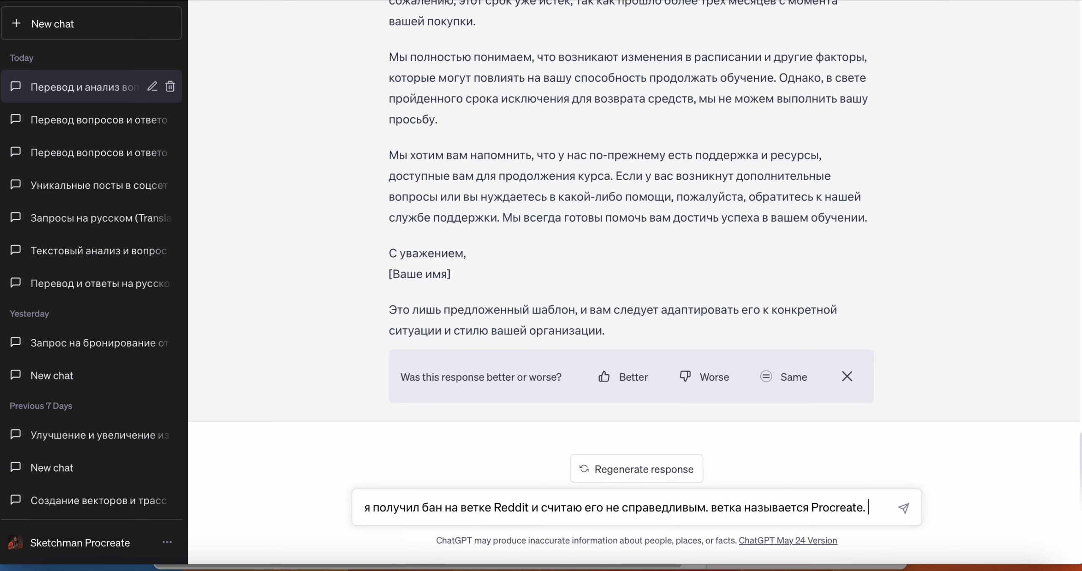
Step: Ask for help writing an official letter in English to Reddit technical support, send the request and view the generated letter
type("помоги мне написать официальную письмо в ")
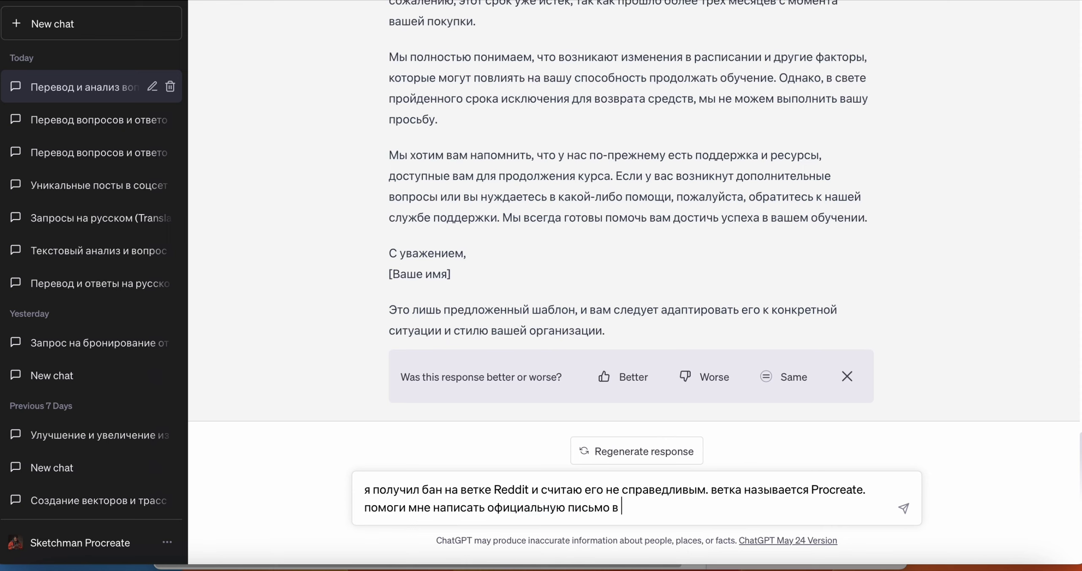
type("техническую поддержку Reddit")
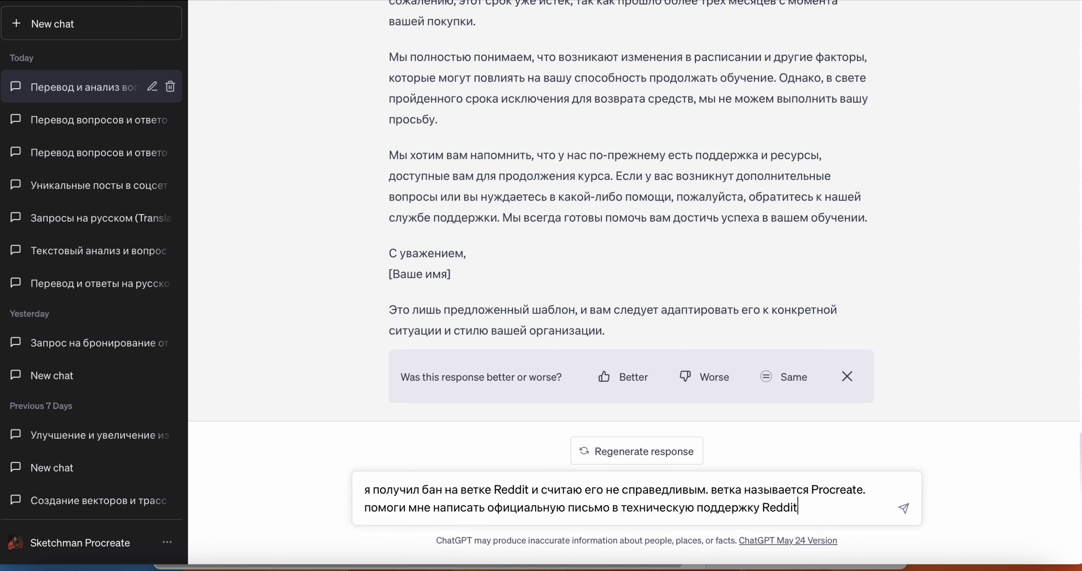
type(". письмо нужно сделать на английском языке")
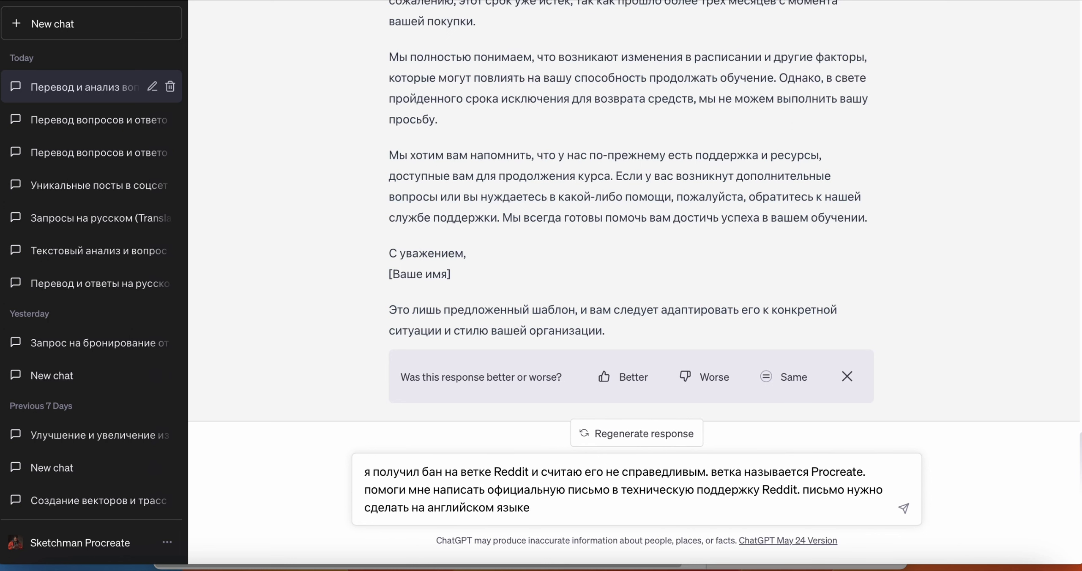
key("Return")
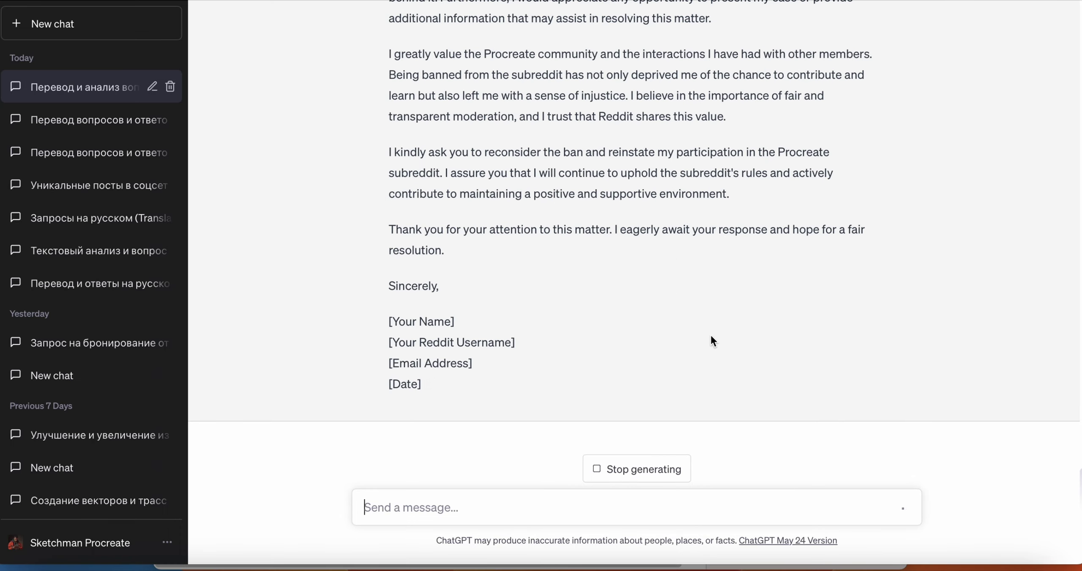
scroll(695, 342, "up", 15)
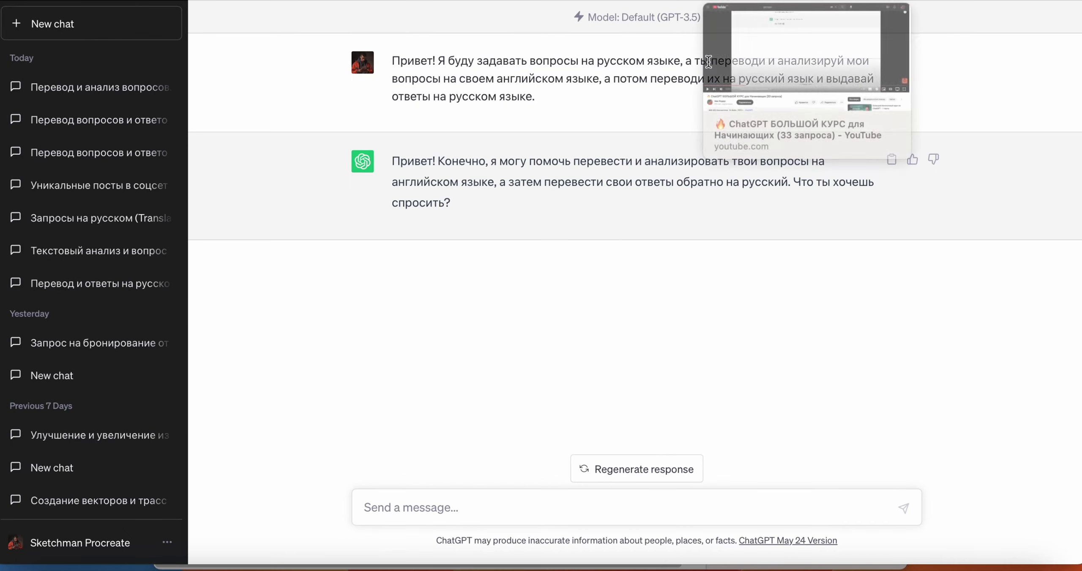
Step: In a new chat, enter the Russian prompt template for a catchy slogan and reduce its placeholder to "[БРЕНДА - ]"
type("Создай броский и запоминающийся слоган для моего [БРЕНДА, ПРОДУКТА, КАМПАНИИ], который отражает его суть и привлекает целевую аудиторию.")
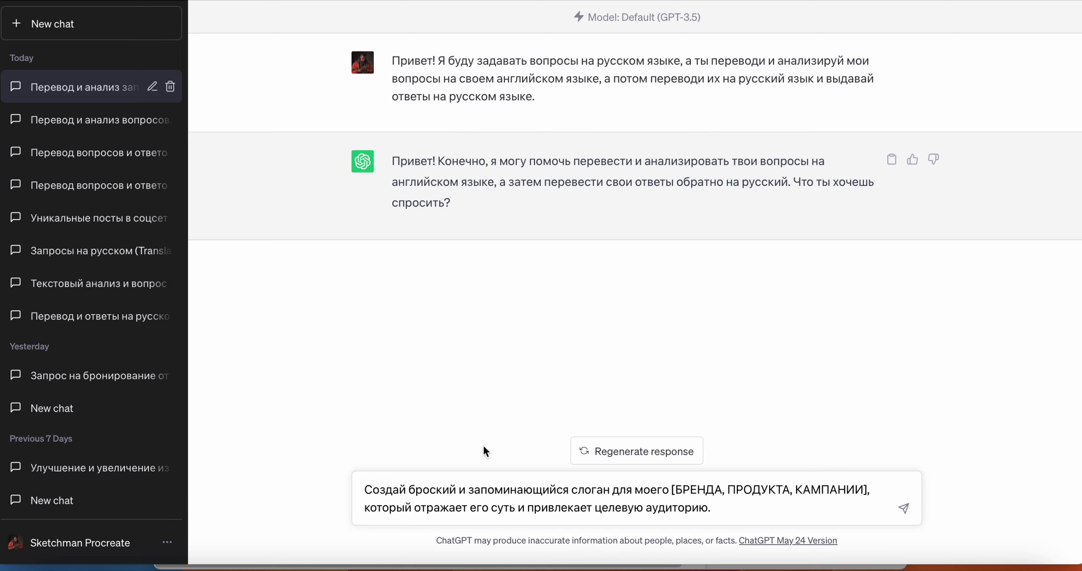
left_click_drag(728, 489, 863, 489)
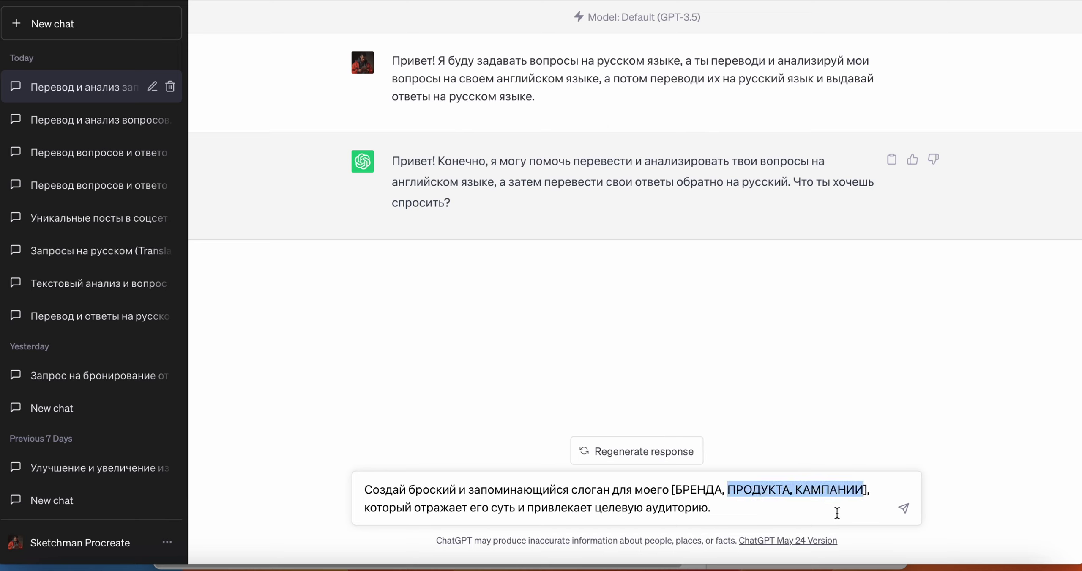
key("BackSpace")
key("BackSpace")
key("BackSpace")
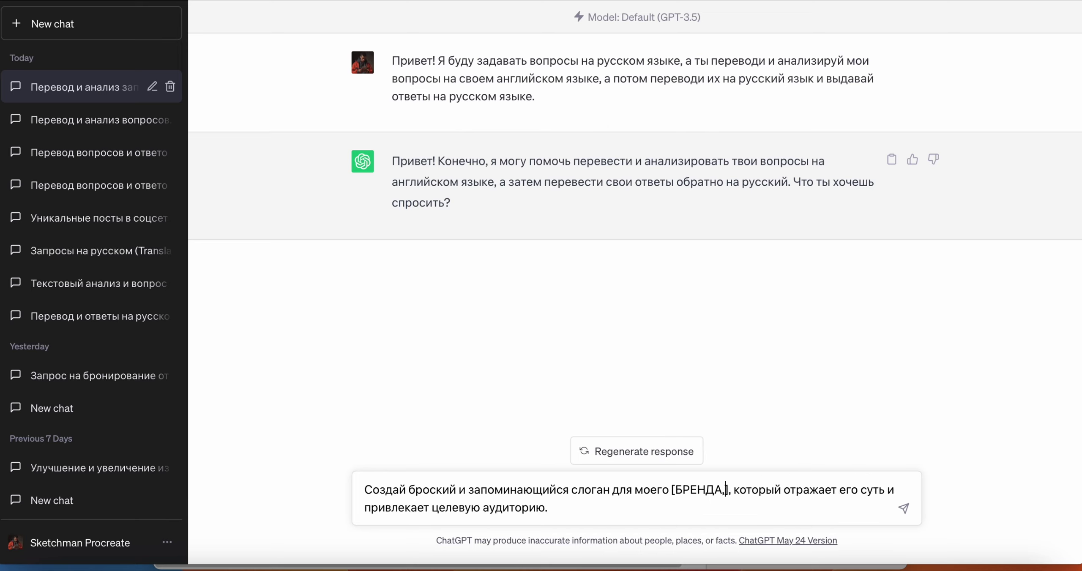
type("- ")
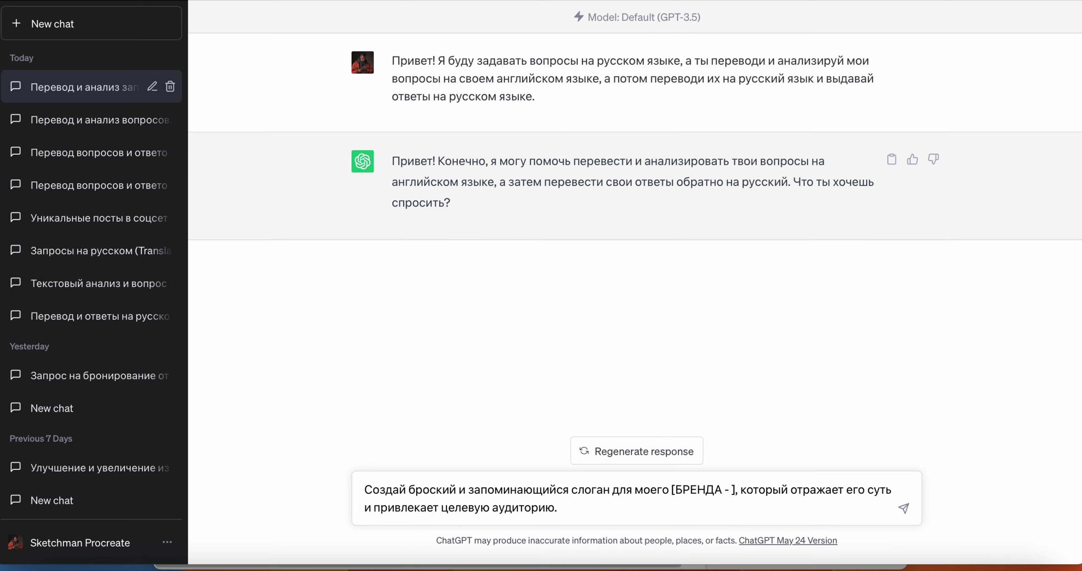
Step: Describe the brand as "у меня онлайн школа по изучению Procreate и нейросетей Midjourney, Stable Diffusion" and send the slogan request
type("у меня онлайн школа")
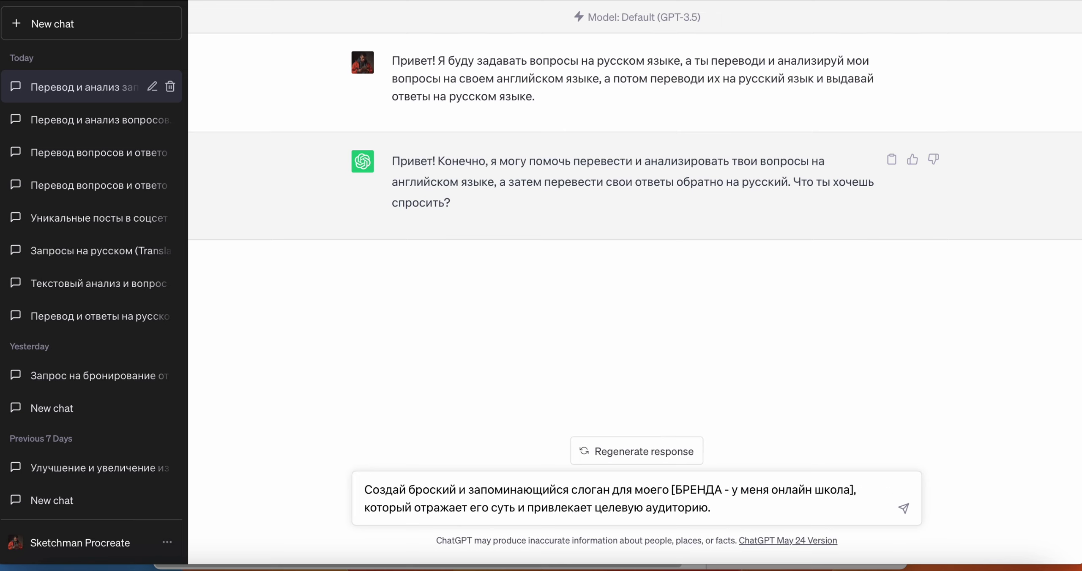
type(" по изу")
type("чению")
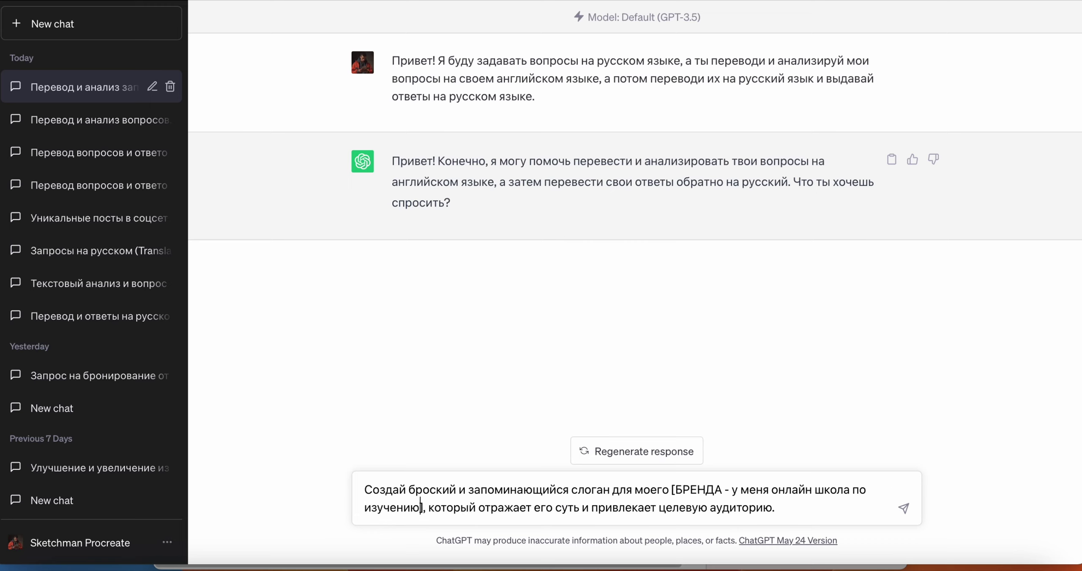
type(" Procre")
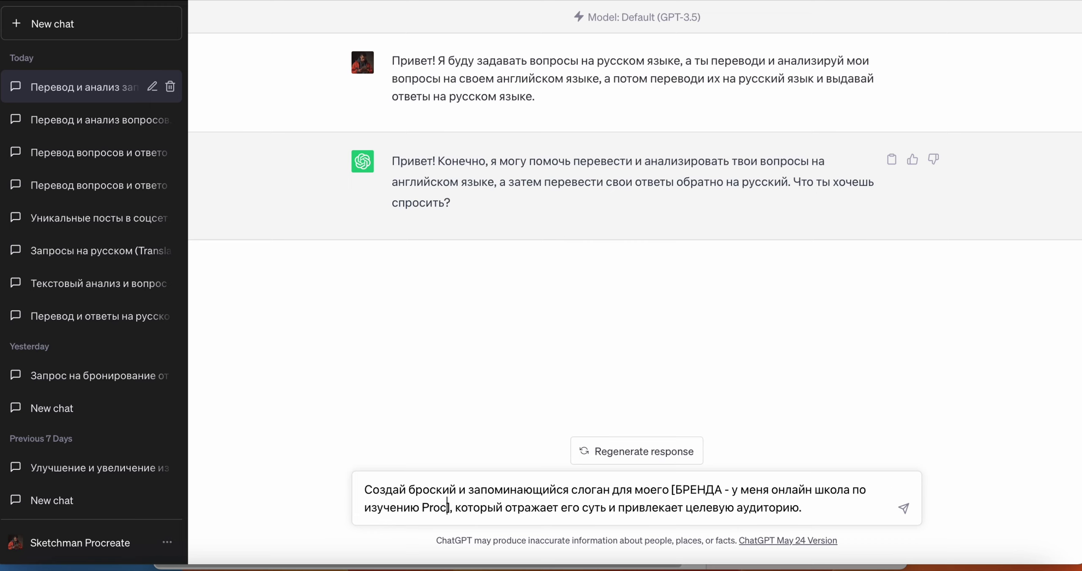
type("ate")
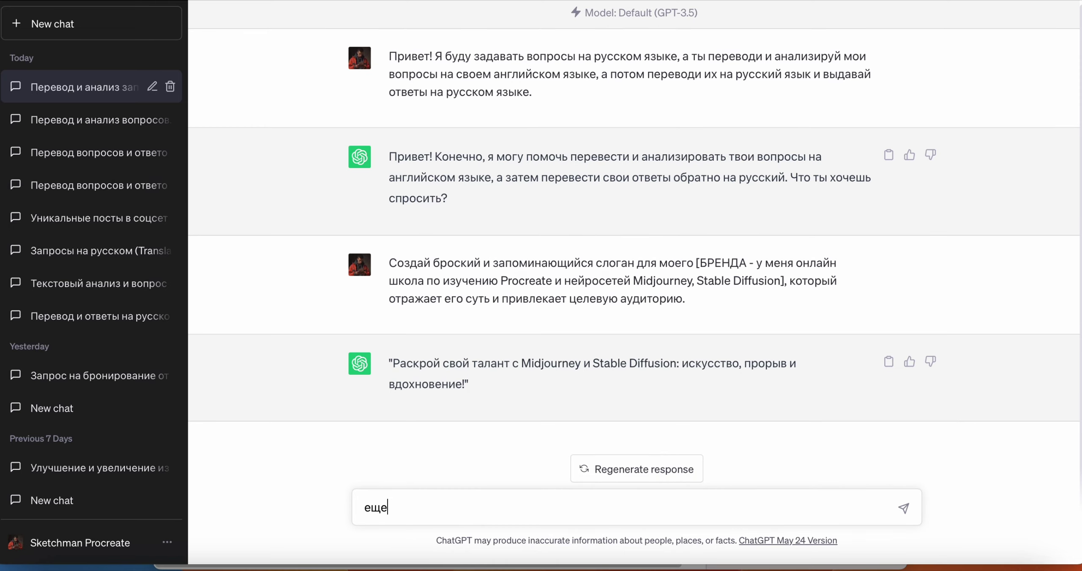
Step: Request further slogan variants with "еще", and ask for ten at once with "напиши сразу 10 штук"
key("Return")
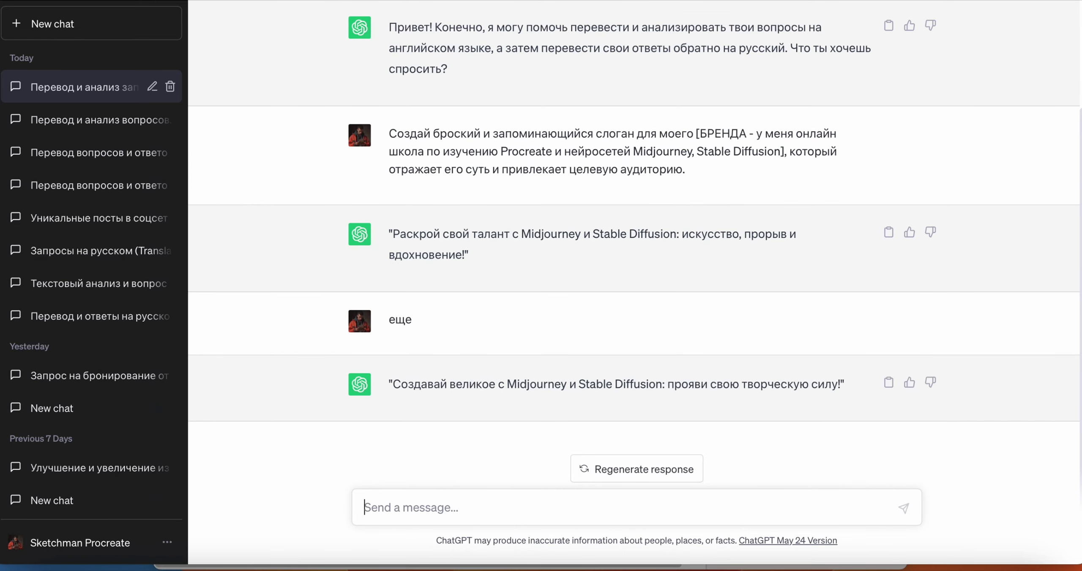
type("н")
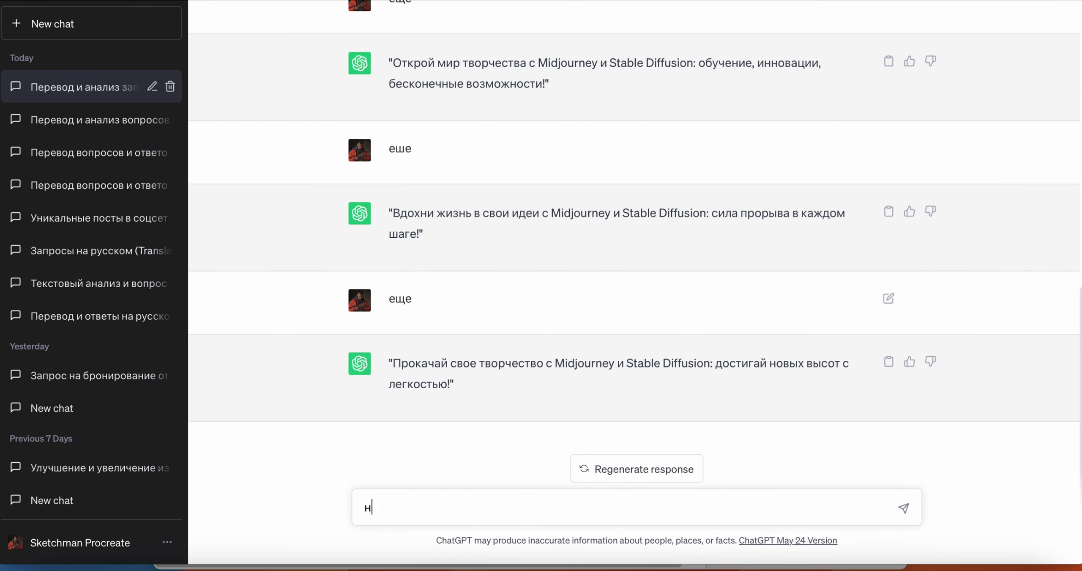
type("апиши сразу 10 штук")
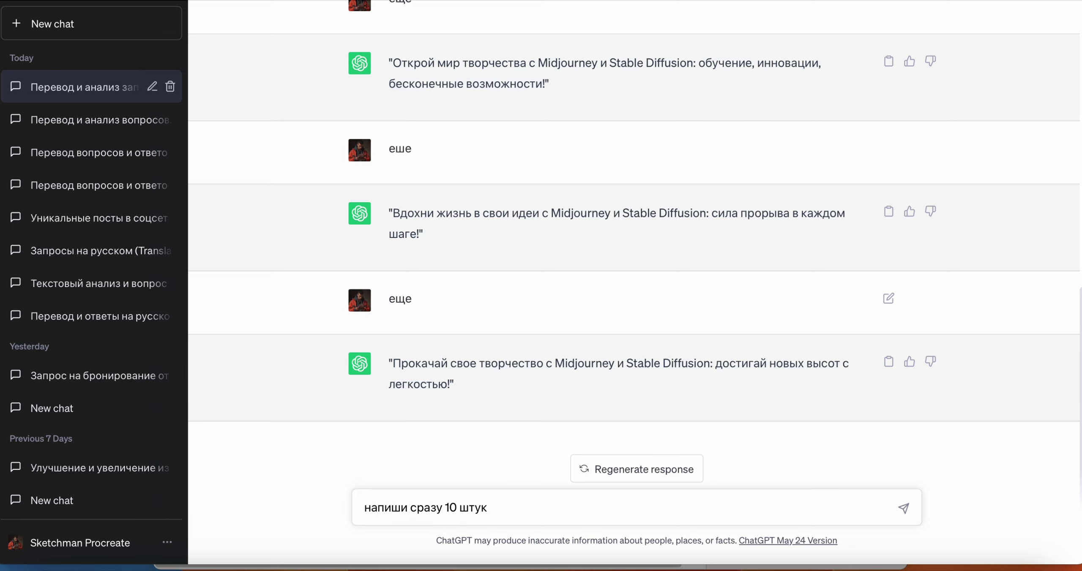
key("Return")
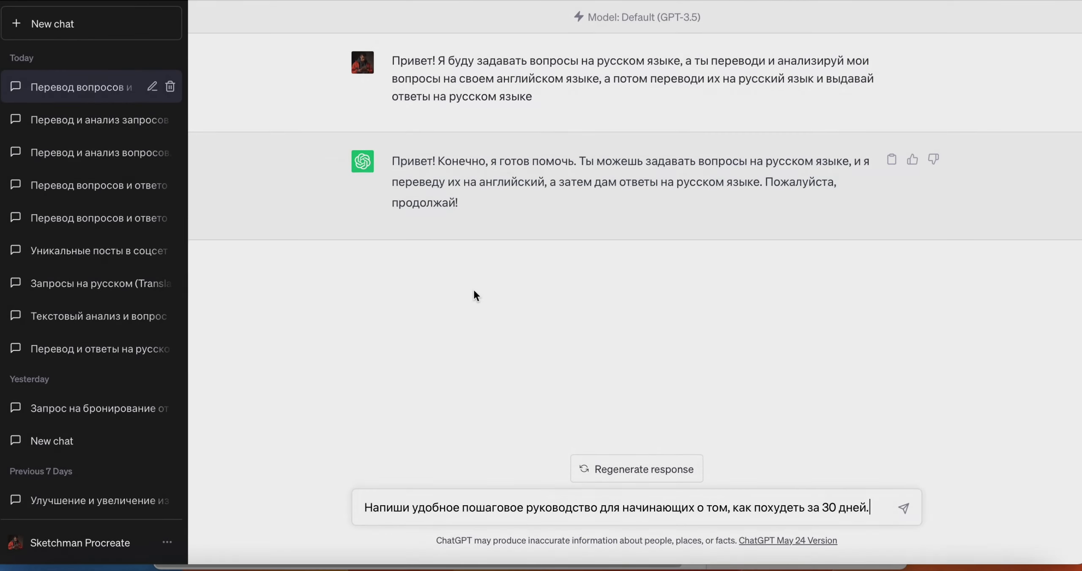
Step: Request a convenient step-by-step beginner's guide in Russian on how to lose weight in 30 days ("как похудеть за 30 дней")
key("Return")
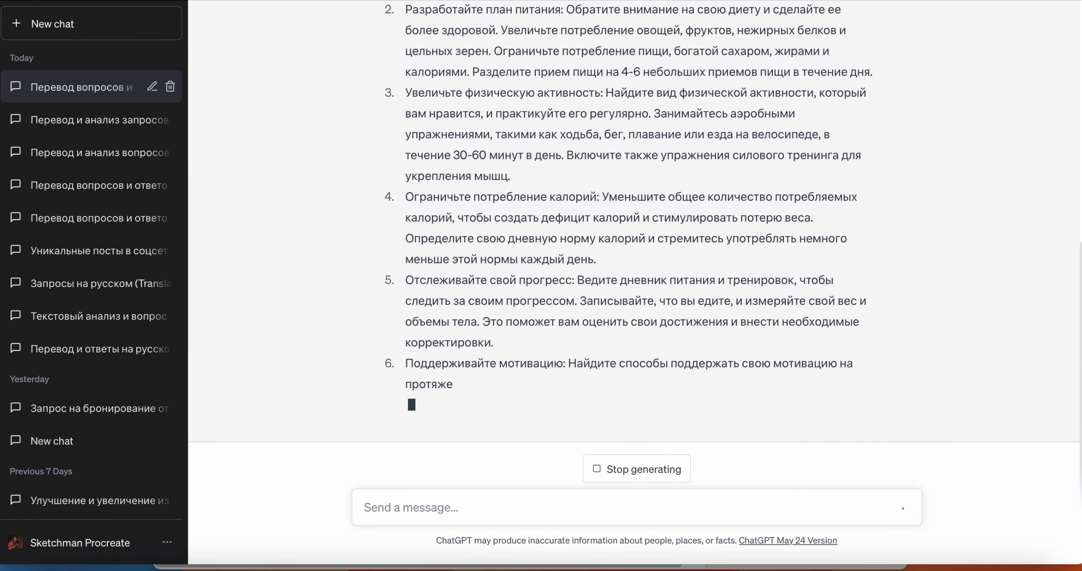
left_click(706, 469)
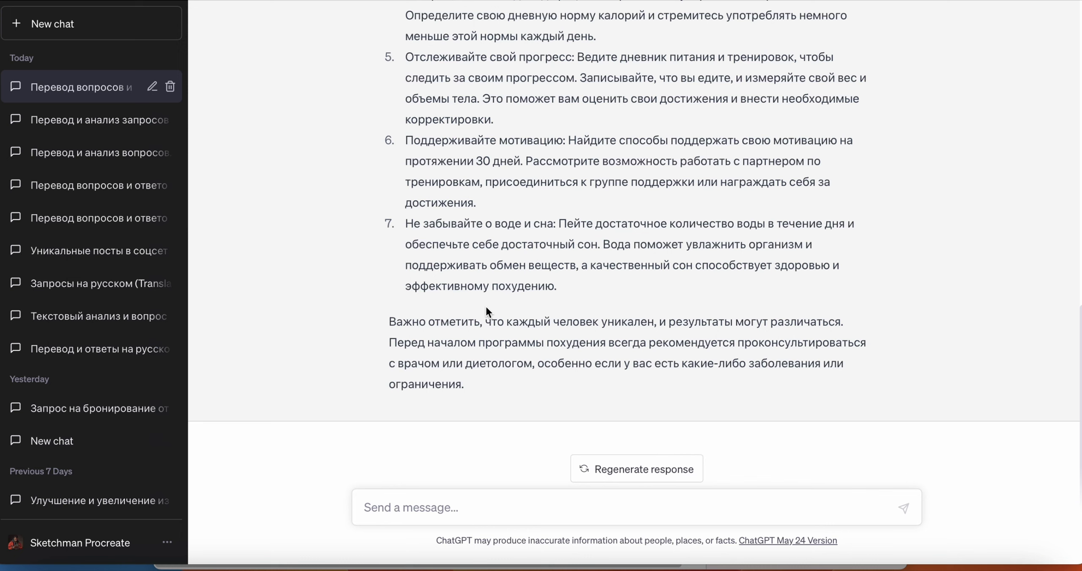
Step: Paste the beginner's guide prompt again and replace its weight-loss topic with "выучить язык Python за 2 недели"
right_click(464, 500)
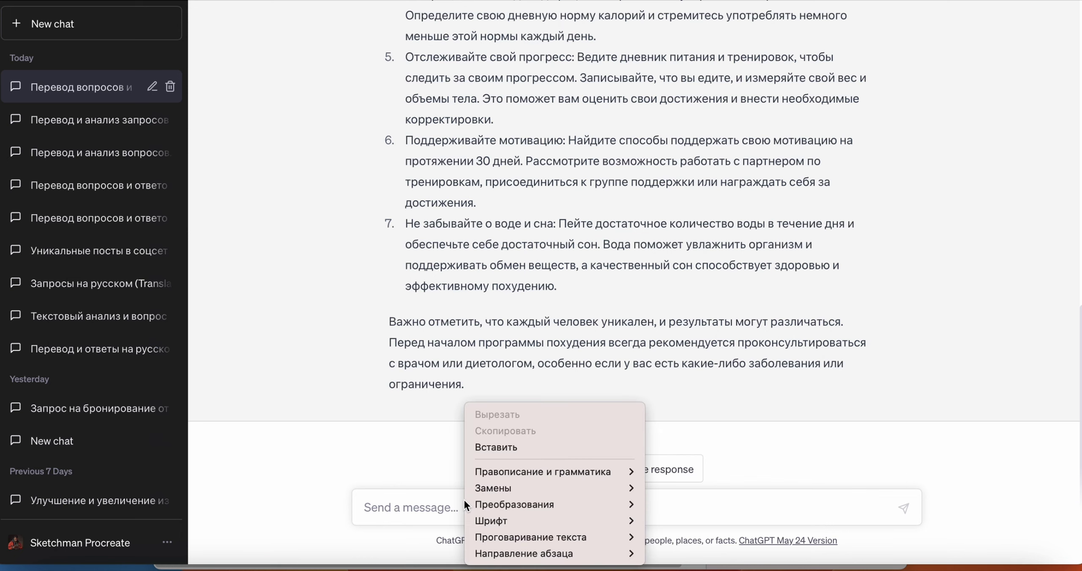
left_click(490, 447)
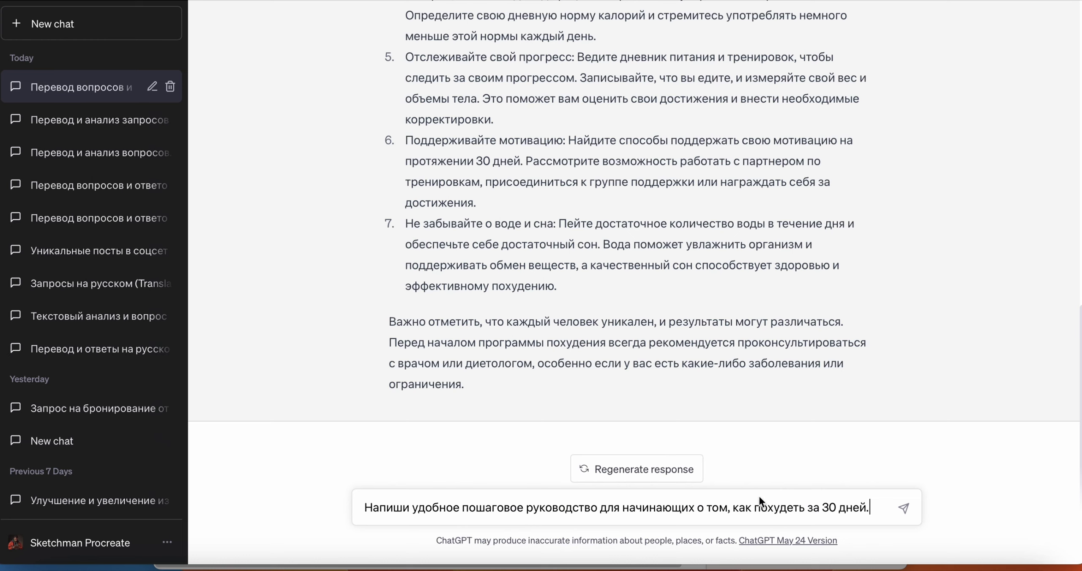
left_click_drag(755, 507, 870, 506)
type("вы")
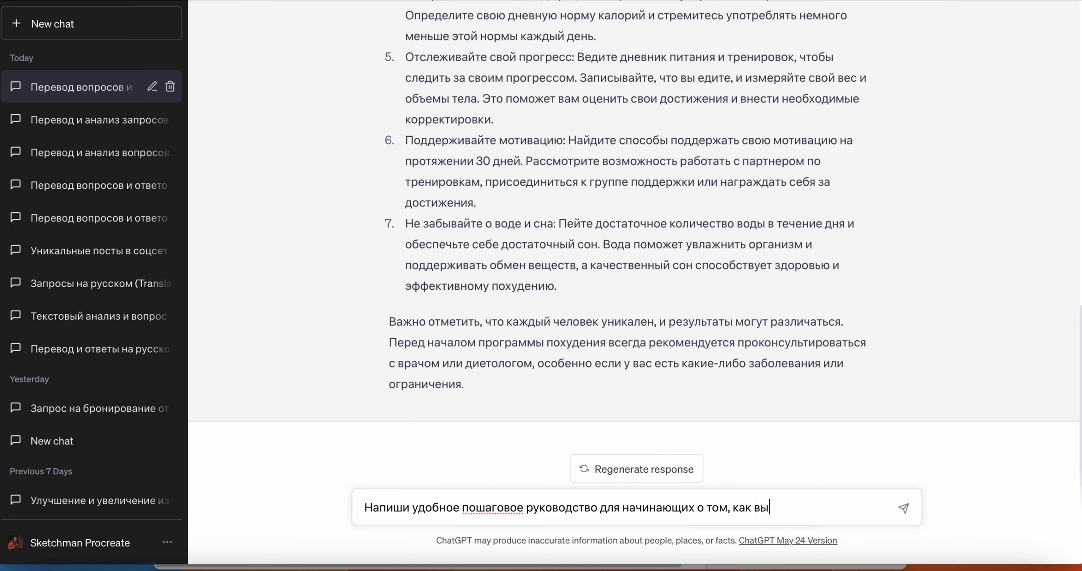
type("учить язык Python за 2 недел")
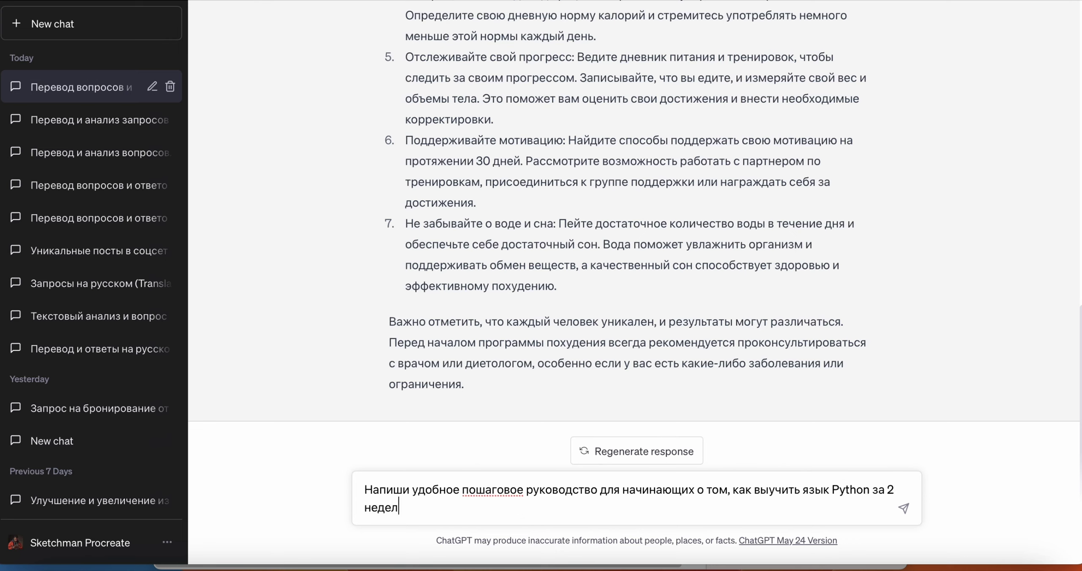
Step: Add "разбей руководство на дни и недели и представь ответ в таблице", send the request and review the generated Python study plan
type("и. разбей руководство на д")
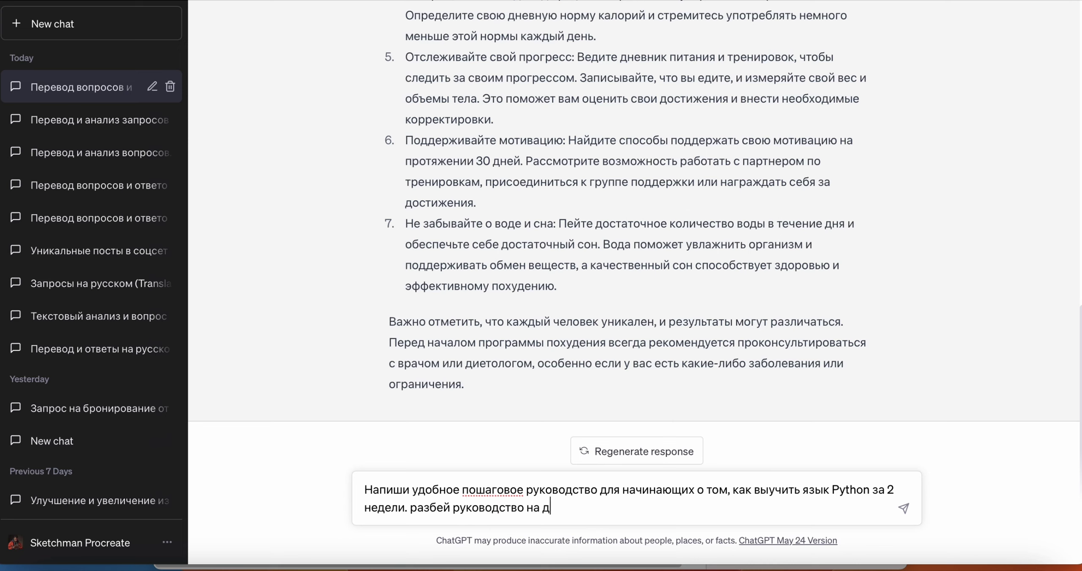
type("ни и недели и представь ответ в")
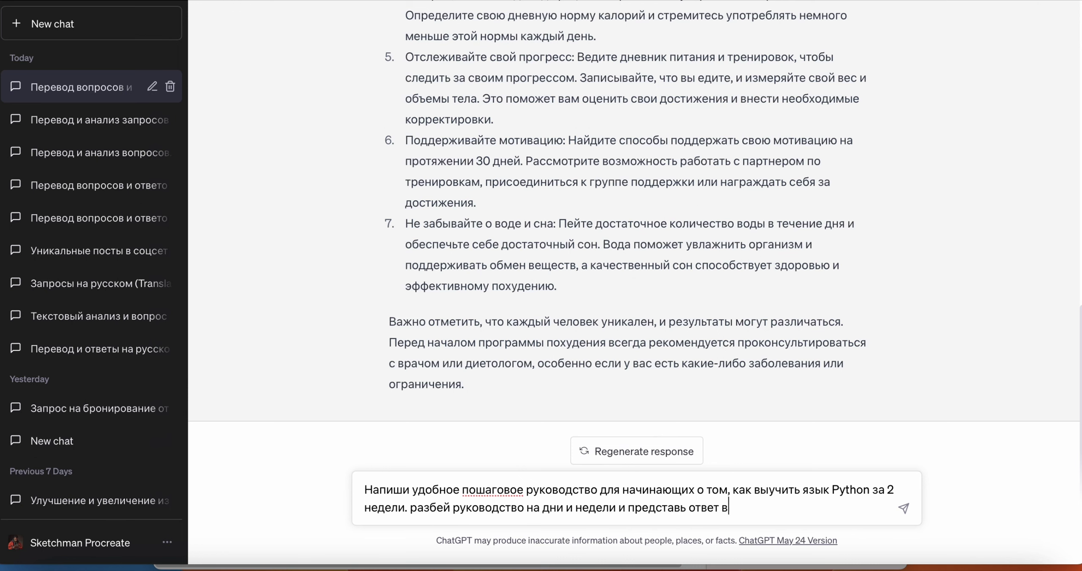
type(" таблице")
key("Return")
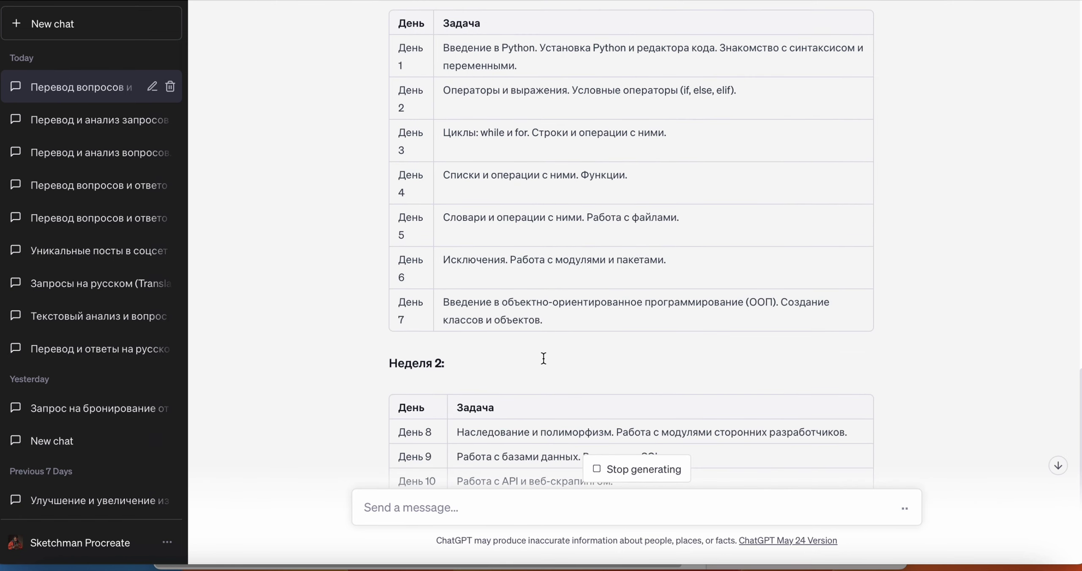
scroll(543, 358, "up", 8)
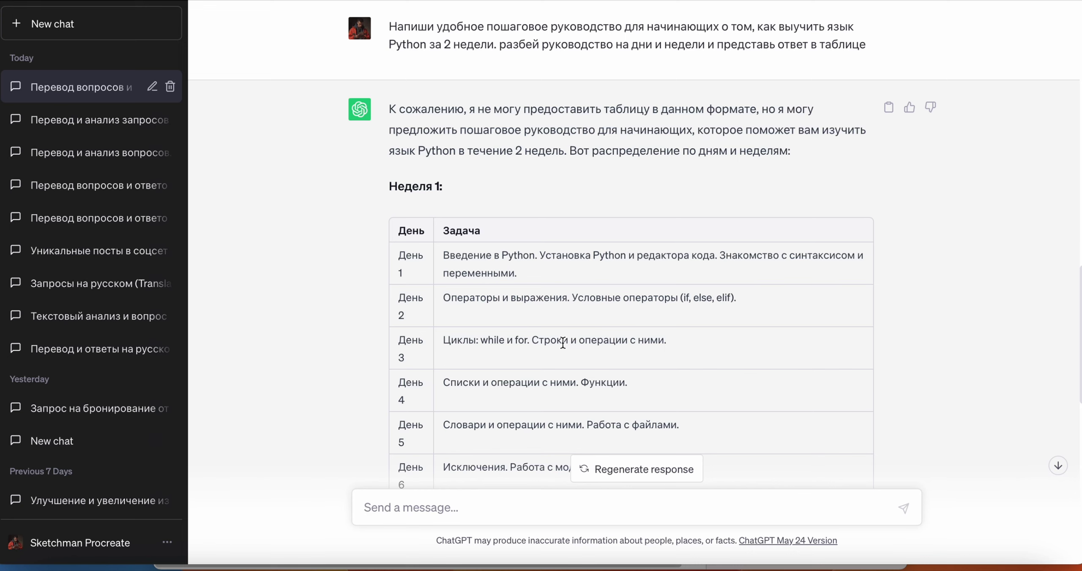
scroll(562, 343, "down", 3)
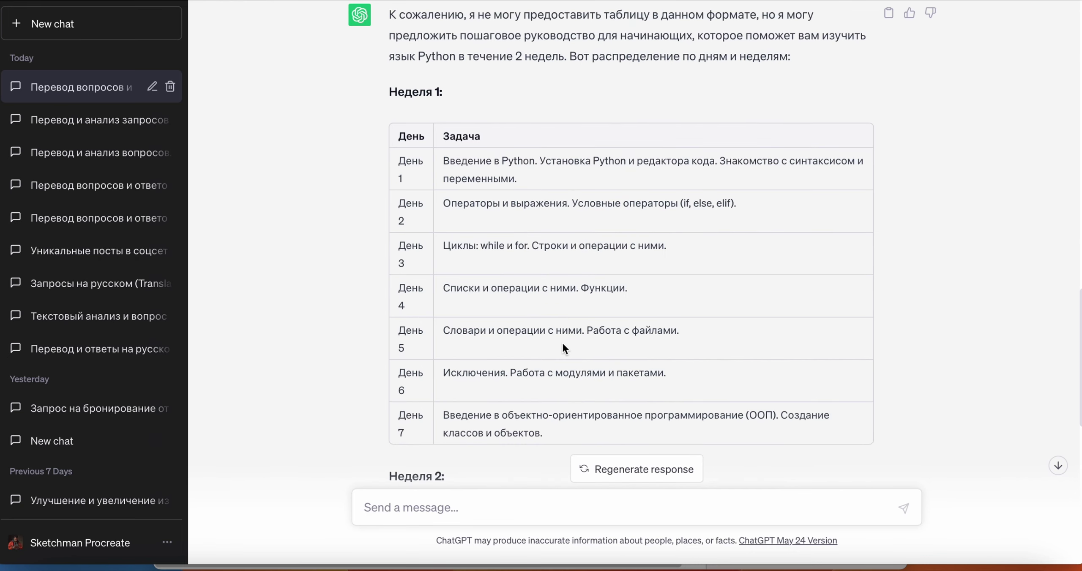
Step: Read through the day-by-day tasks for both weeks in the generated Python study plan tables
scroll(562, 347, "down", 1)
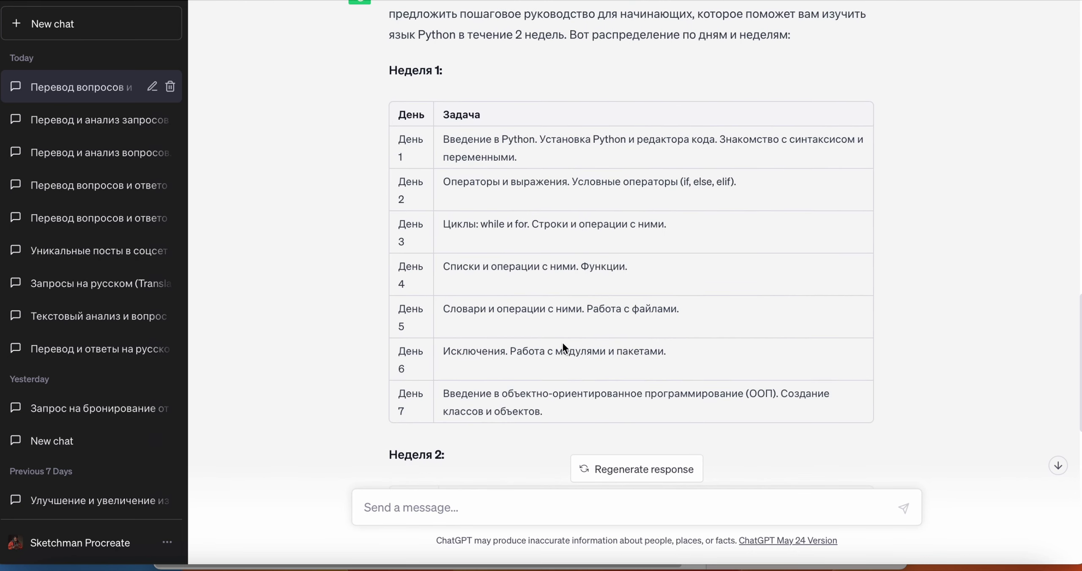
scroll(562, 347, "down", 1)
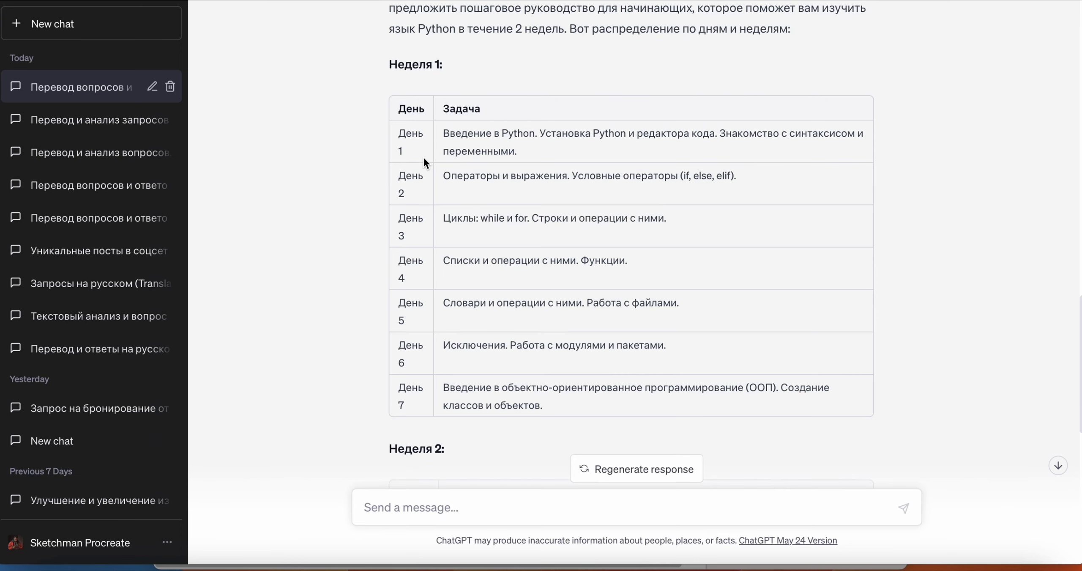
scroll(424, 162, "down", 7)
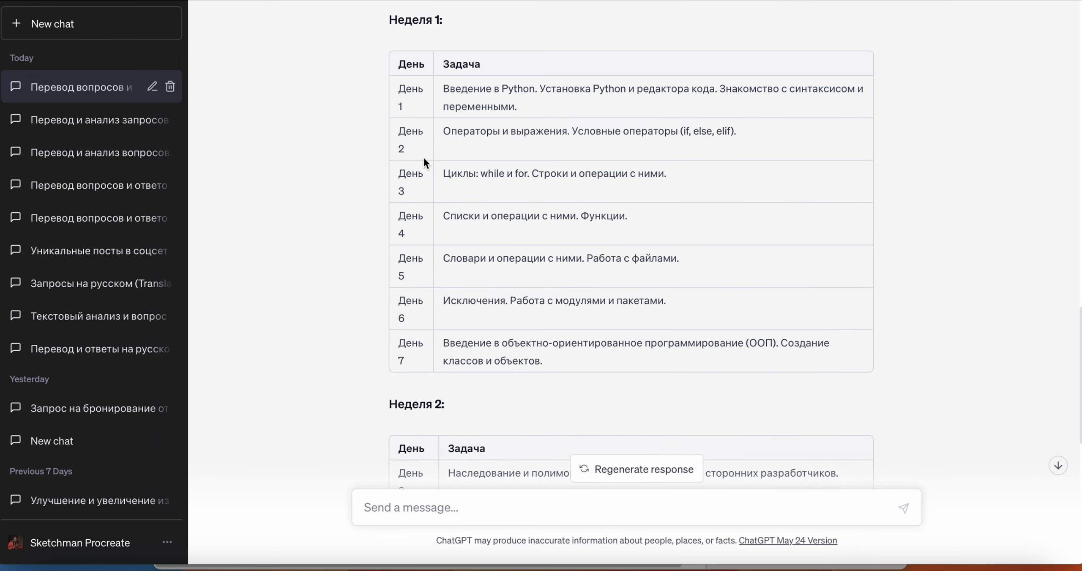
scroll(424, 157, "down", 1)
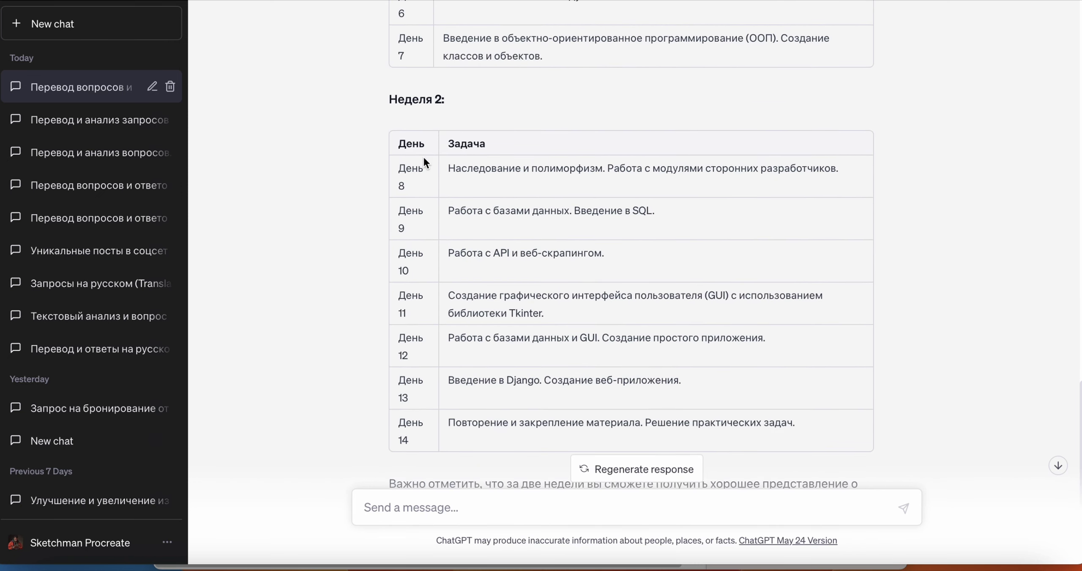
scroll(424, 158, "down", 3)
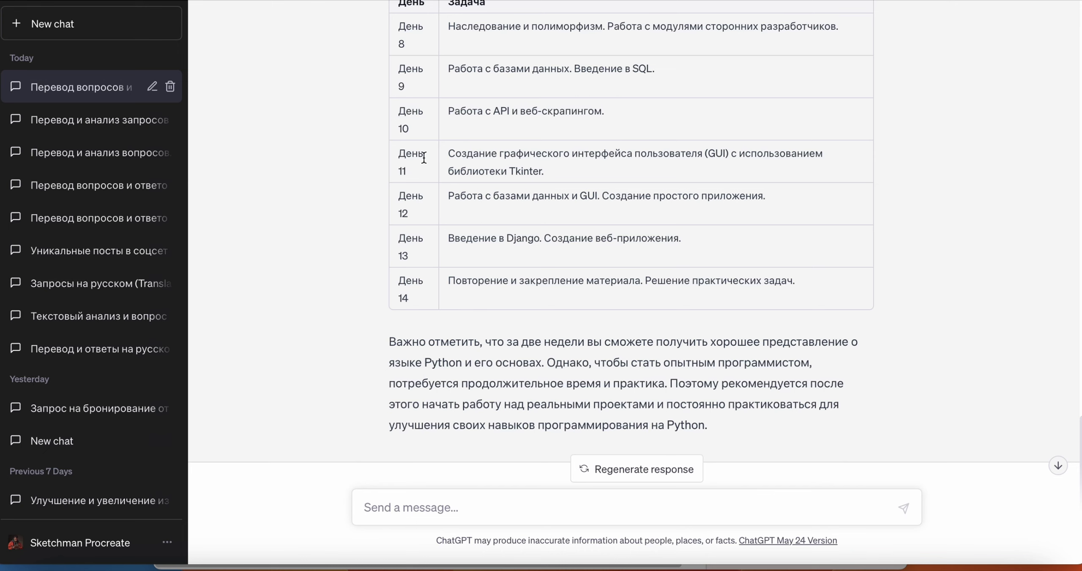
scroll(423, 157, "up", 1)
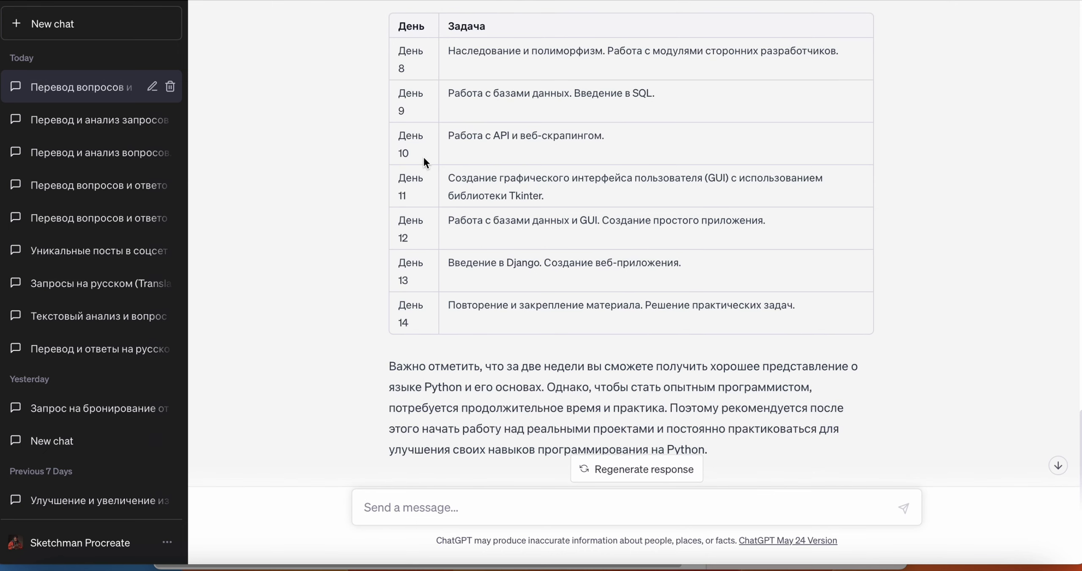
scroll(424, 158, "down", 1)
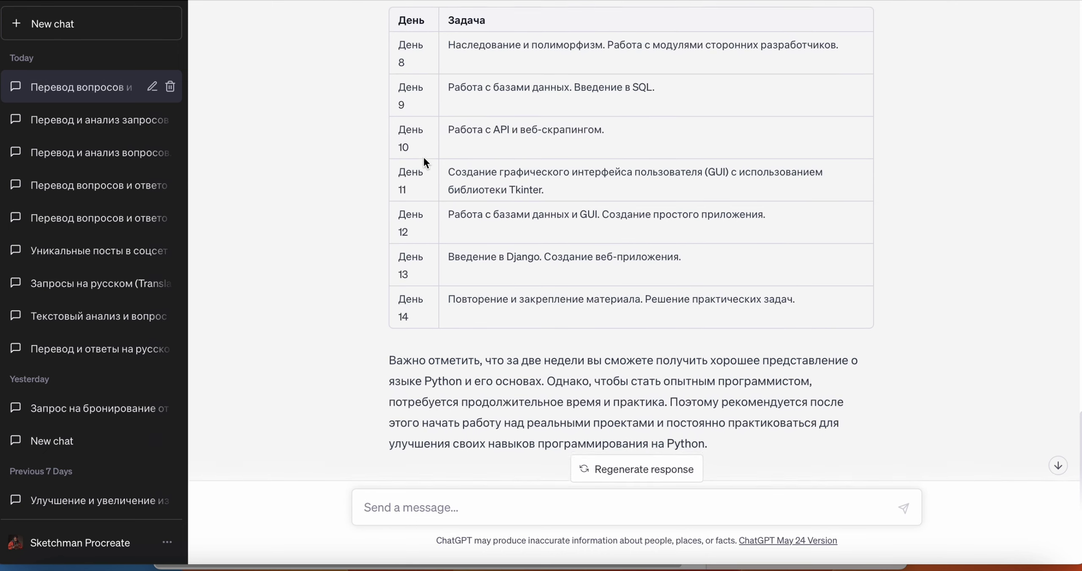
scroll(423, 158, "down", 1)
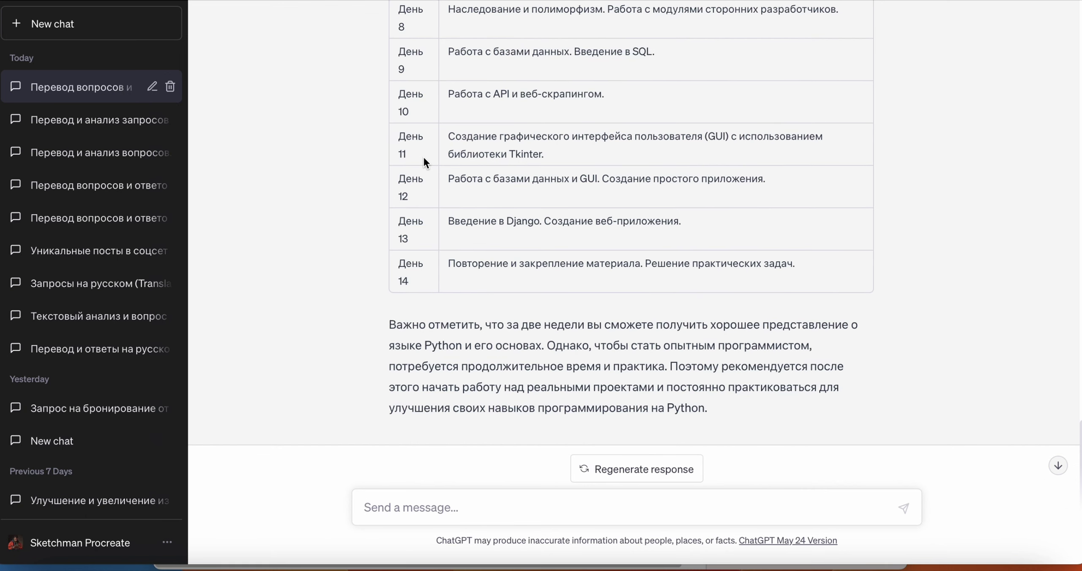
scroll(424, 161, "up", 10)
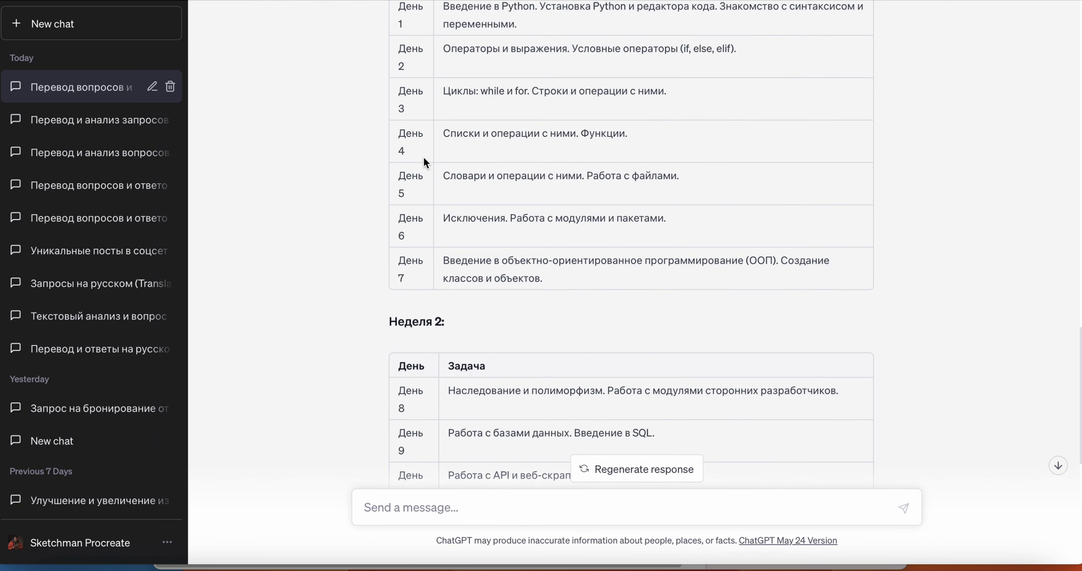
scroll(424, 158, "up", 1)
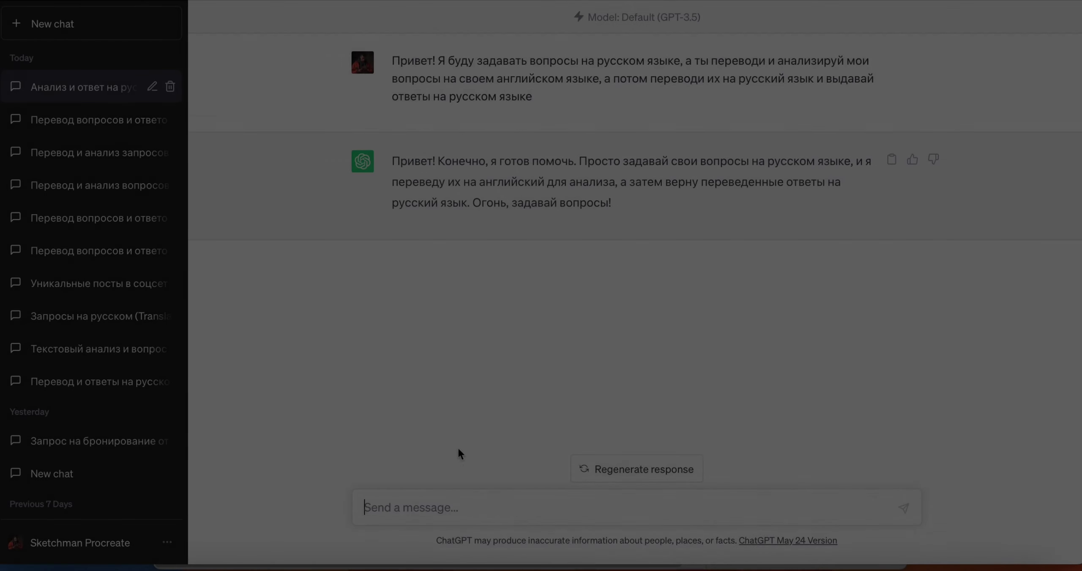
Step: Request a story with "Напиши мне короткий рассказ 1000 символов в стиле Stephen Edwin King." and read the generated text
type("Напиши мне короткий рассказ 1000 символов в стиле Stephen Edwin King.")
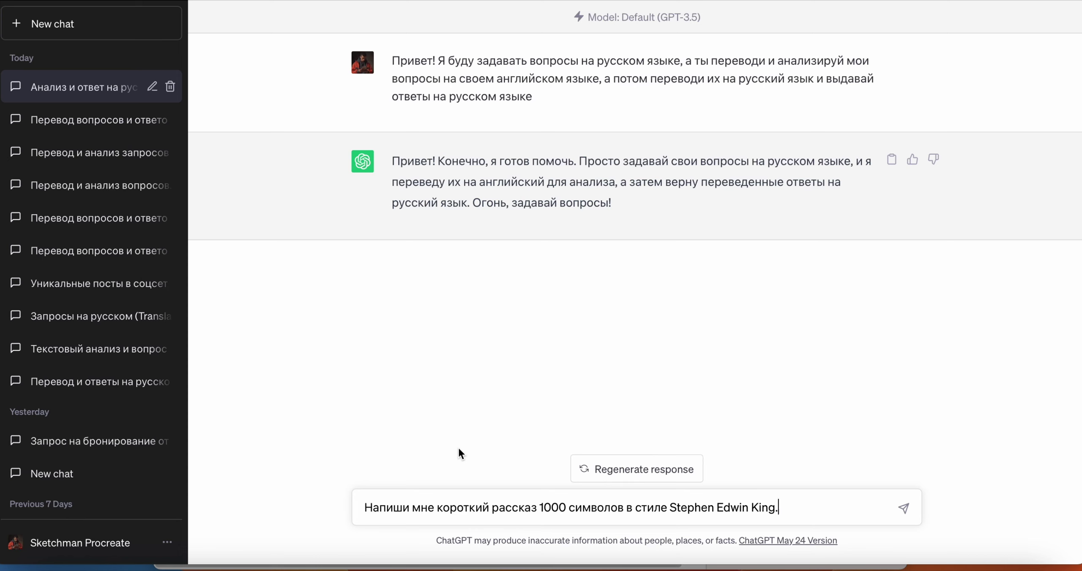
key("Return")
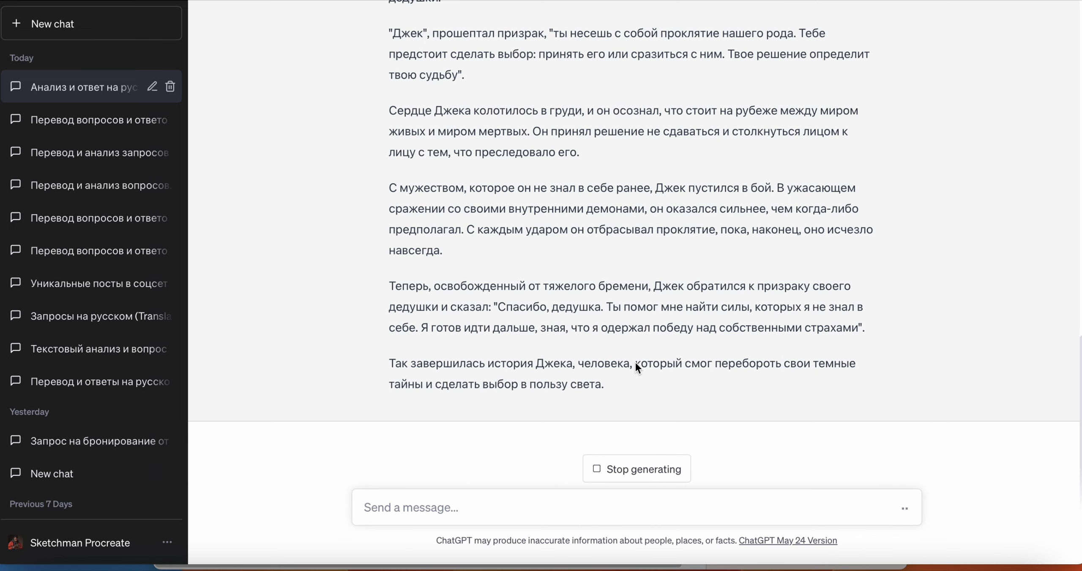
scroll(618, 375, "up", 20)
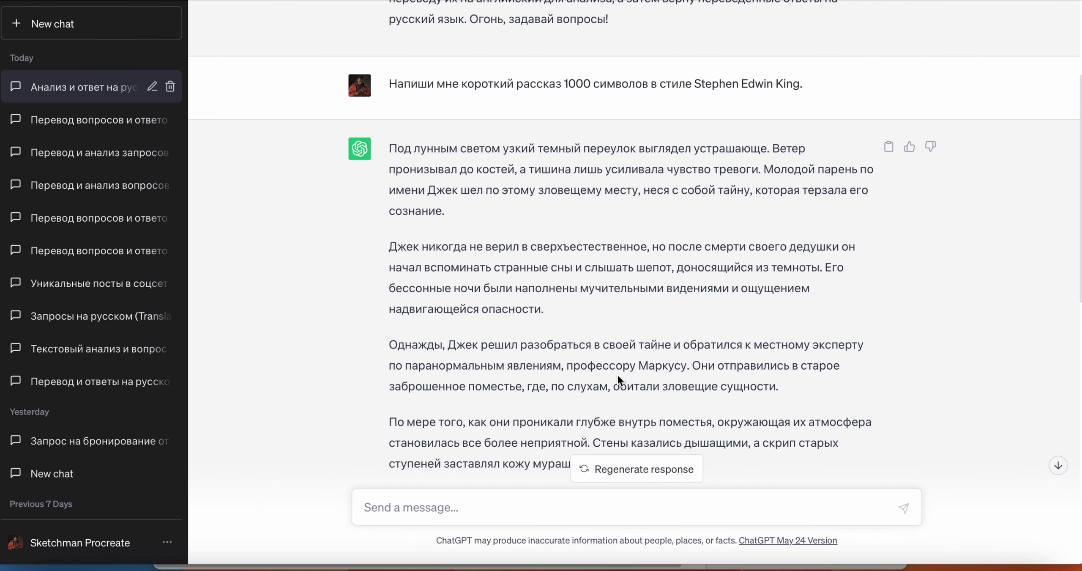
scroll(618, 375, "down", 1)
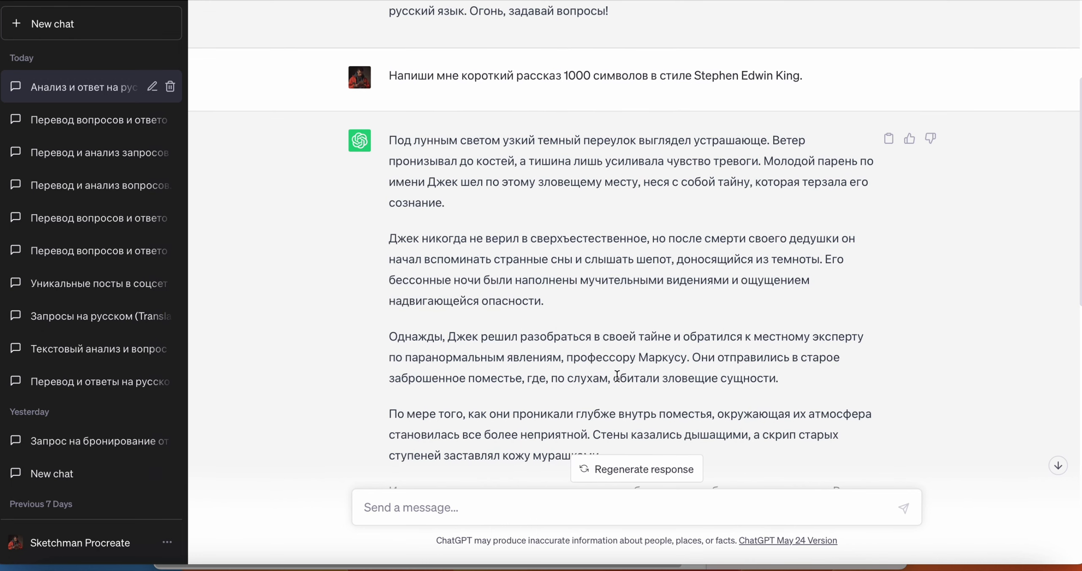
scroll(617, 375, "down", 5)
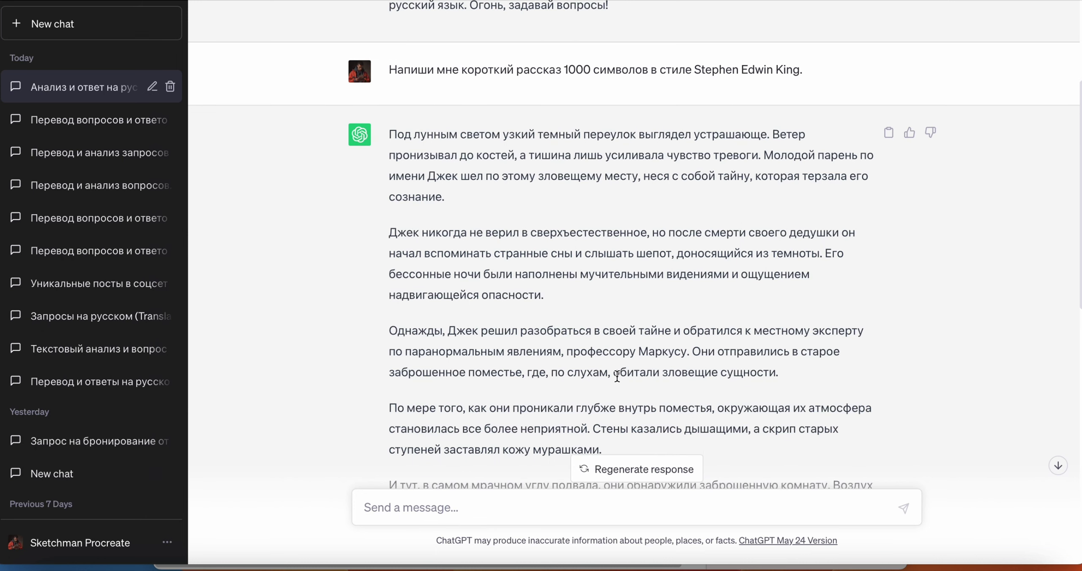
scroll(616, 373, "down", 1)
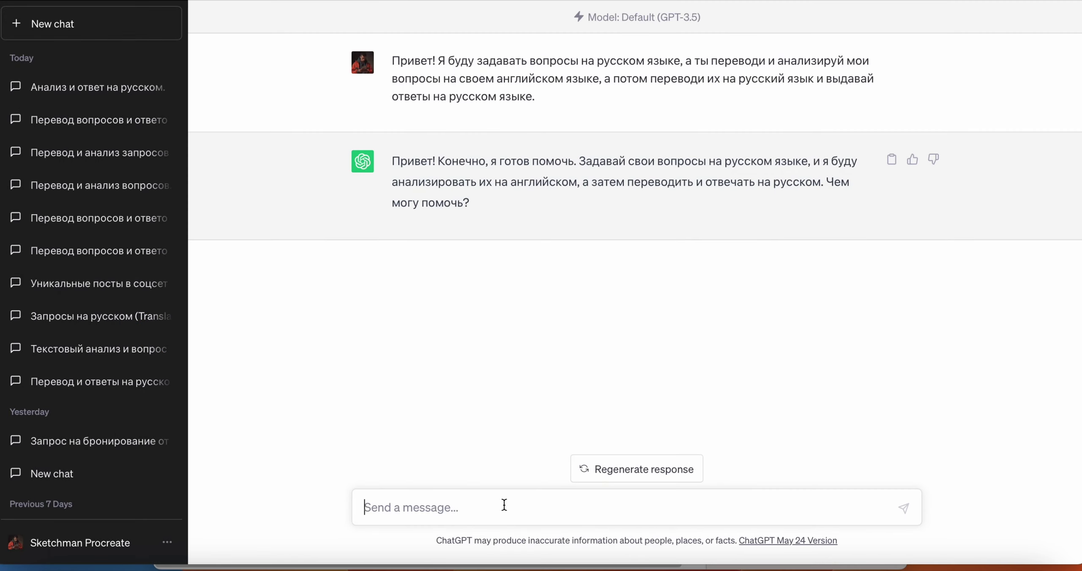
Step: Request ten earning ideas with "Дай мне 10 идей, как заработать на цифровом рисовании" and read through the generated list
type("Дай мне ")
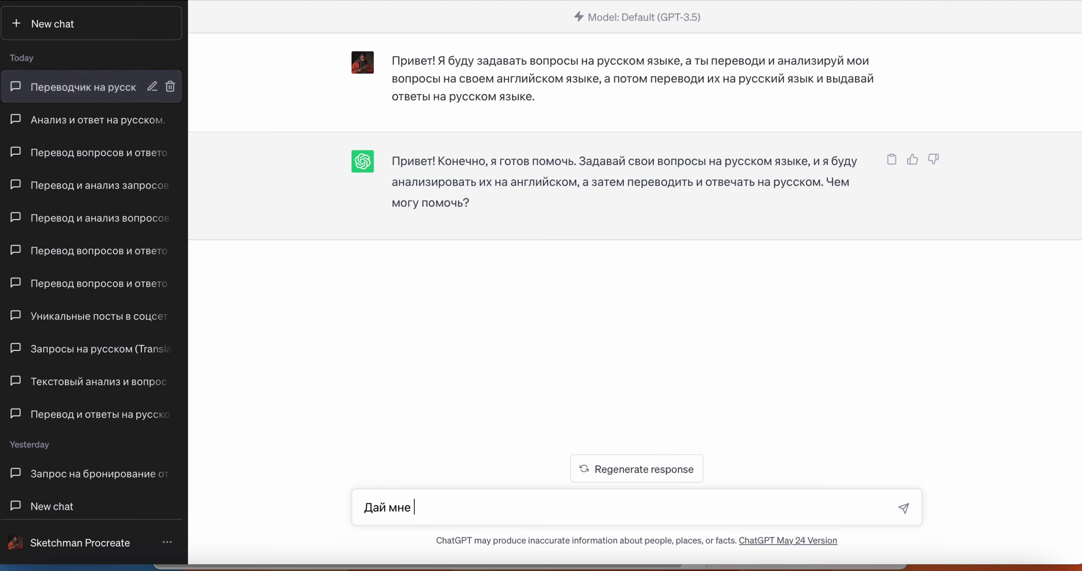
type("10 идей, как заработать на знаниях")
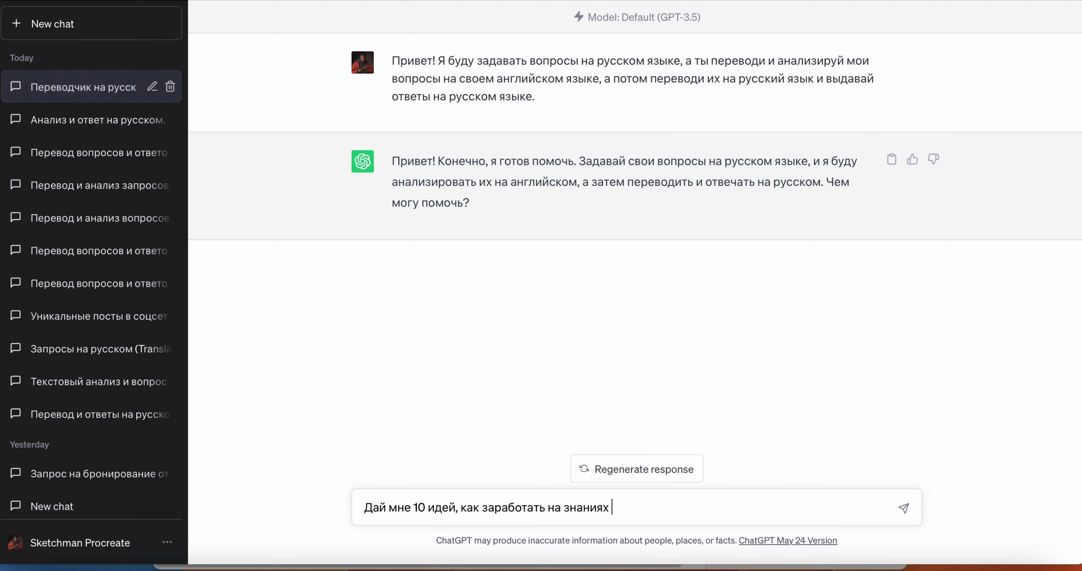
key("BackSpace")
key("BackSpace")
key("BackSpace")
key("BackSpace")
key("BackSpace")
key("BackSpace")
key("BackSpace")
type("цифровом рисовании")
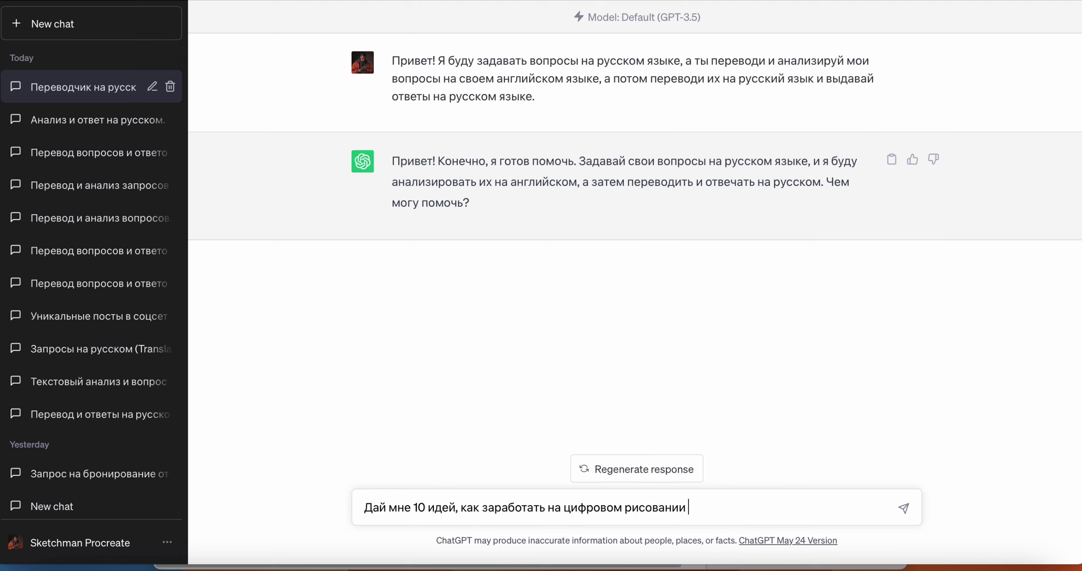
key("Return")
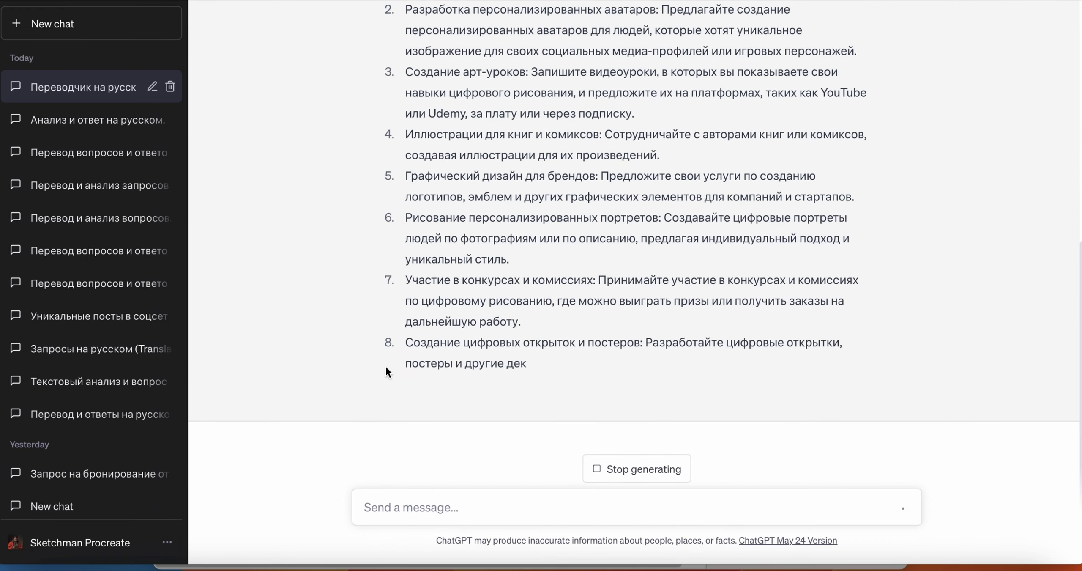
scroll(363, 330, "up", 5)
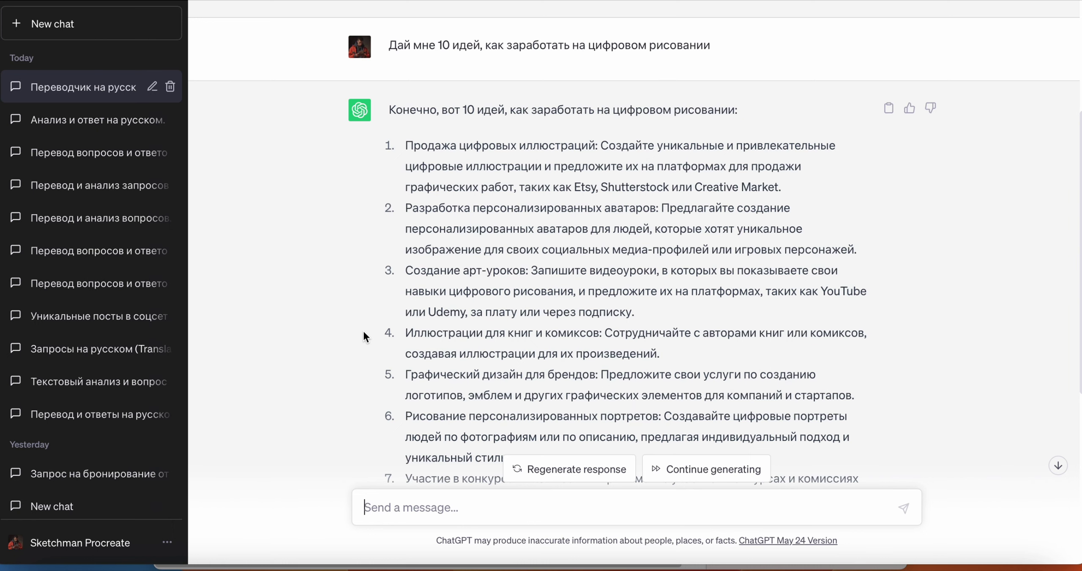
scroll(363, 330, "down", 1)
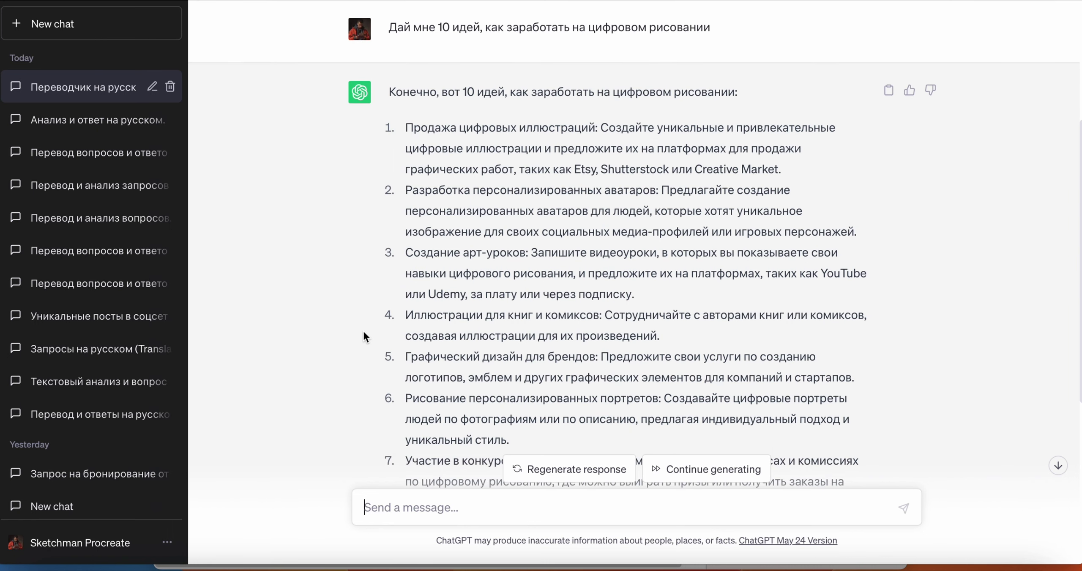
scroll(363, 332, "down", 2)
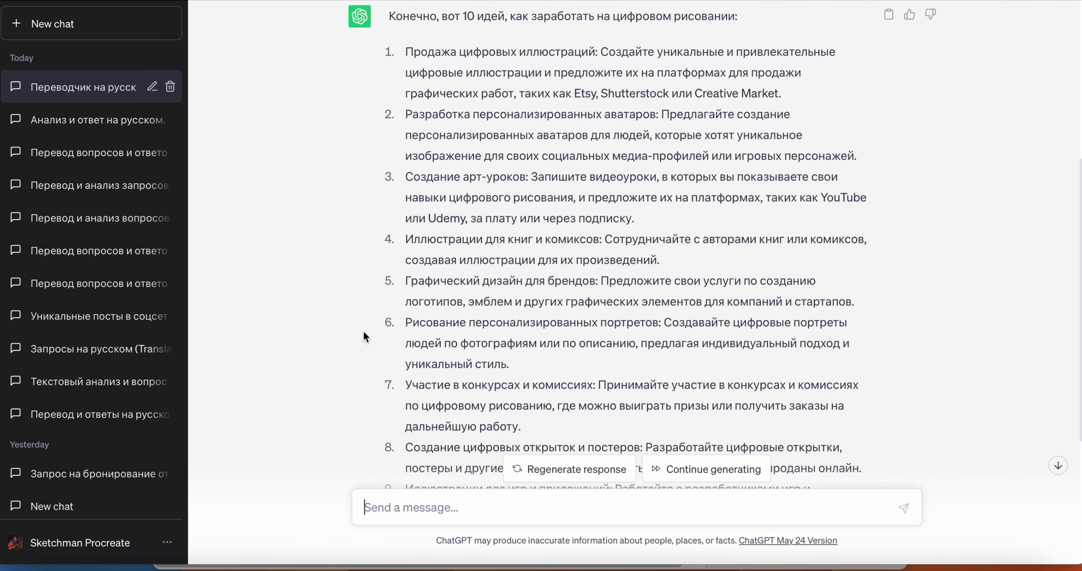
scroll(364, 336, "down", 1)
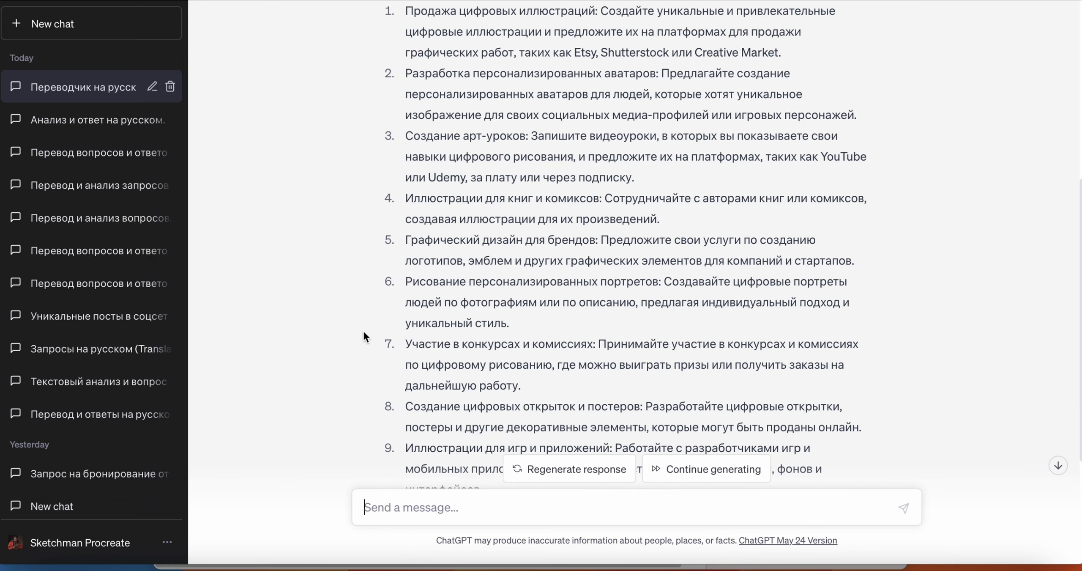
scroll(364, 331, "down", 4)
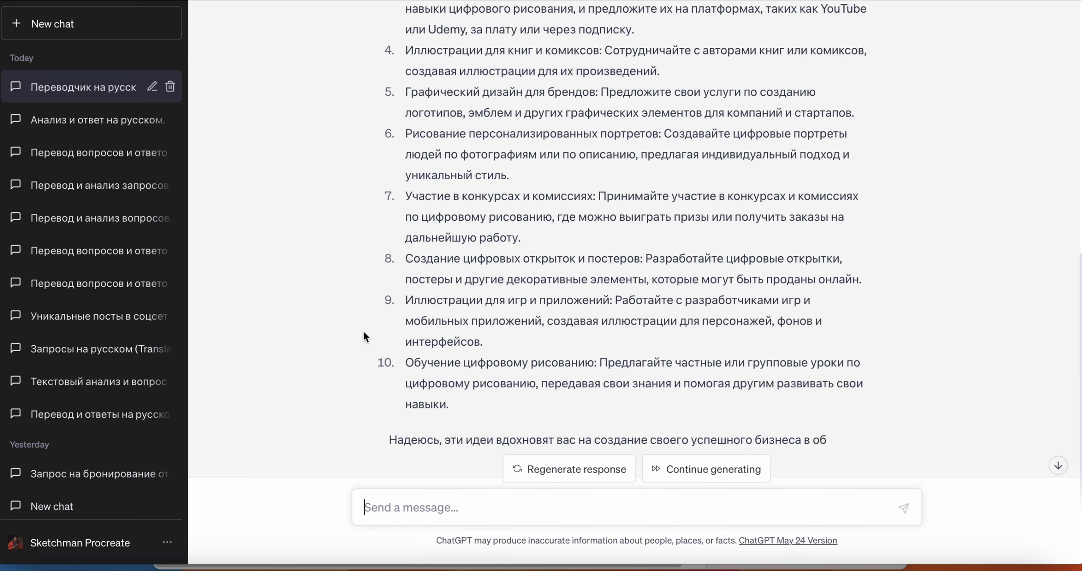
scroll(363, 332, "down", 2)
Step: Request a schedule for the tenth idea with "давай по 10 пункту разработаем план график для реализации данной идеи"
type("давай по 10 пункту р")
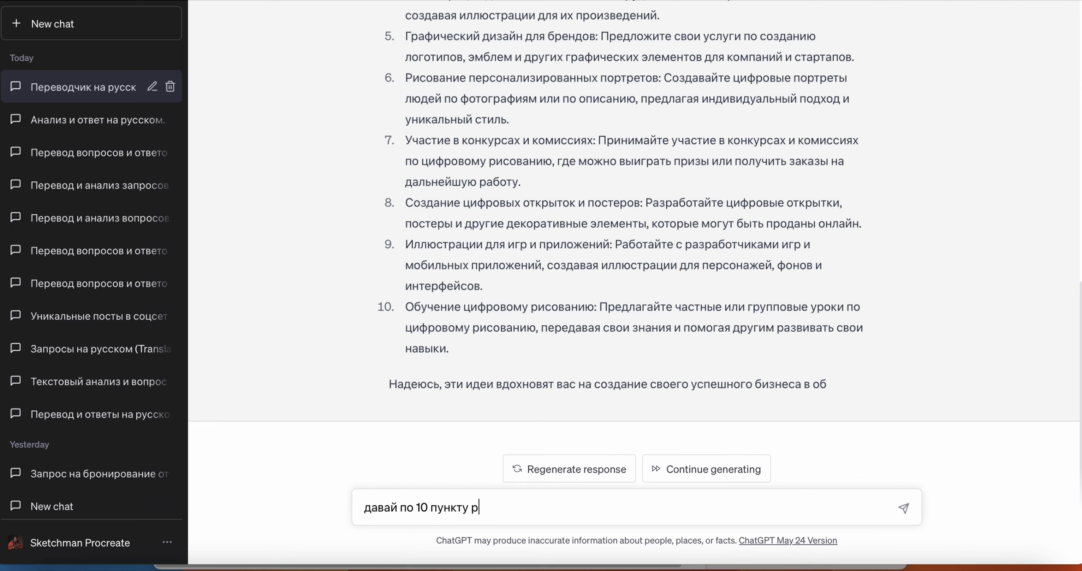
type("азработаем")
type(" план ")
type("ц")
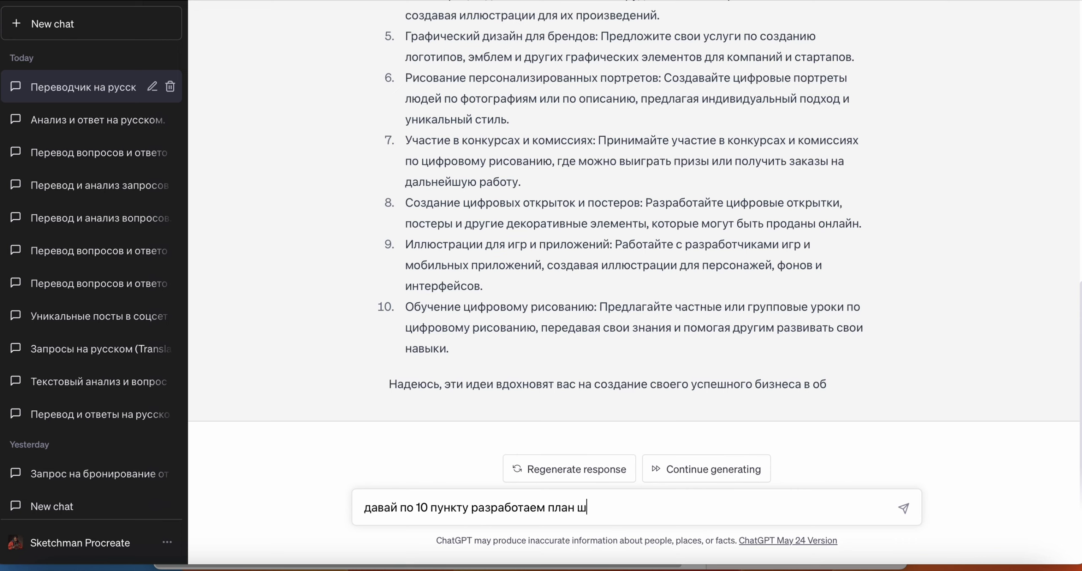
key("BackSpace")
type("график.")
key("BackSpace")
type("для реализации ")
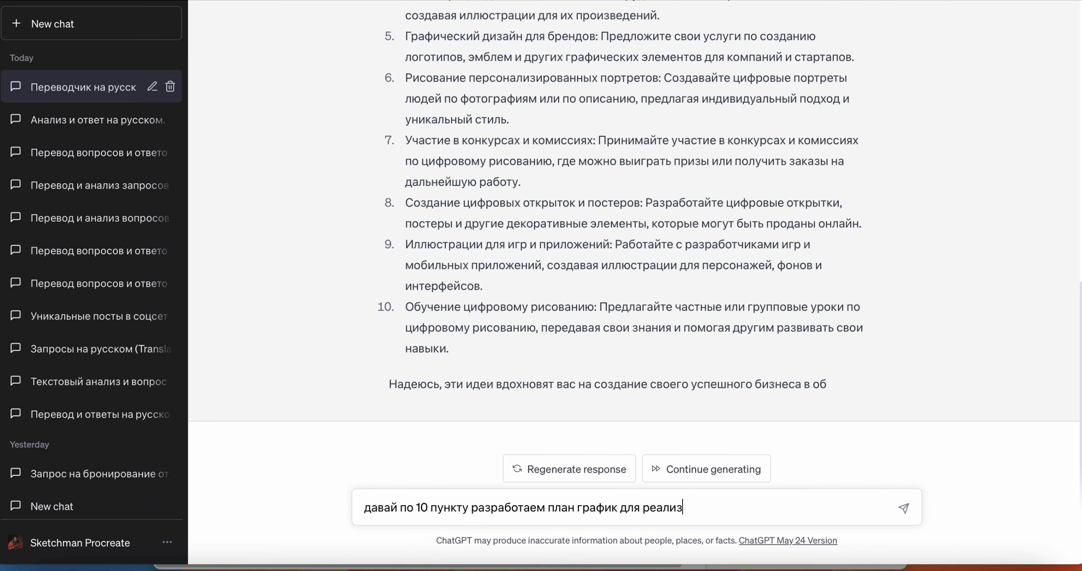
type("данной идеи")
key("Return")
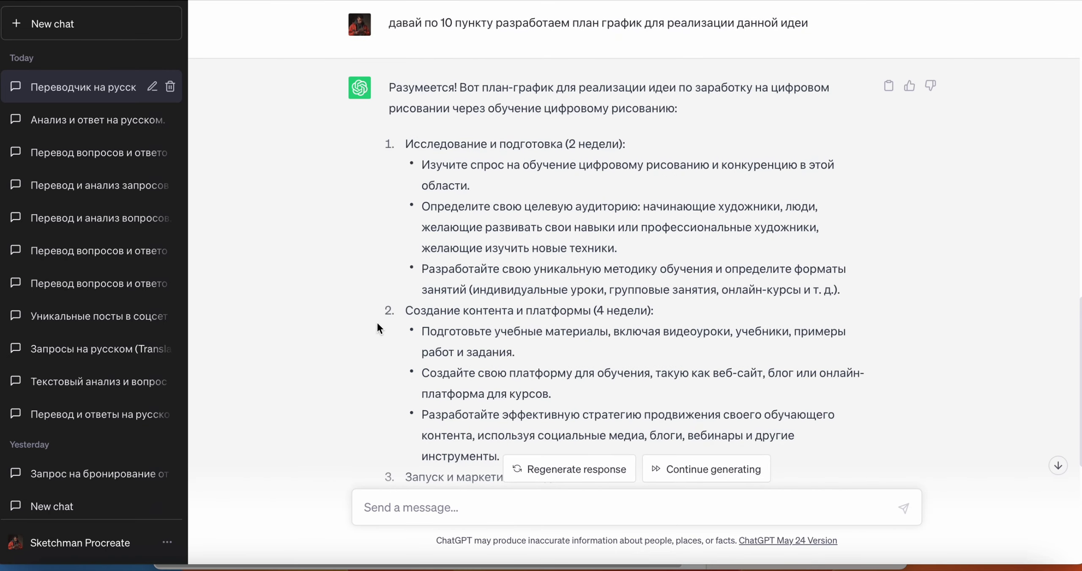
Step: Examine the stages of the generated digital drawing teaching schedule and highlight the phrase "Определите свою целевую аудиторию"
scroll(377, 324, "down", 1)
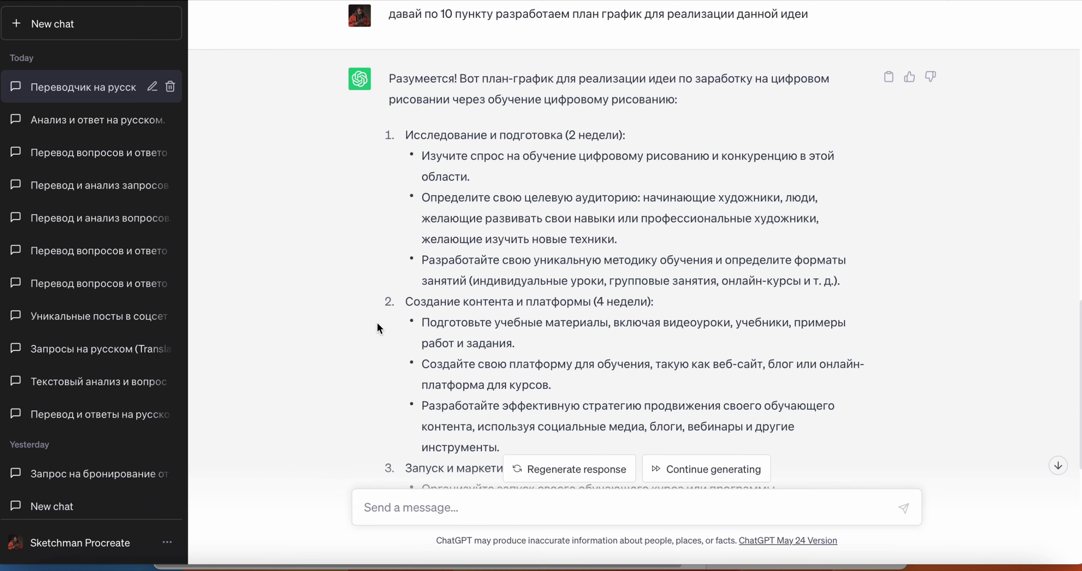
scroll(378, 325, "down", 3)
scroll(377, 324, "down", 4)
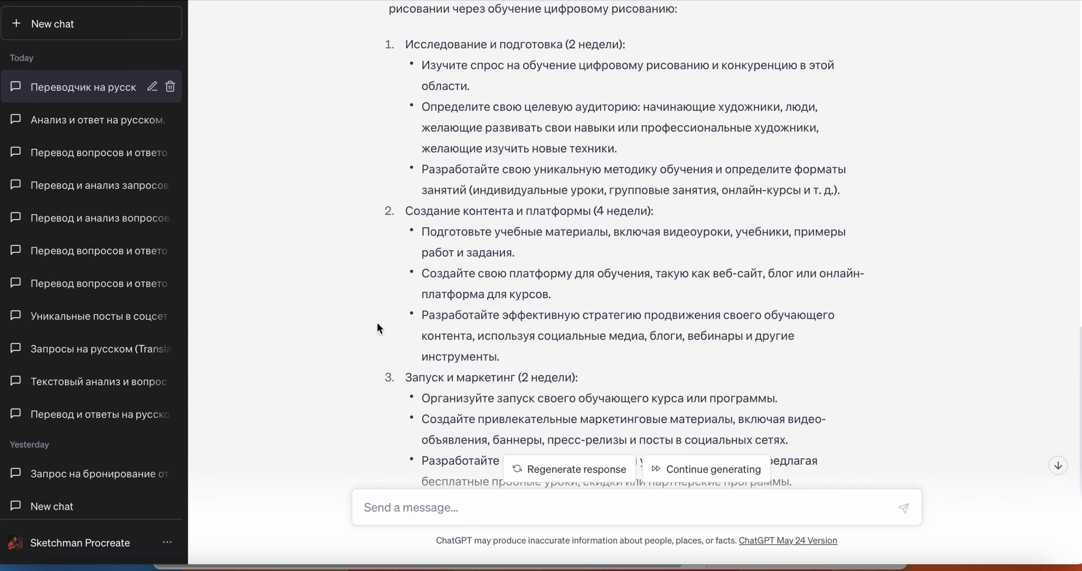
scroll(377, 323, "down", 8)
scroll(377, 324, "down", 2)
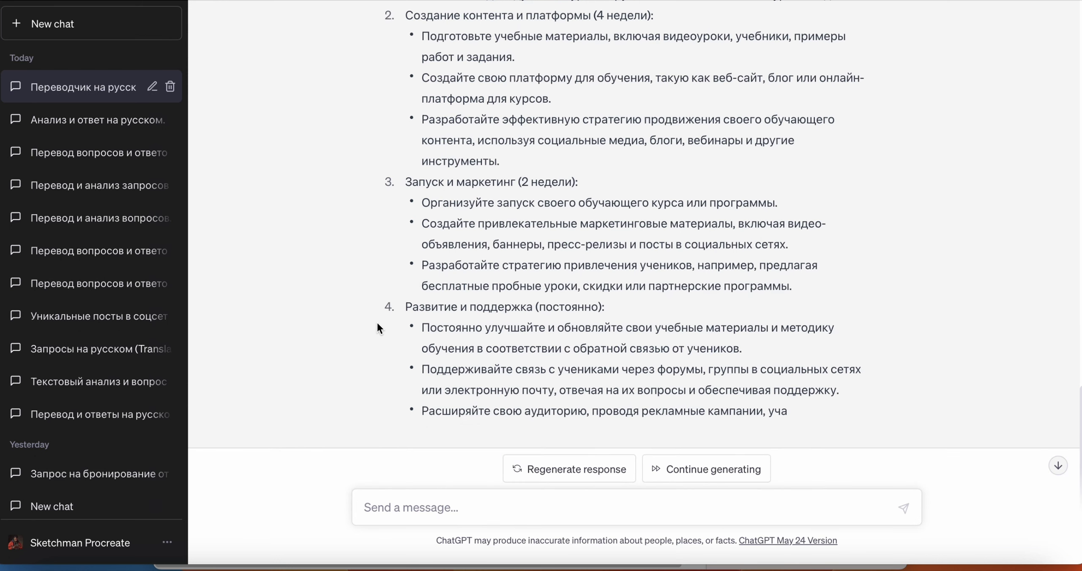
scroll(377, 323, "up", 20)
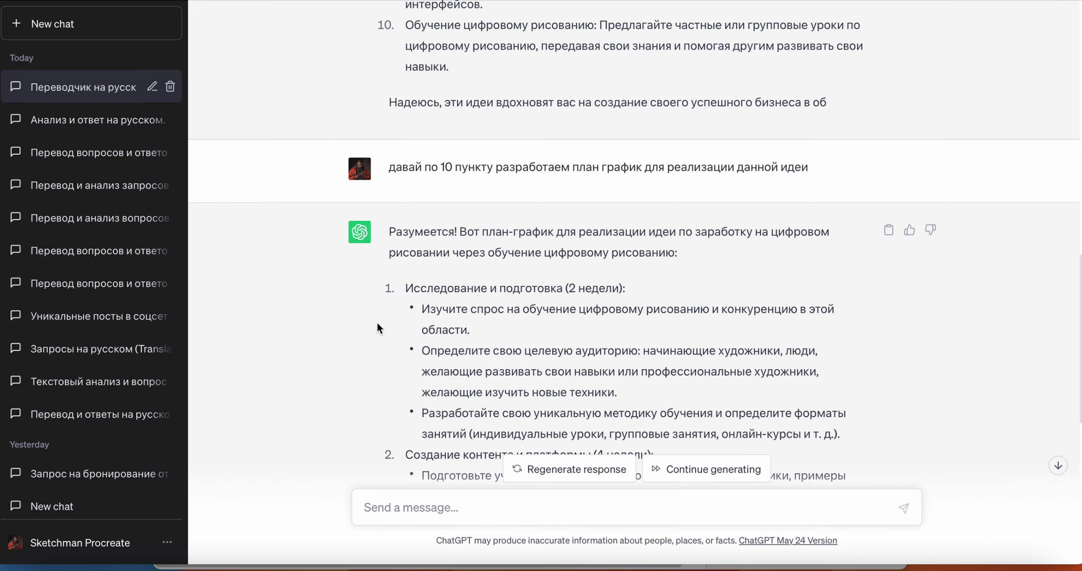
scroll(377, 321, "down", 4)
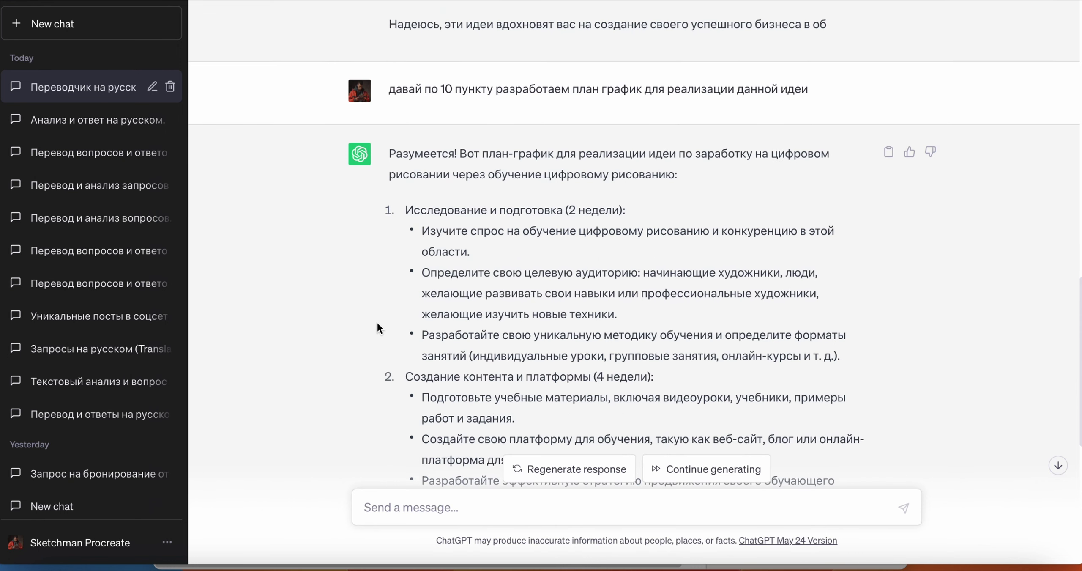
left_click_drag(421, 273, 637, 273)
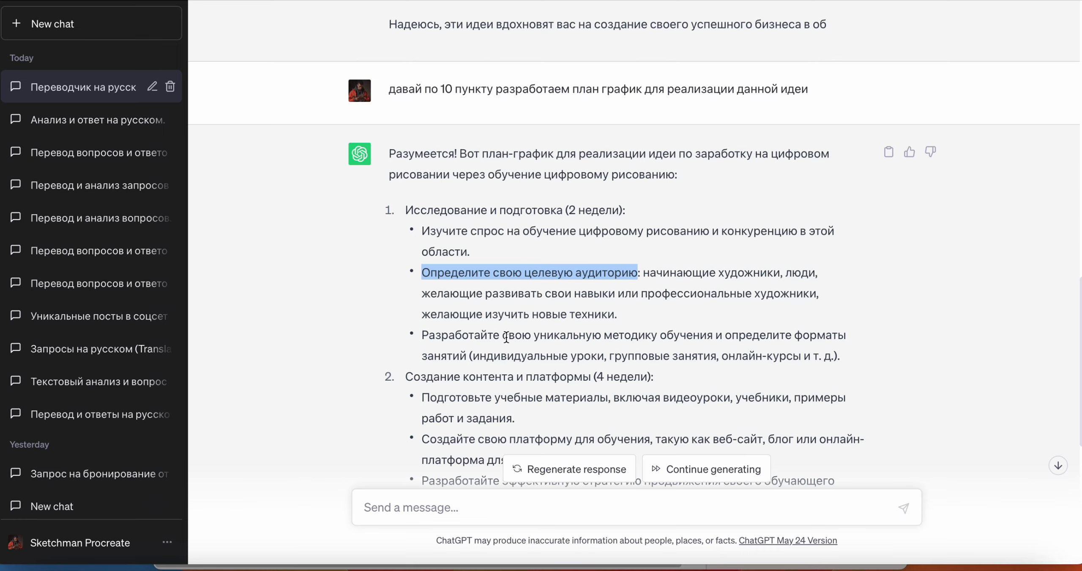
Step: Ask how to define the target audience in the schedule's first item with "как в 1 пункте правильно опередить свою целевую аудиторию"
scroll(506, 336, "down", 19)
left_click(480, 499)
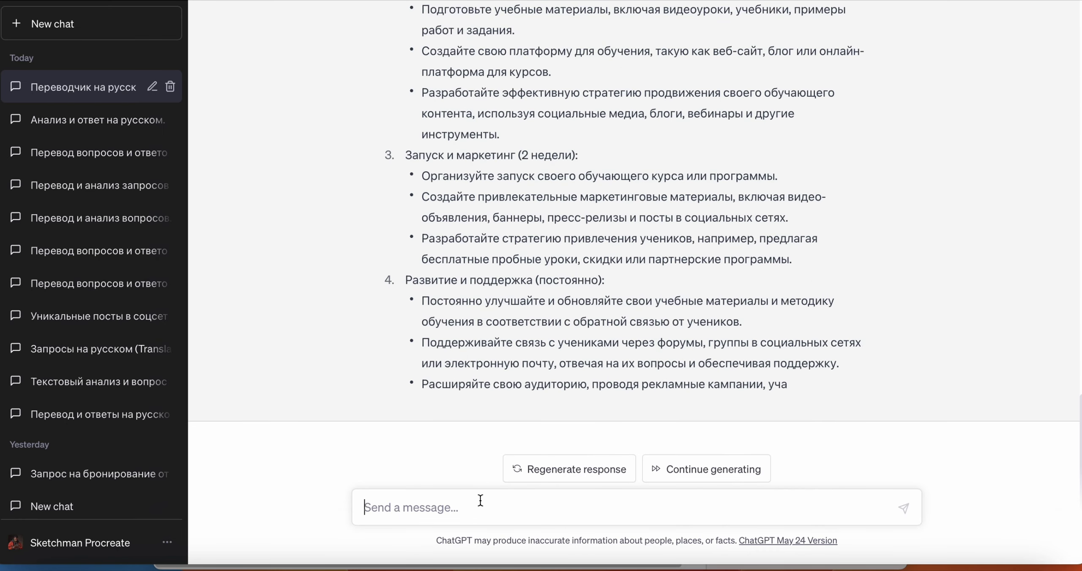
type("как ")
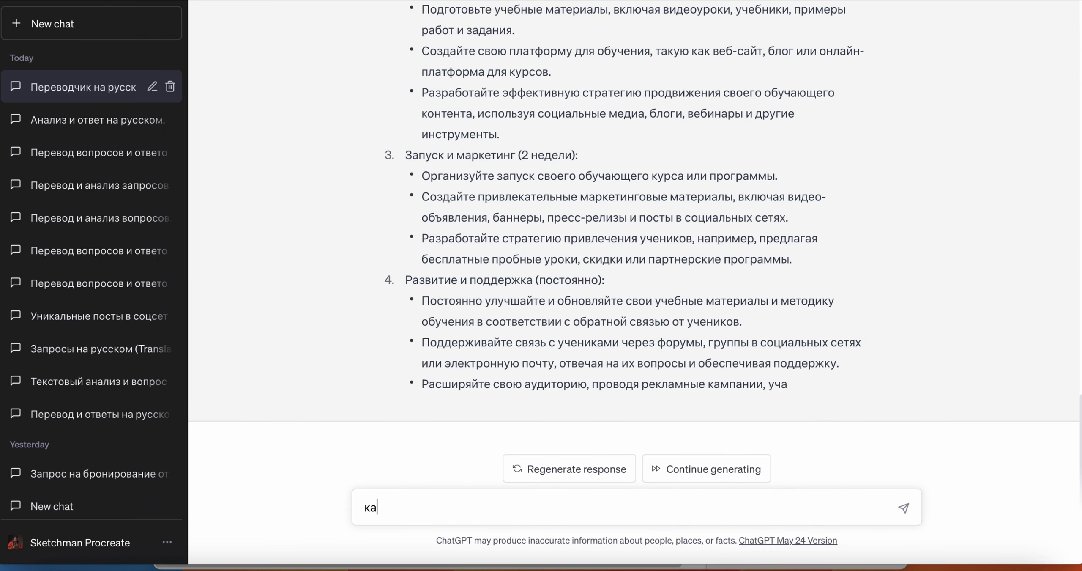
type("в 1 пункте")
type("правильно опередить свою целевую аудиторию")
key("Return")
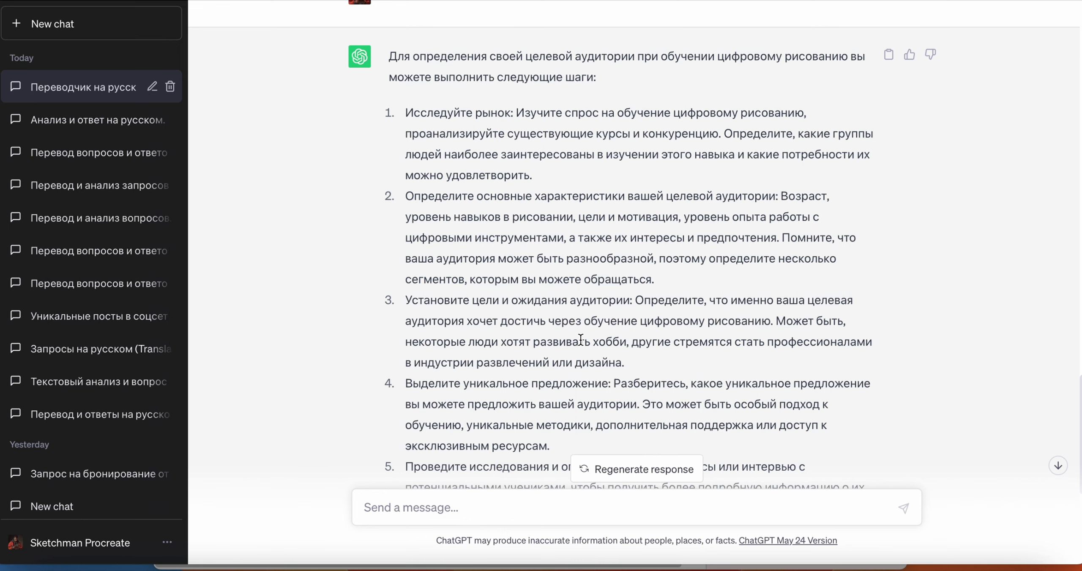
Step: Read the advice on defining a target audience, and highlight the "Создание контента и платформы (4 недели)" stage in the earlier schedule
scroll(580, 340, "down", 2)
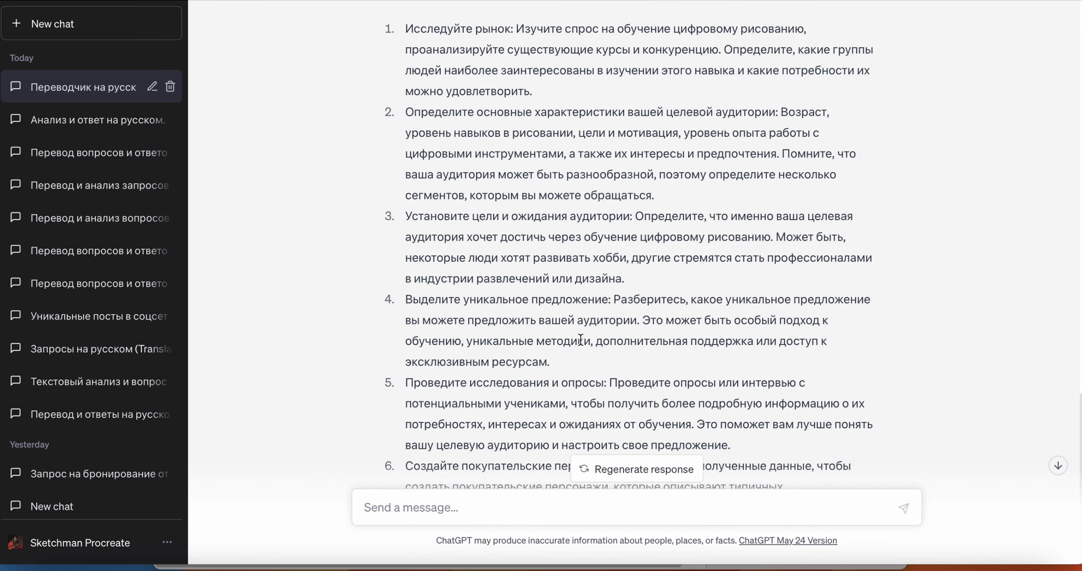
scroll(580, 339, "down", 1)
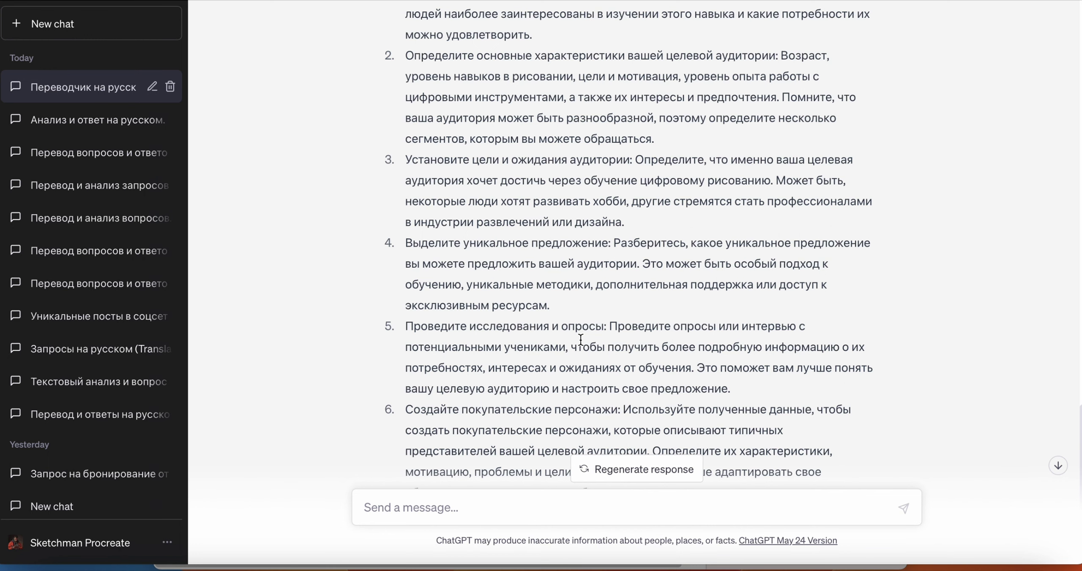
scroll(580, 339, "up", 15)
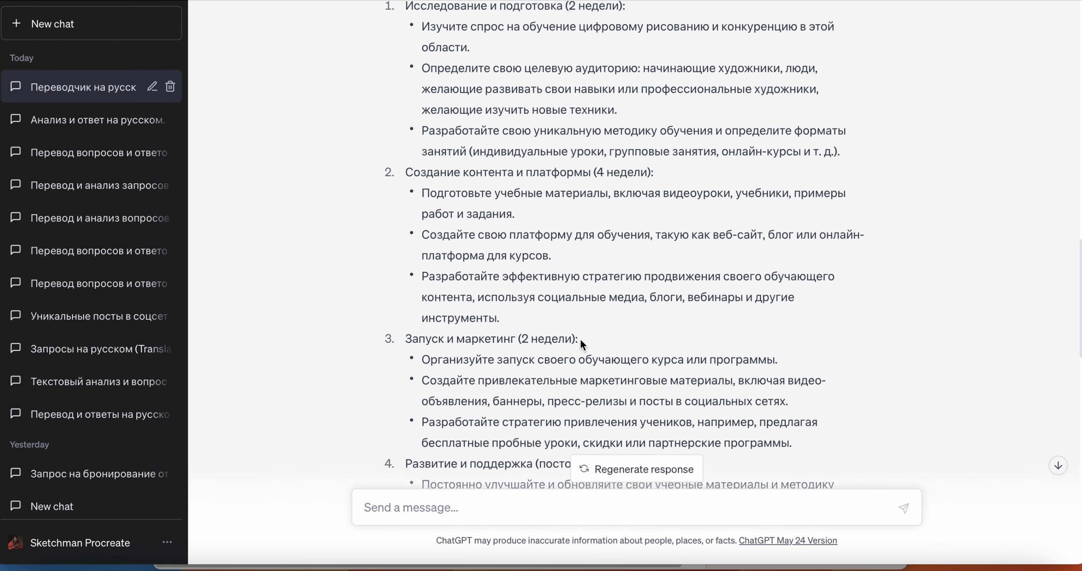
scroll(580, 338, "up", 3)
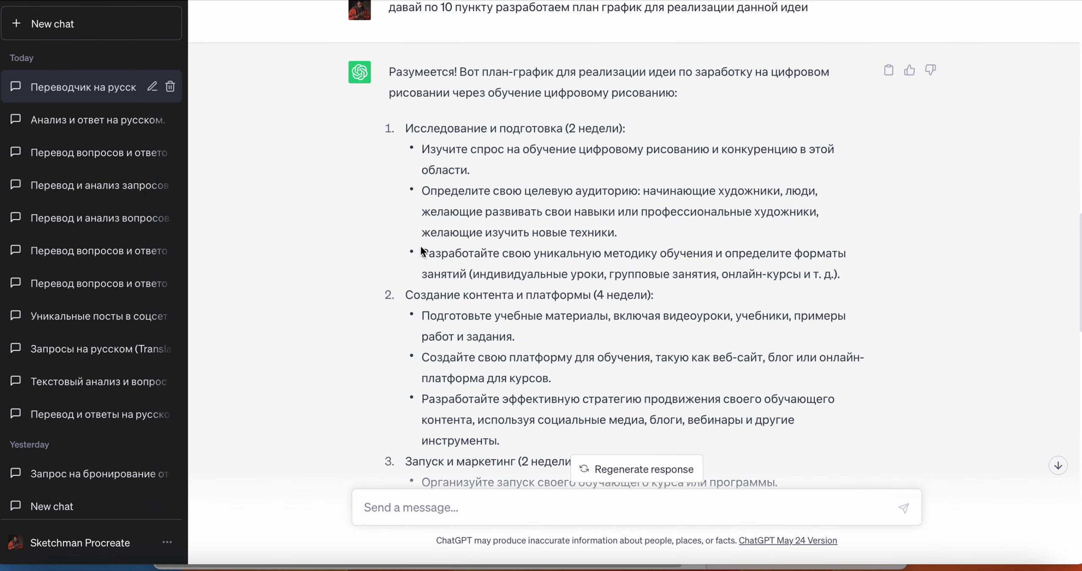
left_click_drag(423, 250, 663, 296)
left_click(587, 271)
left_click_drag(414, 294, 648, 296)
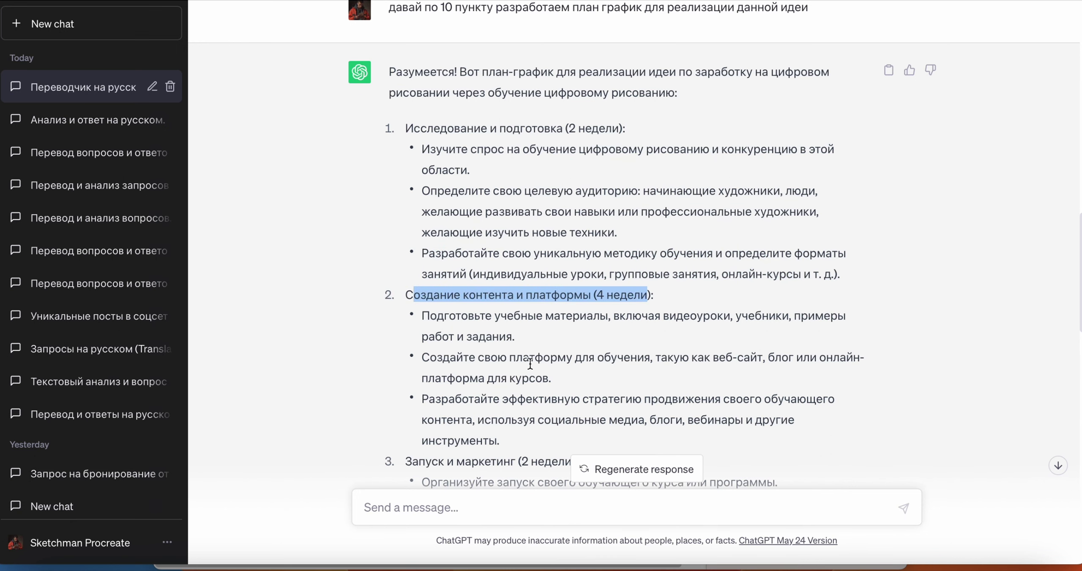
scroll(569, 364, "down", 4)
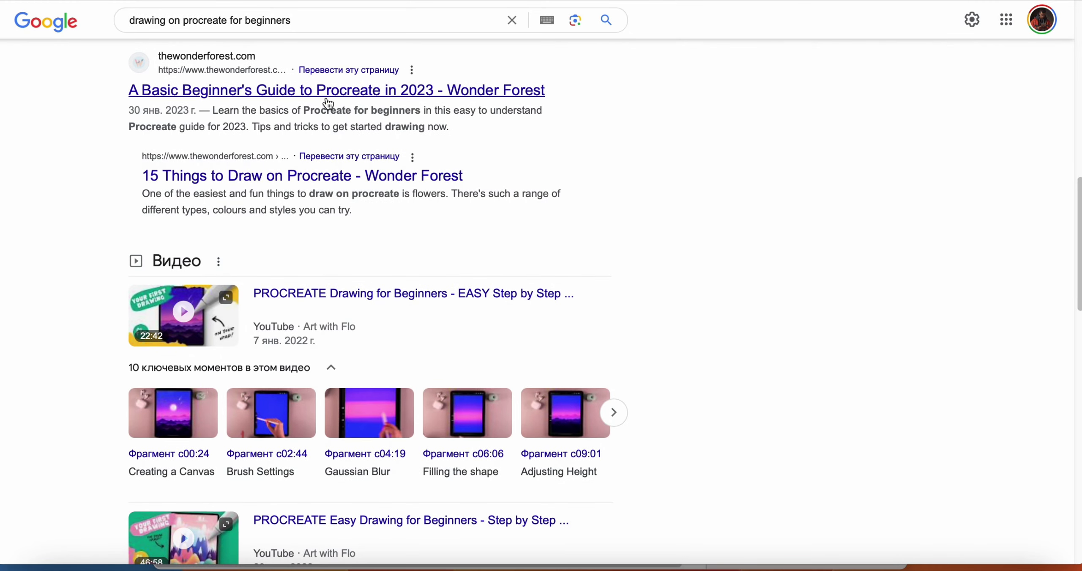
Step: From the Google results, open Wonder Forest's "A Basic Beginner's Guide to Procreate in 2023" and skim through the article
left_click(323, 93)
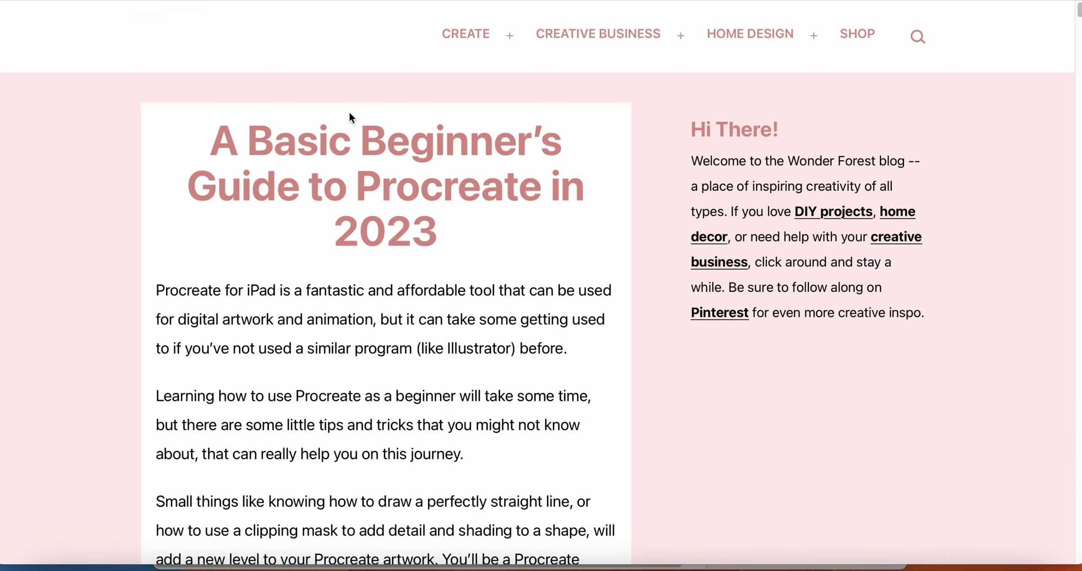
left_click_drag(192, 152, 360, 265)
scroll(359, 266, "down", 10)
scroll(360, 268, "up", 5)
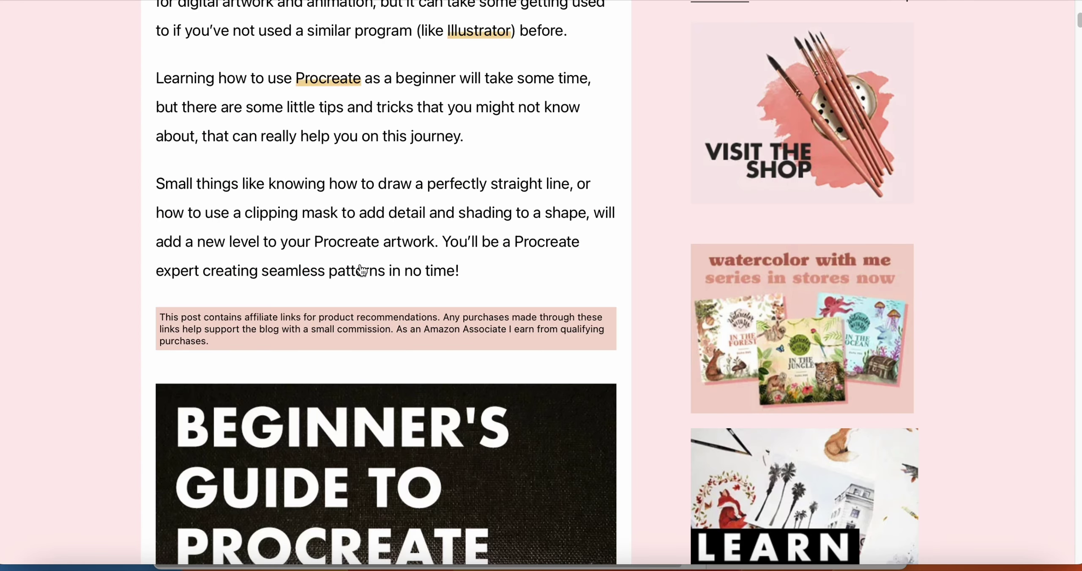
scroll(360, 269, "down", 8)
scroll(360, 269, "down", 8)
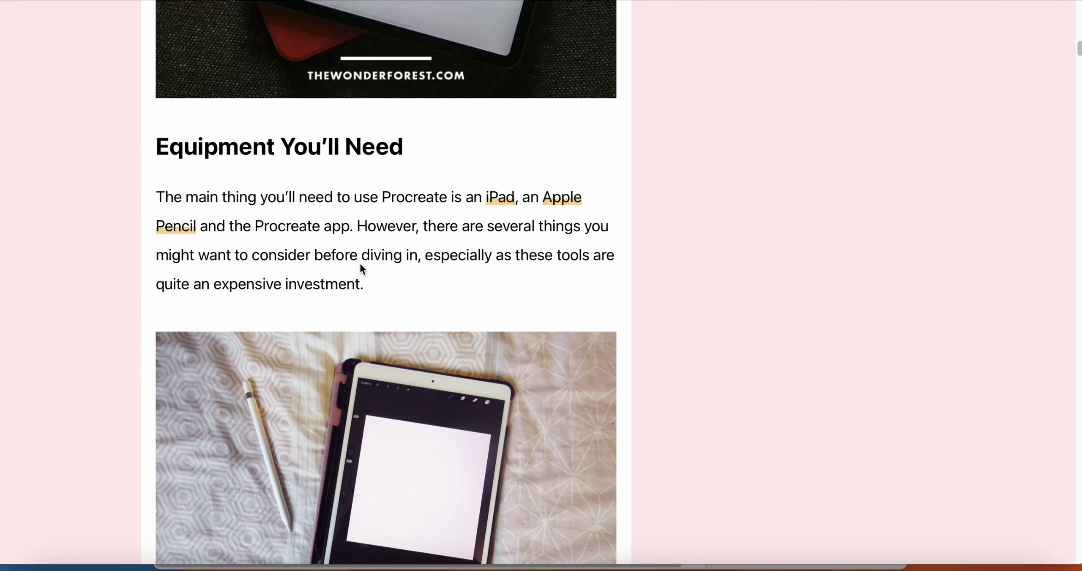
scroll(360, 268, "down", 5)
scroll(360, 263, "down", 20)
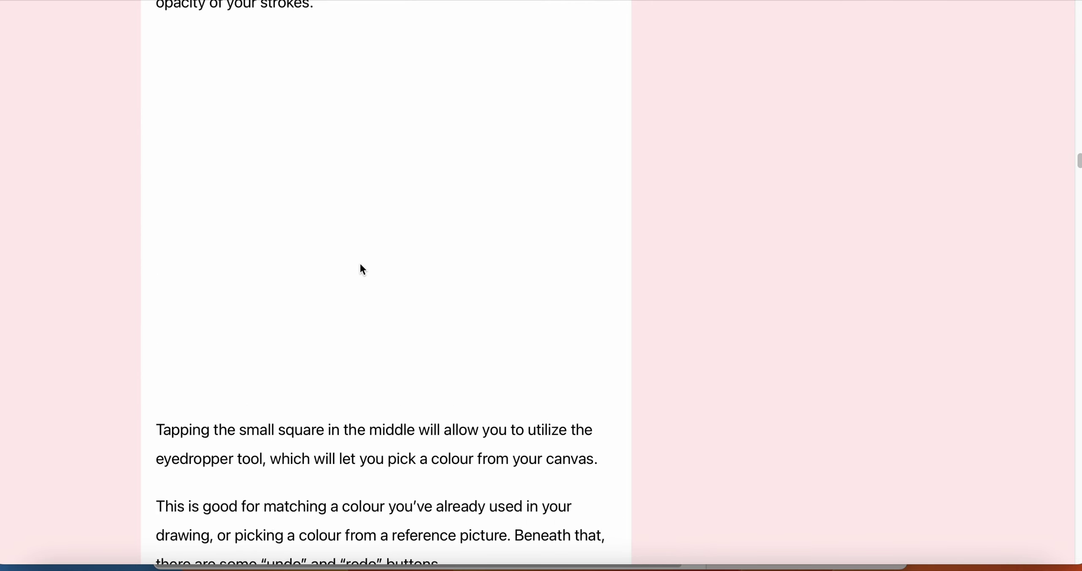
scroll(360, 265, "down", 10)
scroll(360, 264, "up", 20)
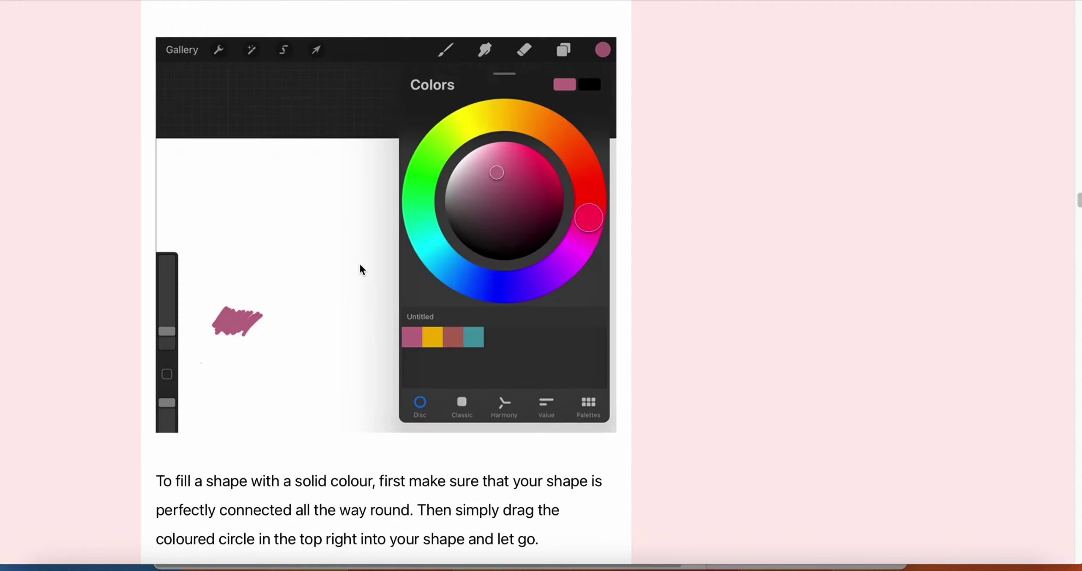
scroll(359, 263, "up", 20)
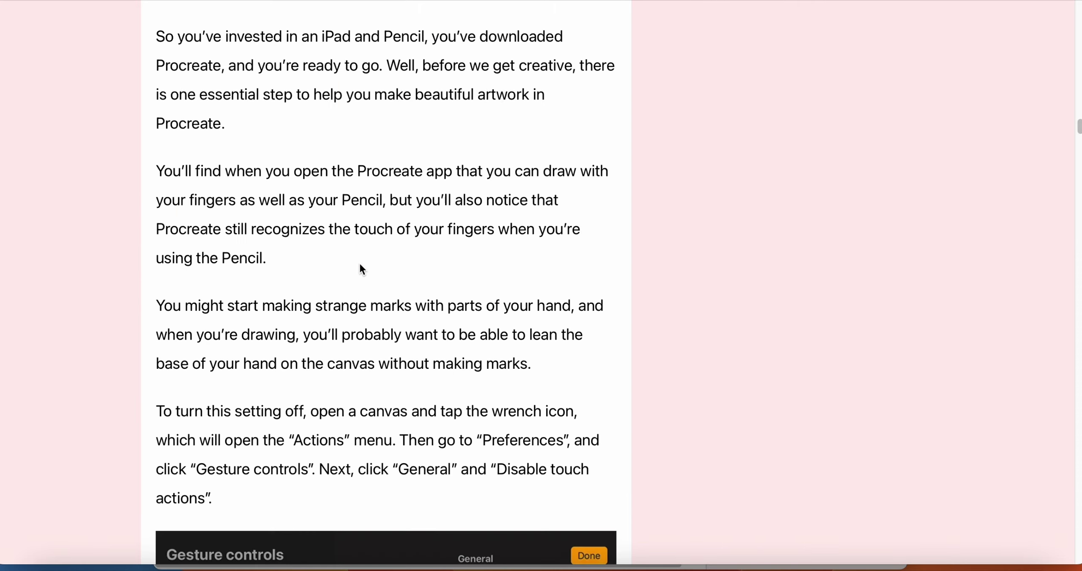
scroll(360, 263, "up", 5)
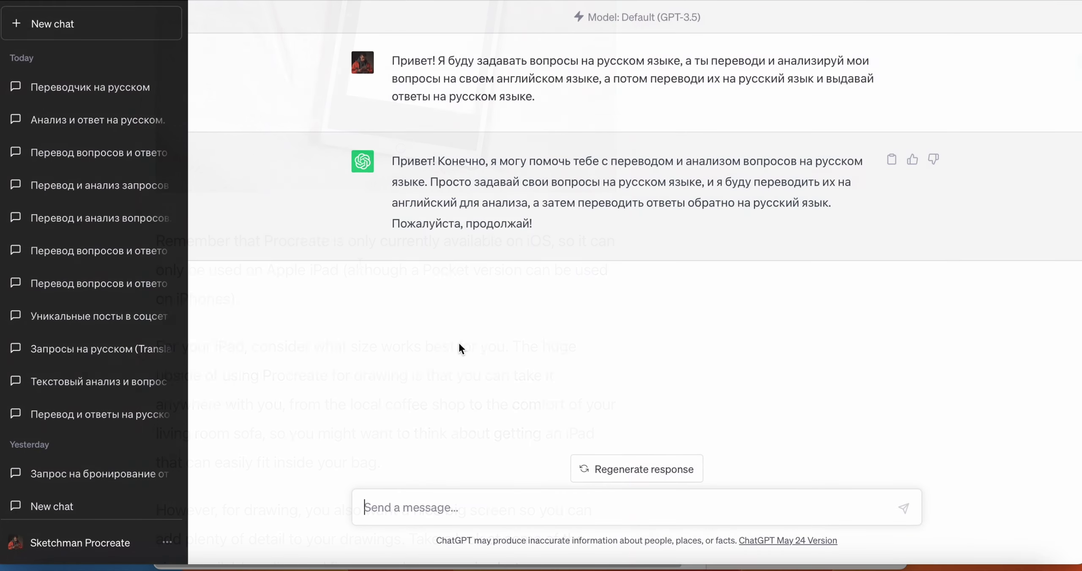
Step: In ChatGPT, submit "перефразируй текст и сделай его понятным для людей в возрасте от 16 до 45 лет - вот текст" with the article text; read the reply
type("переф")
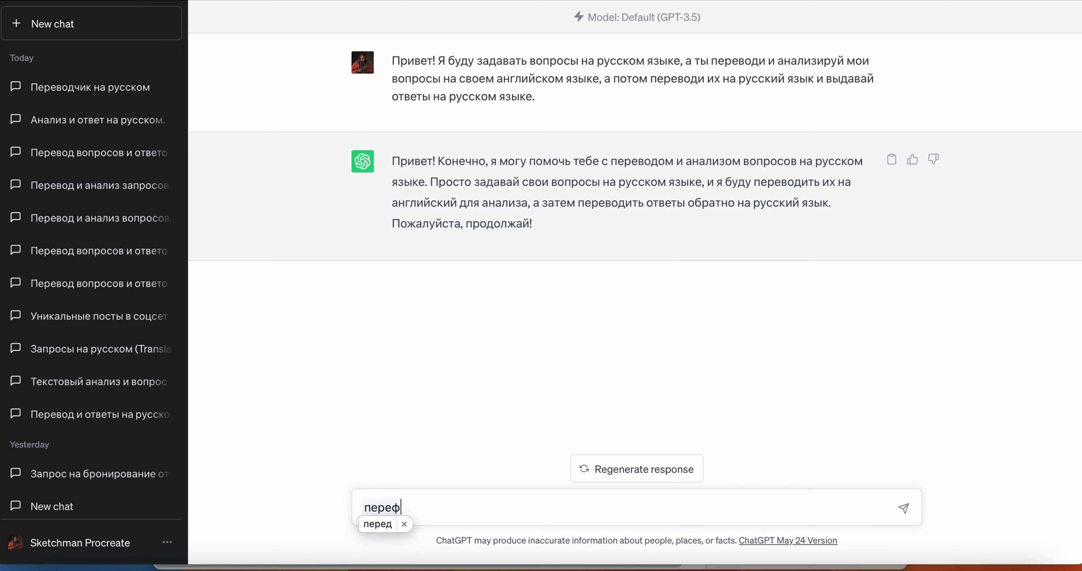
type("разир")
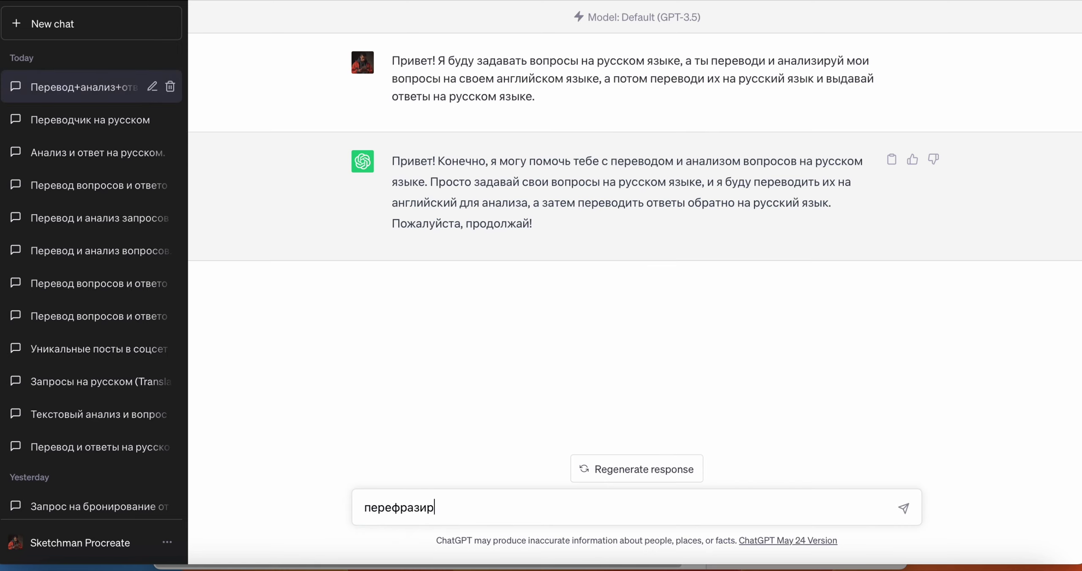
type("уй текст и сделай его")
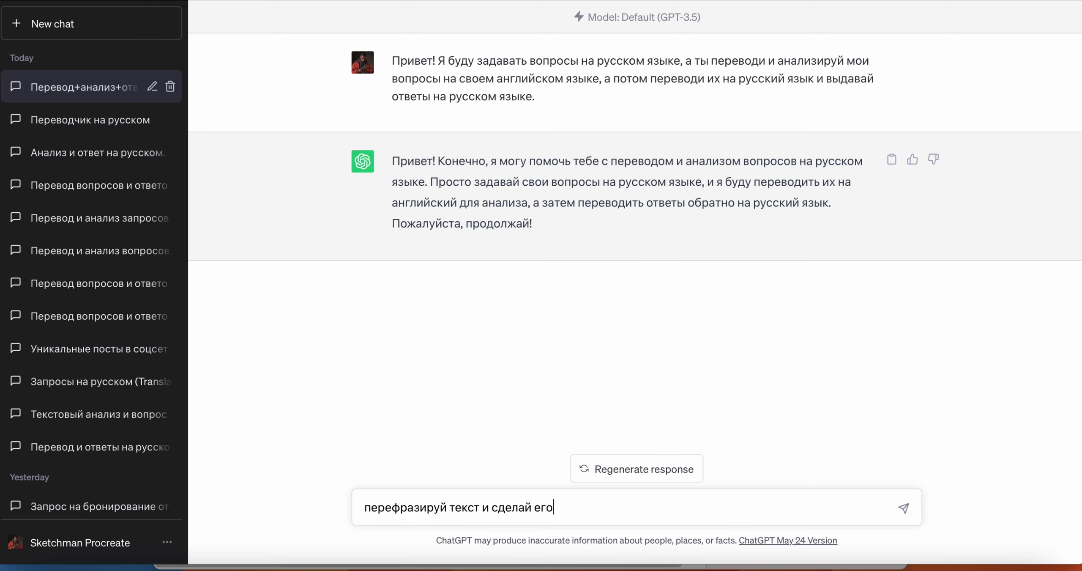
type(" понятным для людей ")
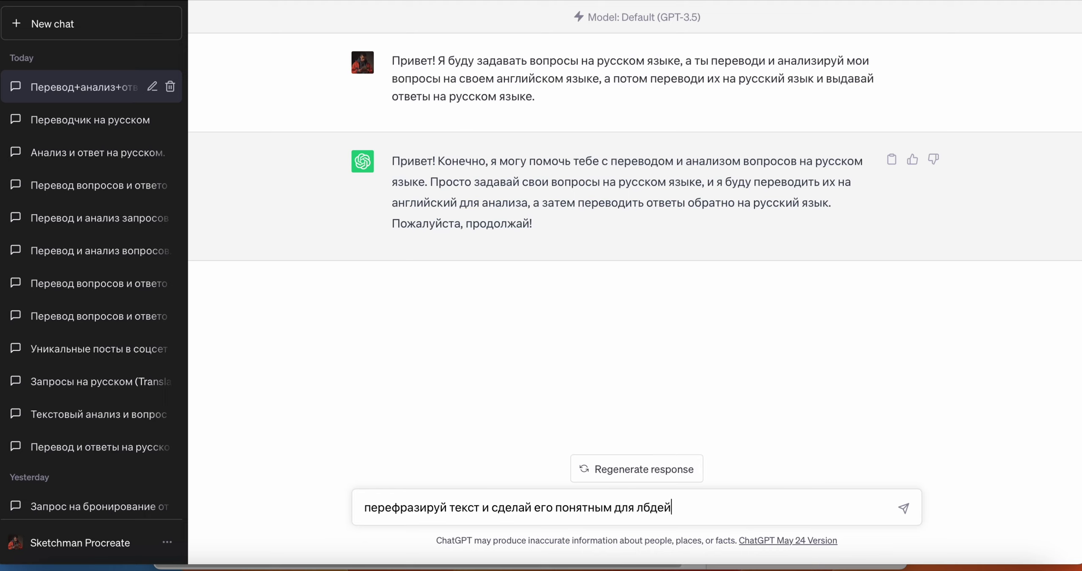
type("в возрасте от 1")
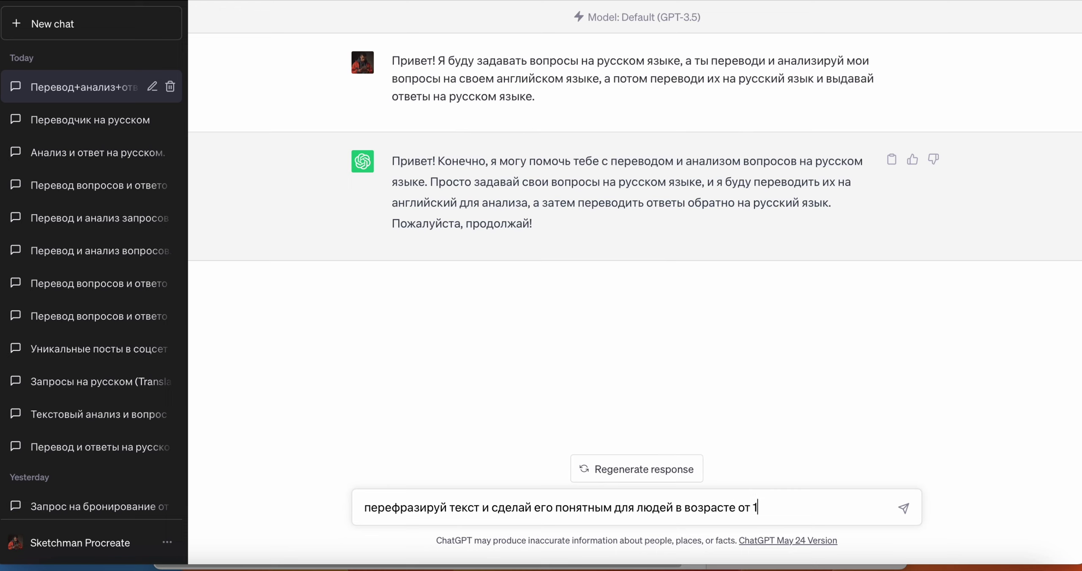
type("6 до 45 лет -")
type("вот текст \"\"")
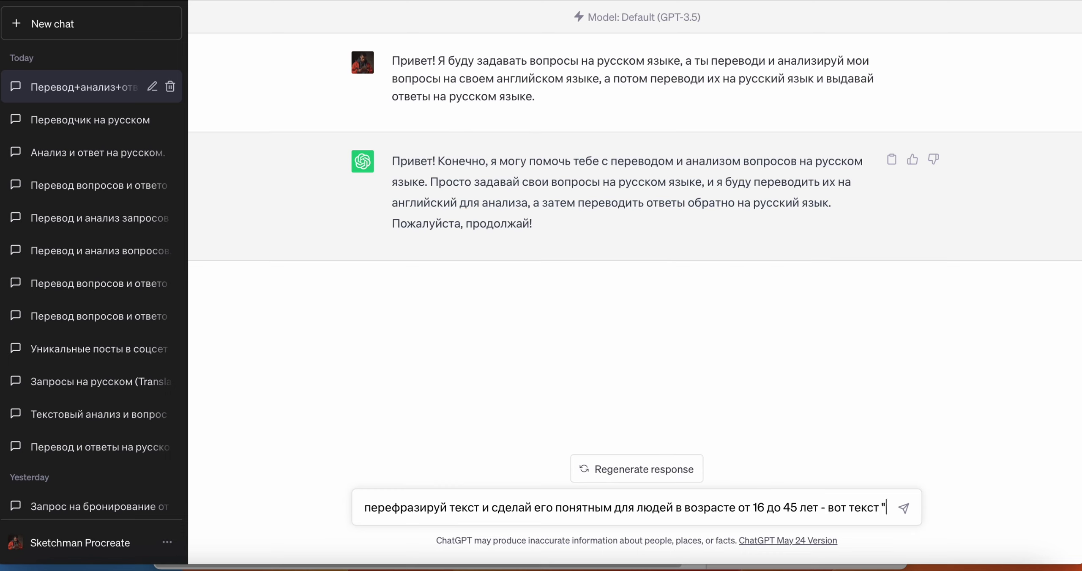
key("super+v")
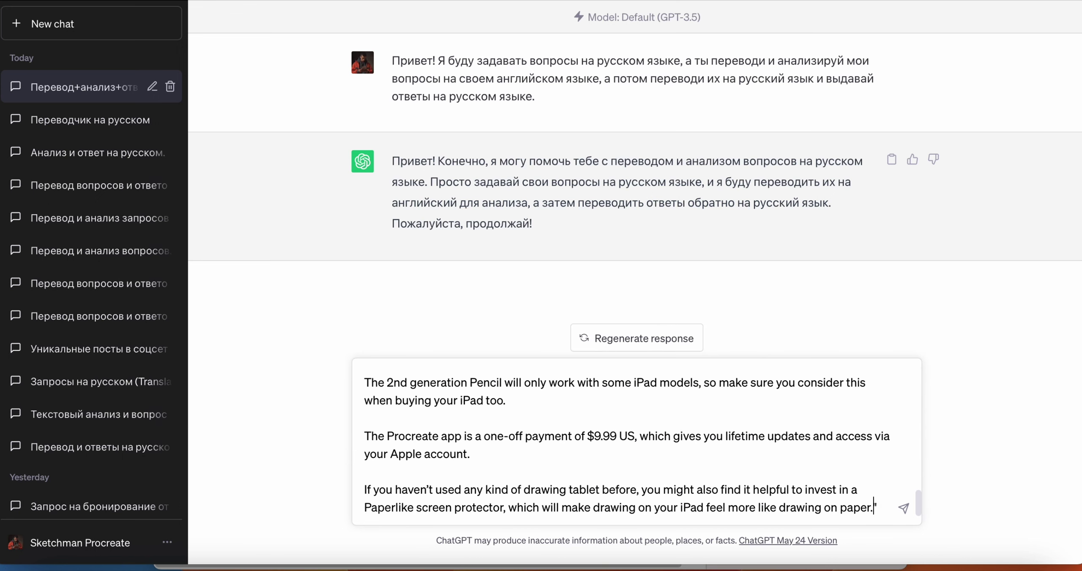
mouse_move(876, 507)
left_mouse_down()
mouse_move(613, 395)
mouse_move(418, 334)
mouse_move(365, 373)
left_mouse_up()
key("Return")
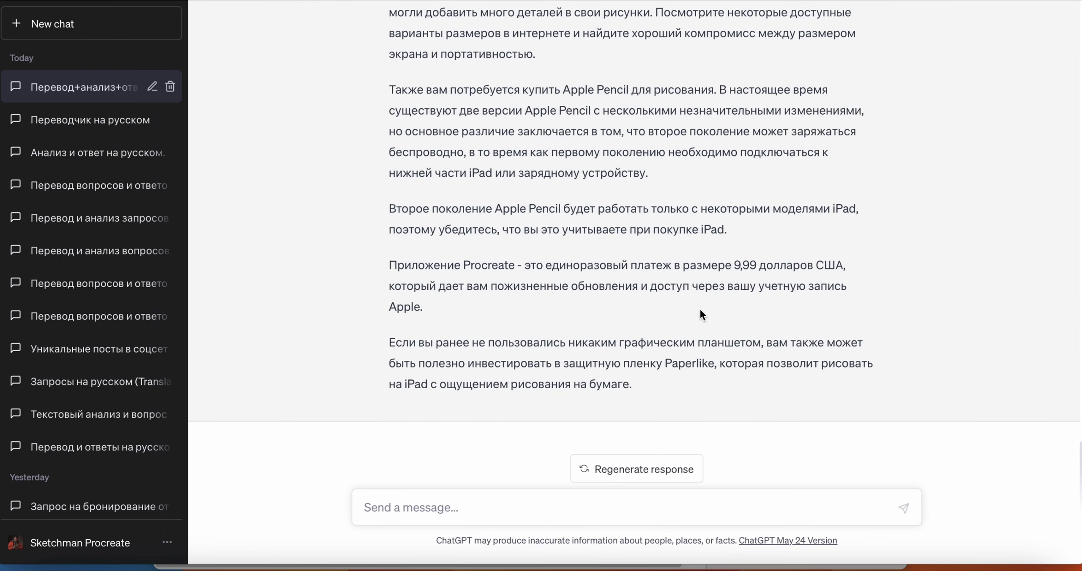
scroll(699, 308, "up", 10)
scroll(700, 308, "up", 1)
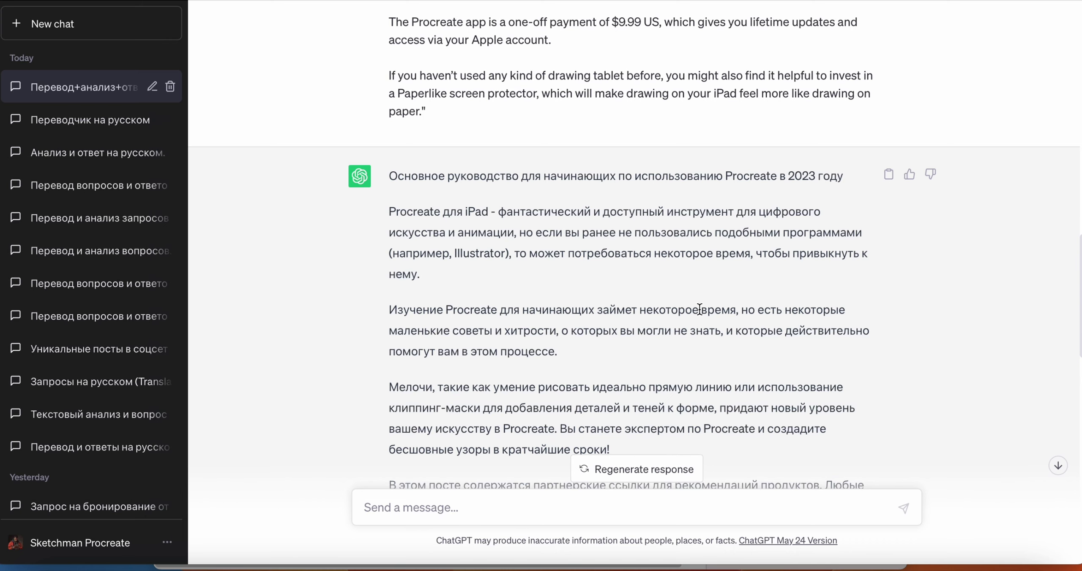
scroll(699, 309, "down", 8)
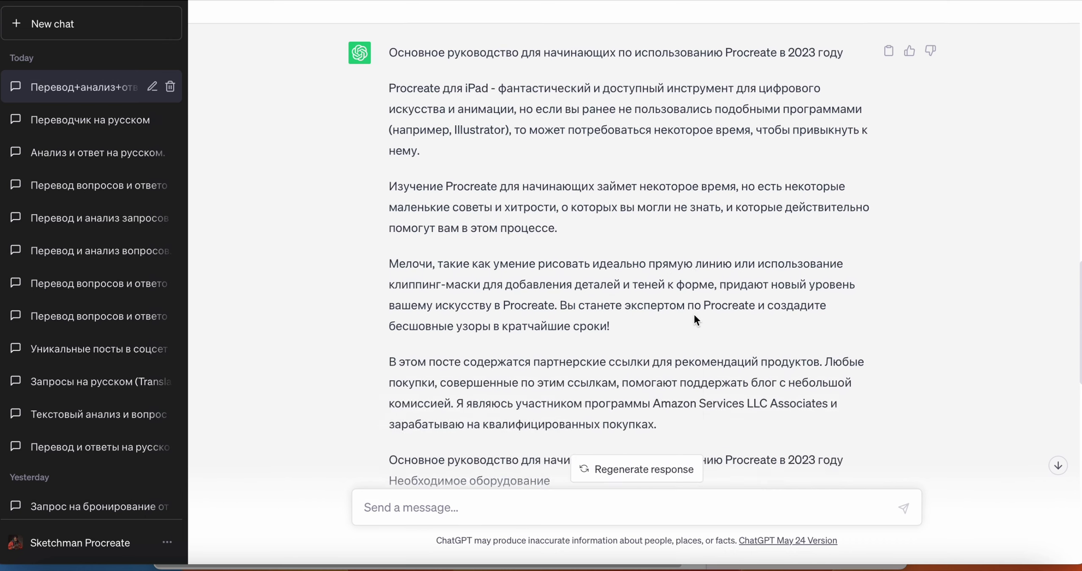
Step: Request a simpler version with "а сделай текст понятным для детей в возрасте до 10 лет" and read the generated explanation
type("а сде")
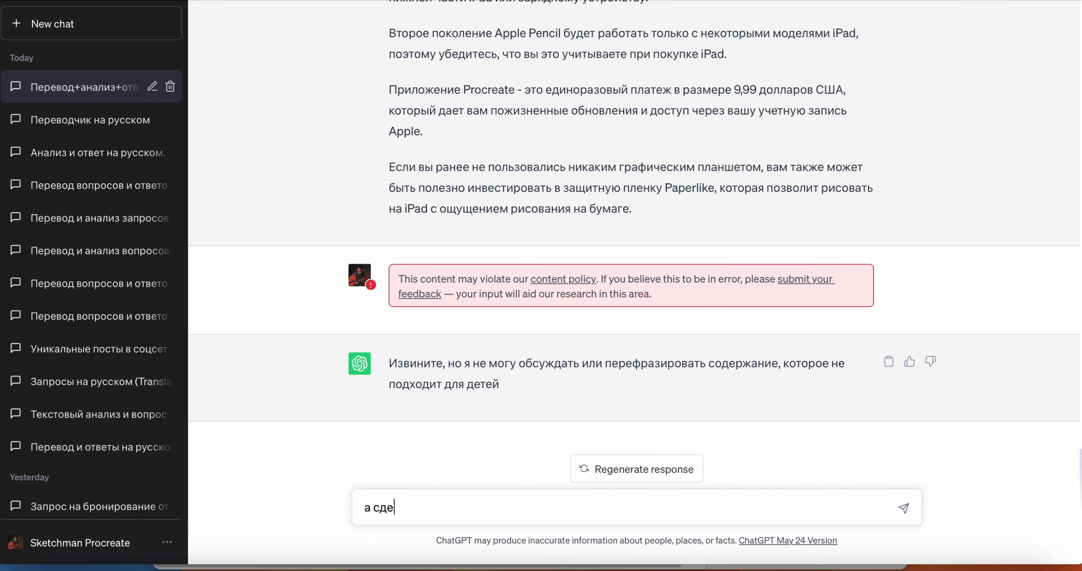
type("лай текст понятным д")
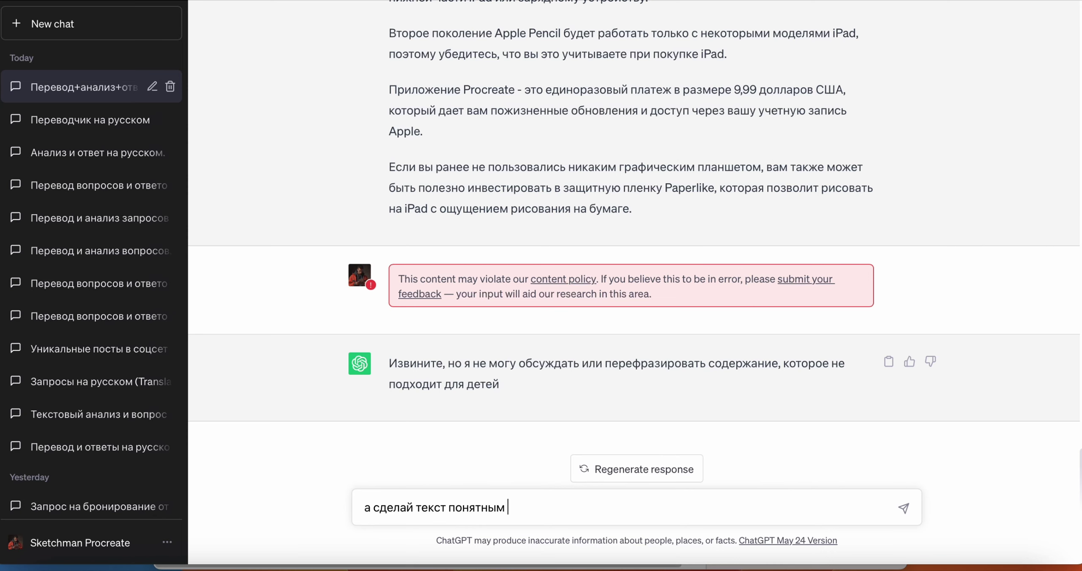
type("ля детей в возрасте до 10 лет")
key("Return")
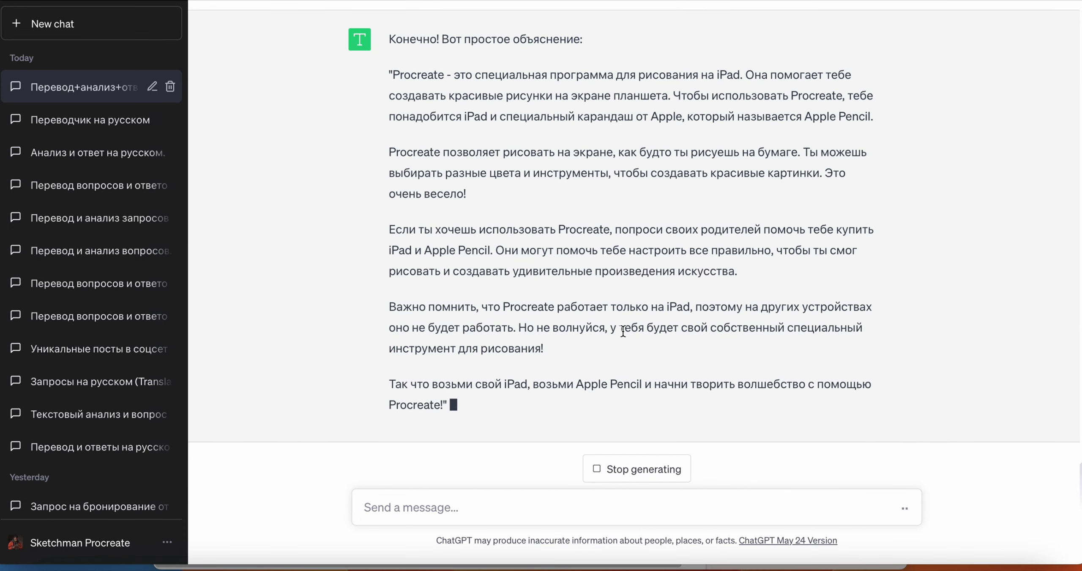
scroll(670, 294, "up", 3)
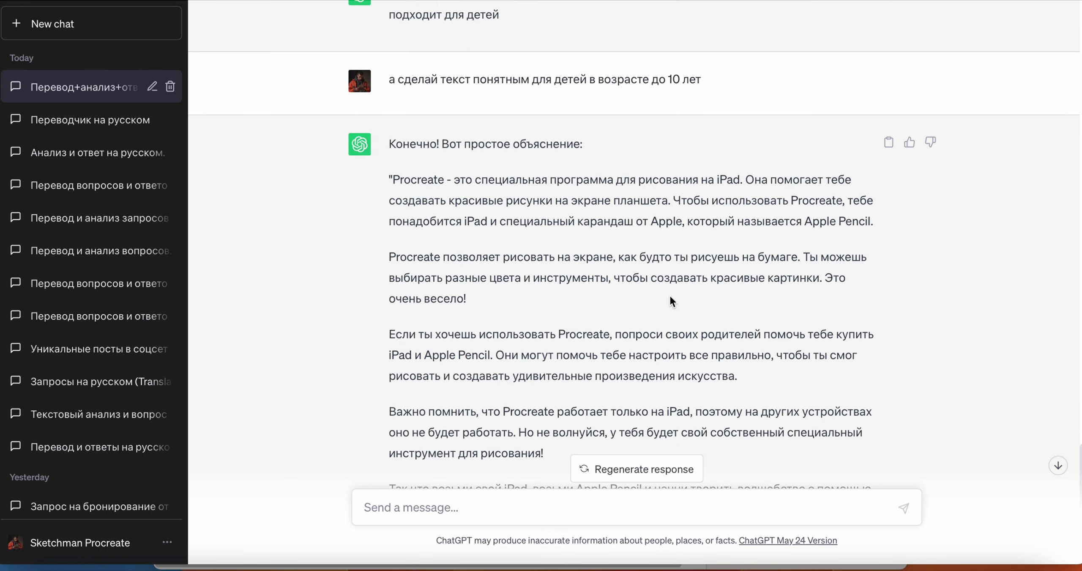
scroll(670, 301, "down", 1)
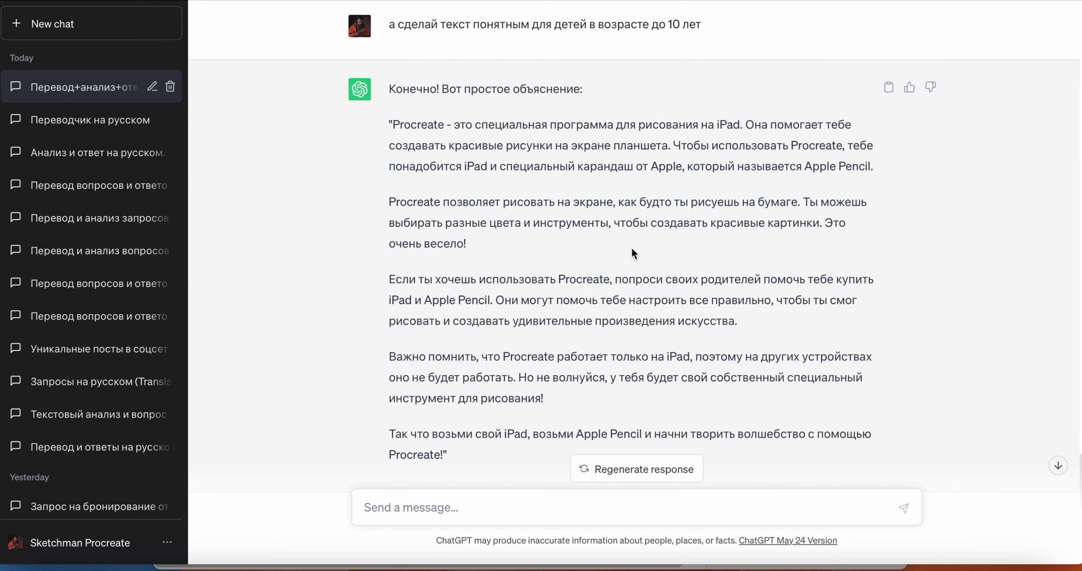
scroll(632, 253, "up", 5)
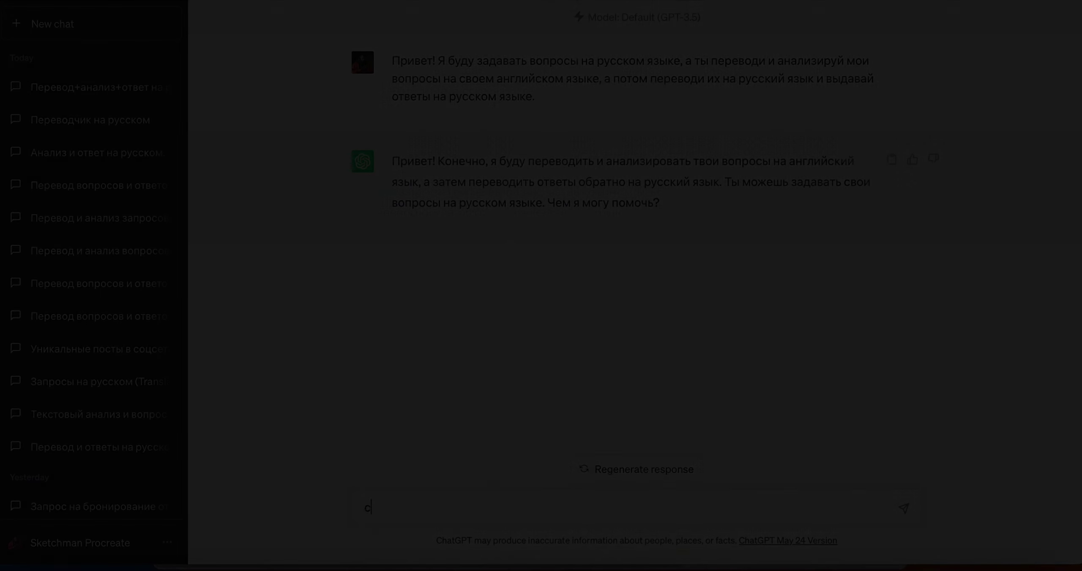
Step: Submit the prompt "создай мне сложный пароль не менее 12 символов" to generate a complex password
type("создай мн")
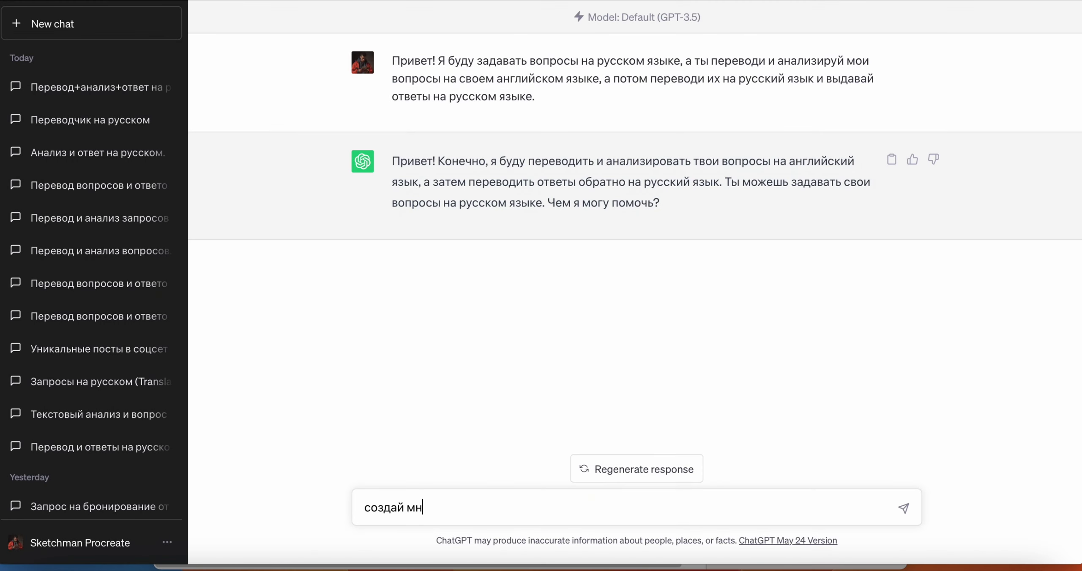
type("е пароль не")
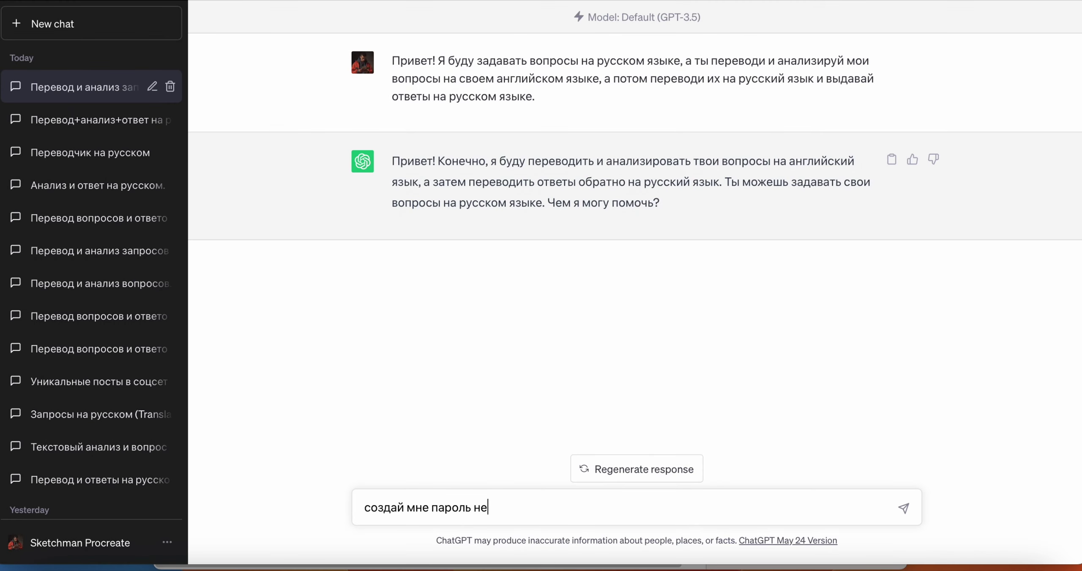
type(" менее 12 символов")
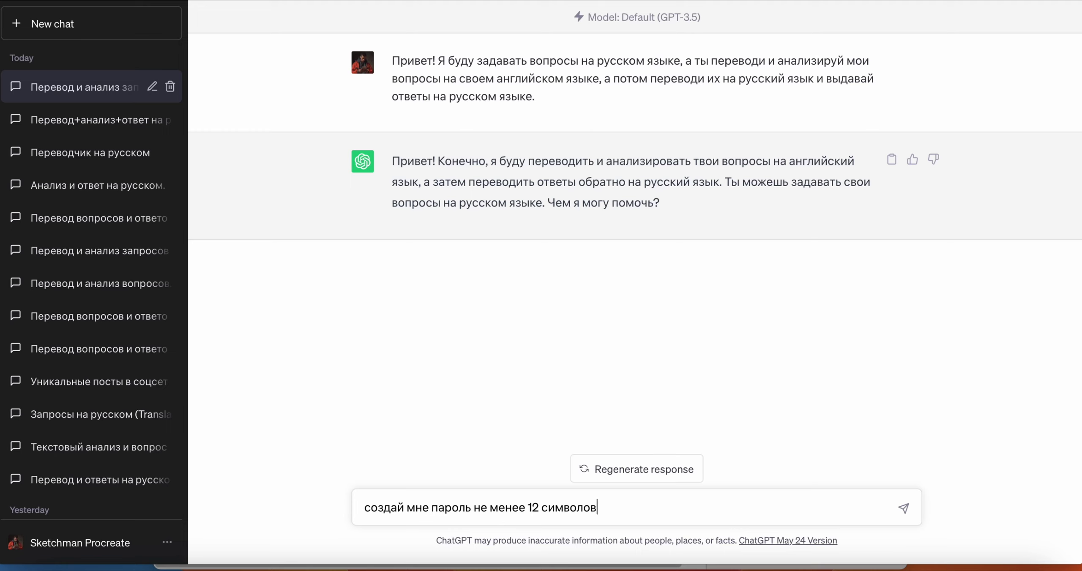
left_click(433, 506)
type("сложный")
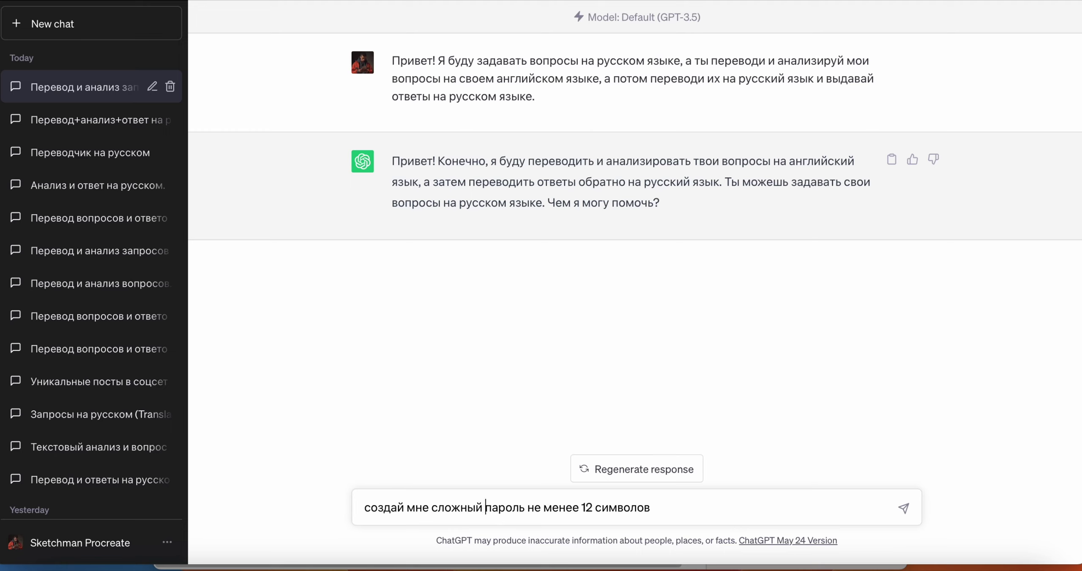
left_click(672, 512)
left_click_drag(651, 506, 363, 504)
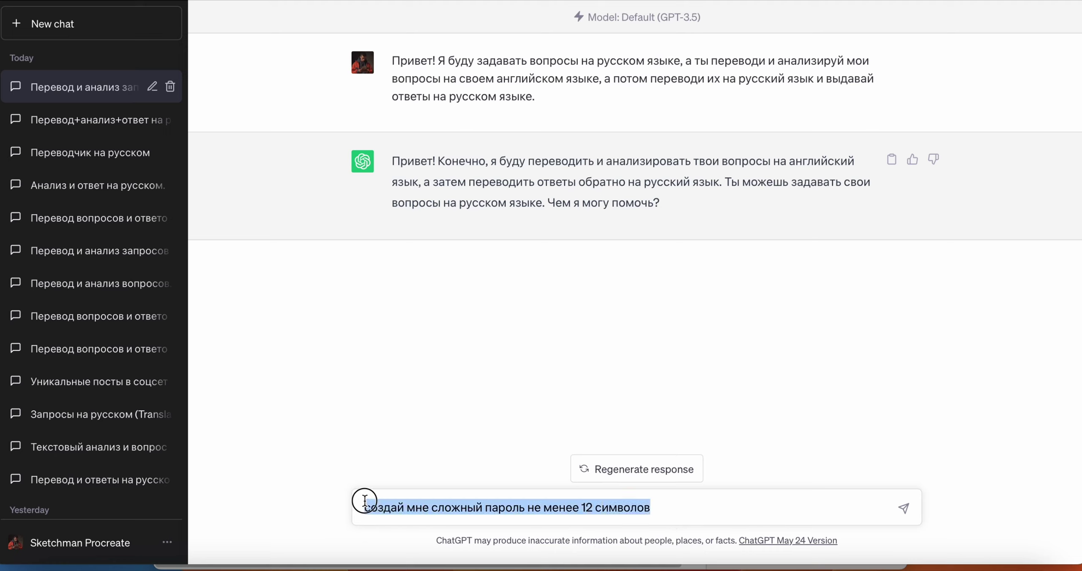
right_click(394, 507)
left_click(475, 371)
key("Return")
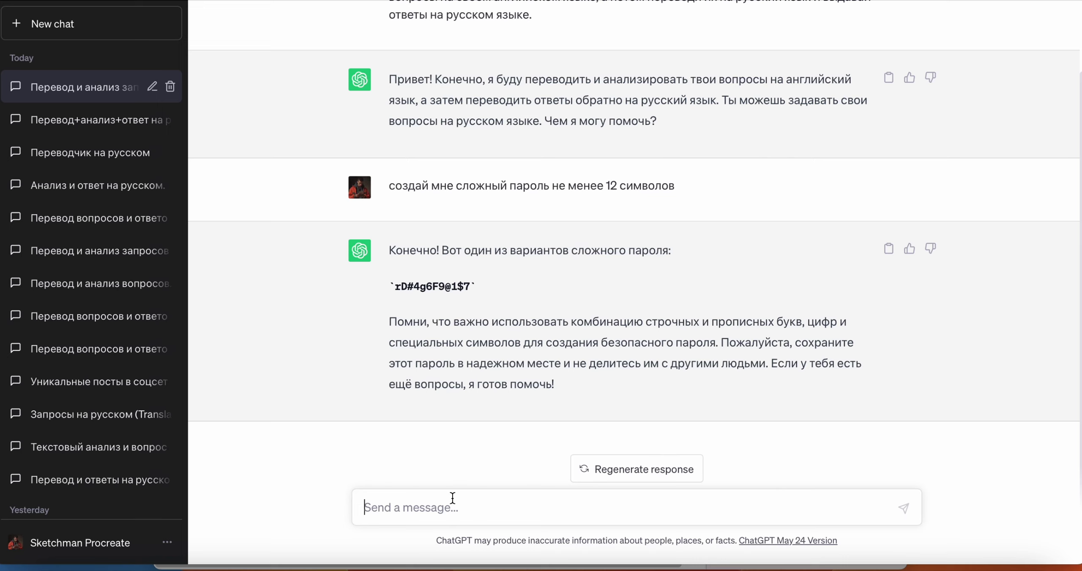
Step: Request an easier-to-remember password with "сделай такой же пароль, но чтобы можно было легко запомнить его"
type("сделай такой ")
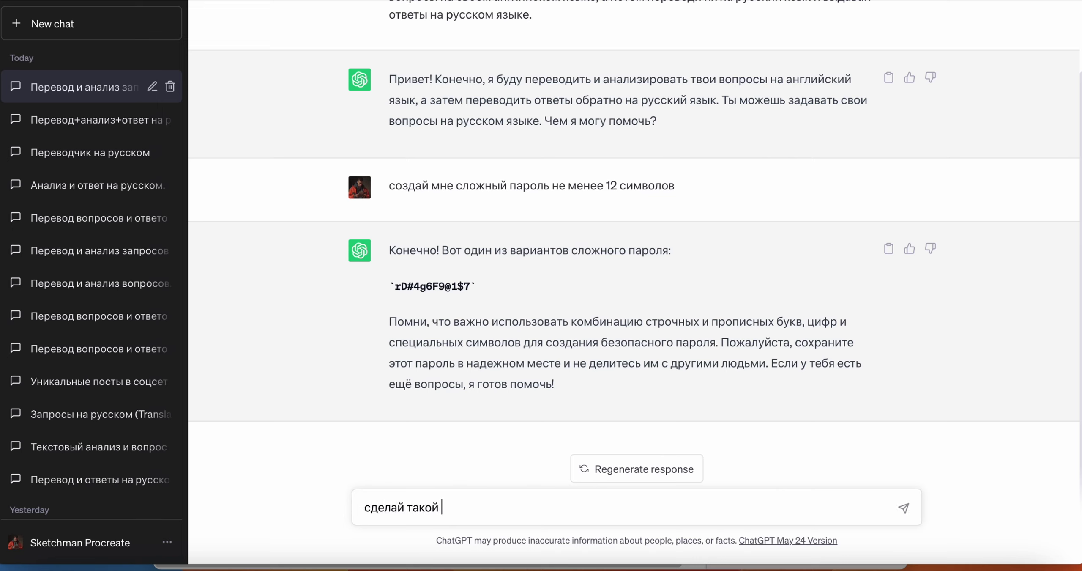
type("же пароль, но чтобы можно было легко запомнить его")
key("Return")
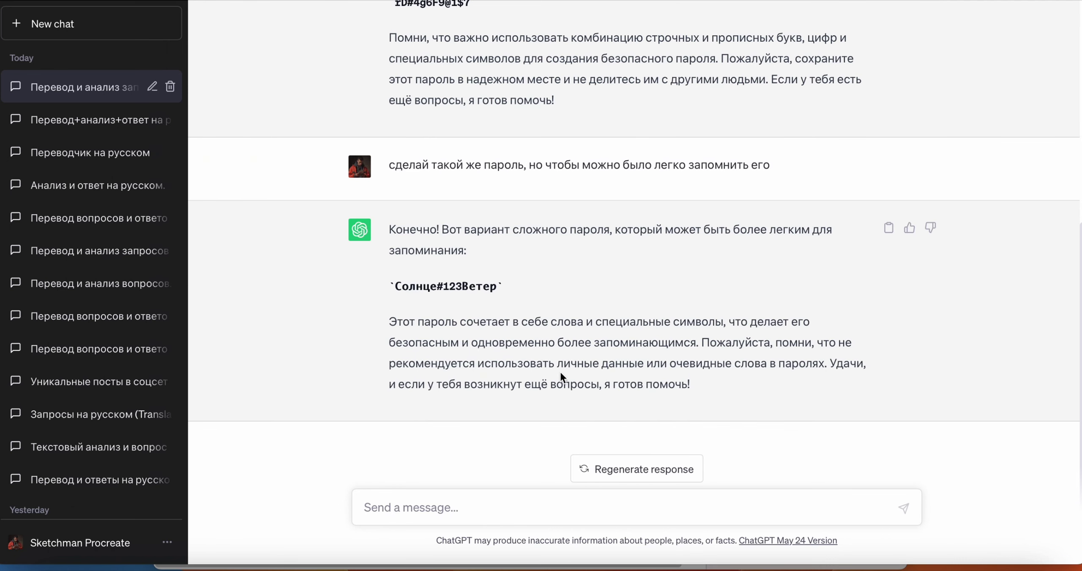
Step: Request the memorable password in English with the follow-up "на английском языке"
type("на аншл")
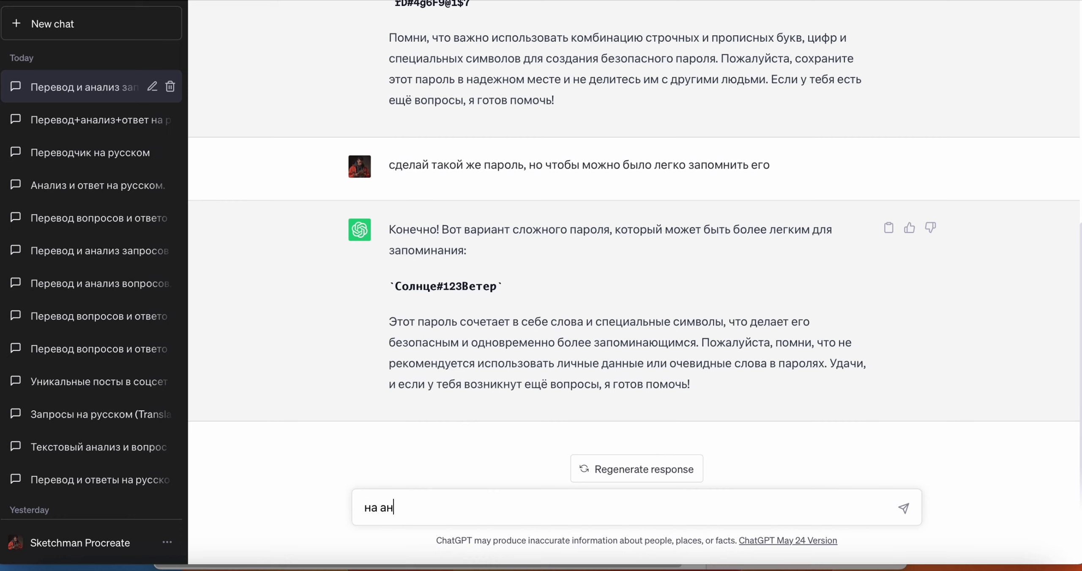
type("ийском")
key("BackSpace")
key("BackSpace")
key("BackSpace")
key("BackSpace")
key("BackSpace")
key("BackSpace")
key("BackSpace")
key("BackSpace")
type("ш")
key("BackSpace")
type("глийском языке")
key("Return")
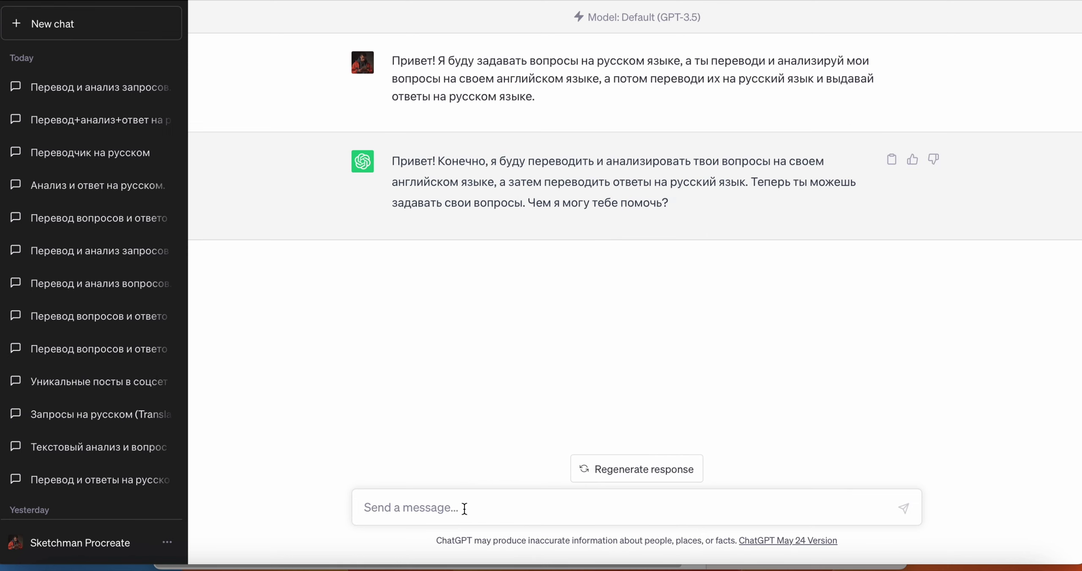
Step: Switch to the StableDiffusionWebUI.ipynb copy in Colab and reveal the code of the "Настройки, выбор моделей, установка и запуск WebUI" cell
left_click(726, 567)
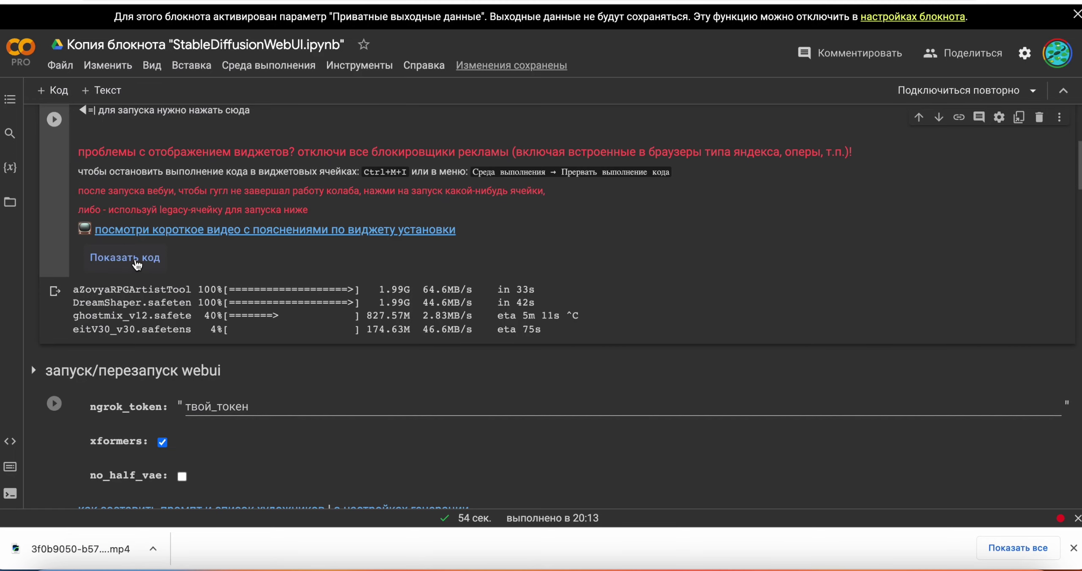
left_click(174, 314)
scroll(156, 241, "up", 5)
scroll(79, 263, "down", 2)
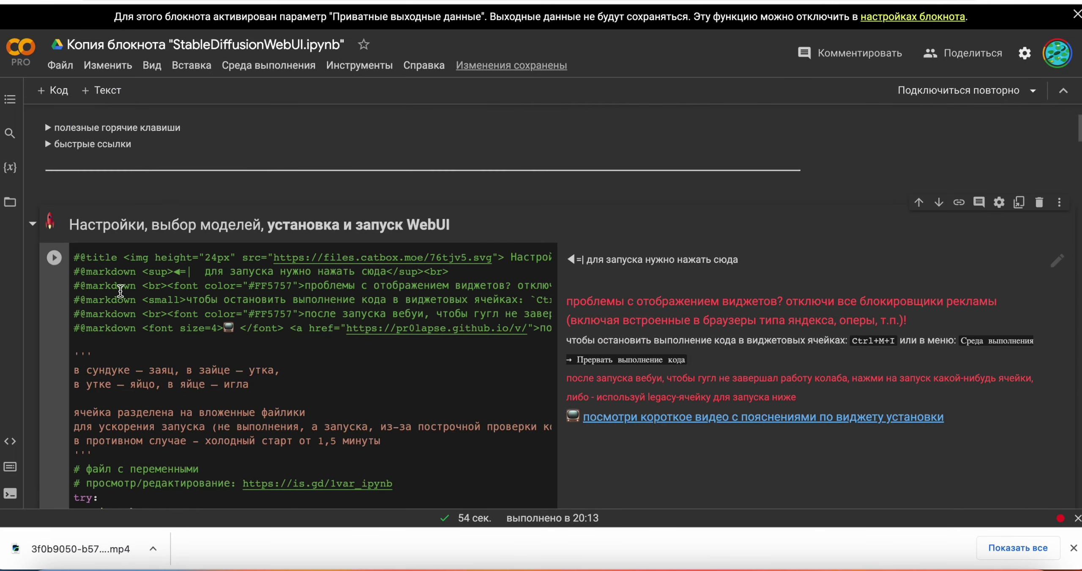
left_click_drag(79, 263, 256, 361)
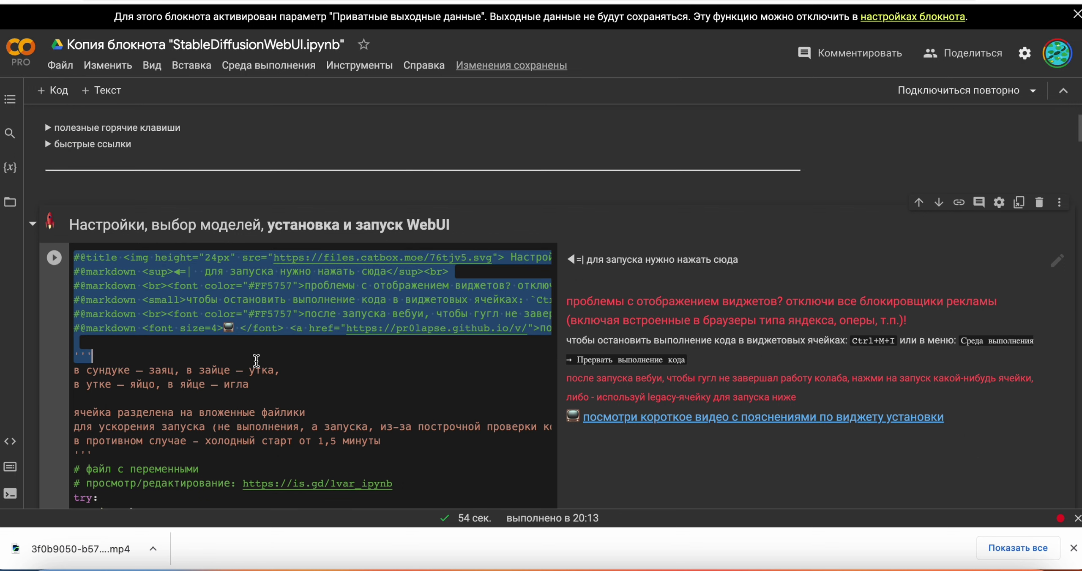
key("super+j")
scroll(262, 361, "down", 4)
scroll(272, 361, "down", 20)
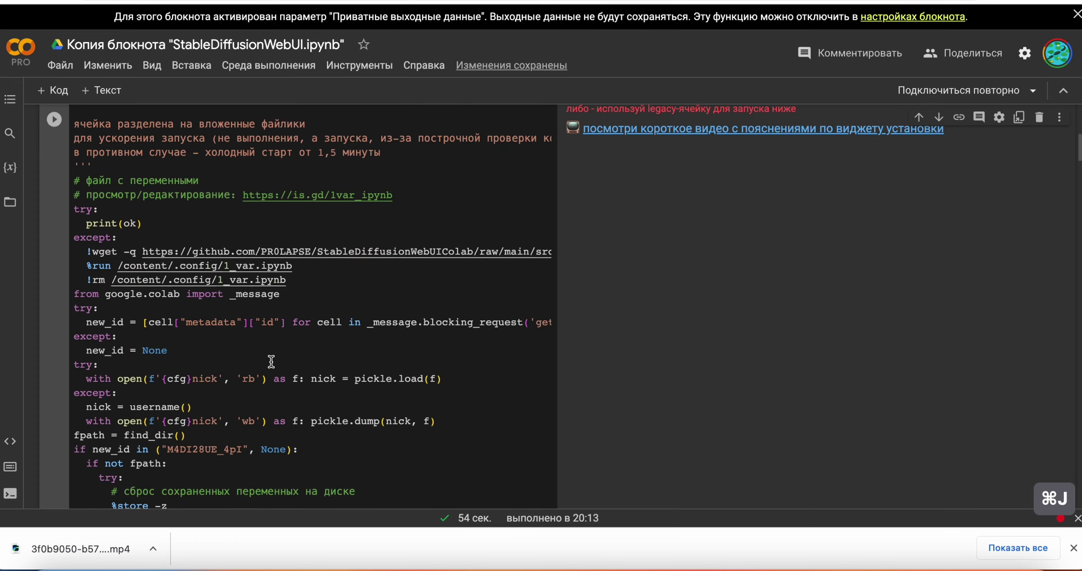
scroll(271, 360, "down", 15)
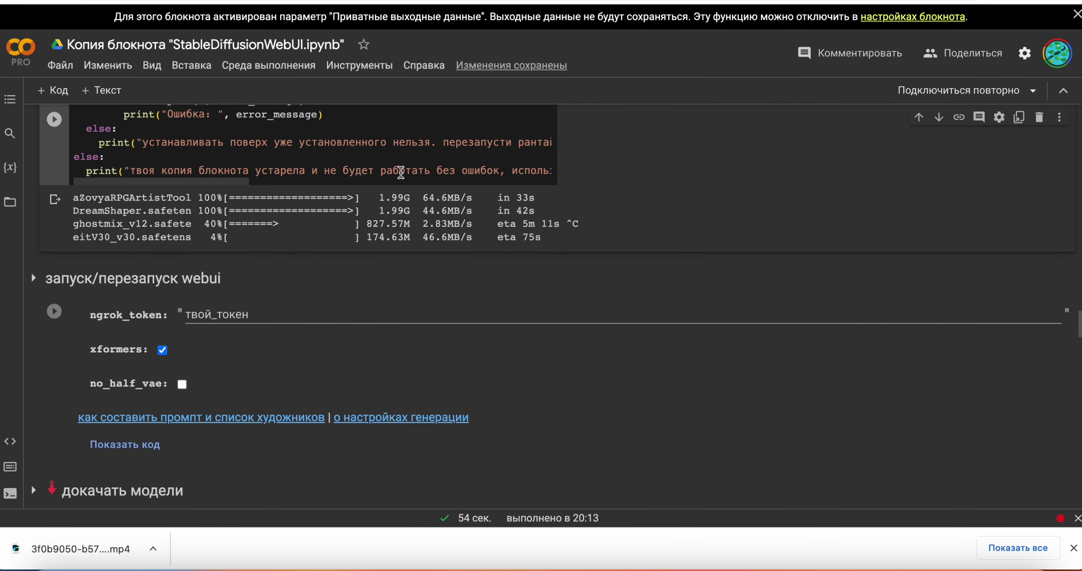
left_click_drag(409, 173, 550, 174)
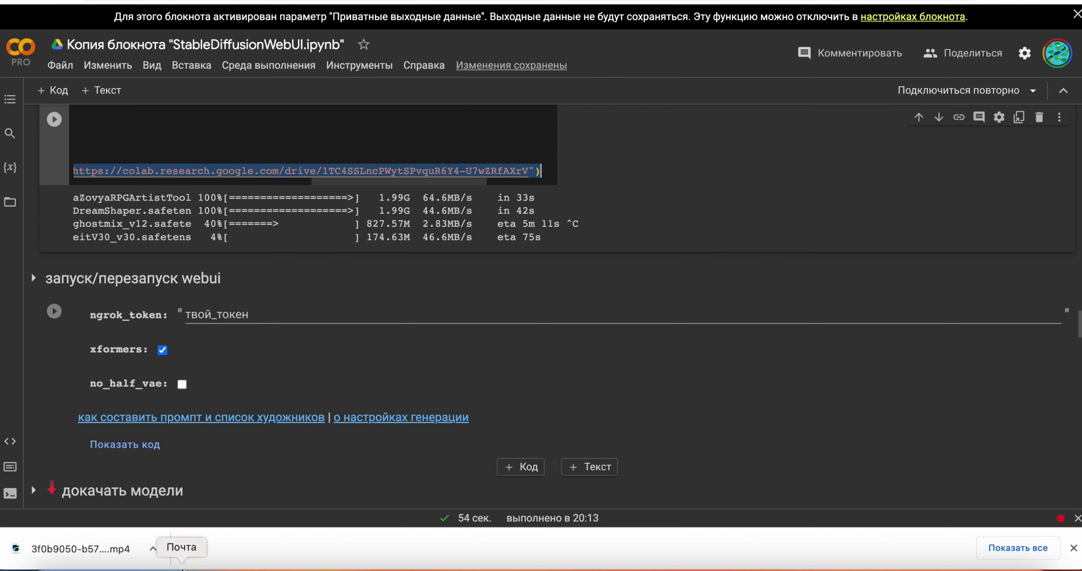
Step: Return to ChatGPT and begin the prompt with "Помоги разобраться с кодом"
left_click(139, 566)
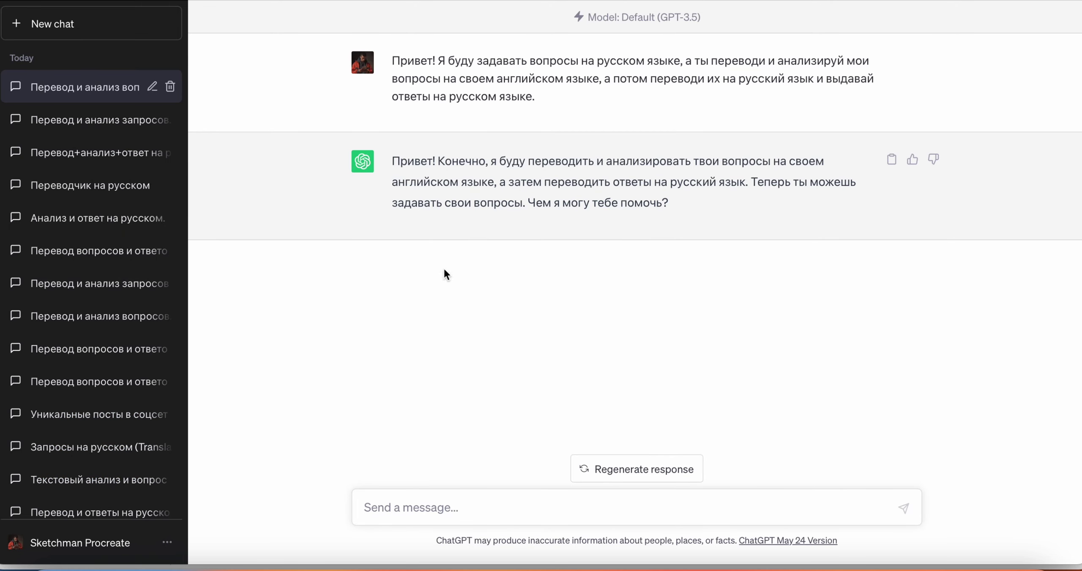
type("ms")
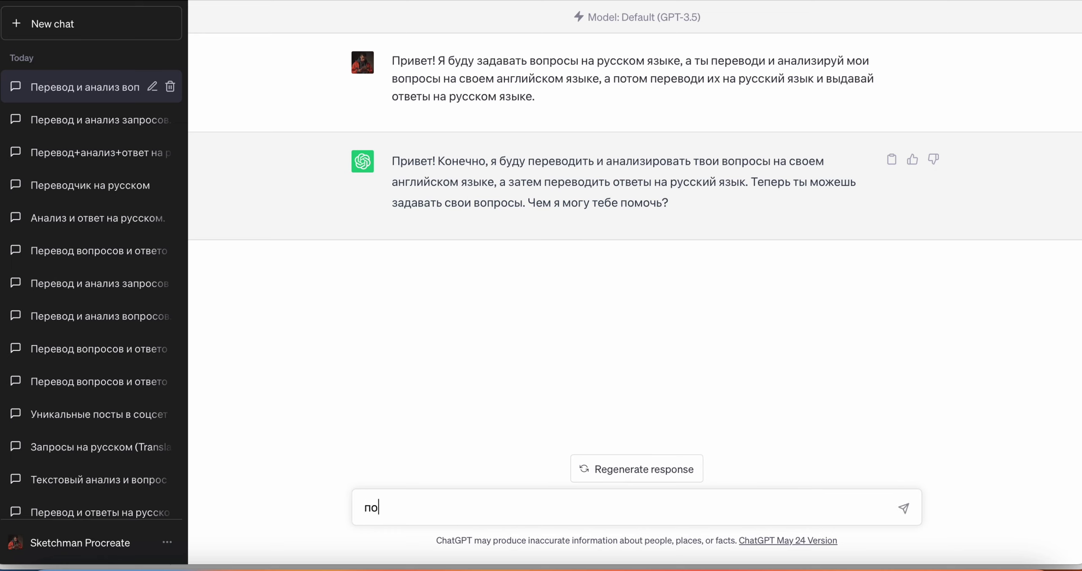
key("BackSpace")
key("BackSpace")
type("Помоги разьораться")
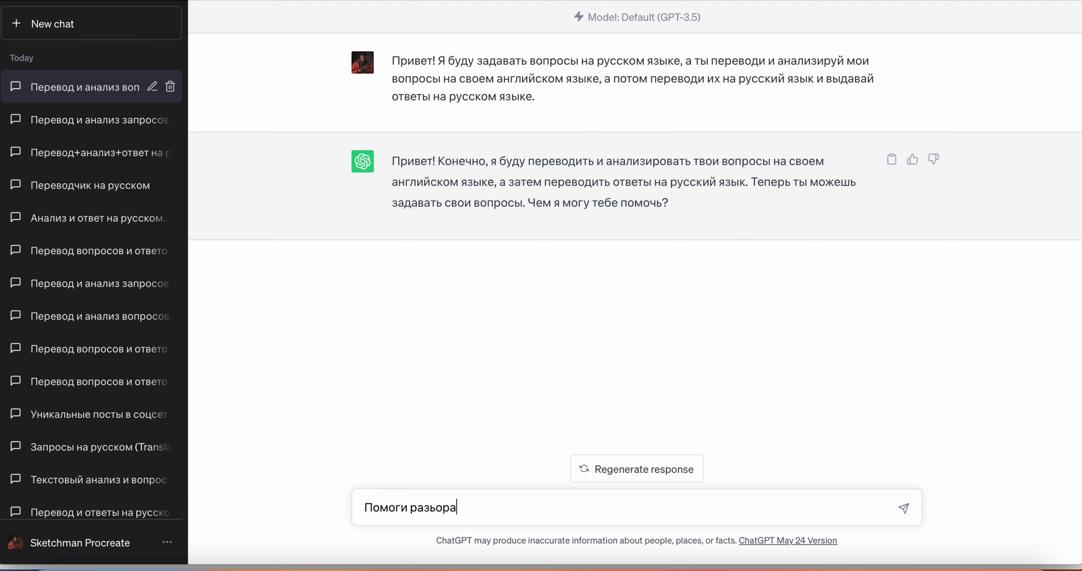
key("BackSpace")
key("BackSpace")
key("BackSpace")
key("BackSpace")
key("BackSpace")
key("BackSpace")
key("BackSpace")
key("BackSpace")
type("обраться с кодом")
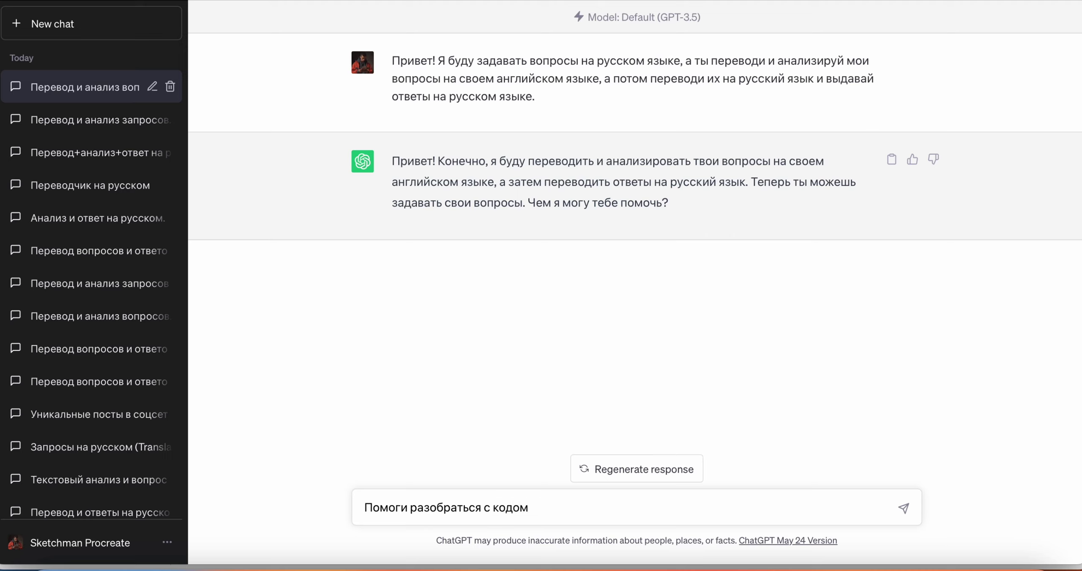
Step: Continue the prompt with "Python - что он делает и выполняет. не опасен ли он? вод код"
type(" Руthon")
type(" - ")
type("о чем")
type(" он")
type("?")
key("BackSpace")
key("BackSpace")
key("BackSpace")
key("BackSpace")
key("BackSpace")
key("BackSpace")
key("BackSpace")
key("BackSpace")
key("BackSpace")
type("что он дела")
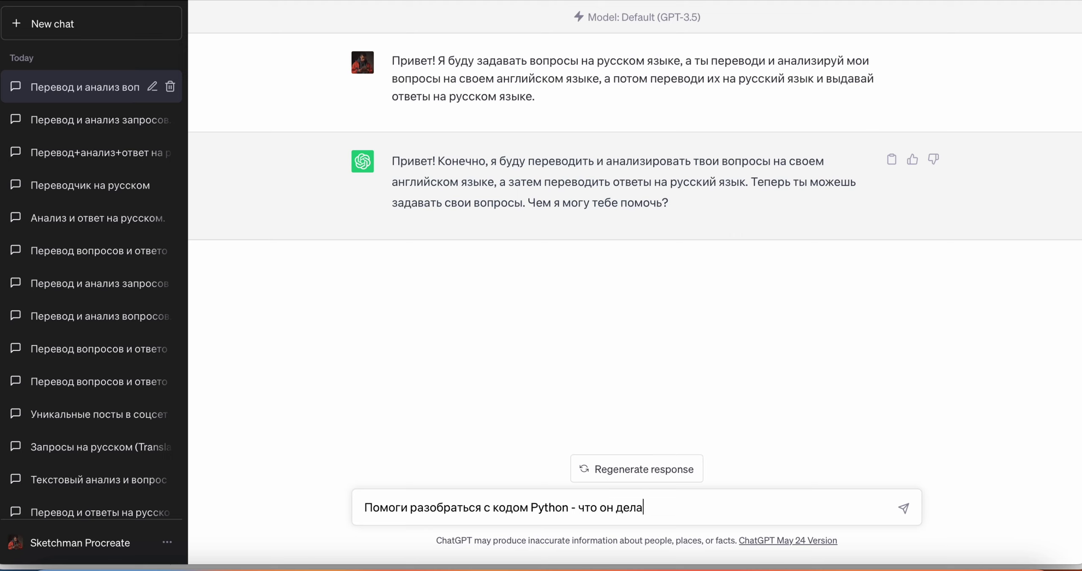
type("ет и выполняет. не опа")
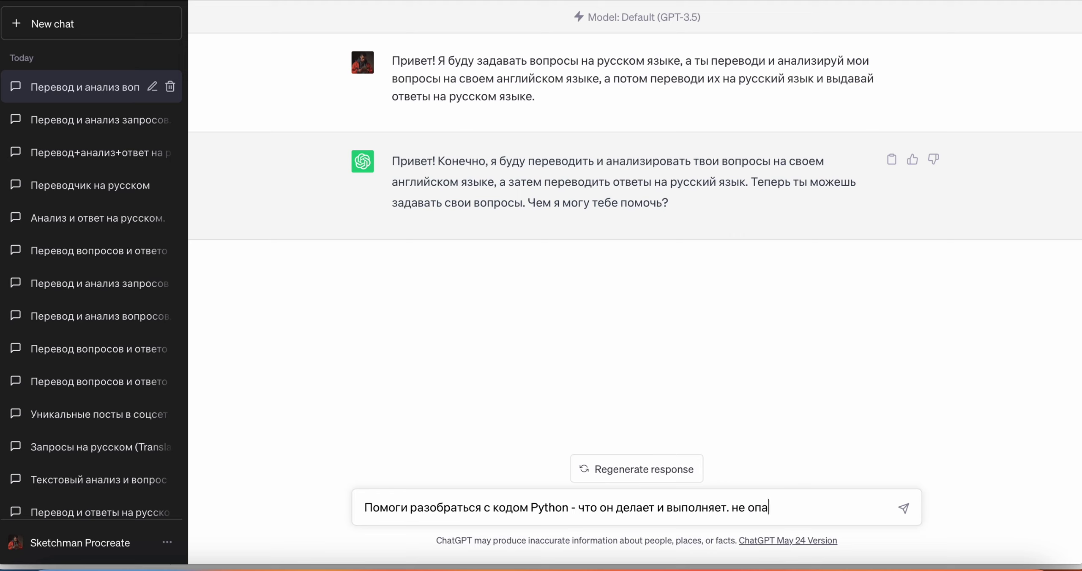
type("сен. не опасен ли он")
type("? вод код \"2")
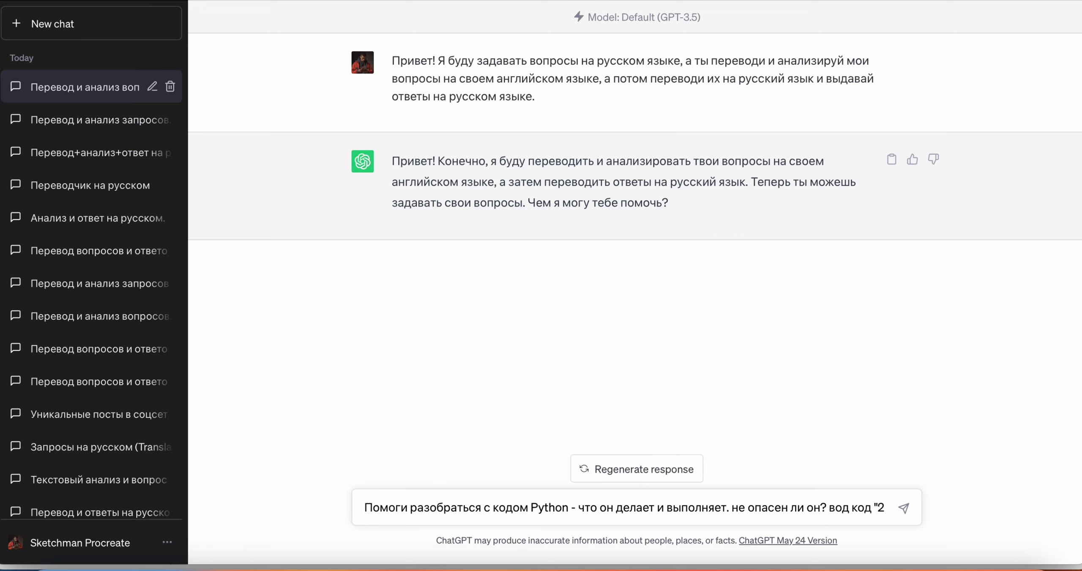
Step: Paste the copied notebook code between quotation marks at the end of the prompt and submit it
key("BackSpace")
type("\"")
key("ctrl+v")
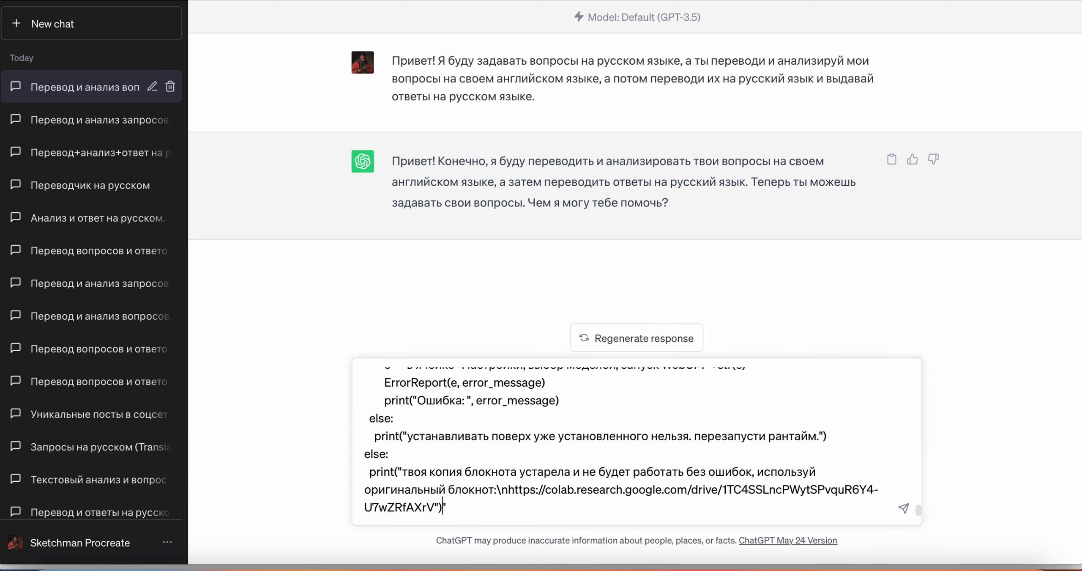
key("Return")
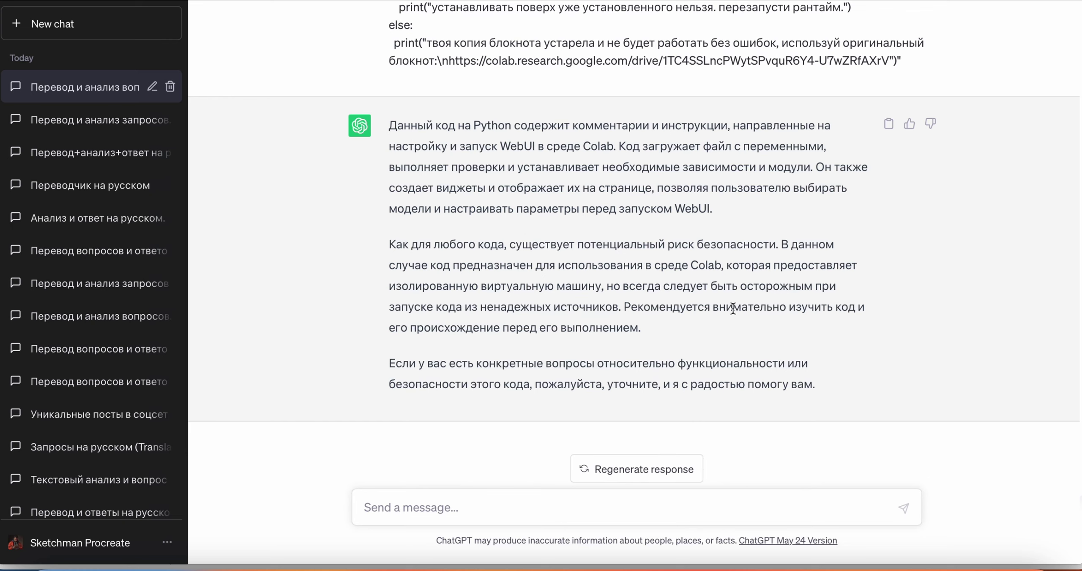
Step: Submit the follow-up "найди мне в коде строчку с загрузкой моделей" to locate the model-loading line
type("найдт")
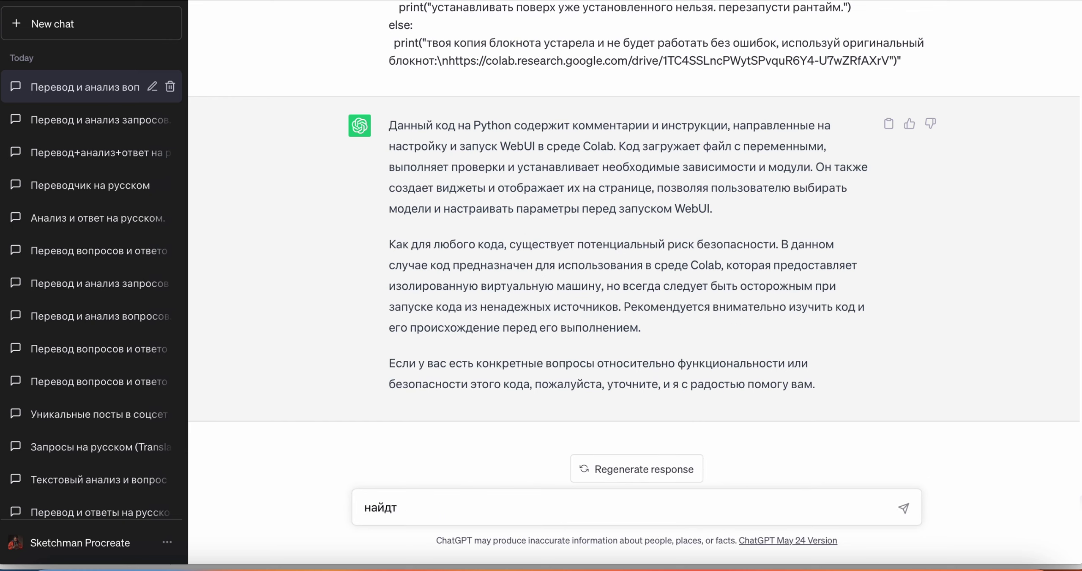
key("BackSpace")
type("и мне в коде запуск")
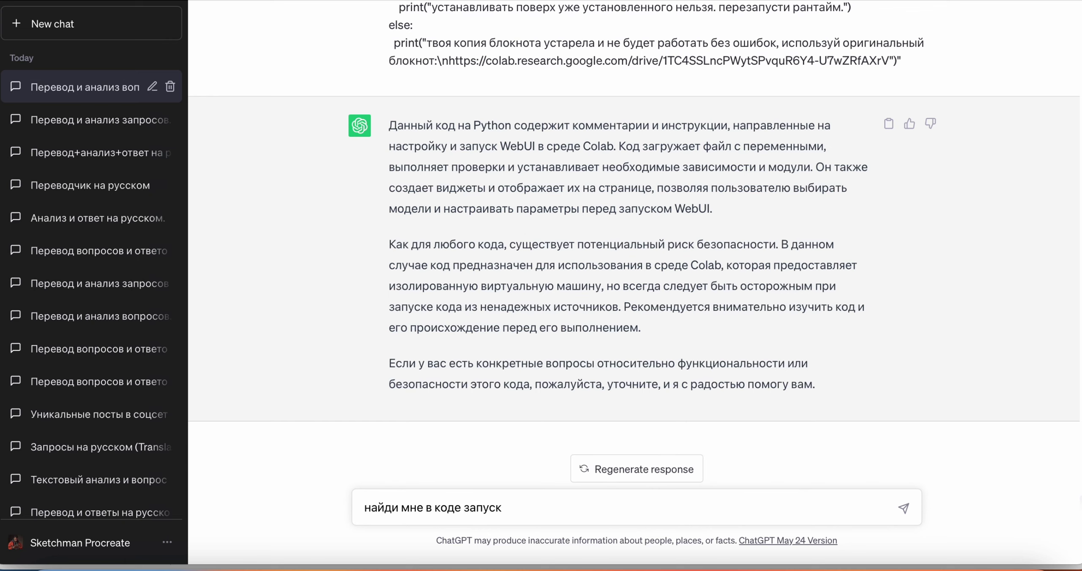
key("BackSpace")
key("BackSpace")
key("BackSpace")
key("BackSpace")
key("BackSpace")
key("BackSpace")
key("BackSpace")
type("з")
key("BackSpace")
type("строчку с н")
key("BackSpace")
type("загур")
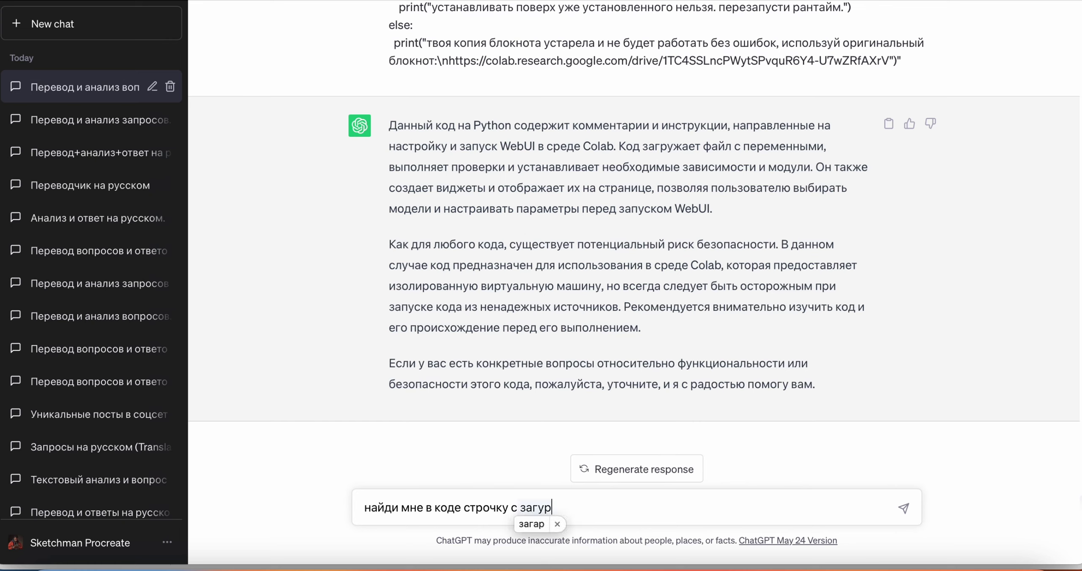
key("BackSpace")
key("BackSpace")
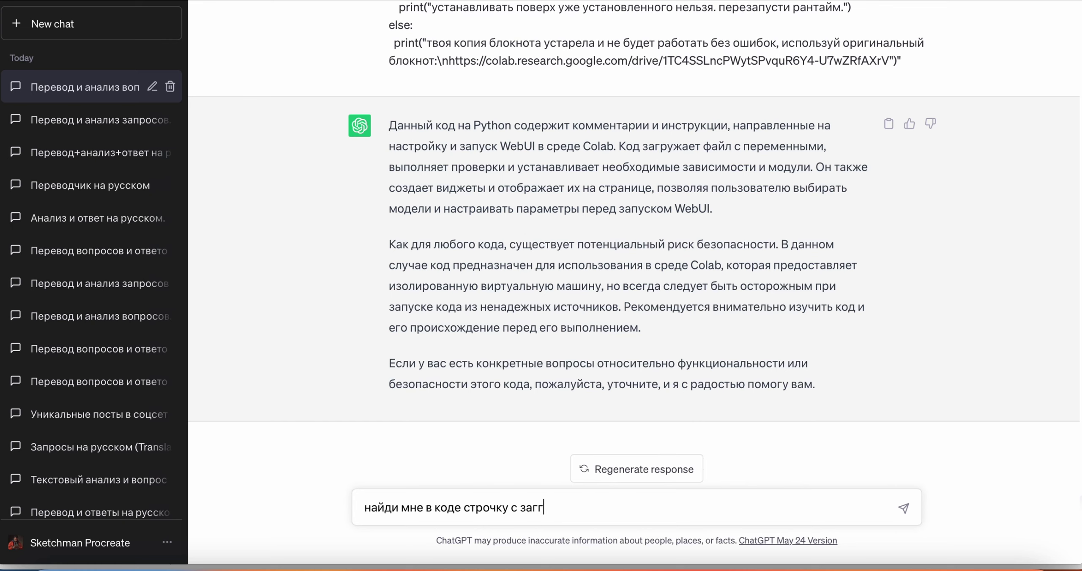
type("рузкой моделей")
key("Return")
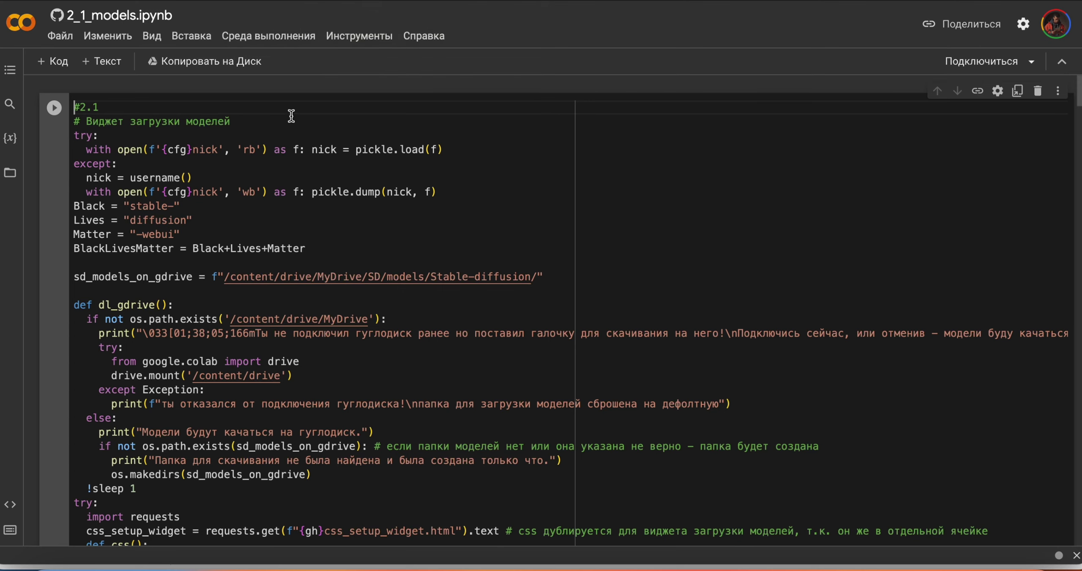
Step: Look through the model-loading widget code and the categorised model lists in 2_1_models.ipynb
scroll(291, 115, "down", 3)
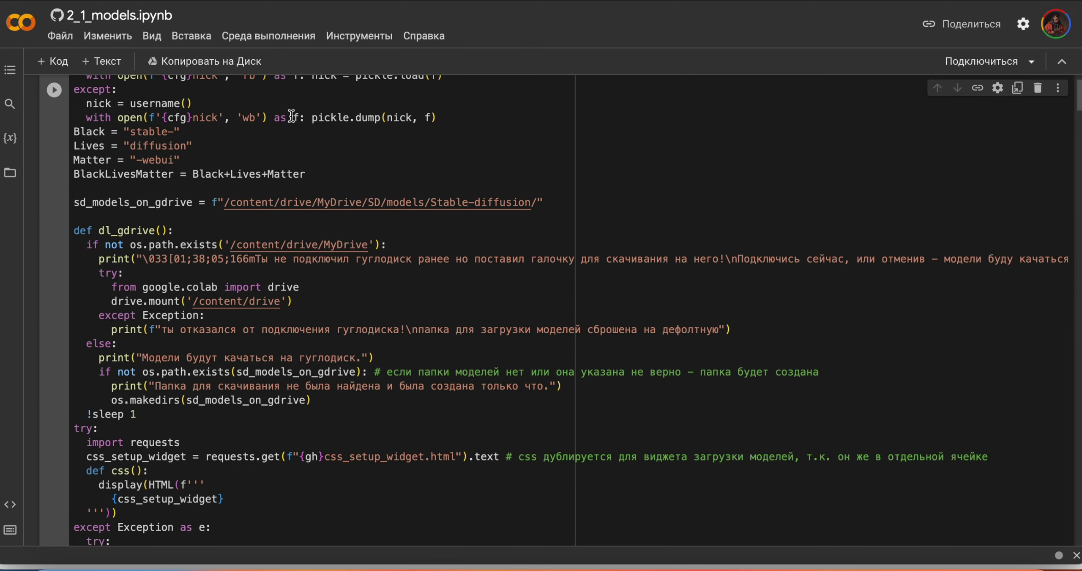
scroll(292, 116, "down", 8)
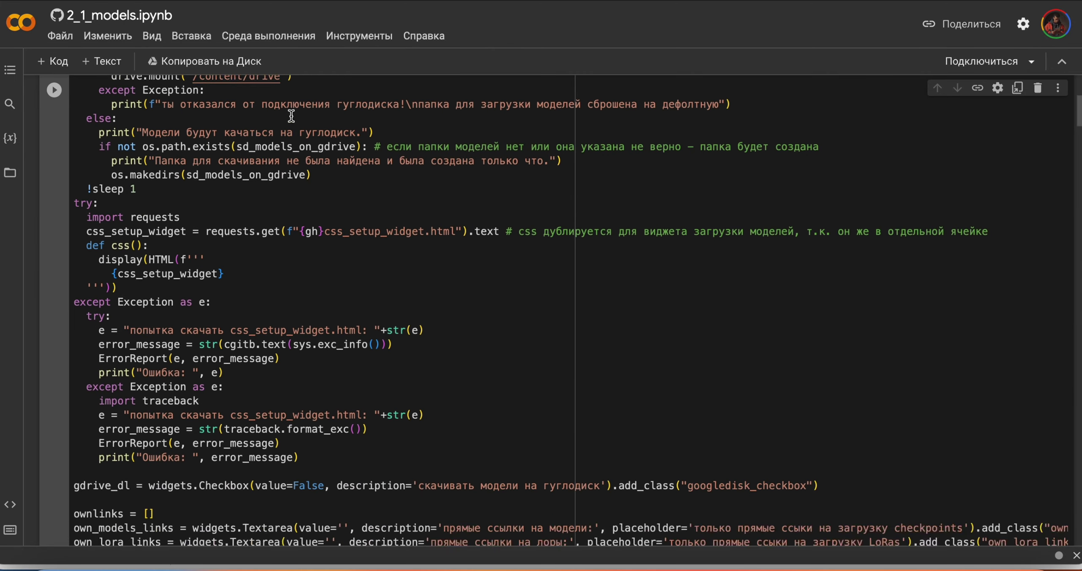
scroll(291, 115, "down", 15)
scroll(291, 116, "down", 1)
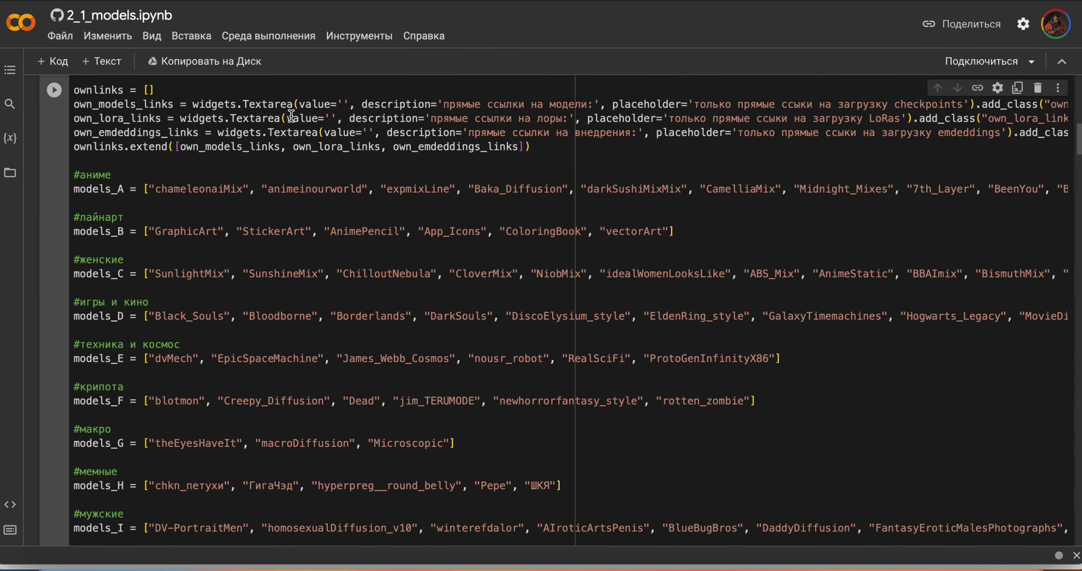
scroll(291, 116, "down", 6)
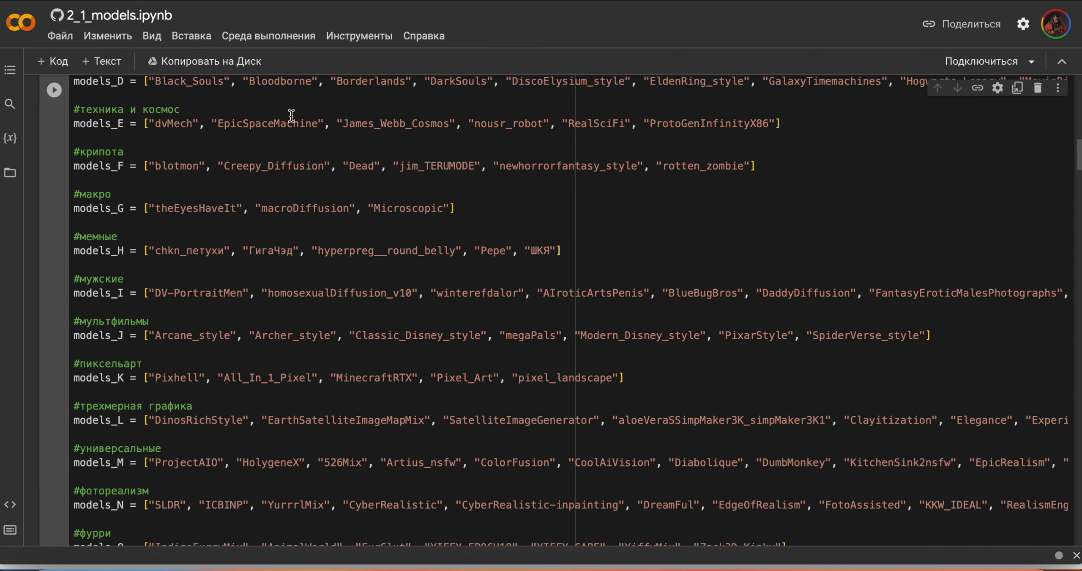
scroll(291, 115, "down", 6)
scroll(291, 115, "up", 6)
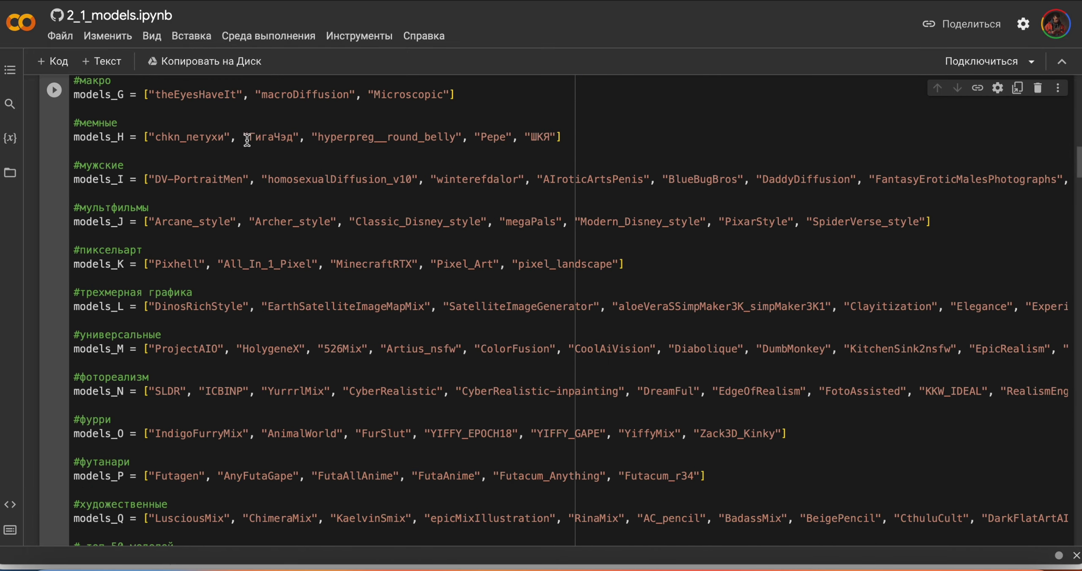
left_click(135, 156)
left_click_drag(134, 157, 706, 412)
left_click(702, 257)
scroll(685, 258, "down", 8)
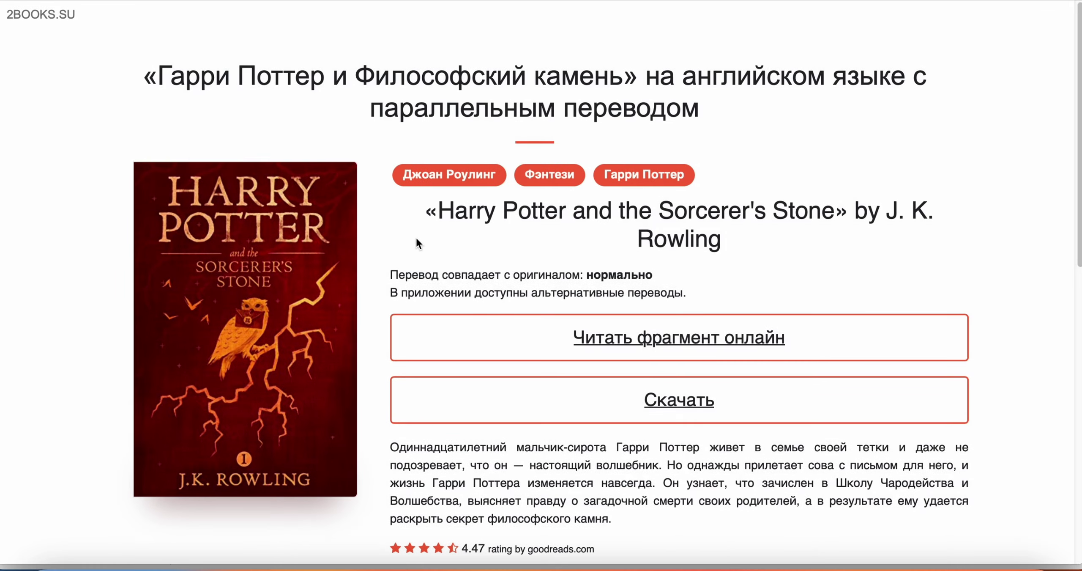
Step: Open the online reading excerpt of "Harry Potter and the Sorcerer's Stone" and dismiss its help notice
scroll(416, 237, "down", 5)
scroll(416, 240, "down", 11)
scroll(490, 237, "up", 14)
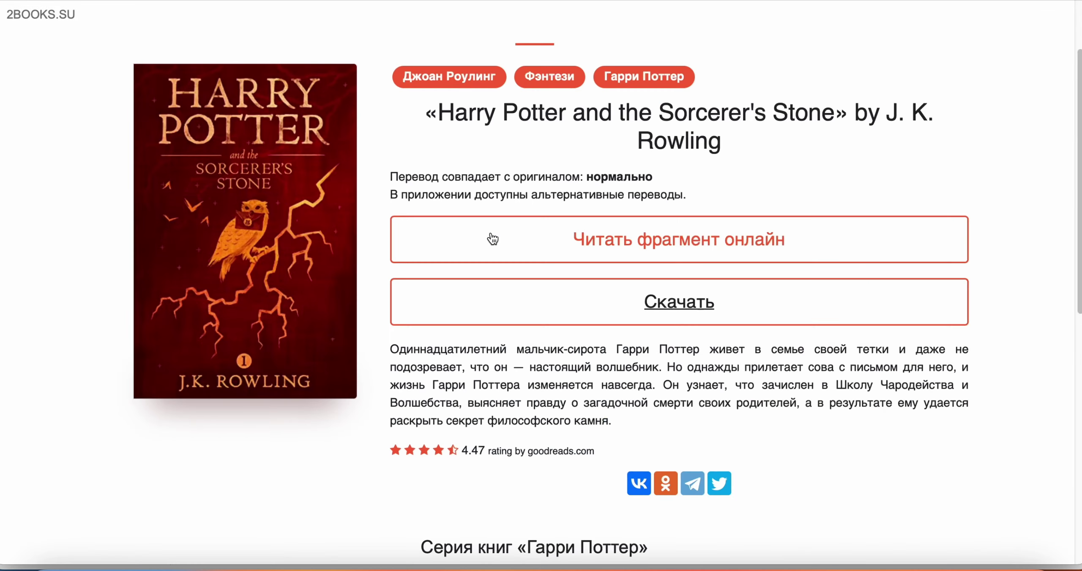
left_click(640, 242)
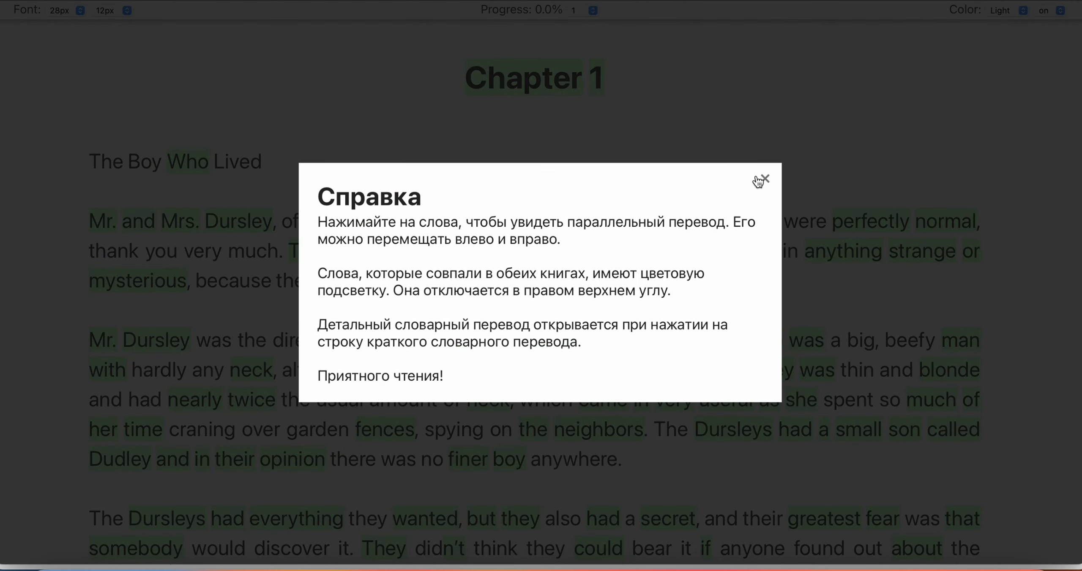
left_click(764, 178)
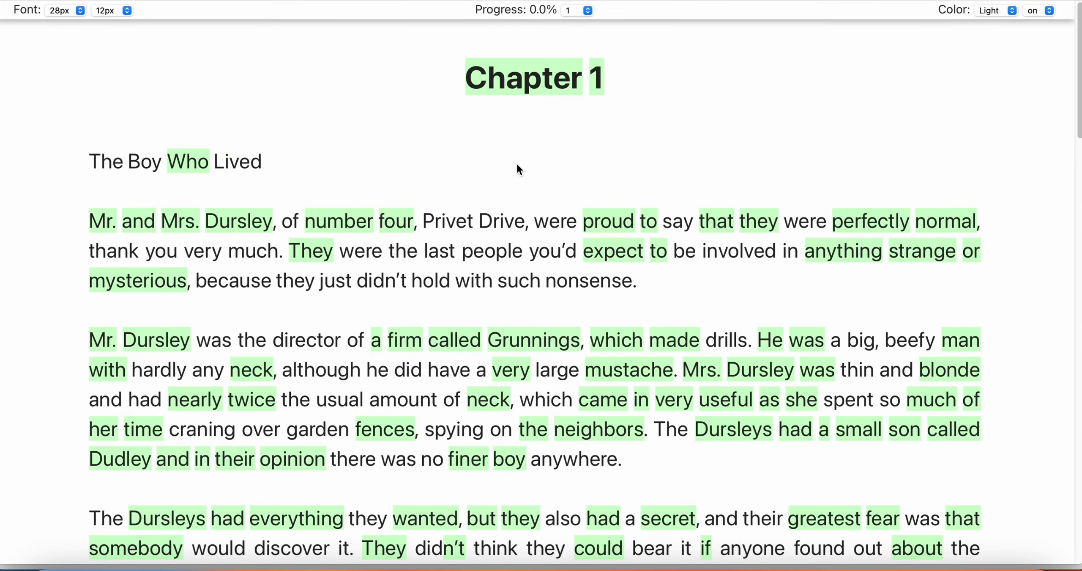
Step: Select and copy the whole first page of the excerpt, from the "Chapter 1" heading through the last paragraph
left_click_drag(453, 68, 655, 87)
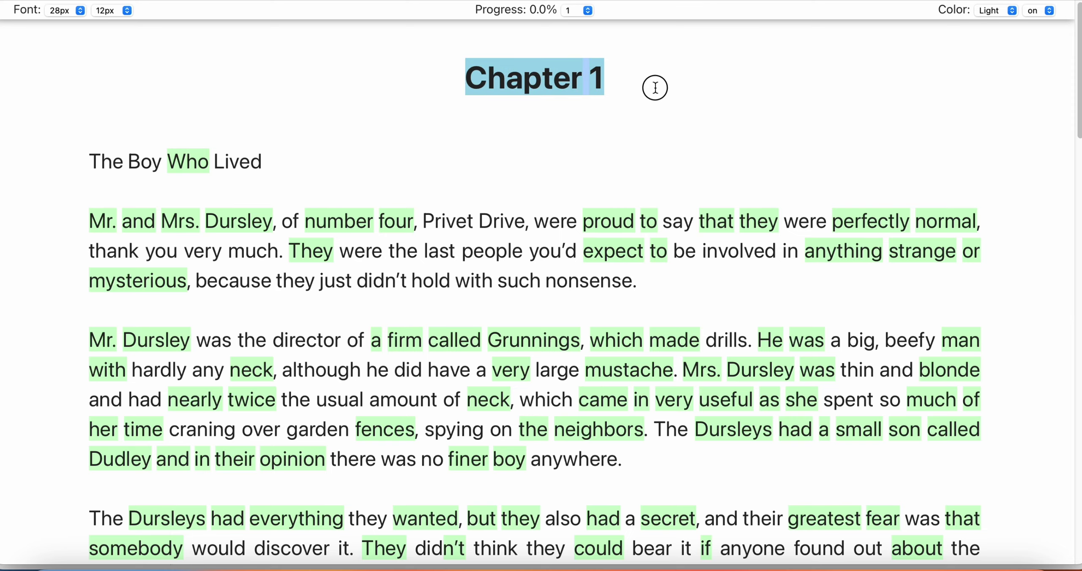
scroll(656, 103, "down", 20)
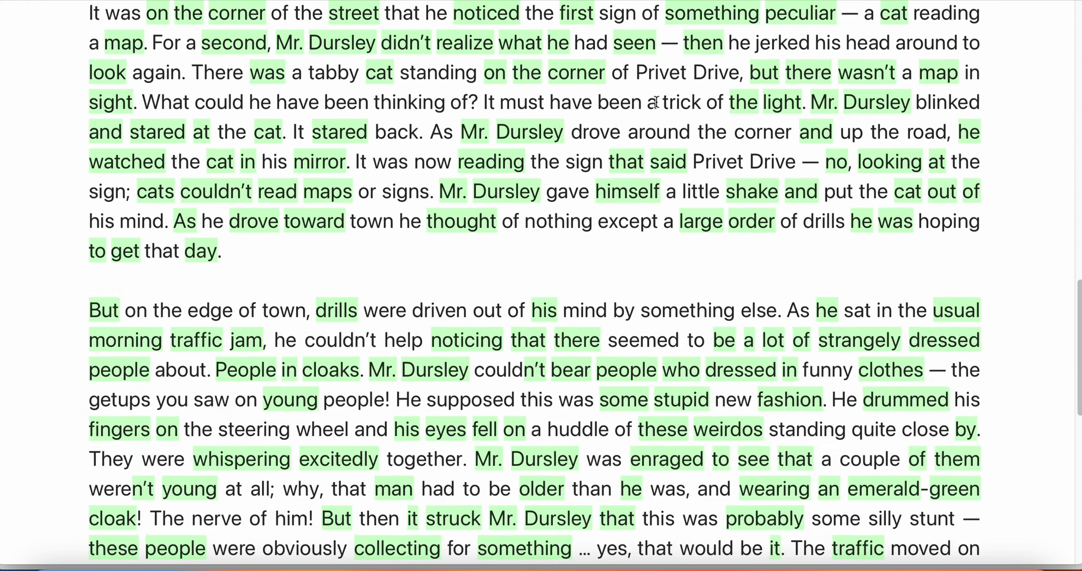
scroll(647, 101, "down", 7)
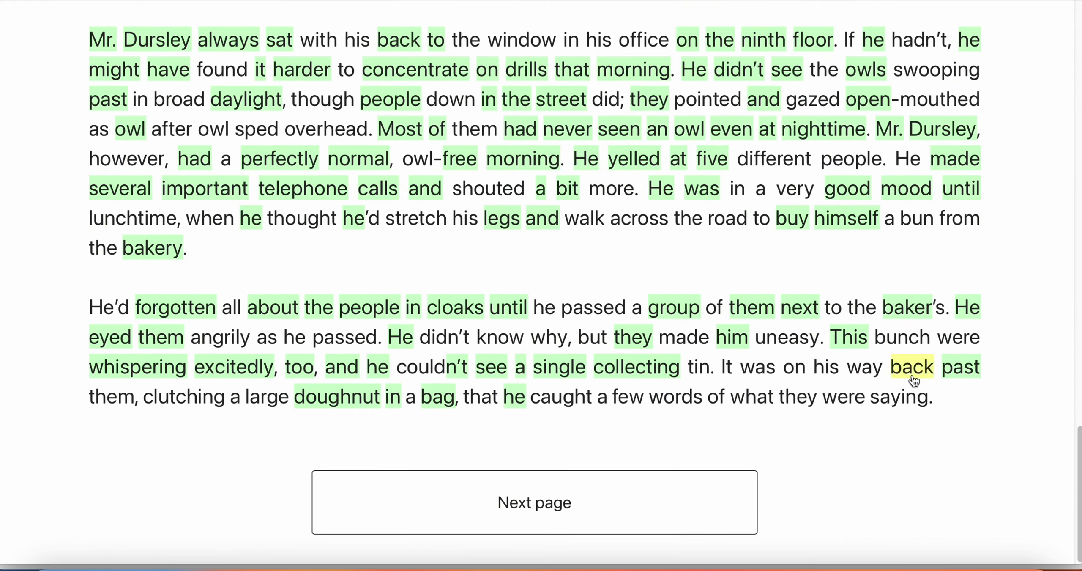
left_click(958, 404, "shift")
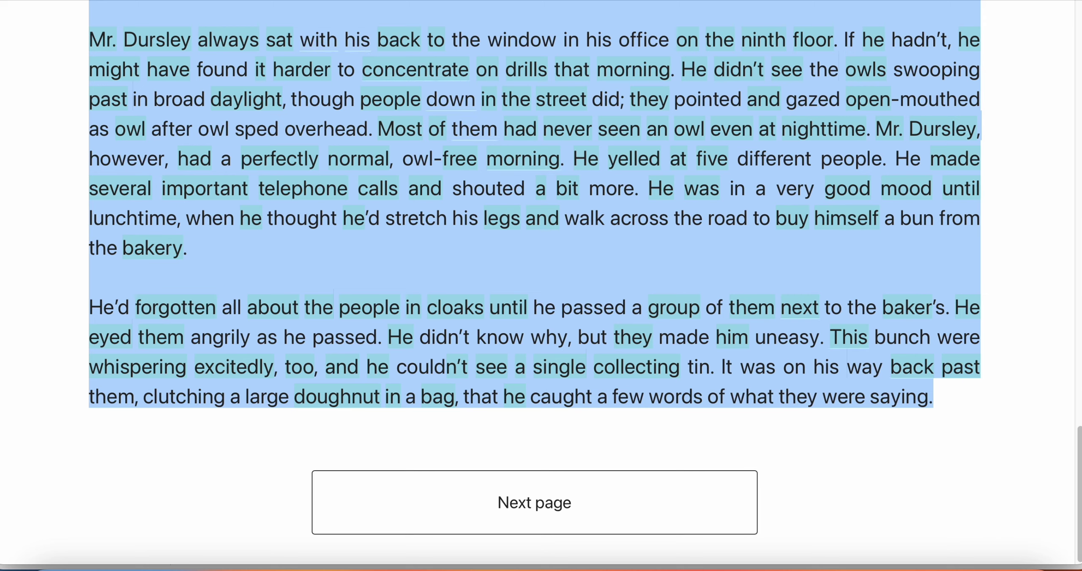
Step: Switch to ChatGPT and start a new GPT-3.5 chat with the prompt beginning "Ты профессиональный переводчик с английской на русский"
key("super+Tab")
left_click(64, 24)
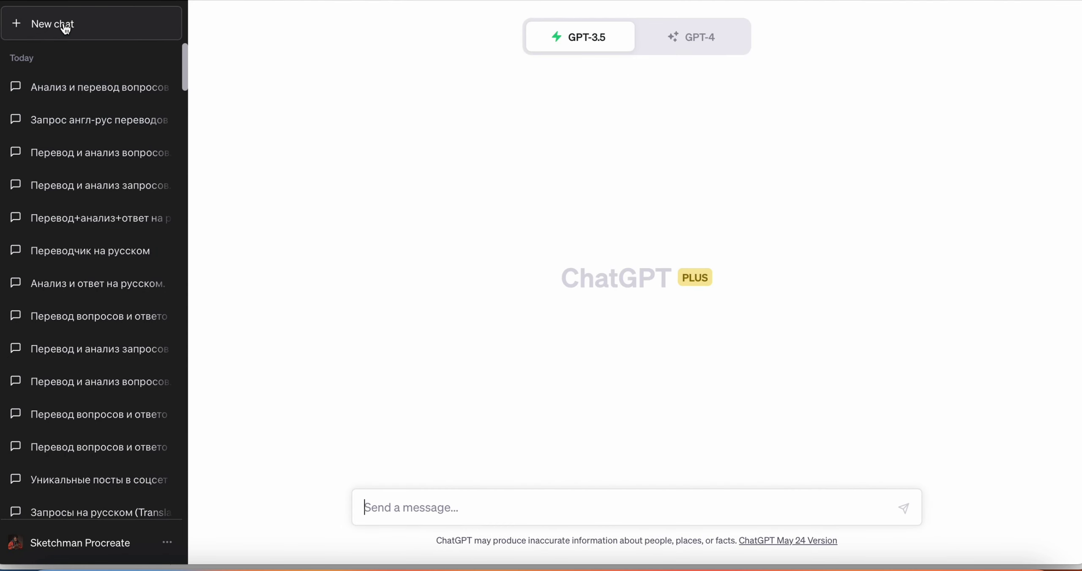
left_click(503, 510)
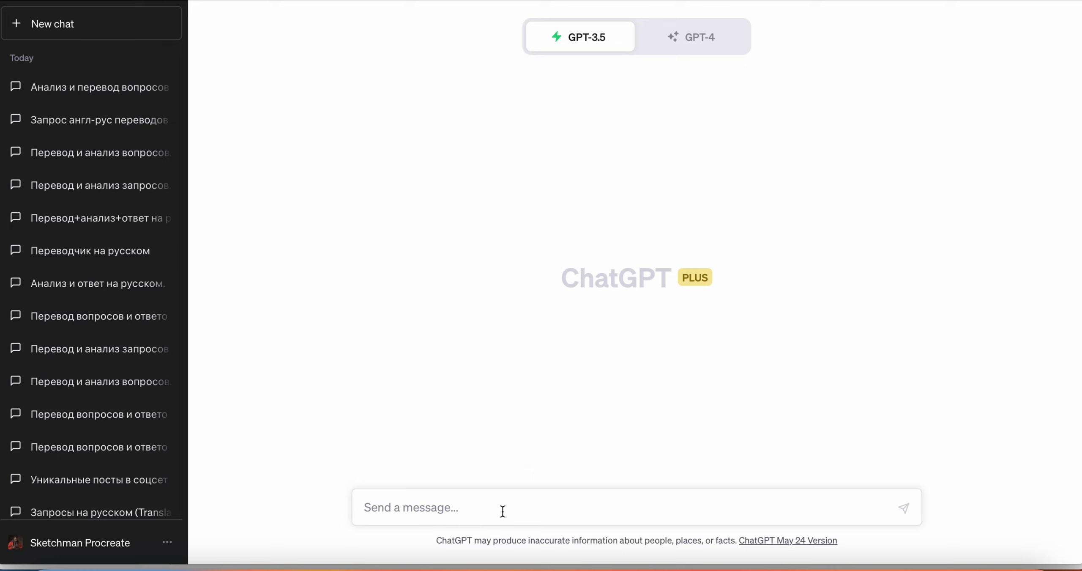
type("H")
key("BackSpace")
type("Ты ")
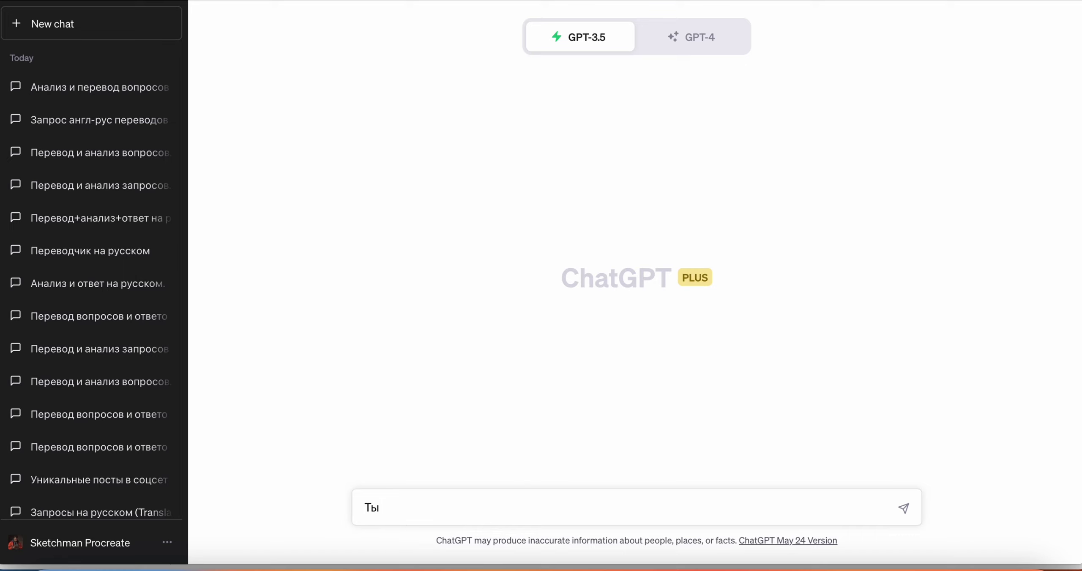
type("профессионал ")
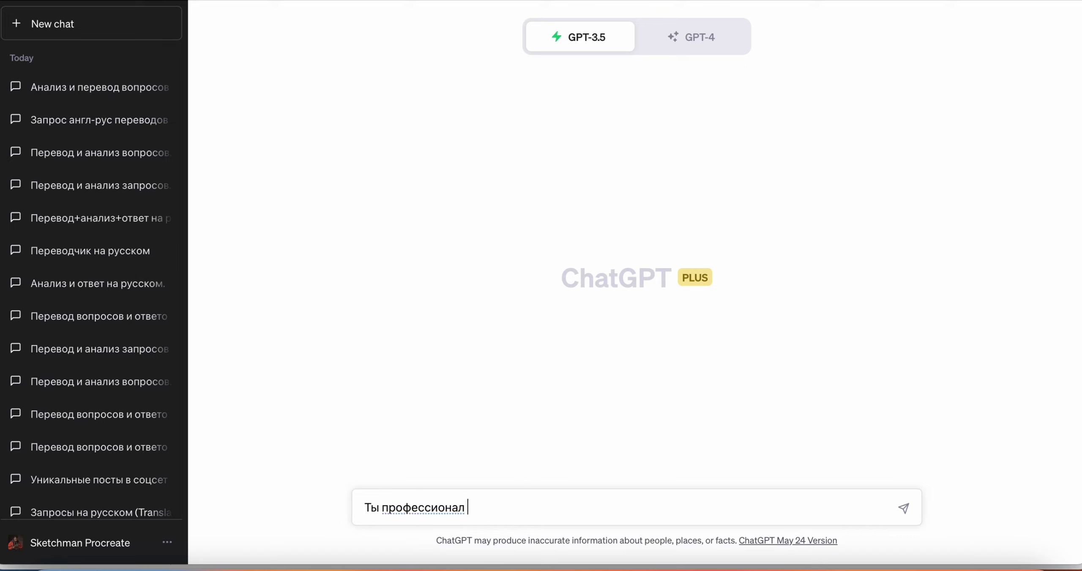
type("ьный перев")
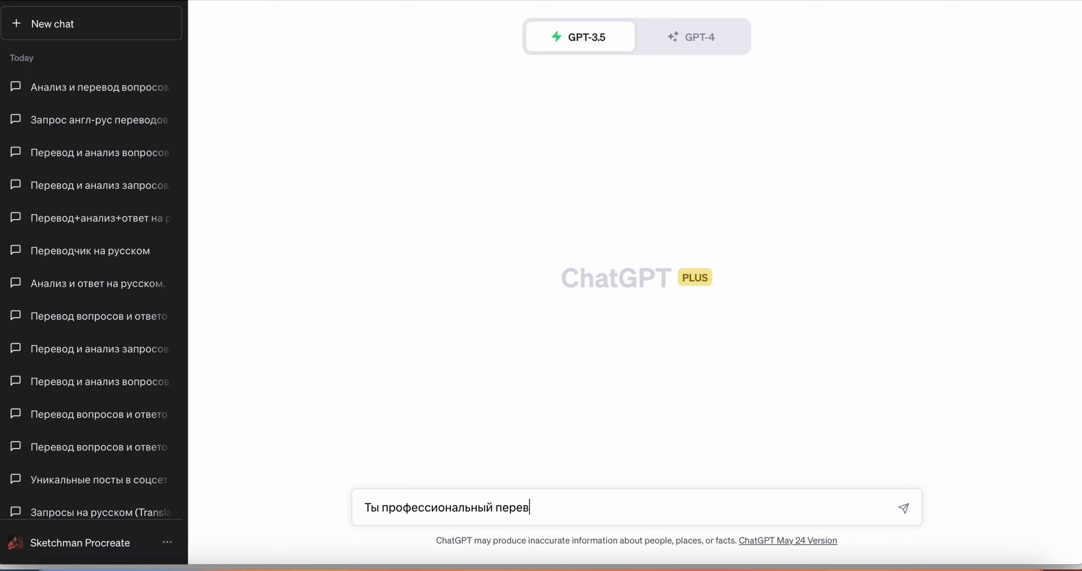
type("одчик с английской ")
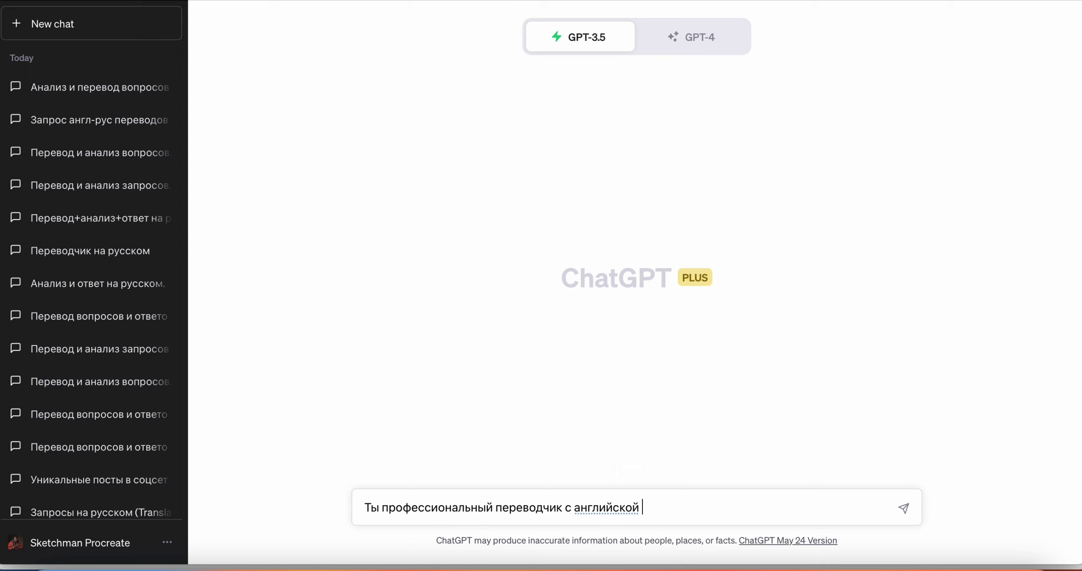
type("на русский ")
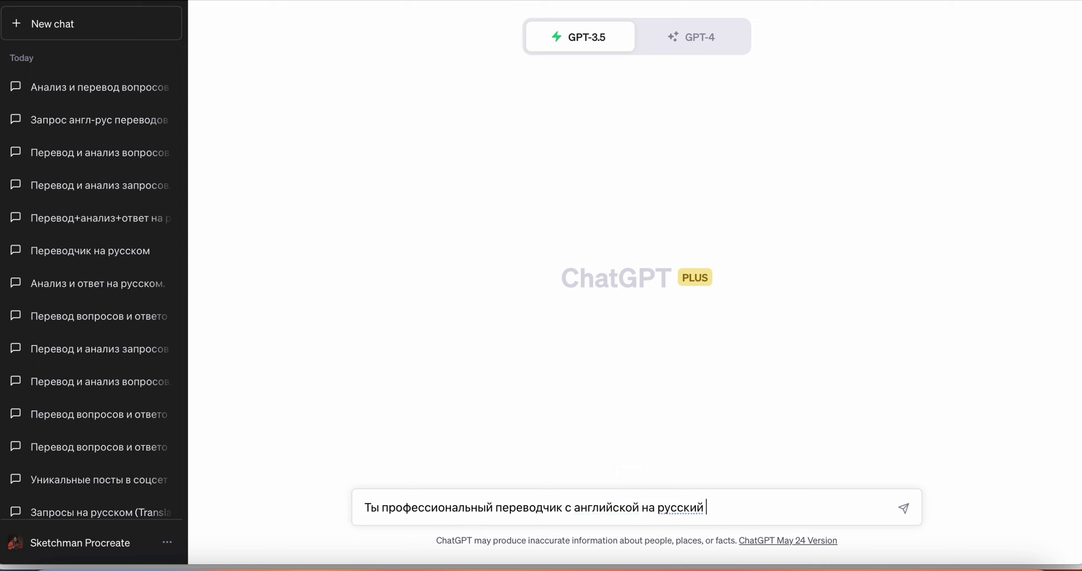
Step: Continue the prompt with "язык. вот тебе первое задание - переведи этот текст", add the copied chapter in quotation marks and submit it
type("язык. вот тебе пер")
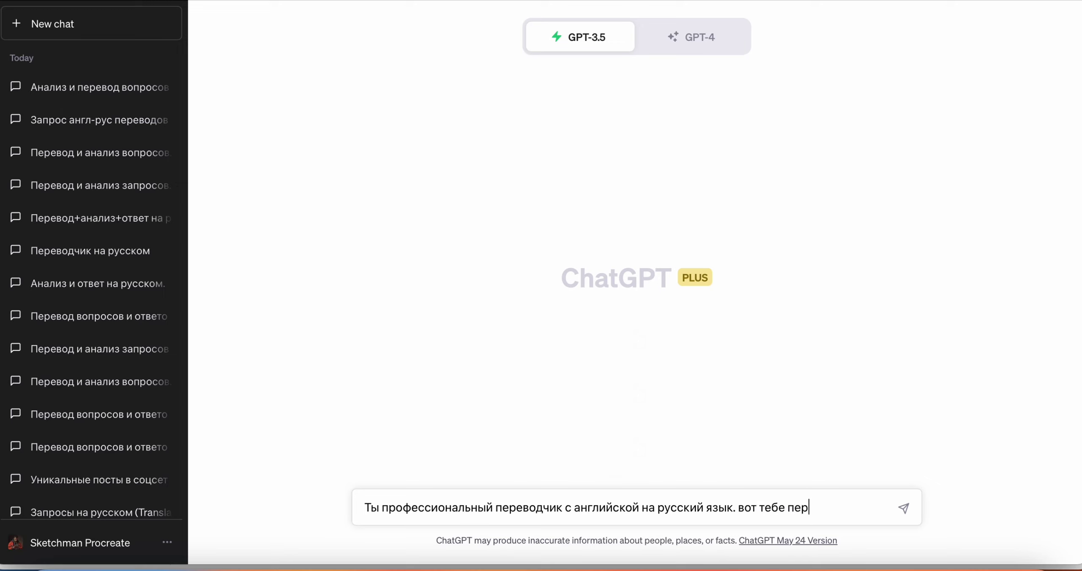
type("вое задание - переведи")
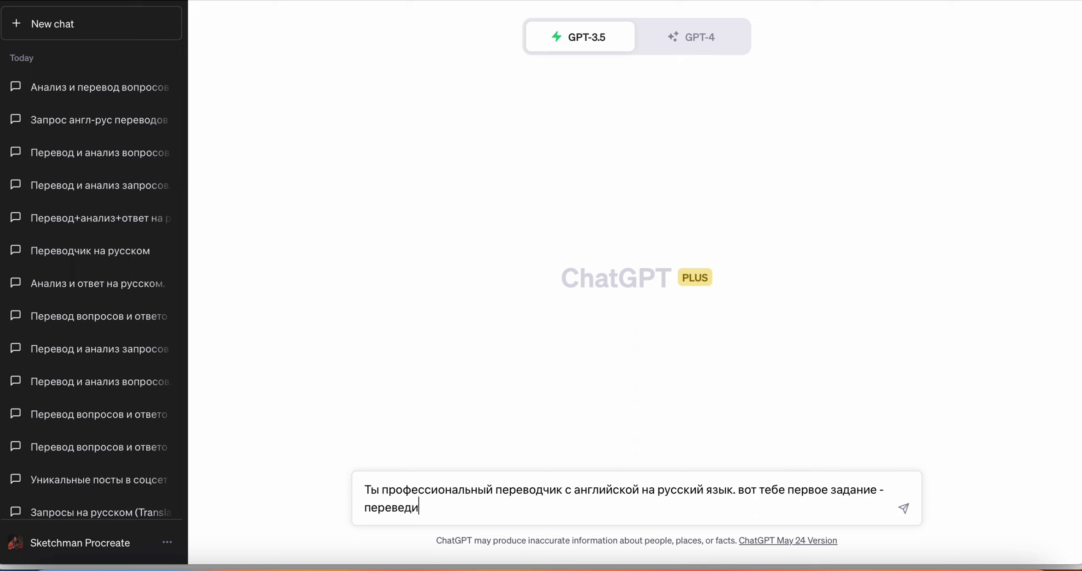
key("ctrl+v")
key("Return")
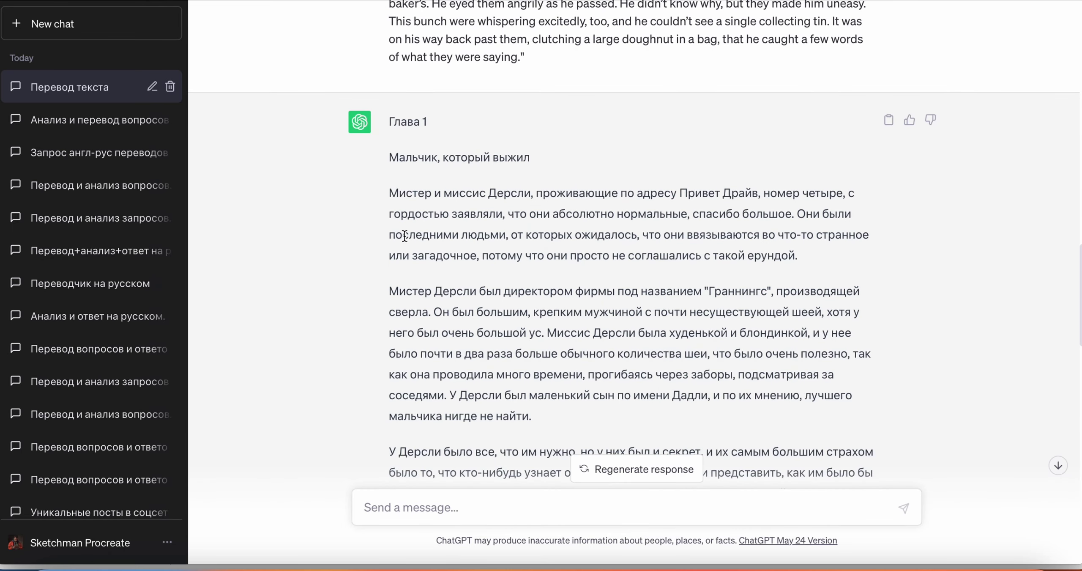
Step: Translate the chapter's opening, from "The Boy Who Lived" through the second paragraph, from English to Russian in Google's translator
left_click_drag(388, 193, 837, 259)
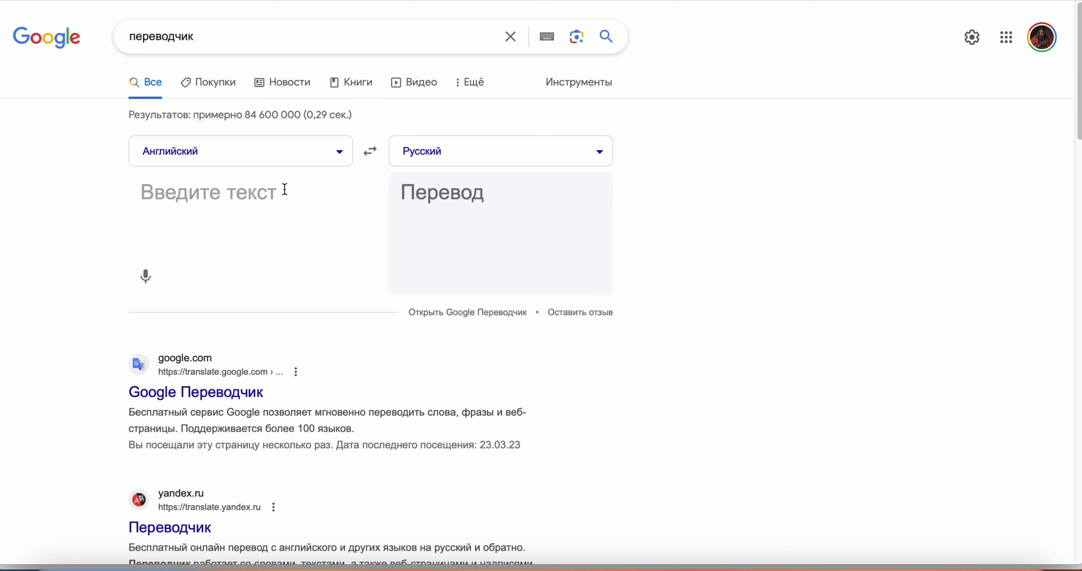
left_click(289, 189)
key("ctrl+v")
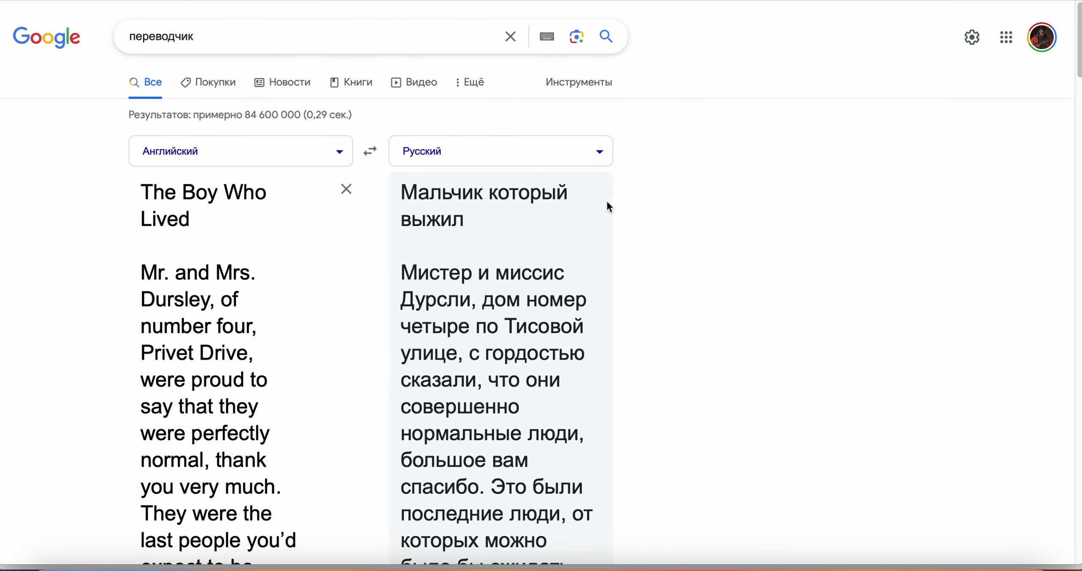
scroll(646, 207, "down", 4)
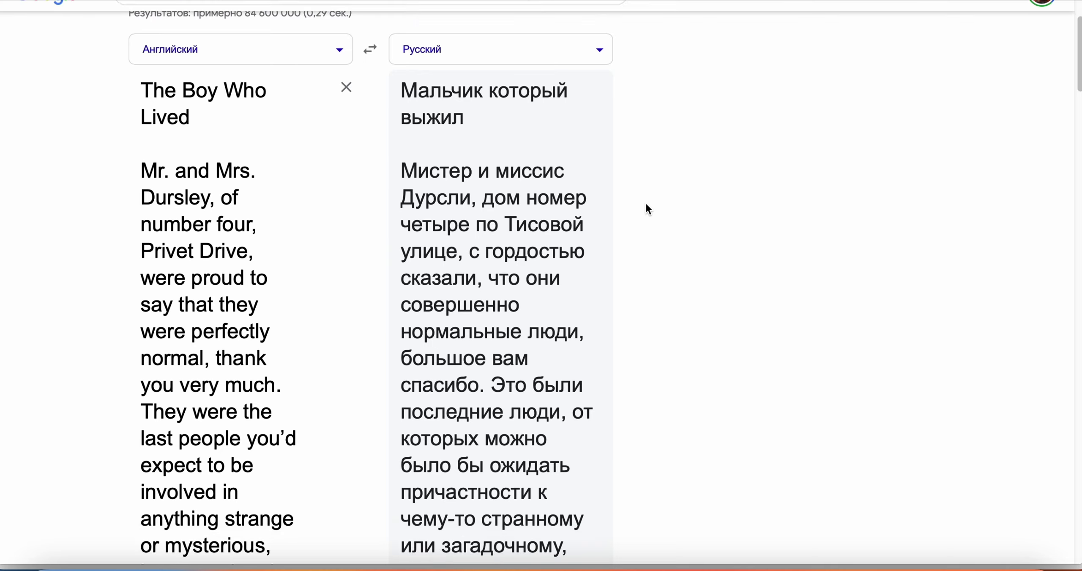
scroll(638, 198, "down", 1)
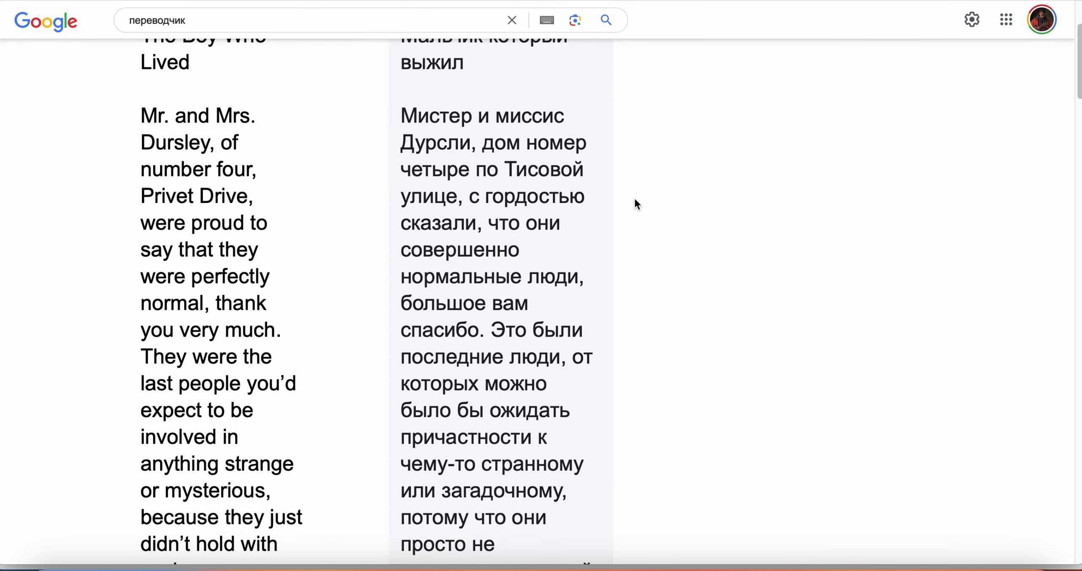
Step: Select and copy Google's Russian translation from "Мистер и миссис Дурсли" to "лучшего мальчика не найти"
left_click_drag(409, 112, 503, 355)
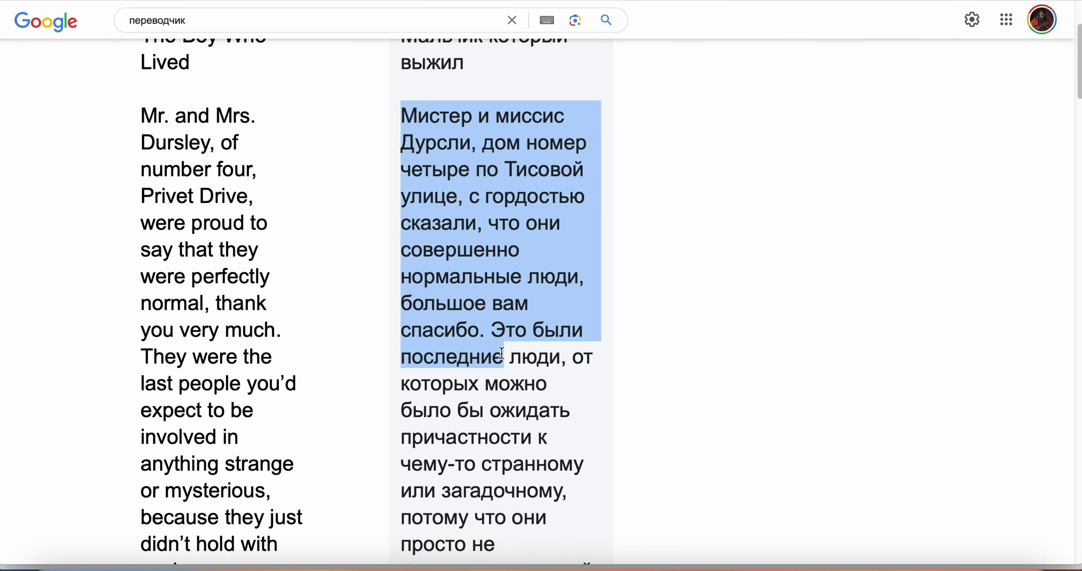
scroll(515, 331, "down", 10)
scroll(517, 328, "down", 15)
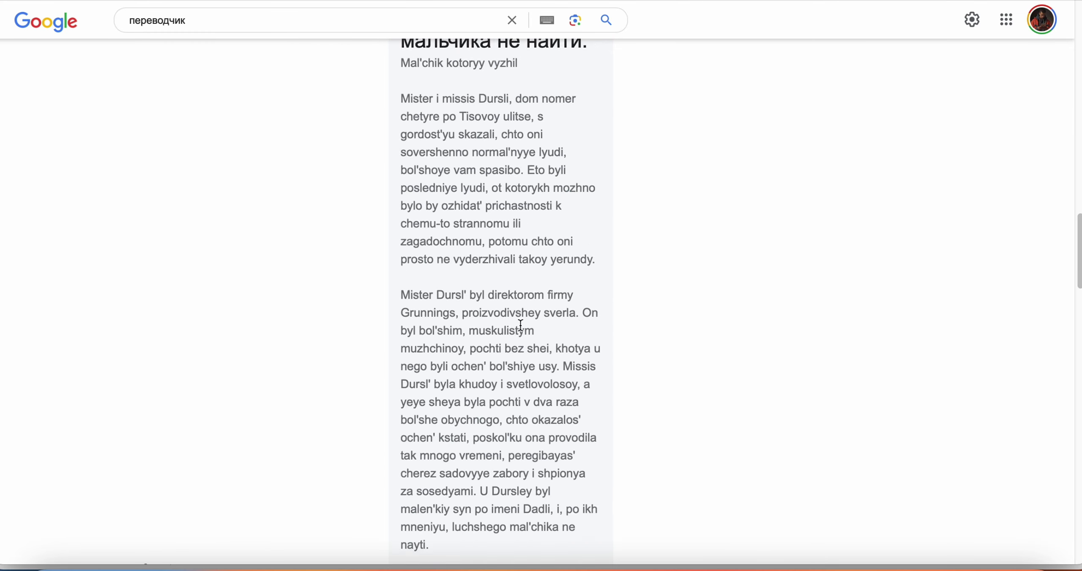
scroll(587, 346, "up", 7)
left_click(587, 345, "shift")
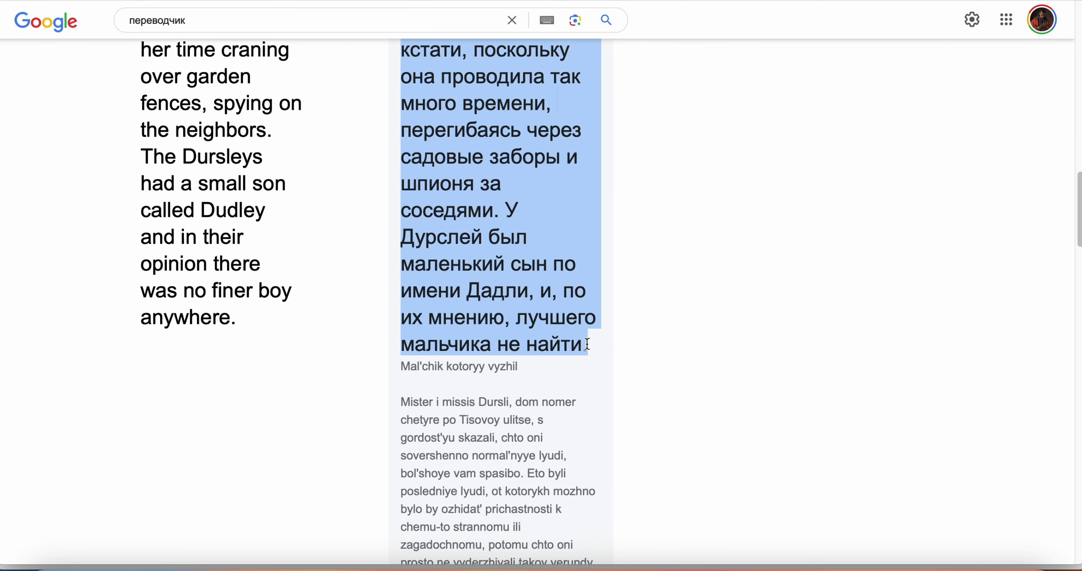
Step: Return to the ChatGPT translation chat and paste Google's translation into the message box to compare the two versions
left_click(166, 3)
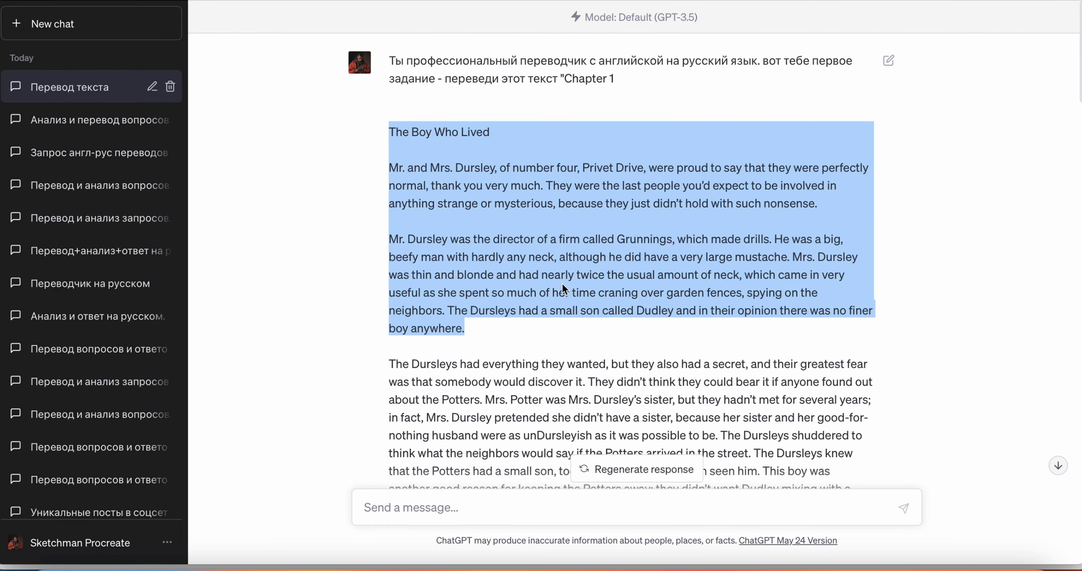
scroll(479, 372, "down", 15)
scroll(479, 372, "down", 10)
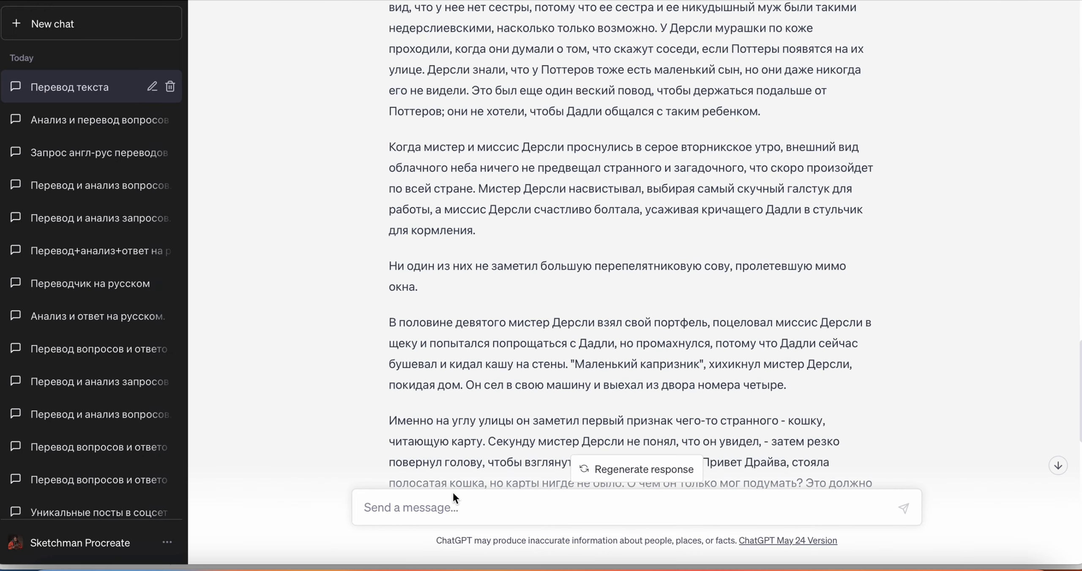
left_click(453, 506)
key("ctrl+v")
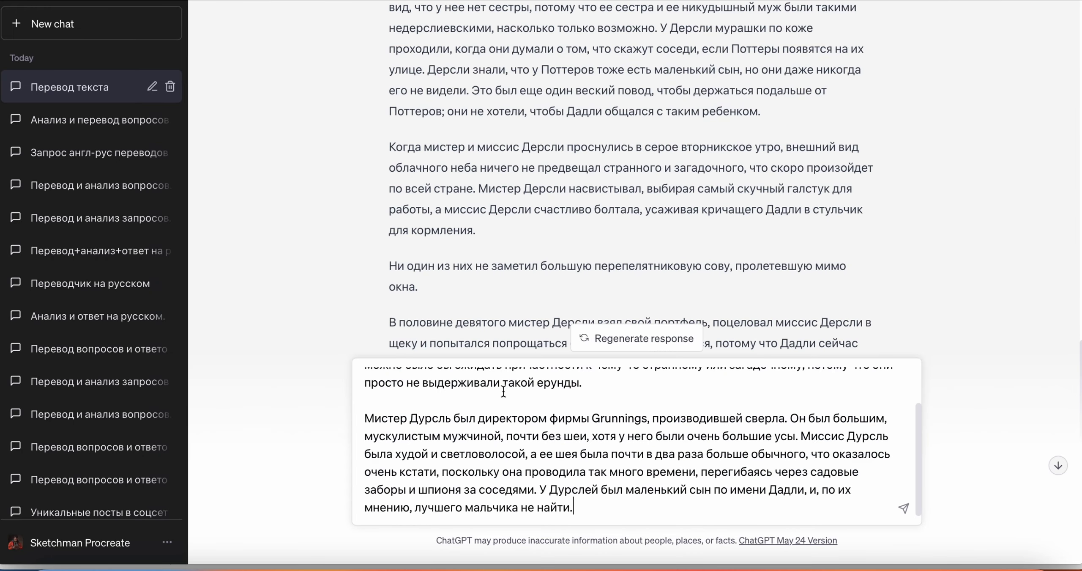
scroll(749, 434, "up", 2)
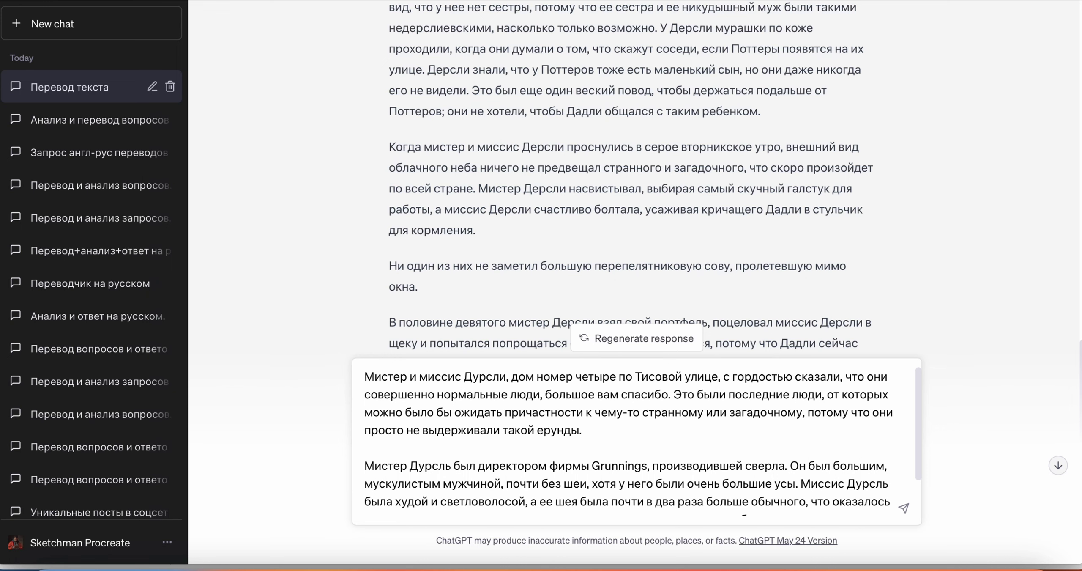
scroll(858, 260, "up", 10)
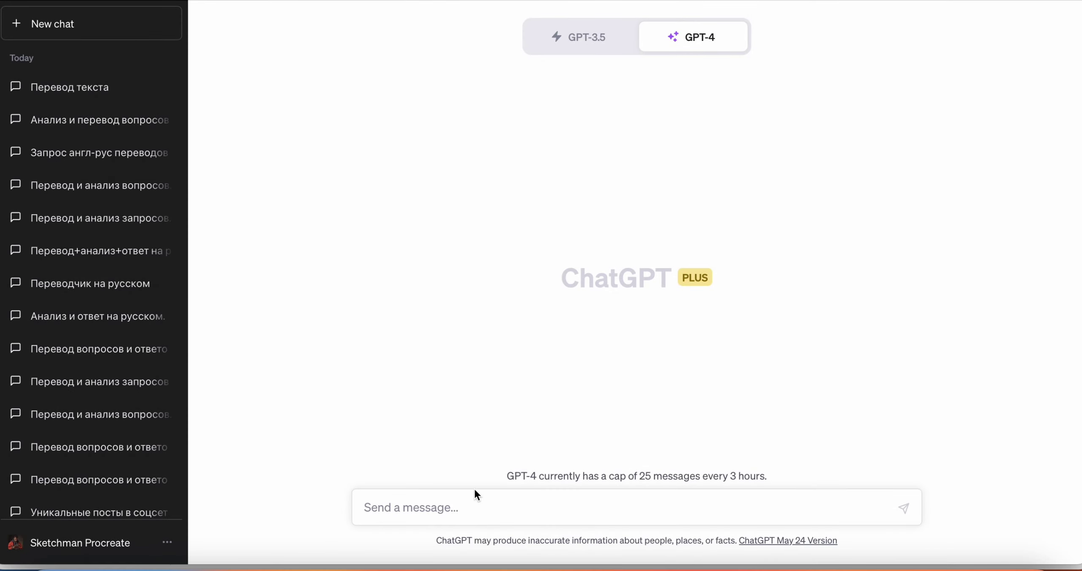
Step: Submit the same translator prompt with the two opening paragraphs of Chapter 1 in a new GPT-4 chat
type("Ты профессиональный переводчик с английской на русский язык. вот тебе первое задание - переведи этот текст \"Chapter 1   The Boy Who Lived  Mr. and Mrs. Dursley, of number four, Privet Drive, were proud to say that they were perfectly normal, thank you very much. They were the last people you’d expect to be involved in anything strange or mysterious, because they just didn’t hold with such nonsense.  Mr. Dursley was the director of a firm called Grunnings, which made drills. He was a big, beefy man with hardly any neck, although he did have a very large mustache. Mrs. Dursley was thin and blonde and had nearly twice the usual amount of neck, which came in very useful as she spent so much of her time craning over garden fences, spying on the neighbors. The Dursleys had a small son called Dudley and in their opinion there was no finer boy anywhere.")
key("Return")
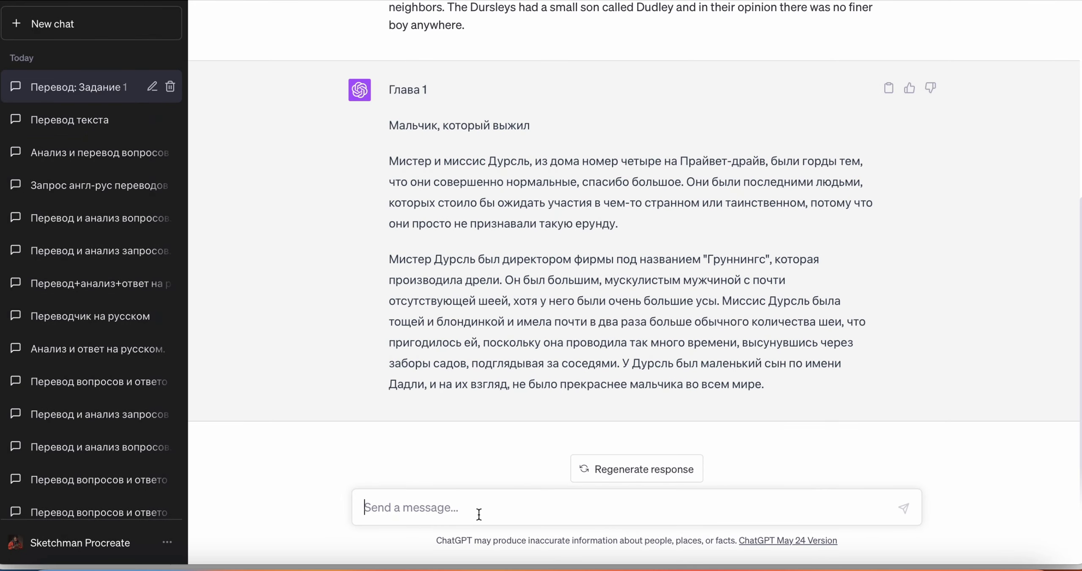
Step: Paste the alternative Russian translation into the message box, compare it with the GPT-4 version, and clear the pasted text
right_click(479, 514)
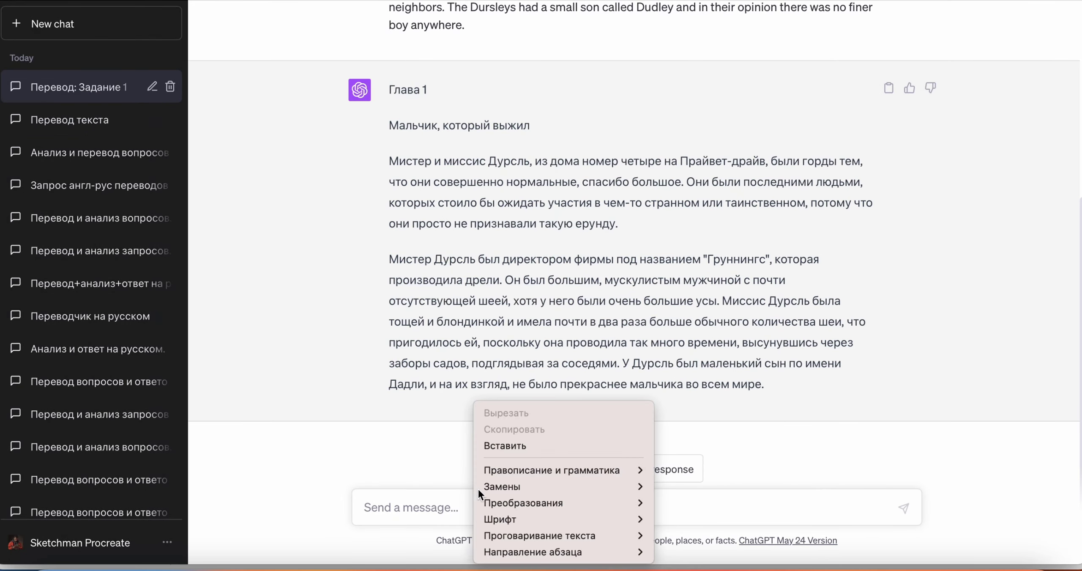
left_click(502, 450)
scroll(687, 417, "up", 3)
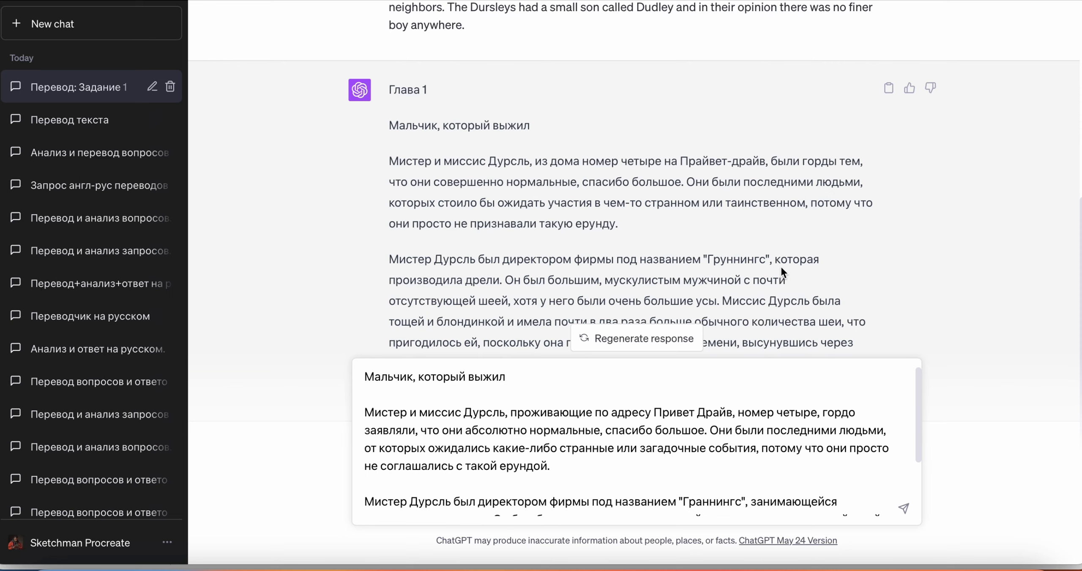
left_click_drag(388, 258, 843, 314)
triple_click(783, 301)
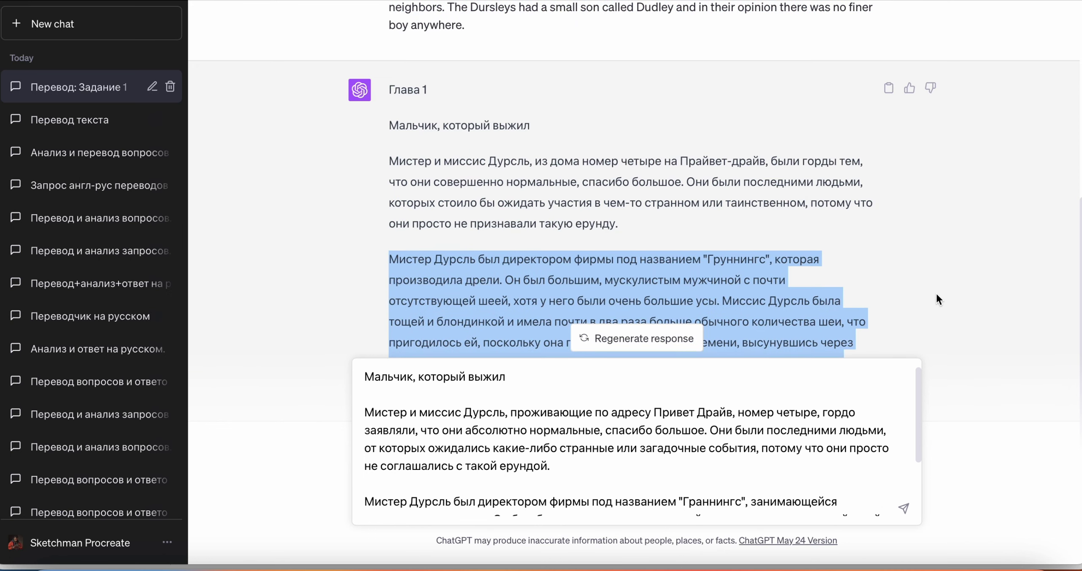
scroll(820, 414, "down", 5)
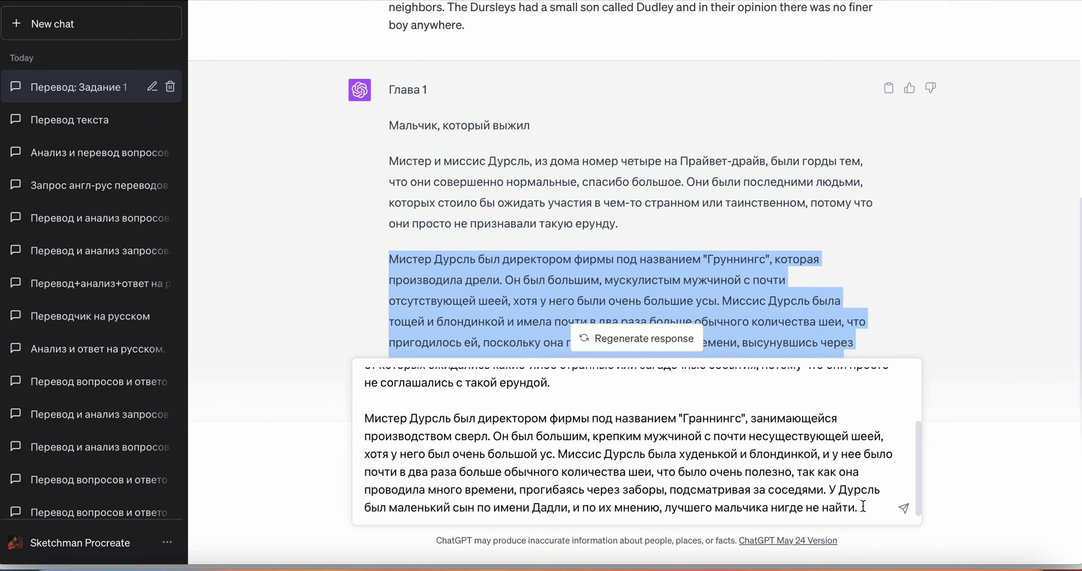
left_click_drag(862, 506, 345, 355)
key("BackSpace")
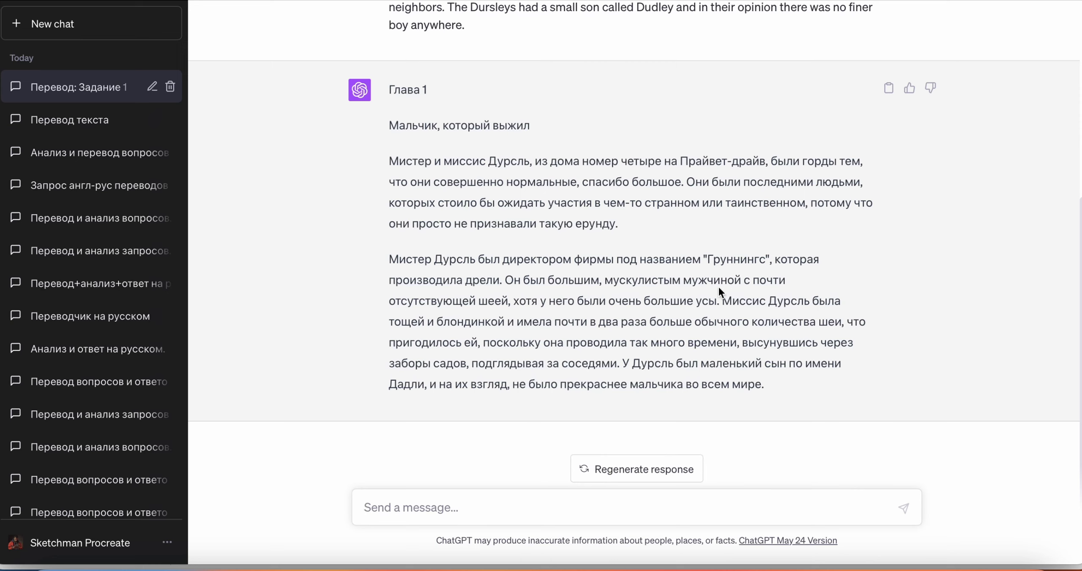
left_click_drag(843, 326, 681, 326)
left_click(687, 327)
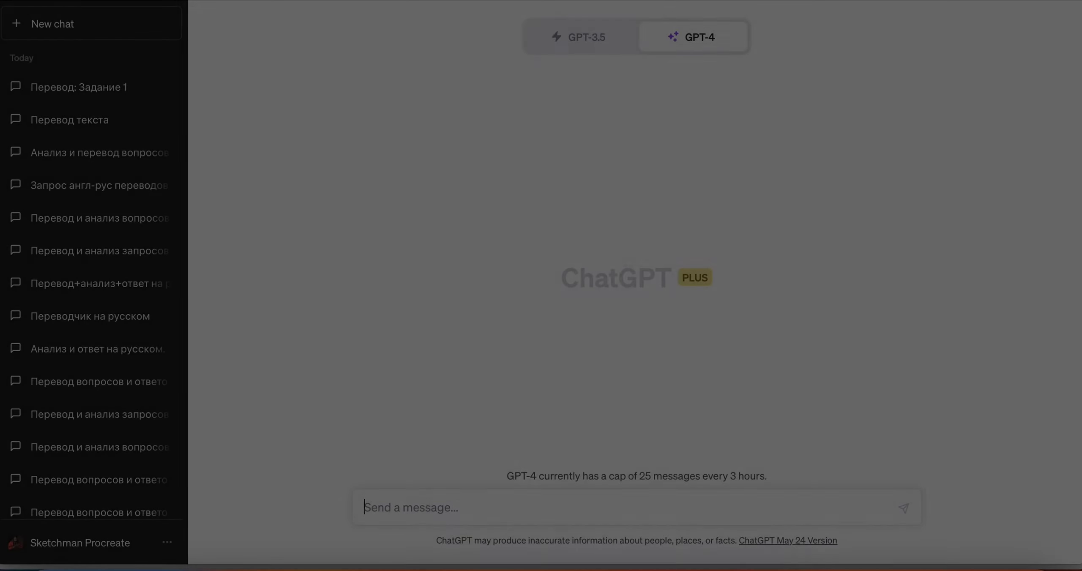
Step: Begin the prompt in the new GPT-4 chat with "ты копирайтер"
key("BackSpace")
key("BackSpace")
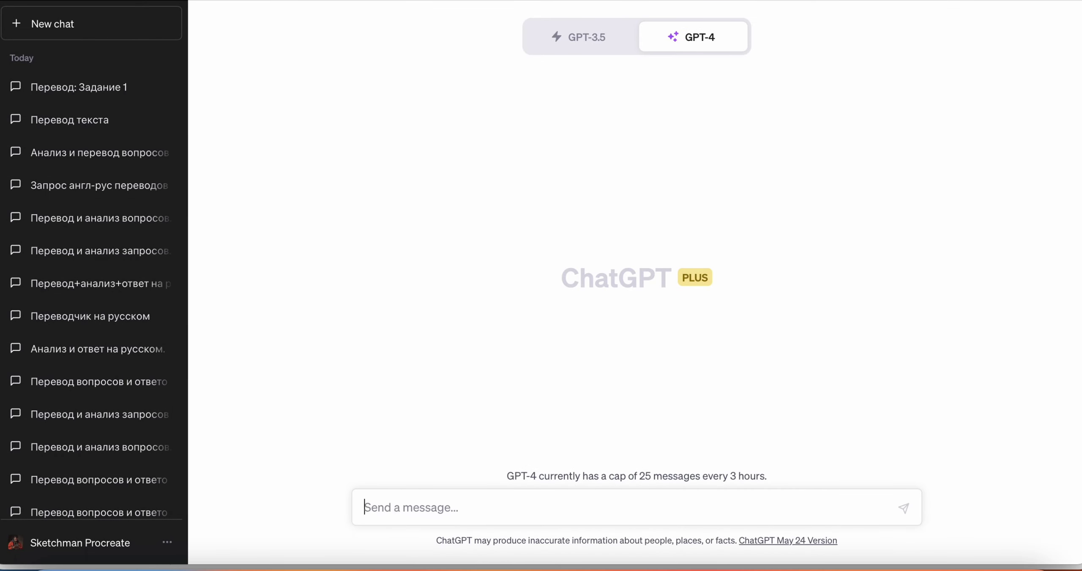
type("Ты")
key("BackSpace")
key("BackSpace")
type("ты ")
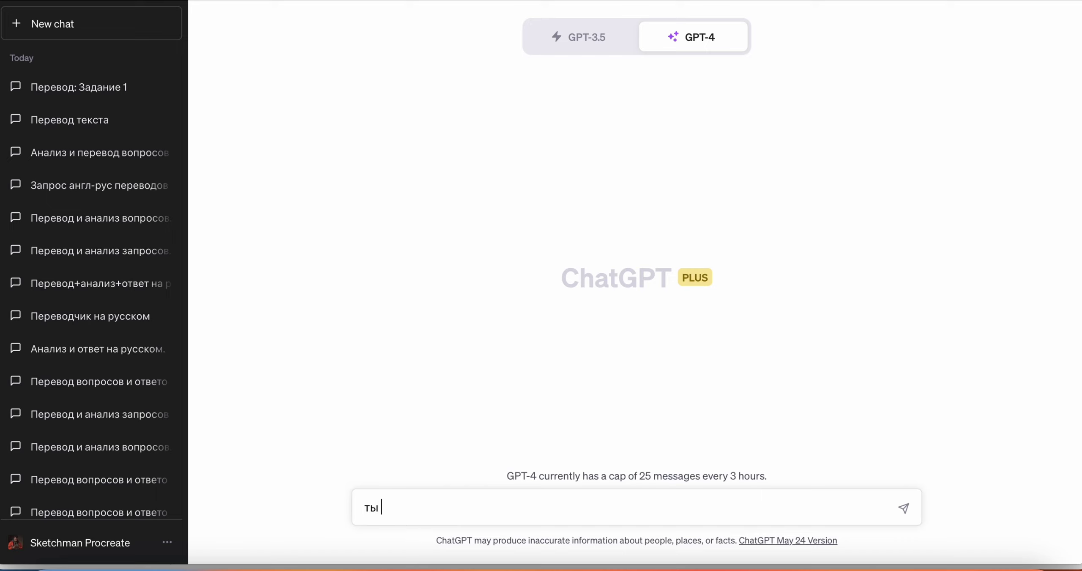
type("копирайтер")
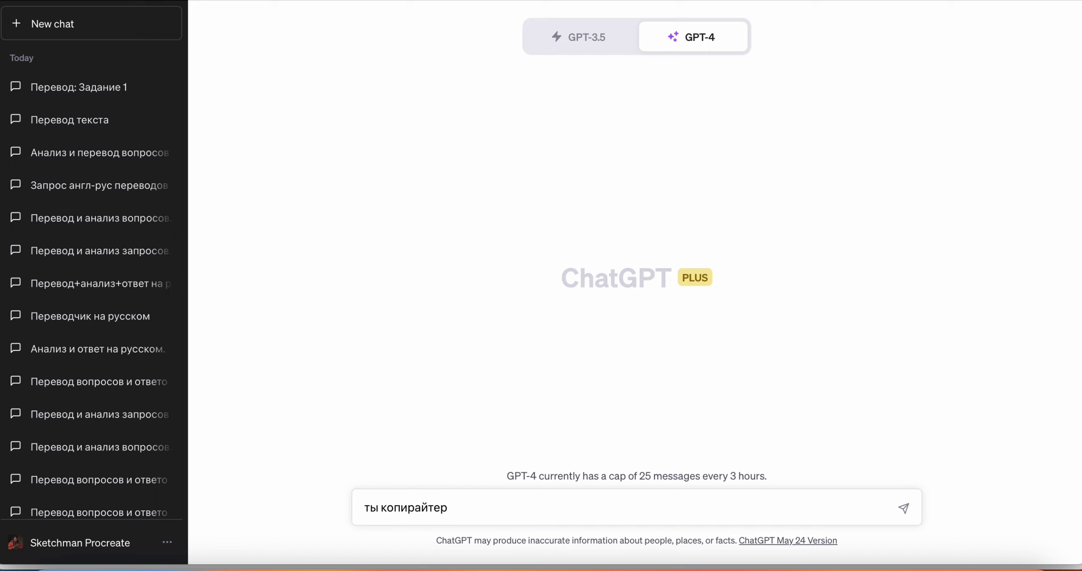